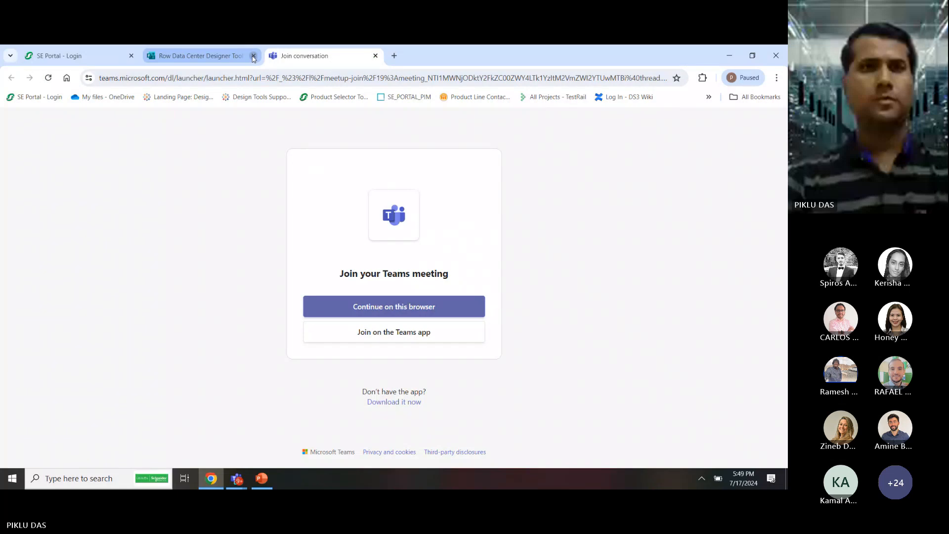
Close the leftover Row Data Center Designer and Join conversation tabs
{"action": "left_click", "coordinate": [253, 56]}
{"action": "left_click", "coordinate": [253, 56]}
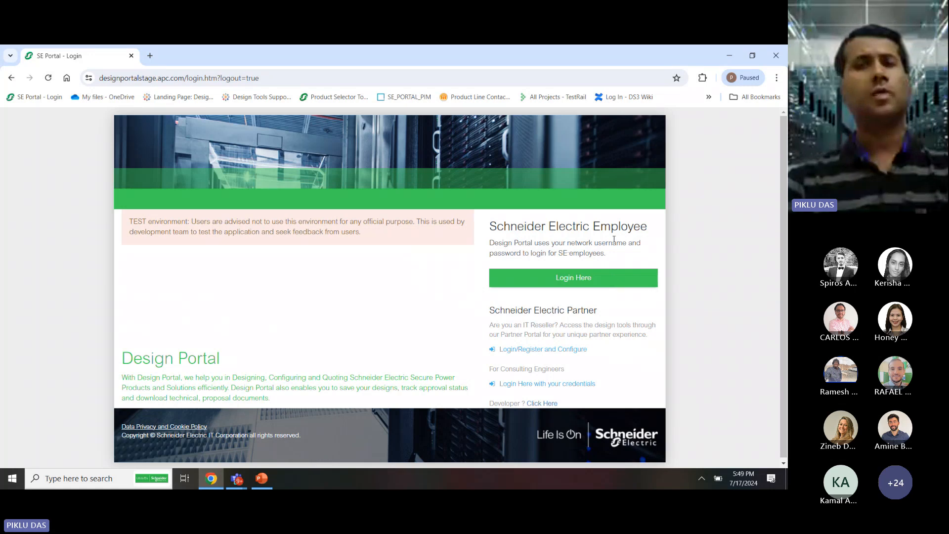
Sign in through the Schneider Electric Employee login option
{"action": "left_click", "coordinate": [577, 279]}
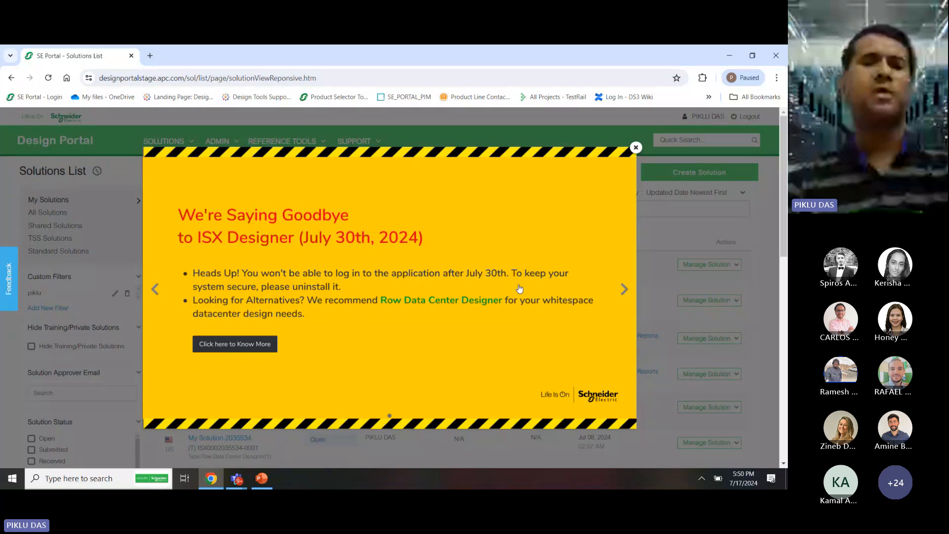
{"action": "left_click", "coordinate": [232, 345]}
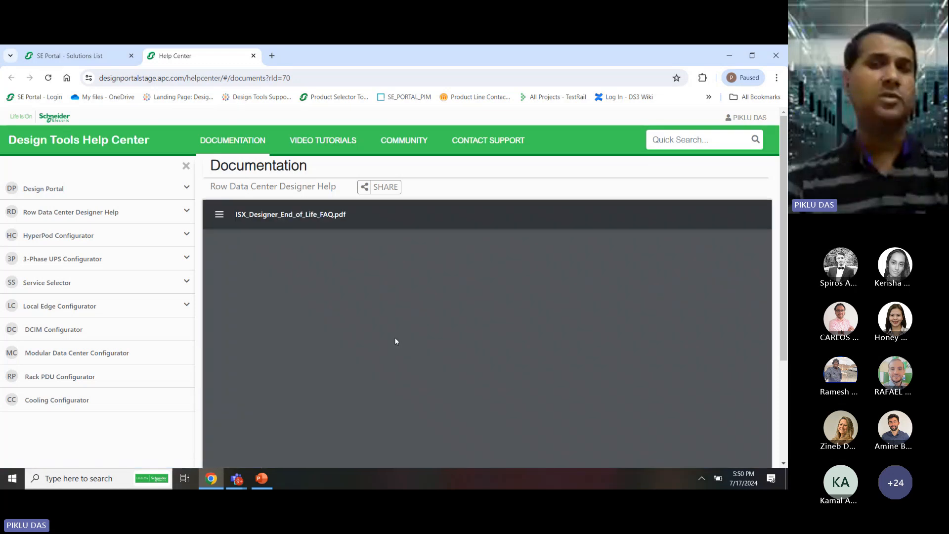
{"action": "scroll", "coordinate": [395, 339], "scroll_direction": "down", "scroll_amount": 2}
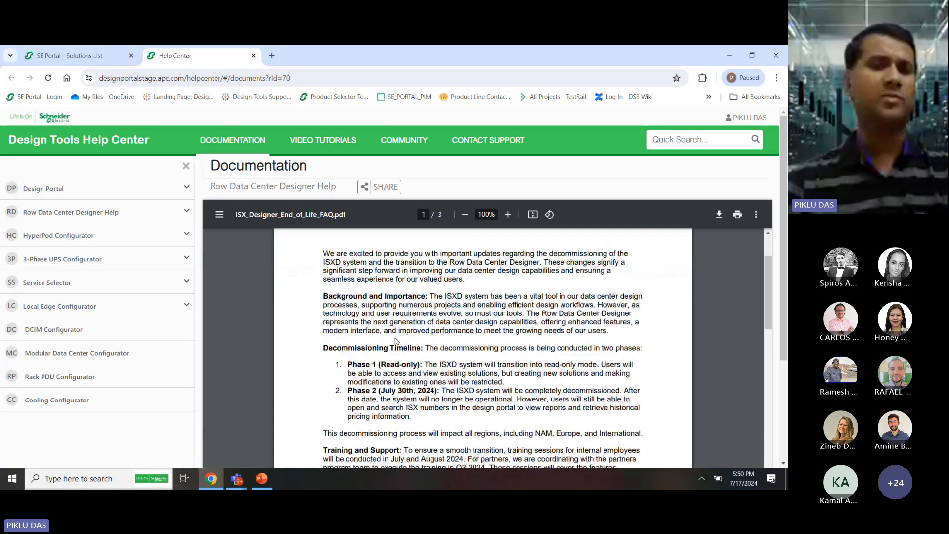
{"action": "scroll", "coordinate": [395, 340], "scroll_direction": "down", "scroll_amount": 5}
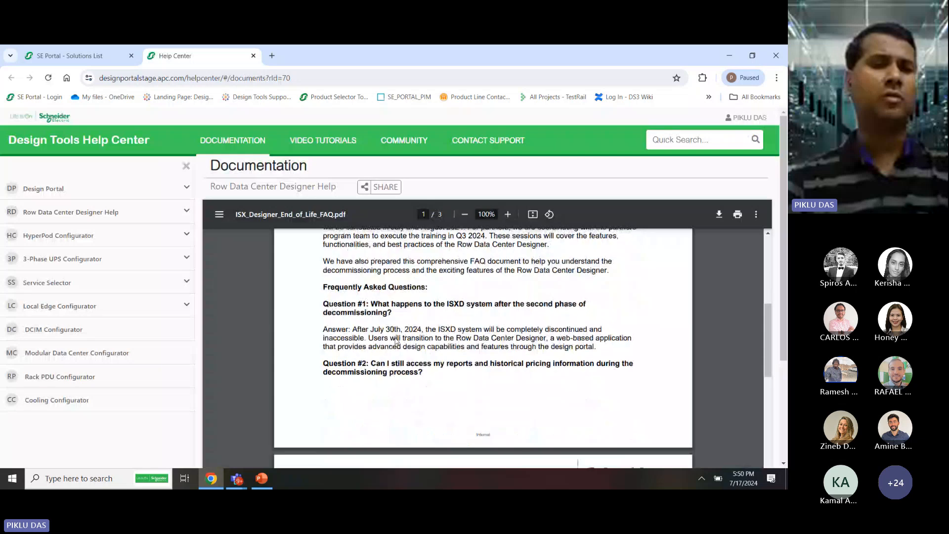
{"action": "scroll", "coordinate": [396, 341], "scroll_direction": "down", "scroll_amount": 6}
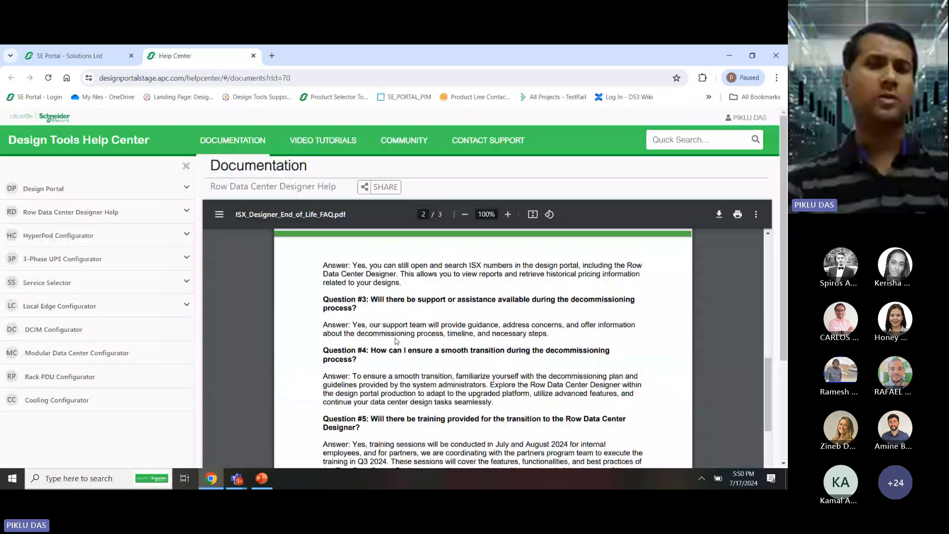
Dismiss the ISX Designer notice, start a new solution, and choose United Arab Emirates
{"action": "left_click", "coordinate": [253, 56]}
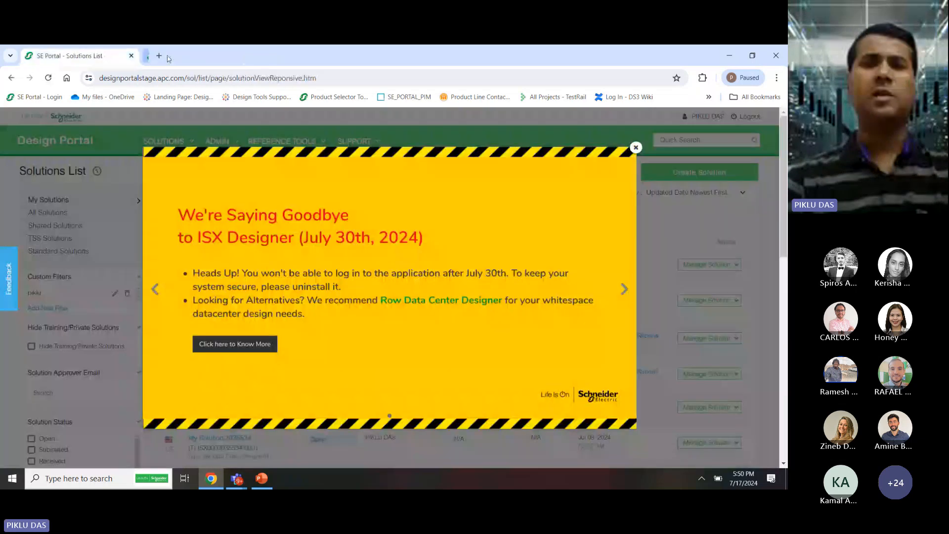
{"action": "left_click", "coordinate": [636, 148]}
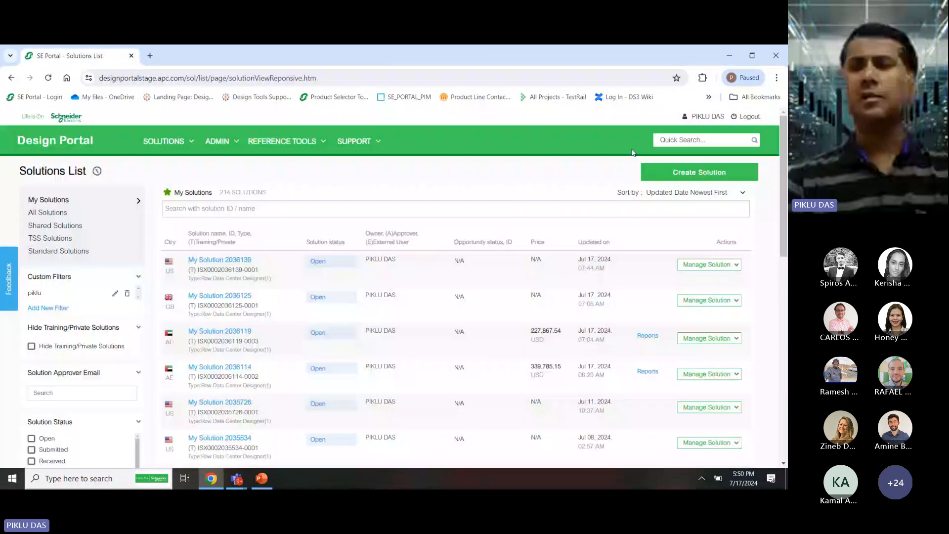
{"action": "left_click", "coordinate": [689, 171]}
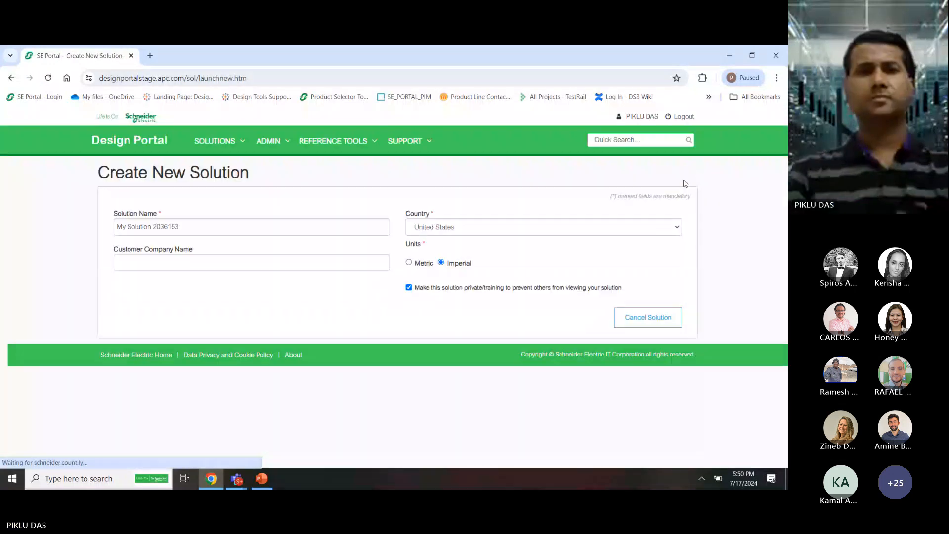
{"action": "left_click", "coordinate": [514, 231]}
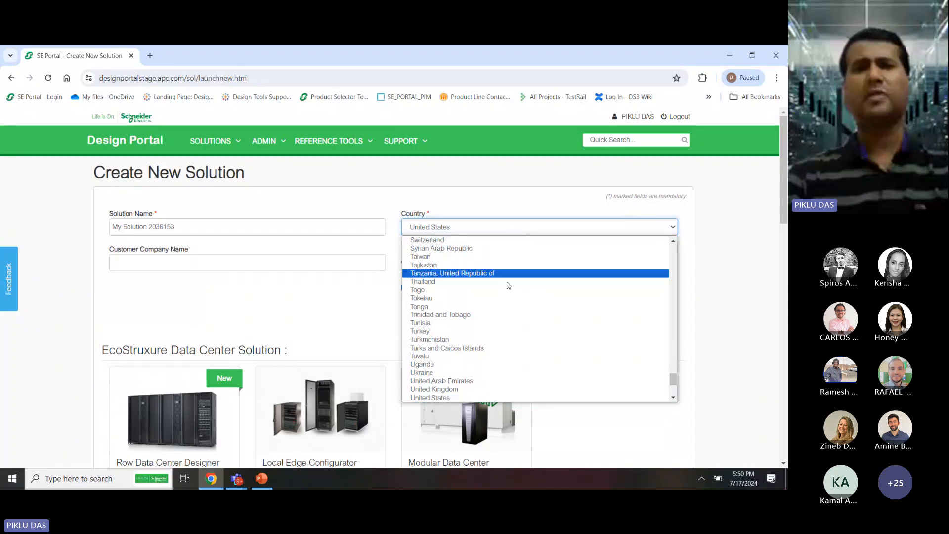
{"action": "left_click", "coordinate": [499, 381]}
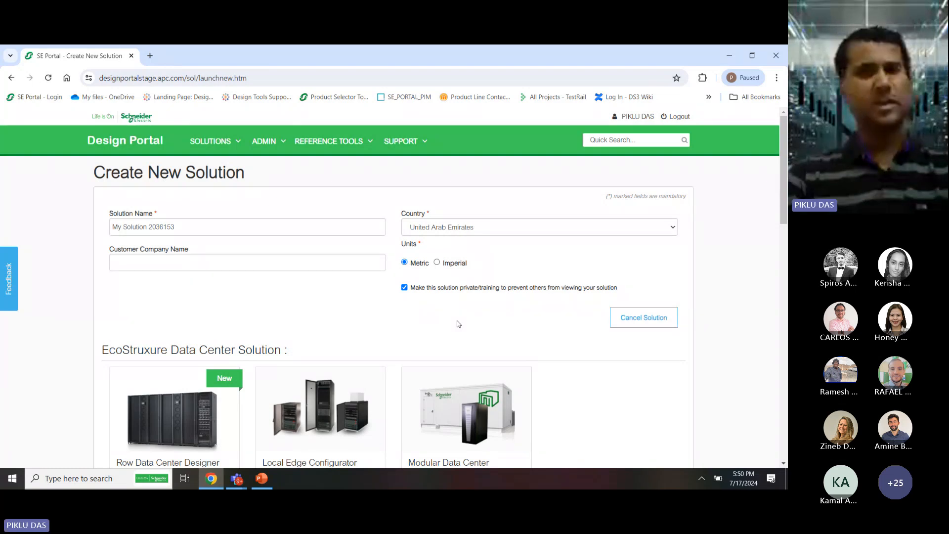
Switch the country to Brazil and keep the voltage frequency at 60
{"action": "left_click", "coordinate": [498, 236]}
{"action": "key", "text": "b"}
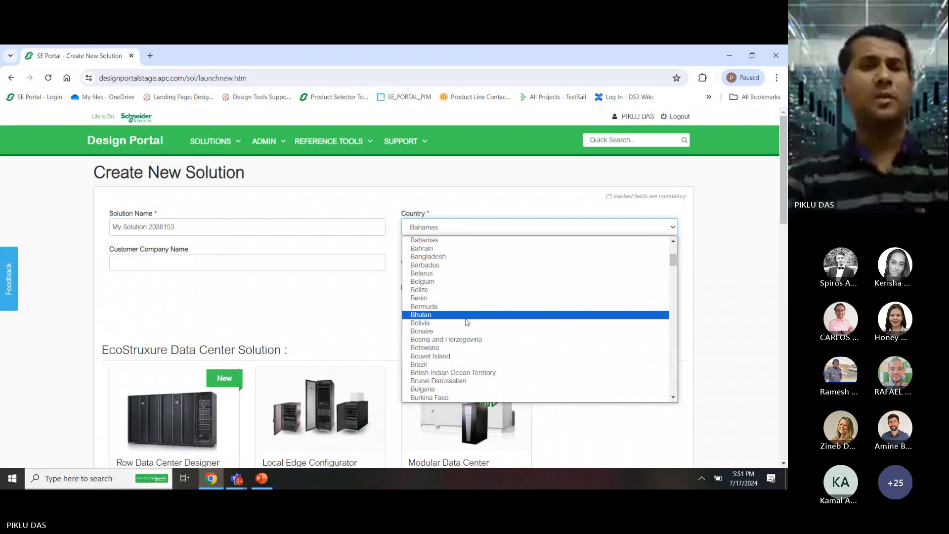
{"action": "left_click", "coordinate": [454, 366]}
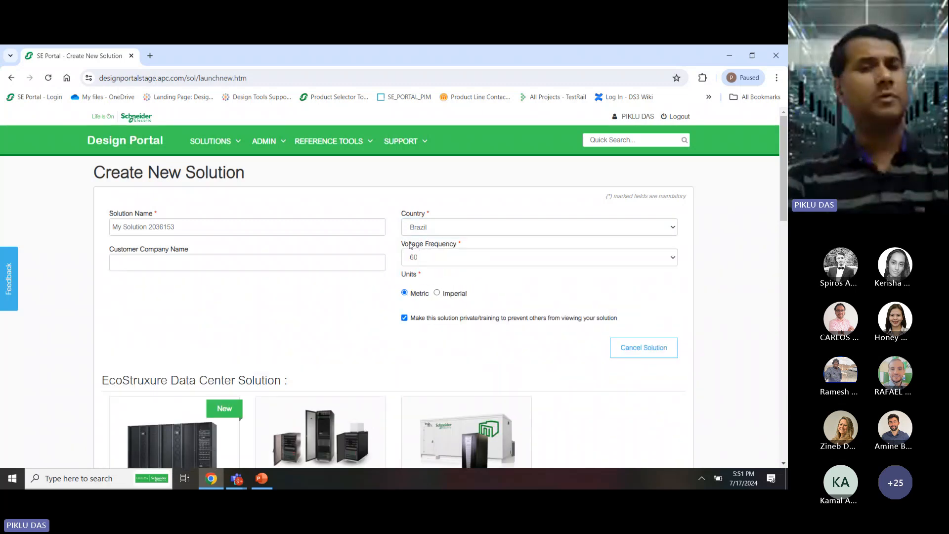
{"action": "left_click", "coordinate": [414, 258]}
{"action": "left_click", "coordinate": [372, 312]}
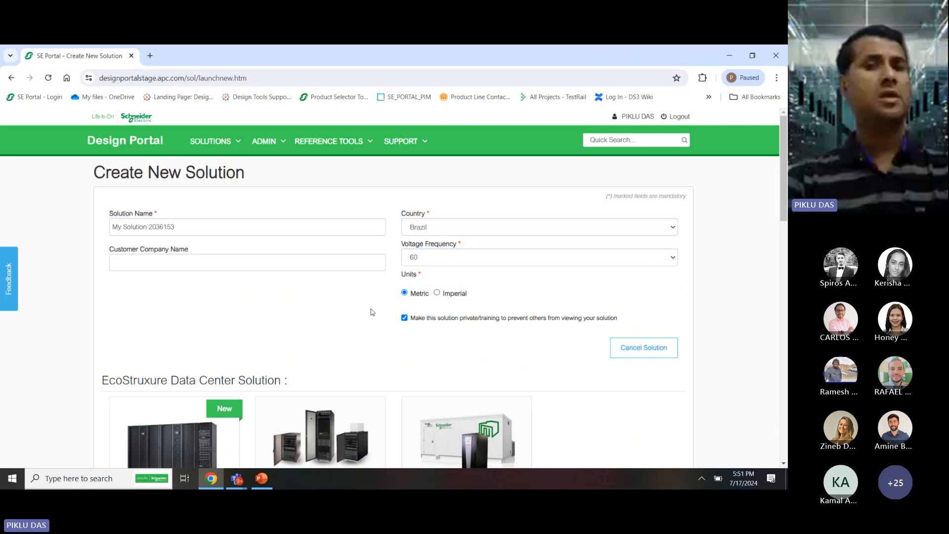
Set the country back to United Arab Emirates and scroll down to the tool cards
{"action": "left_click", "coordinate": [460, 229]}
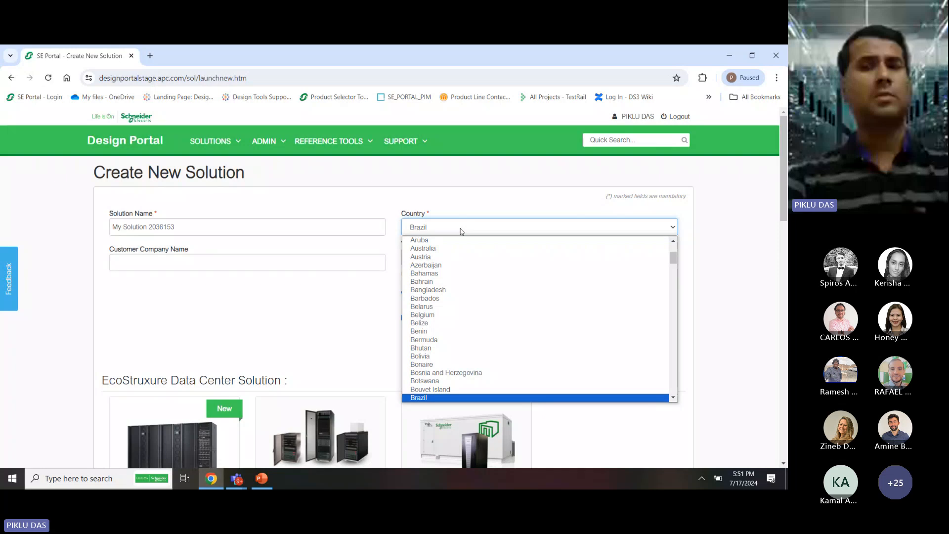
{"action": "key", "text": "u"}
{"action": "key", "text": "u"}
{"action": "key", "text": "u"}
{"action": "key", "text": "u"}
{"action": "key", "text": "u"}
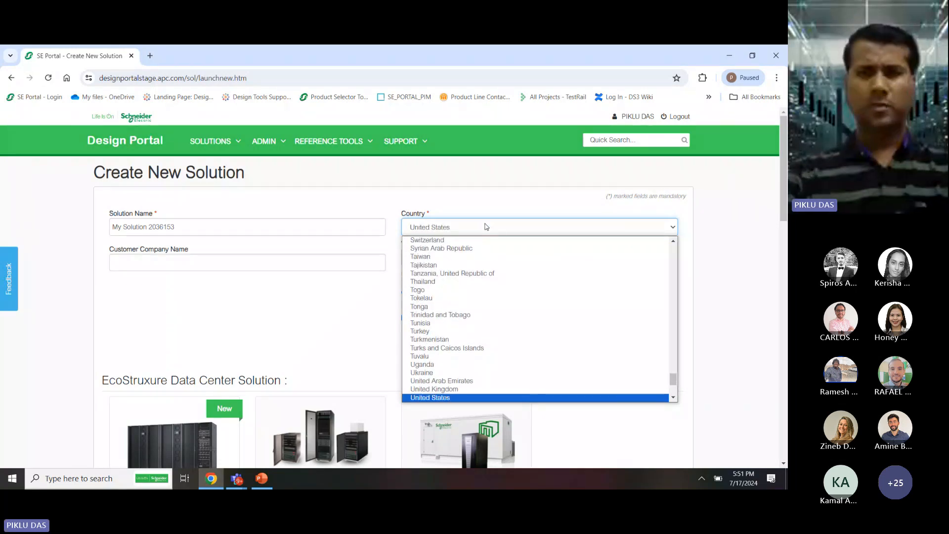
{"action": "key", "text": "Up"}
{"action": "key", "text": "Return"}
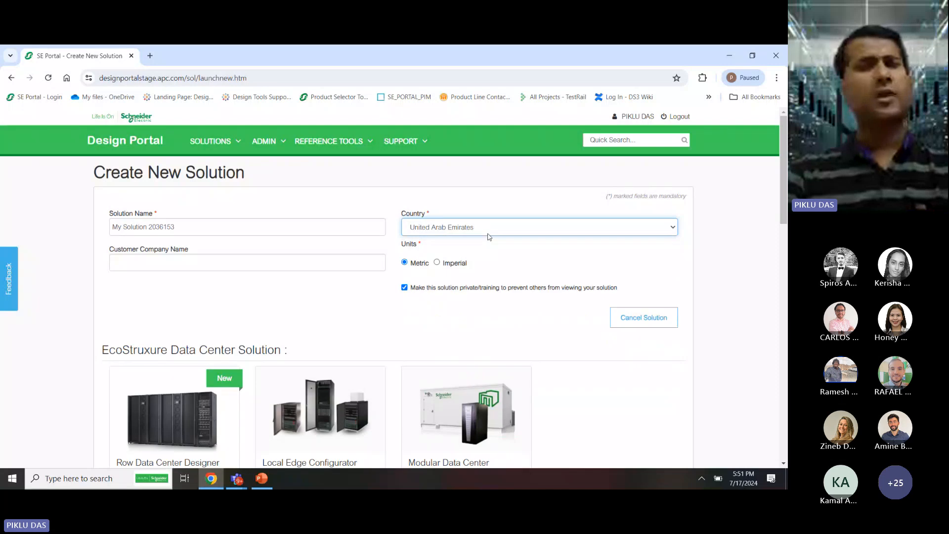
{"action": "left_click", "coordinate": [507, 268]}
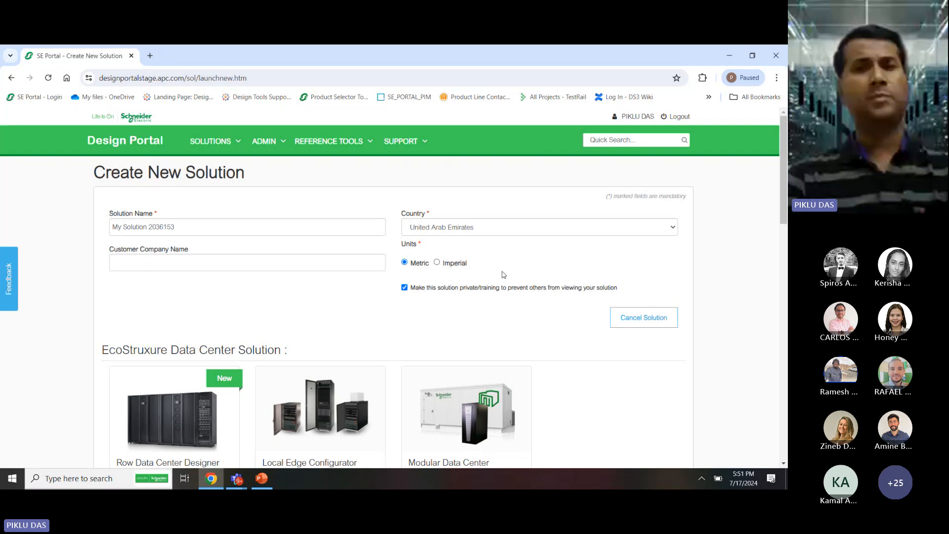
{"action": "scroll", "coordinate": [343, 357], "scroll_direction": "down", "scroll_amount": 2}
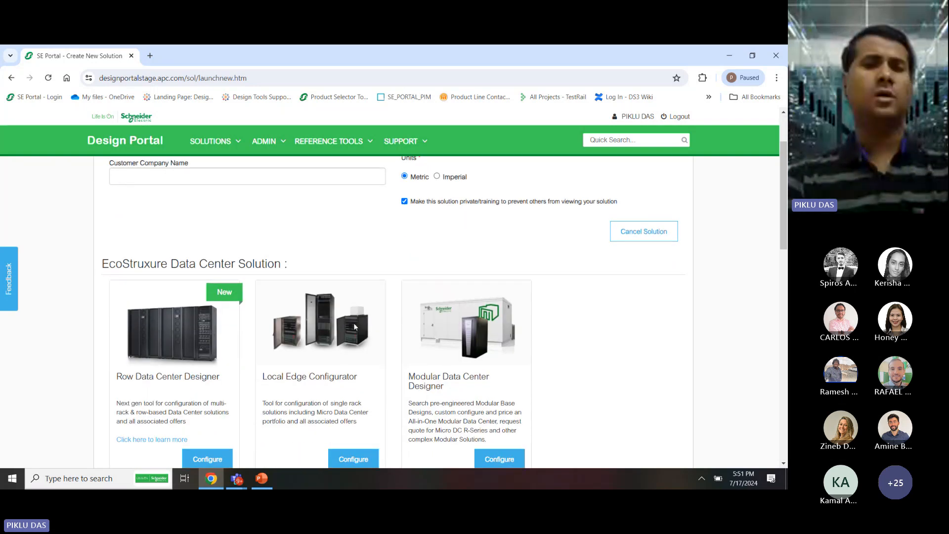
Open My Solution 2036153 in Row Data Center Designer and view its notifications
{"action": "left_click", "coordinate": [210, 462]}
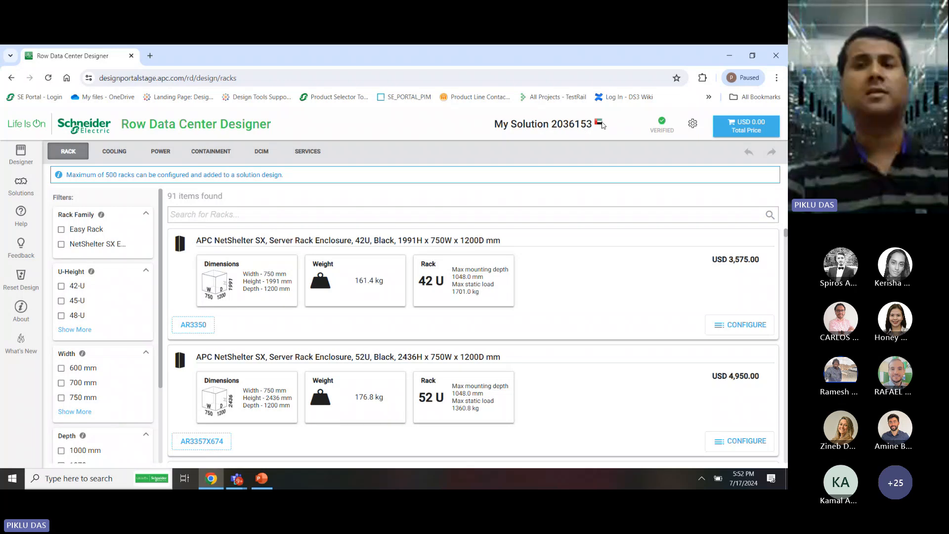
{"action": "left_click", "coordinate": [663, 129]}
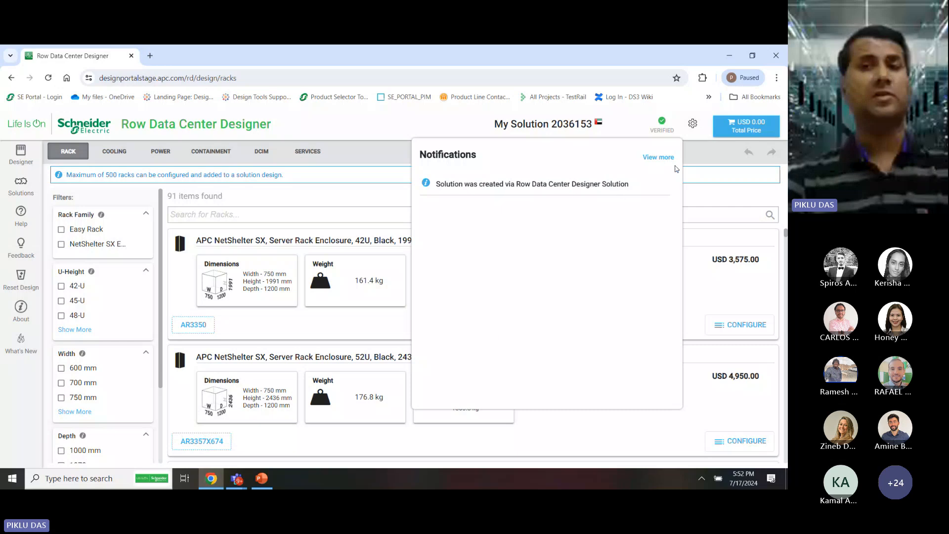
Close notifications and show the Cooling Properties, with the 7.2 °C water inlet default
{"action": "left_click", "coordinate": [696, 148]}
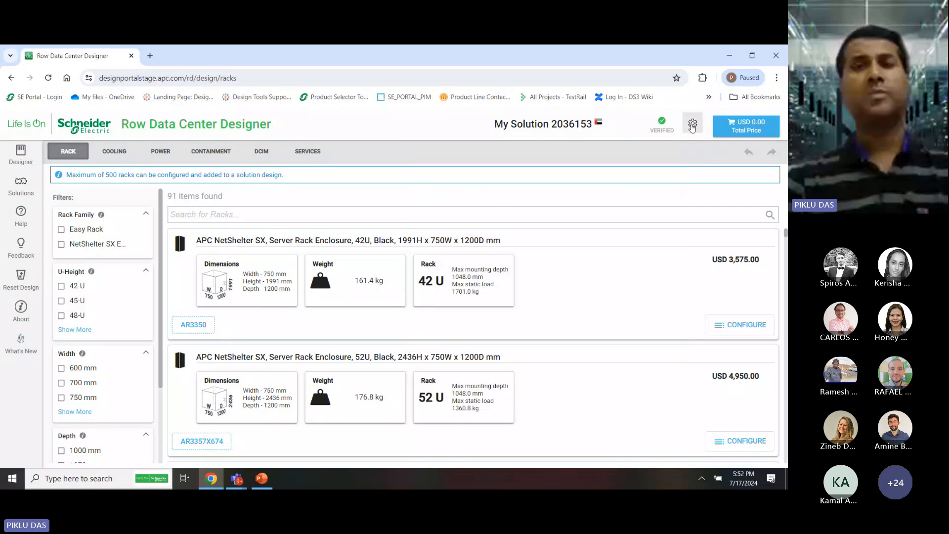
{"action": "left_click", "coordinate": [693, 125]}
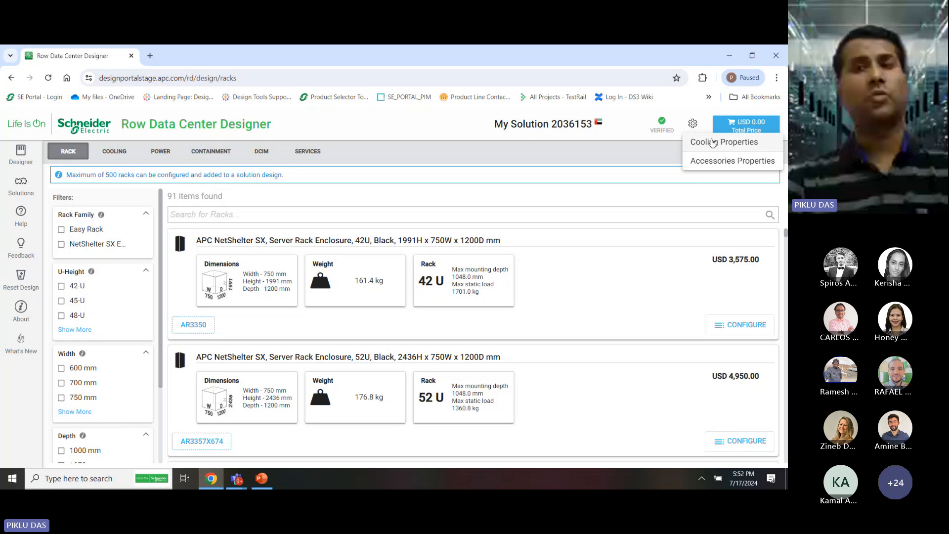
{"action": "left_click", "coordinate": [712, 143]}
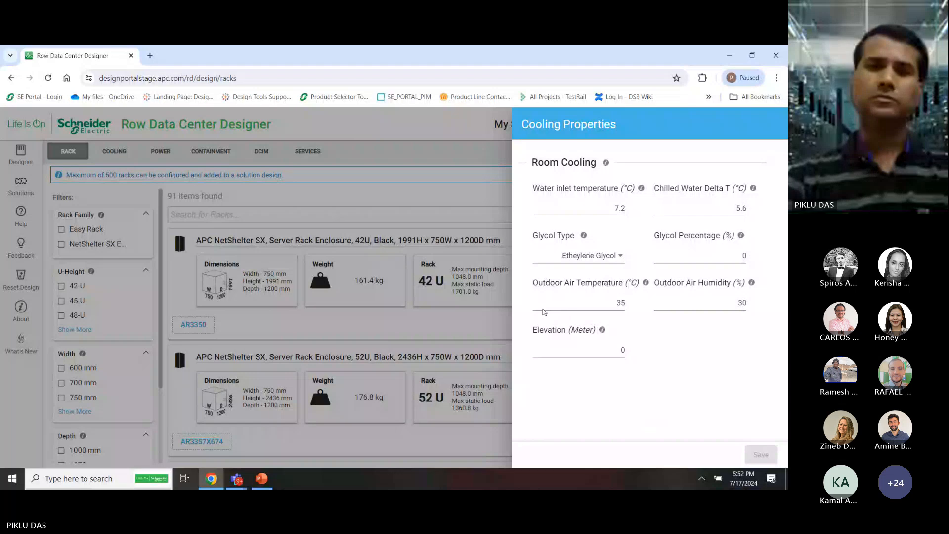
Turn off the camera in the Teams meeting and return to the designer
{"action": "mouse_move", "coordinate": [237, 479]}
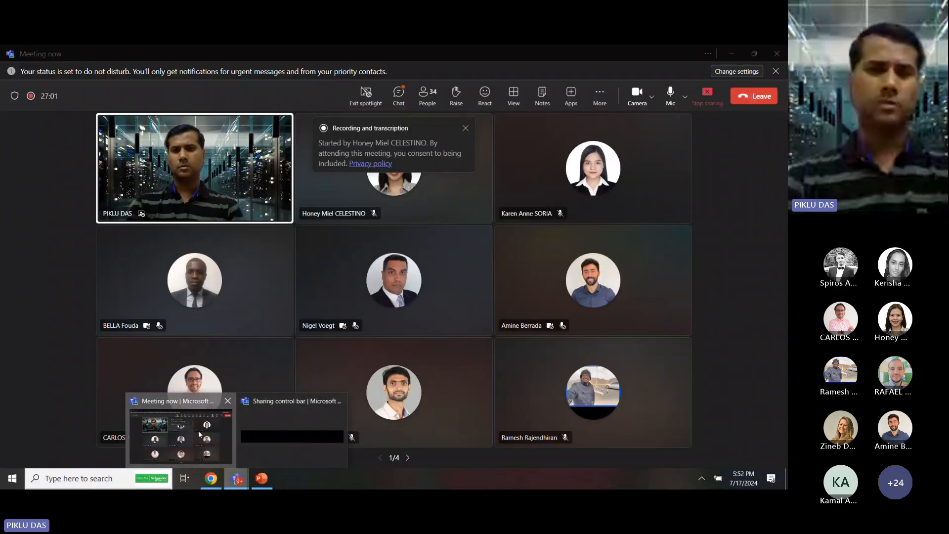
{"action": "left_click", "coordinate": [199, 432]}
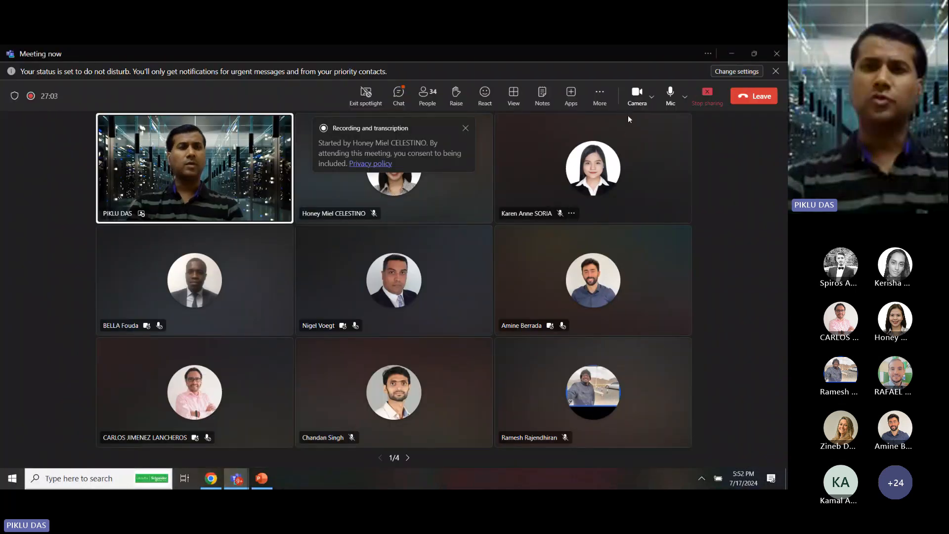
{"action": "left_click", "coordinate": [637, 99]}
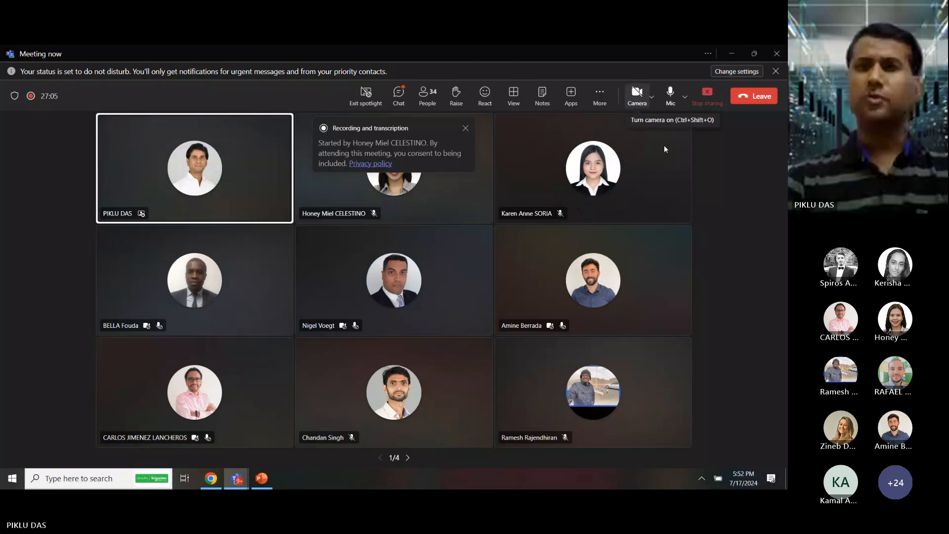
{"action": "key", "text": "alt+Tab"}
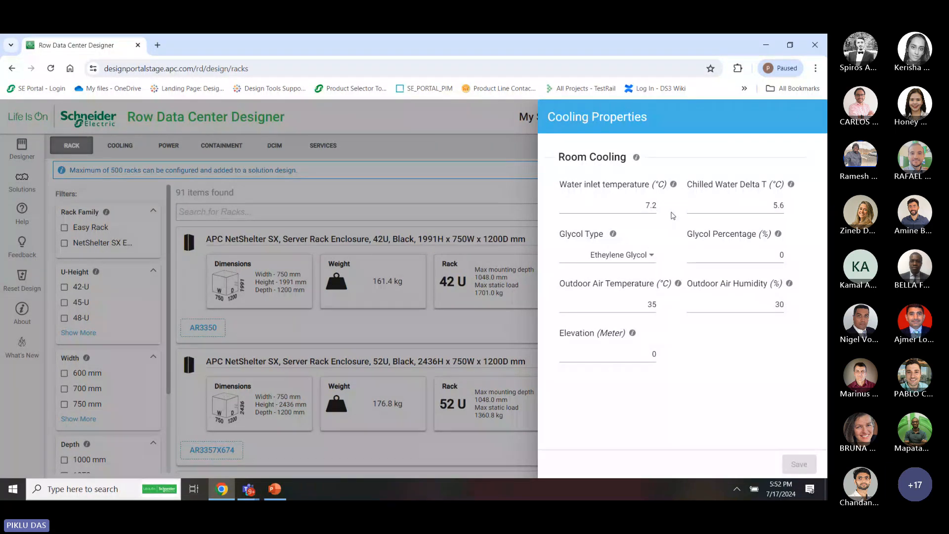
Close Cooling Properties without changes and bring up Accessories Properties
{"action": "left_click", "coordinate": [516, 190]}
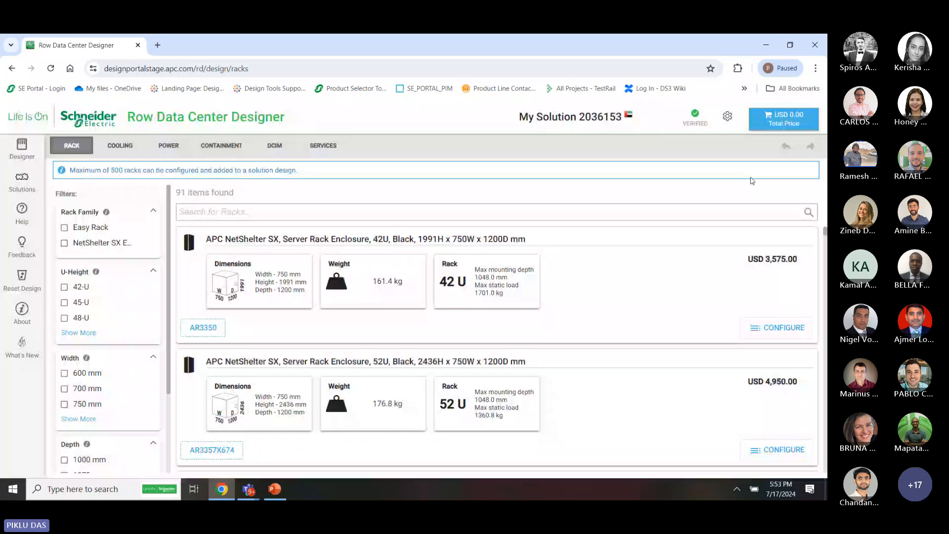
{"action": "left_click", "coordinate": [727, 116]}
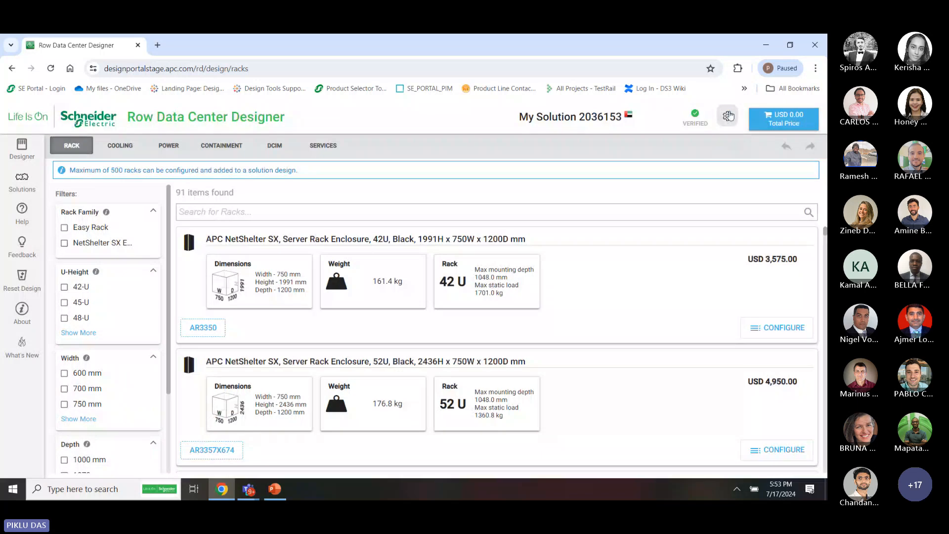
{"action": "left_click", "coordinate": [756, 157]}
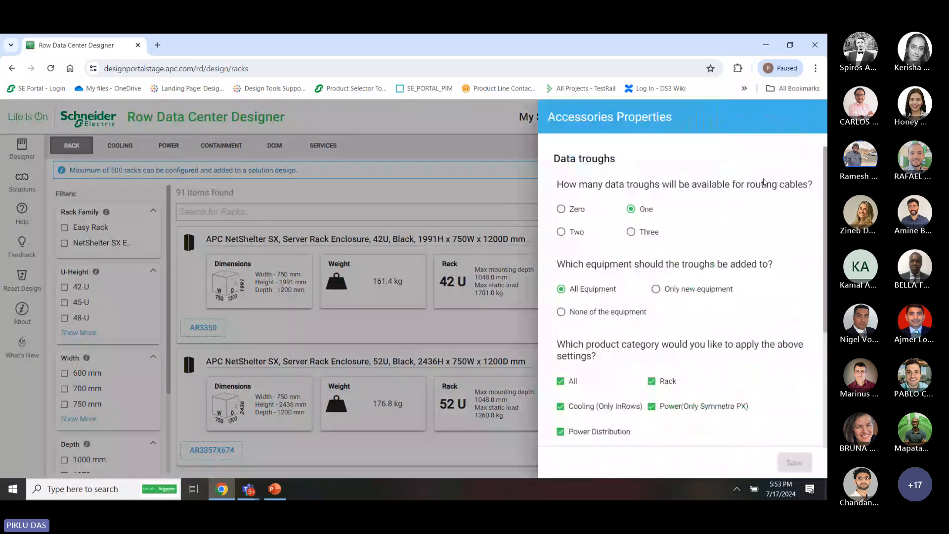
{"action": "scroll", "coordinate": [660, 341], "scroll_direction": "down", "scroll_amount": 5}
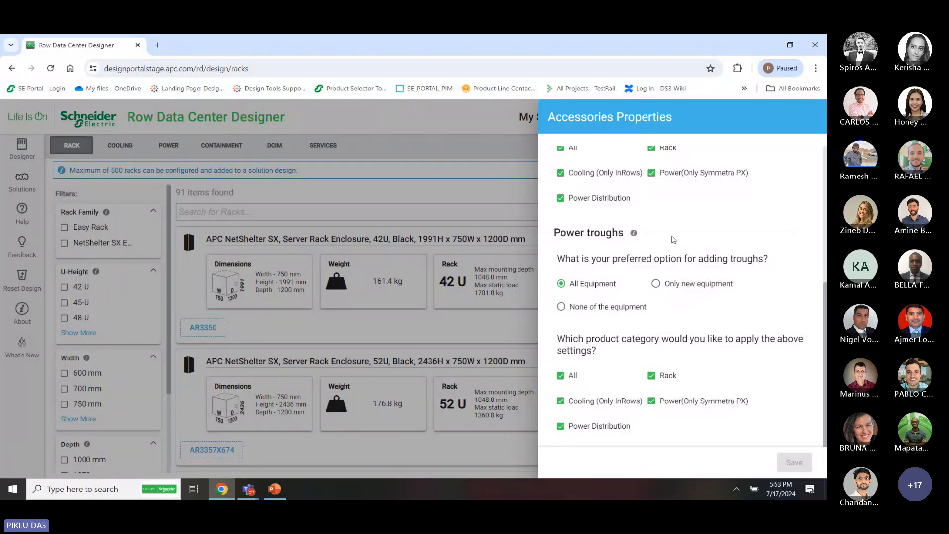
{"action": "scroll", "coordinate": [672, 240], "scroll_direction": "up", "scroll_amount": 5}
Set zero data troughs, data and power troughs on none of the equipment, and save
{"action": "left_click", "coordinate": [573, 211]}
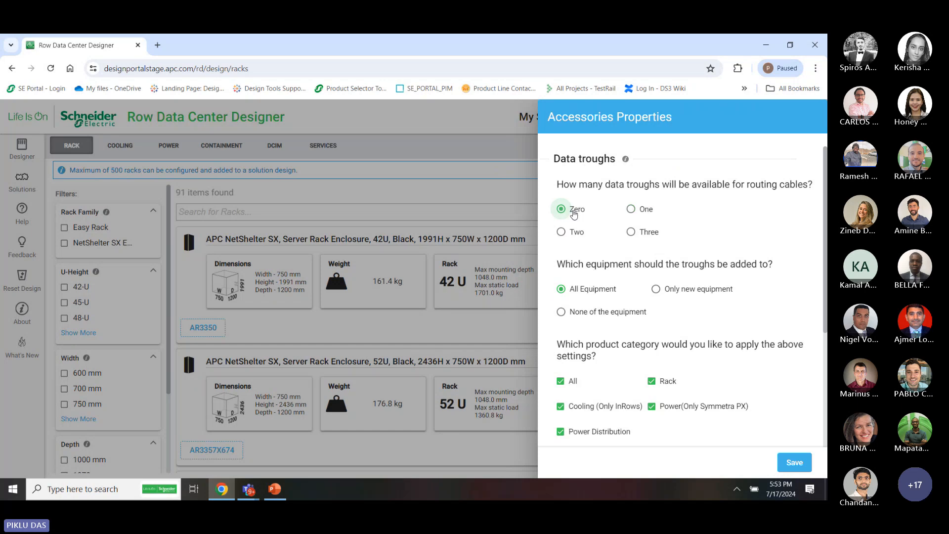
{"action": "left_click", "coordinate": [561, 311]}
{"action": "scroll", "coordinate": [564, 297], "scroll_direction": "down", "scroll_amount": 5}
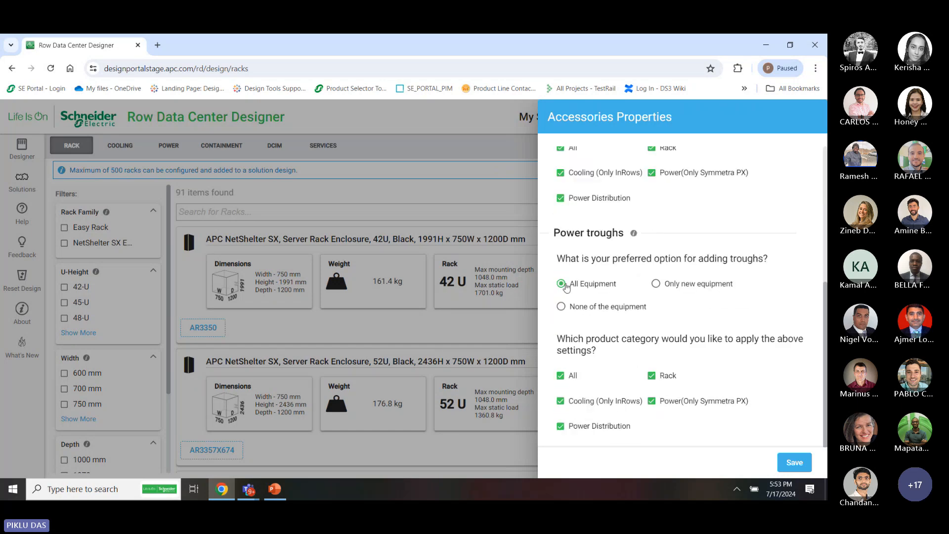
{"action": "left_click", "coordinate": [561, 306]}
{"action": "scroll", "coordinate": [620, 281], "scroll_direction": "up", "scroll_amount": 5}
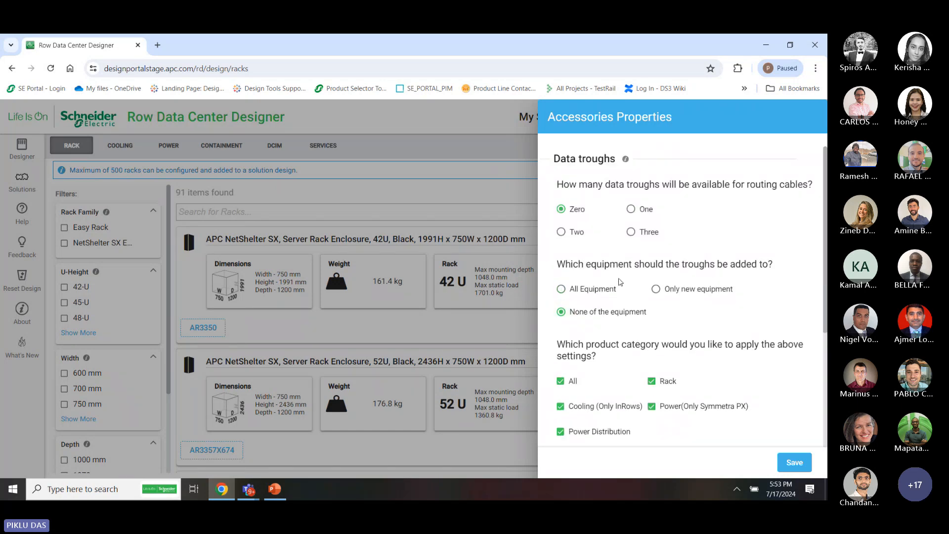
{"action": "scroll", "coordinate": [615, 424], "scroll_direction": "down", "scroll_amount": 2}
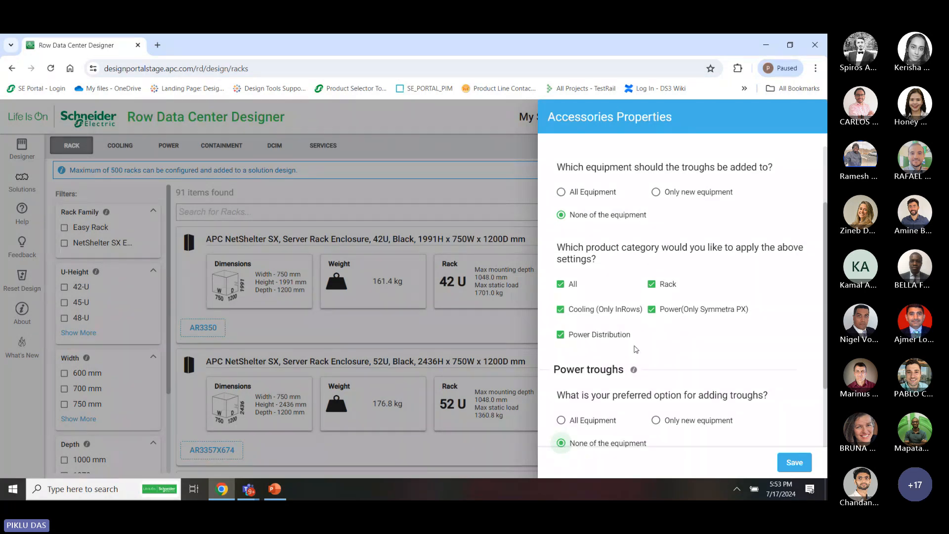
{"action": "scroll", "coordinate": [635, 349], "scroll_direction": "down", "scroll_amount": 1}
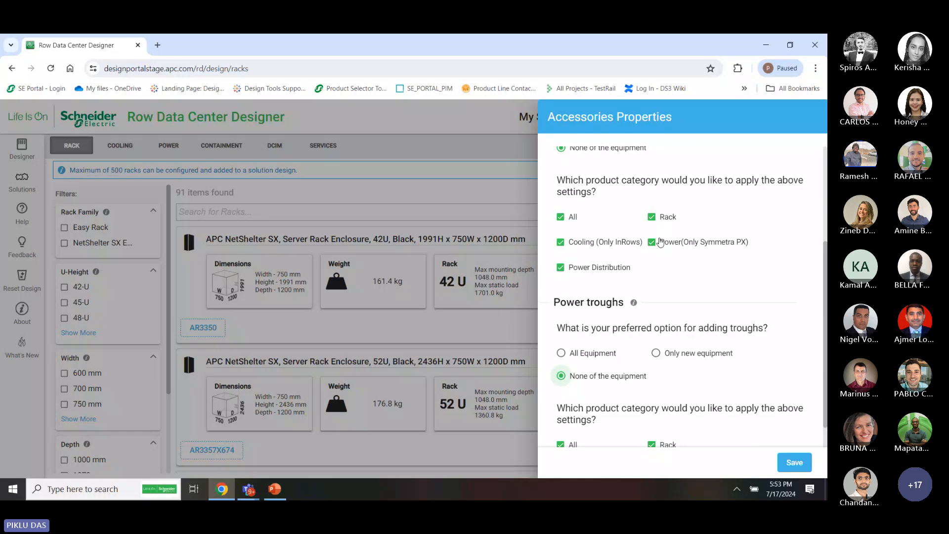
{"action": "scroll", "coordinate": [646, 355], "scroll_direction": "down", "scroll_amount": 1}
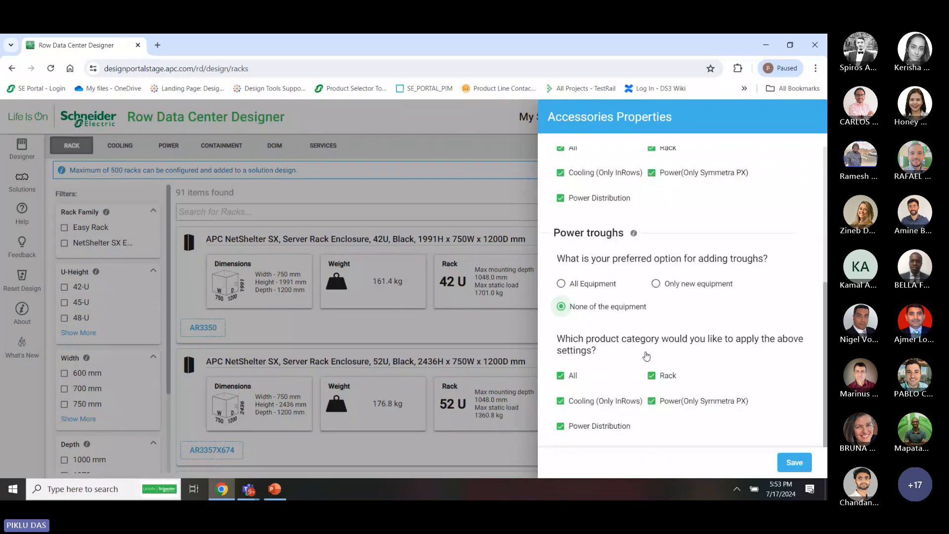
{"action": "left_click", "coordinate": [794, 462]}
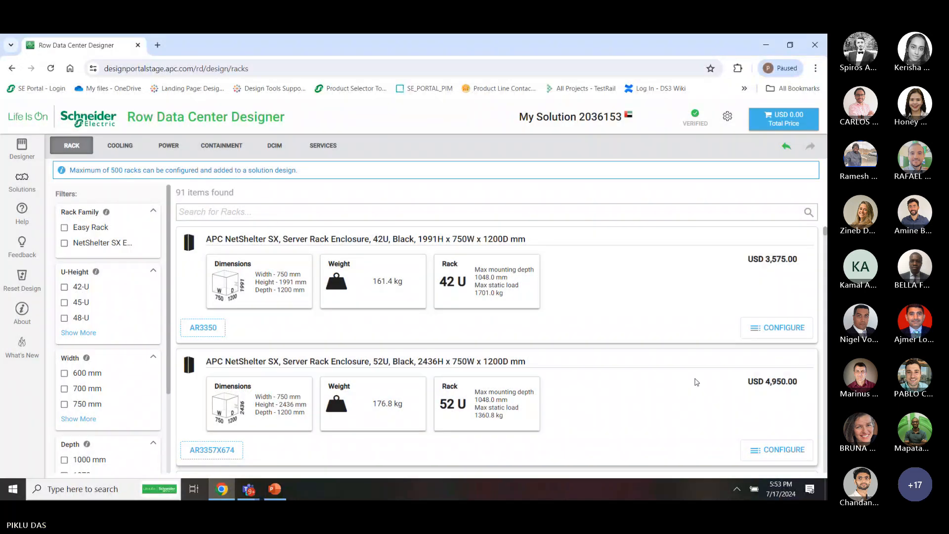
{"action": "left_click", "coordinate": [791, 115]}
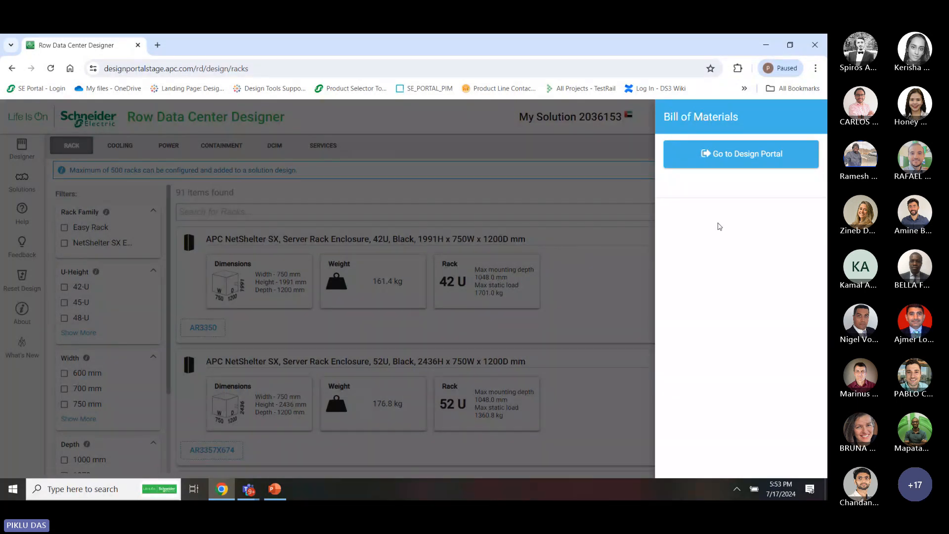
{"action": "left_click", "coordinate": [618, 290]}
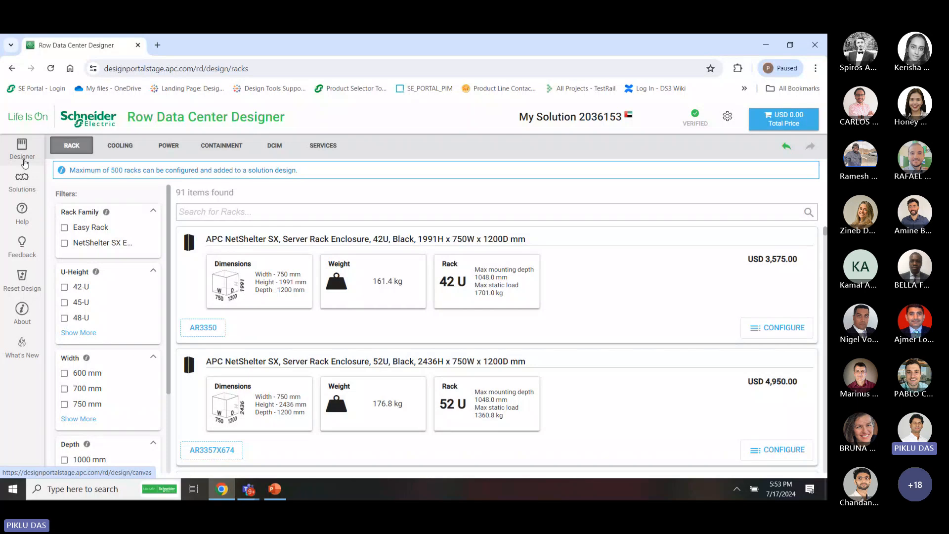
Switch to the room design canvas and view rows A–C as cold, hot and cold aisles
{"action": "left_click", "coordinate": [23, 155]}
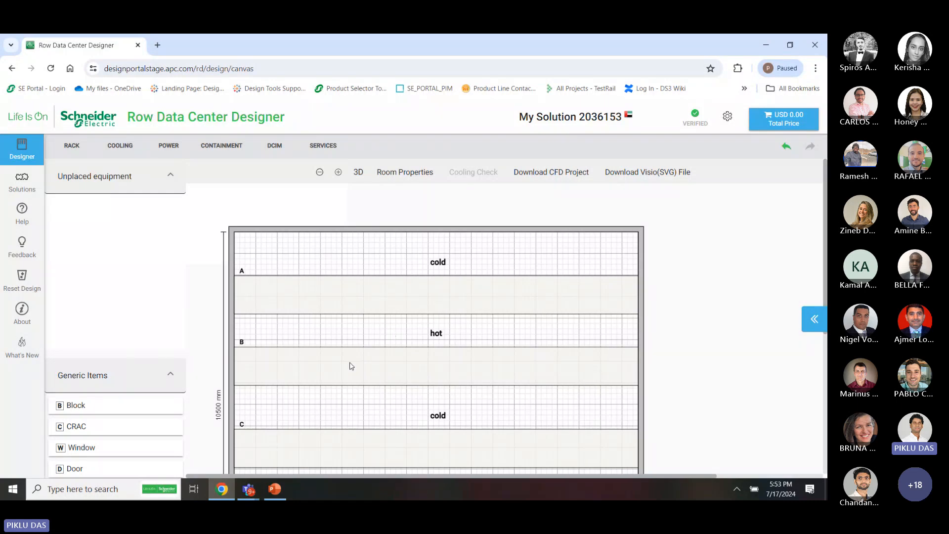
{"action": "scroll", "coordinate": [351, 365], "scroll_direction": "down", "scroll_amount": 6}
{"action": "scroll", "coordinate": [351, 365], "scroll_direction": "up", "scroll_amount": 5}
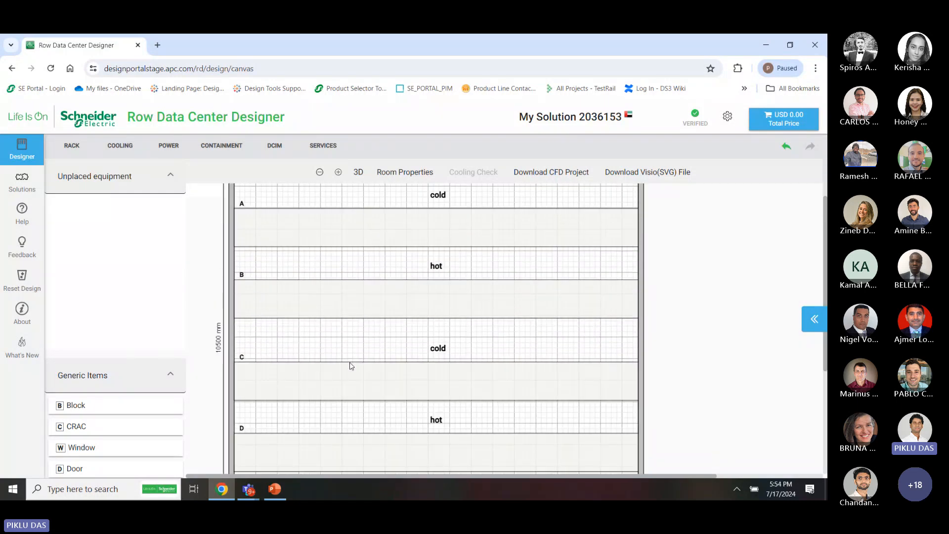
{"action": "scroll", "coordinate": [271, 344], "scroll_direction": "up", "scroll_amount": 2}
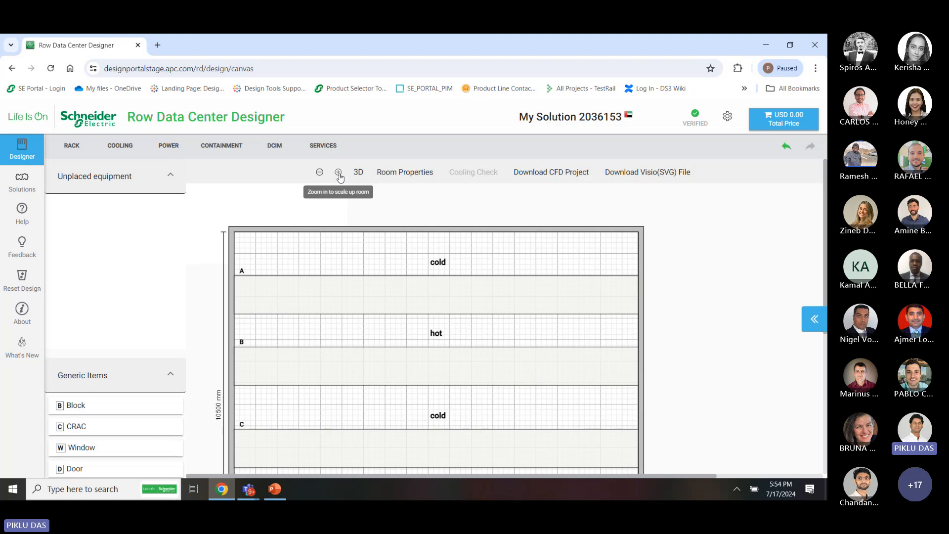
Set the room width and length to 20000 mm each in Room Properties
{"action": "left_click", "coordinate": [410, 174]}
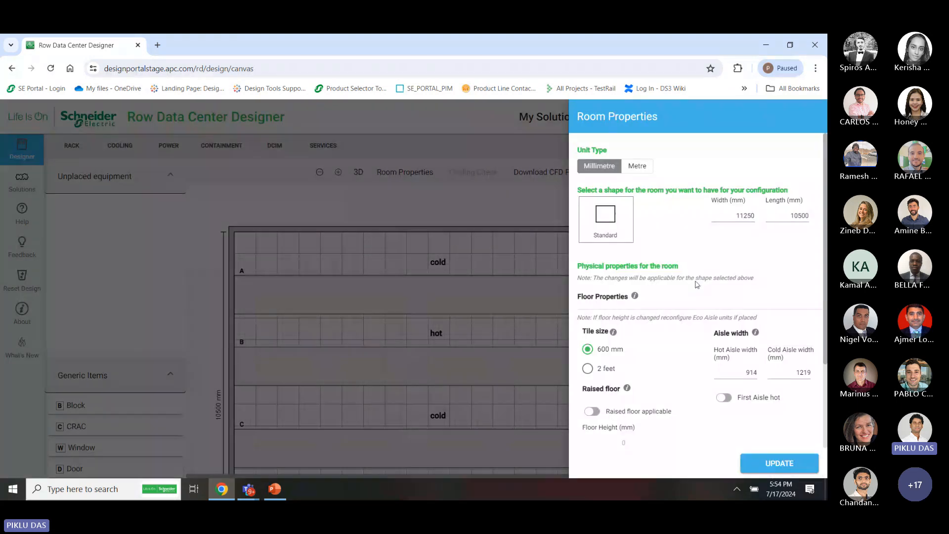
{"action": "scroll", "coordinate": [694, 379], "scroll_direction": "down", "scroll_amount": 3}
{"action": "scroll", "coordinate": [694, 378], "scroll_direction": "up", "scroll_amount": 3}
{"action": "double_click", "coordinate": [736, 218]}
{"action": "type", "text": "20000"}
{"action": "double_click", "coordinate": [792, 215]}
{"action": "type", "text": "20000"}
{"action": "left_click", "coordinate": [637, 167]}
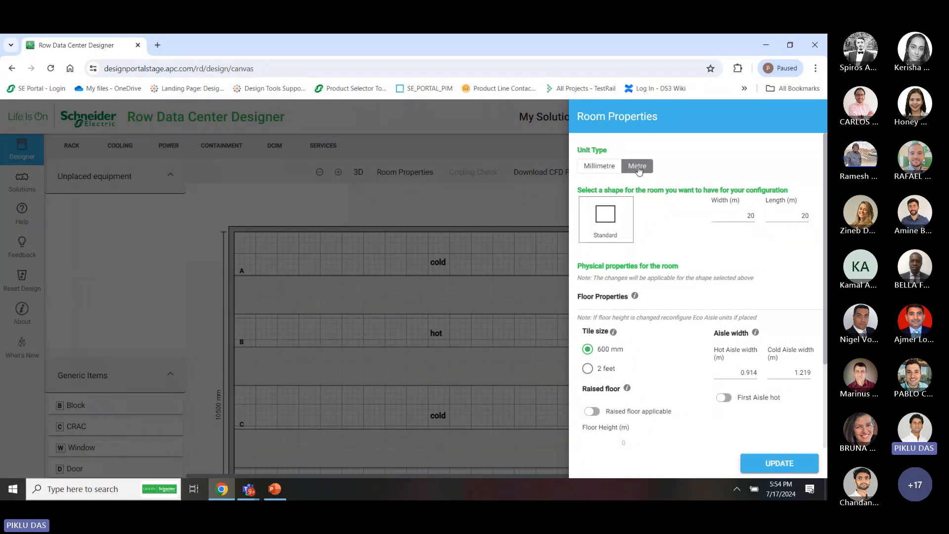
{"action": "left_click", "coordinate": [599, 166]}
Enable a 250 mm raised floor and set the ceiling height to 4500 mm
{"action": "scroll", "coordinate": [692, 322], "scroll_direction": "down", "scroll_amount": 3}
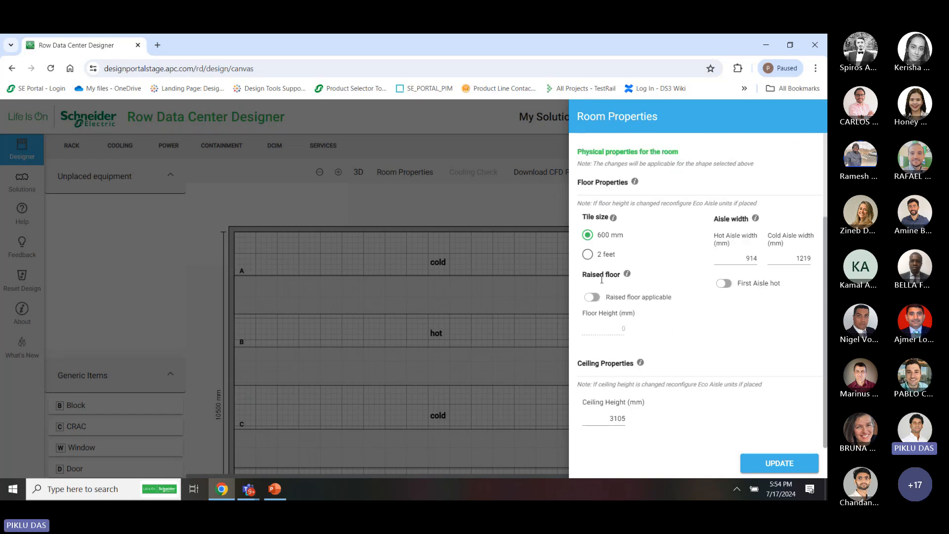
{"action": "left_click", "coordinate": [592, 297]}
{"action": "double_click", "coordinate": [633, 332]}
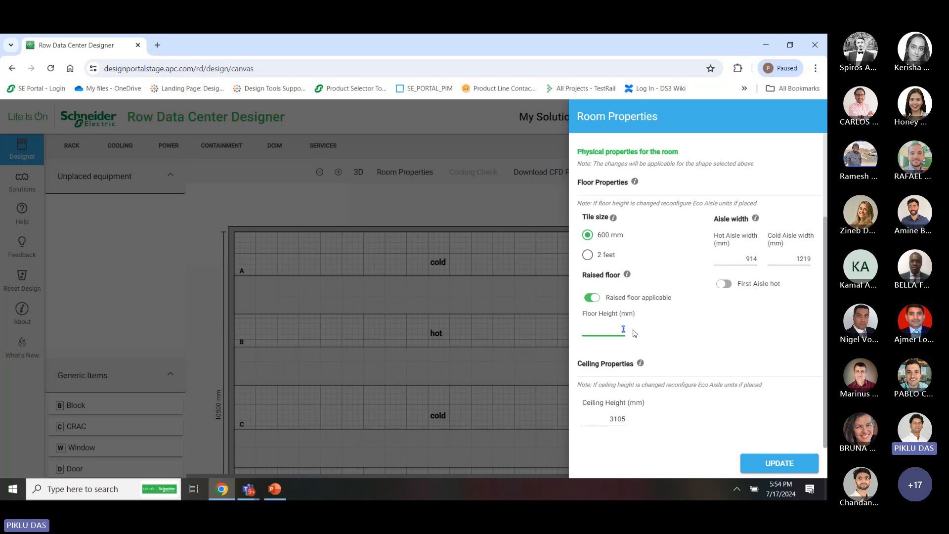
{"action": "type", "text": "250"}
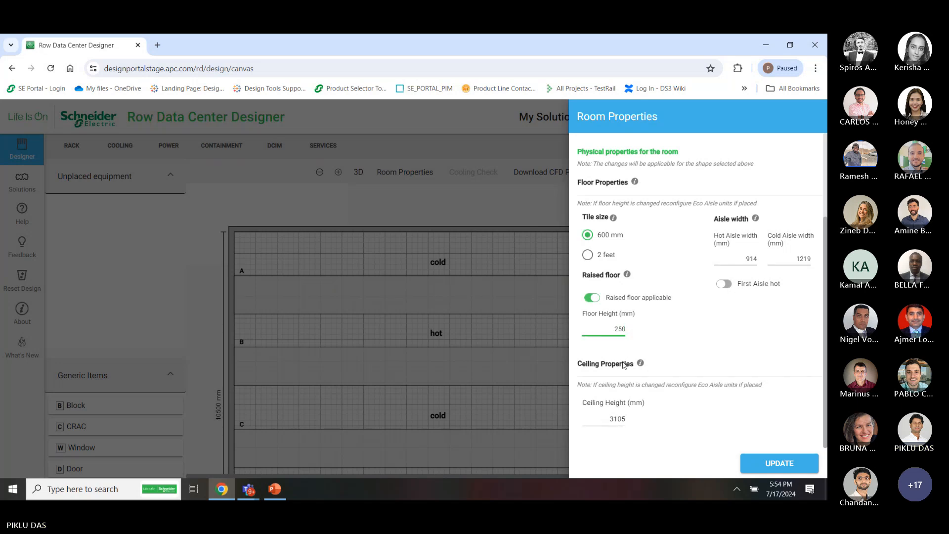
{"action": "left_click", "coordinate": [612, 419]}
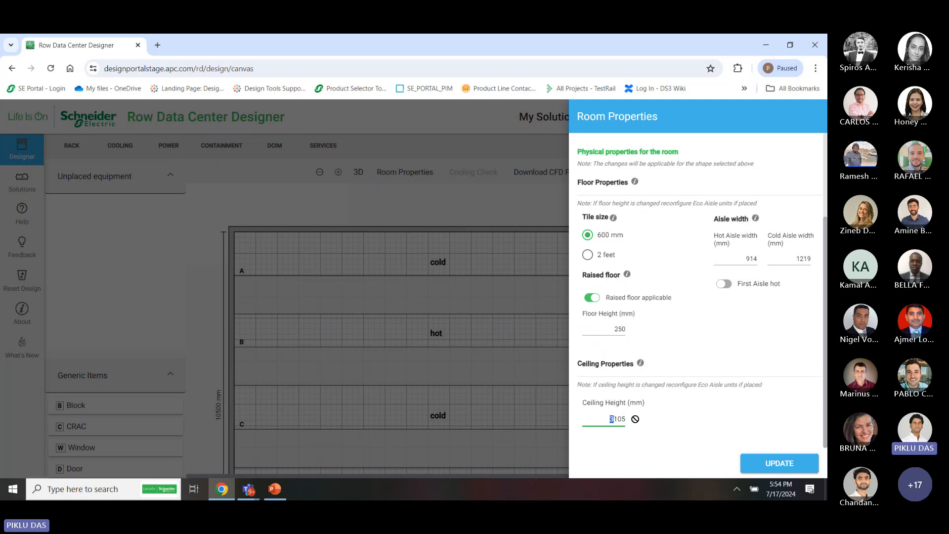
{"action": "double_click", "coordinate": [617, 422]}
{"action": "type", "text": "45000"}
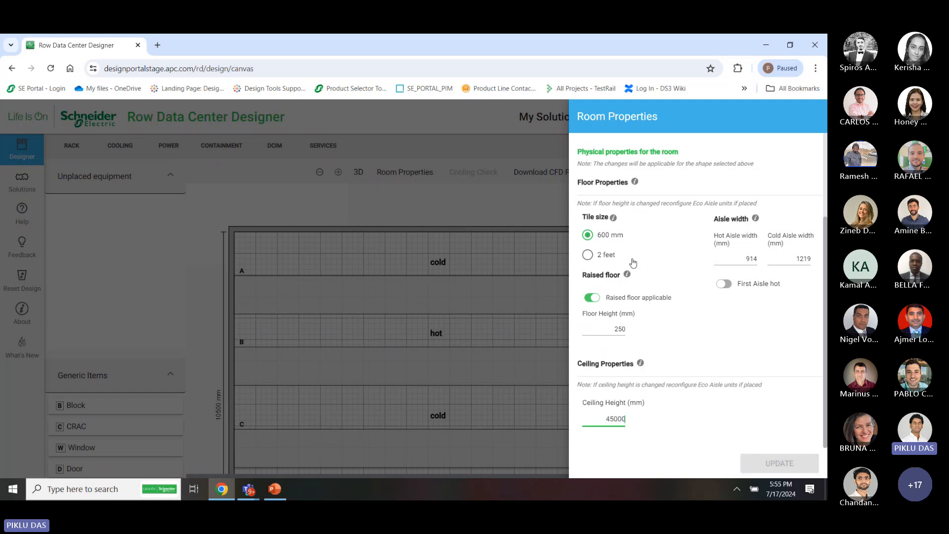
{"action": "scroll", "coordinate": [633, 262], "scroll_direction": "up", "scroll_amount": 3}
{"action": "scroll", "coordinate": [633, 262], "scroll_direction": "down", "scroll_amount": 3}
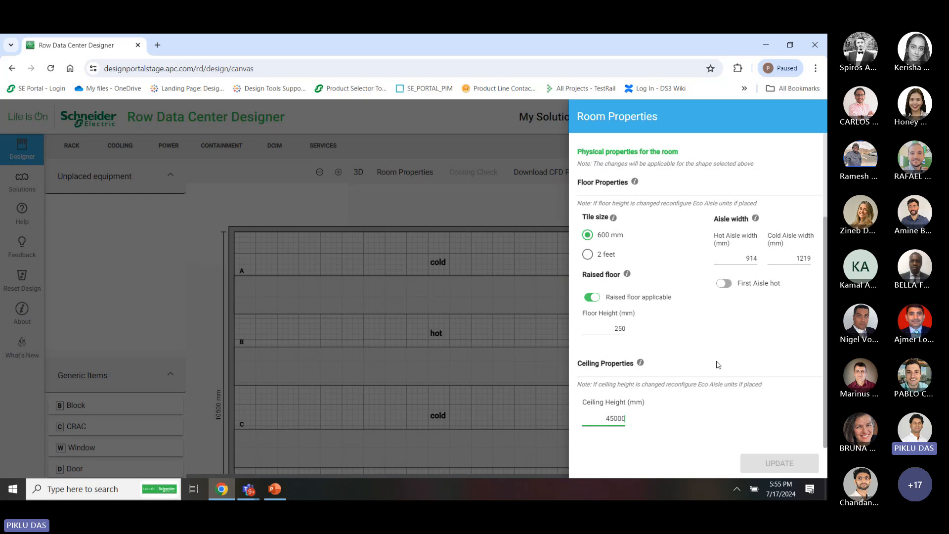
{"action": "scroll", "coordinate": [658, 386], "scroll_direction": "up", "scroll_amount": 1}
{"action": "key", "text": "BackSpace"}
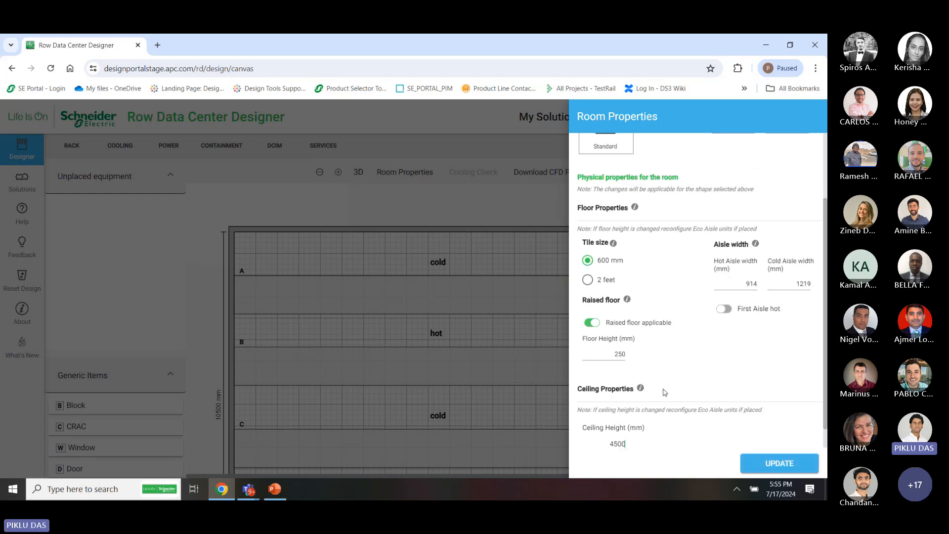
Apply the room properties and scroll across the layout to view rows A–C
{"action": "left_click", "coordinate": [779, 469]}
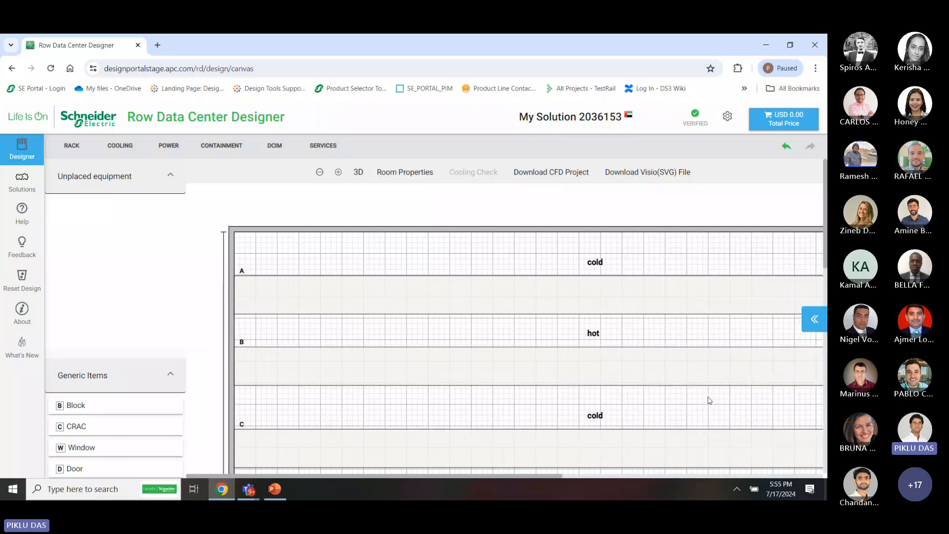
{"action": "scroll", "coordinate": [553, 430], "scroll_direction": "down", "scroll_amount": 10}
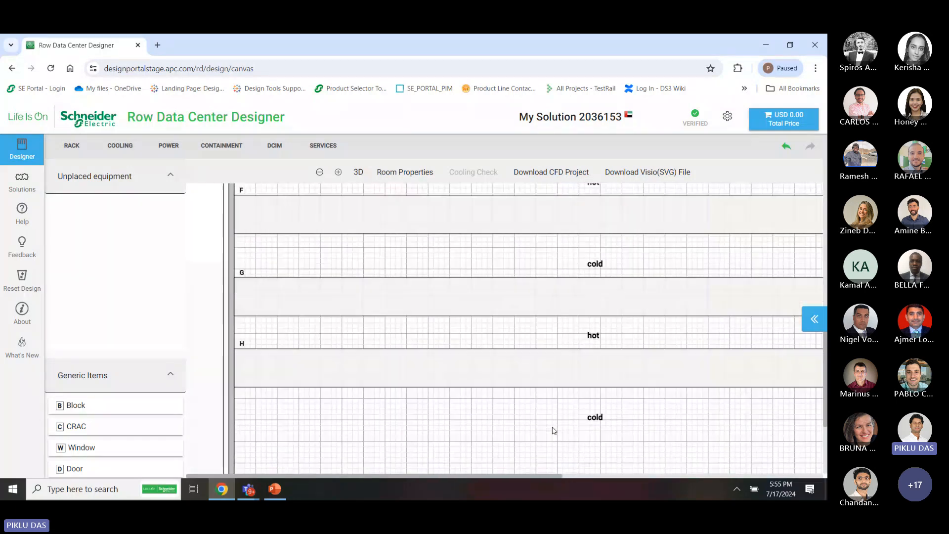
{"action": "scroll", "coordinate": [553, 430], "scroll_direction": "up", "scroll_amount": 5}
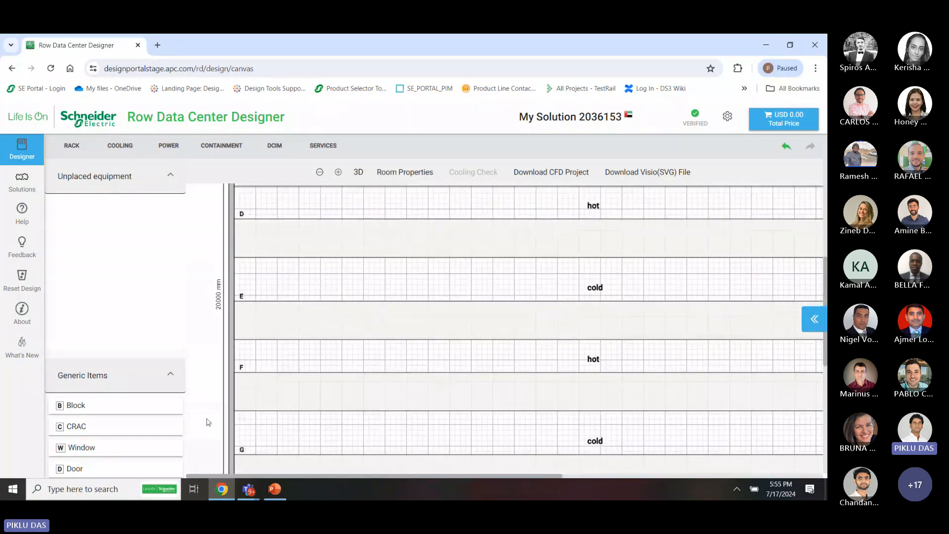
{"action": "scroll", "coordinate": [509, 394], "scroll_direction": "down", "scroll_amount": 5}
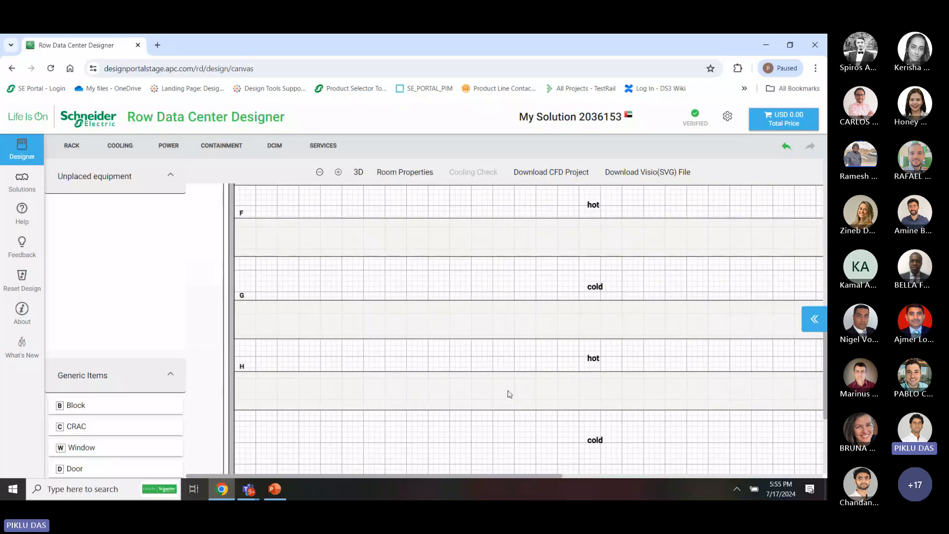
{"action": "scroll", "coordinate": [547, 436], "scroll_direction": "down", "scroll_amount": 1}
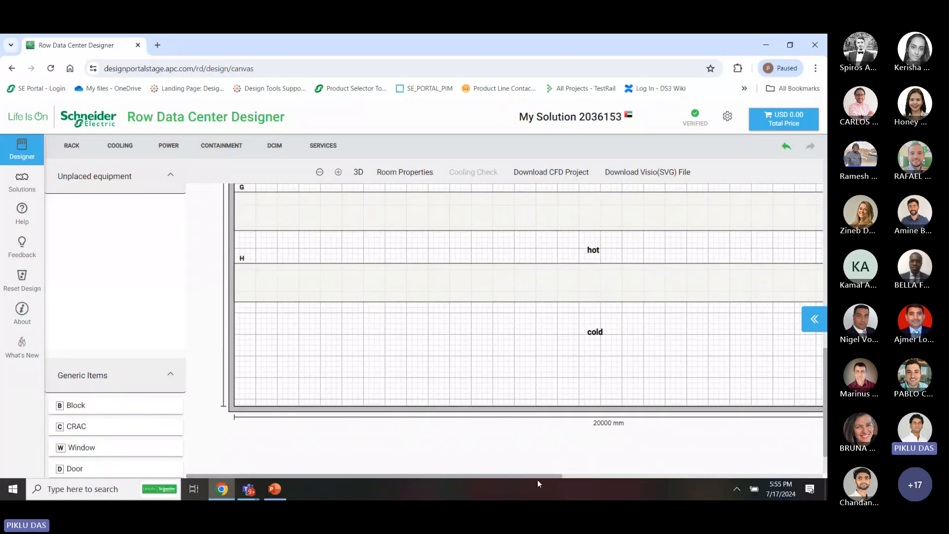
{"action": "scroll", "coordinate": [563, 388], "scroll_direction": "up", "scroll_amount": 10}
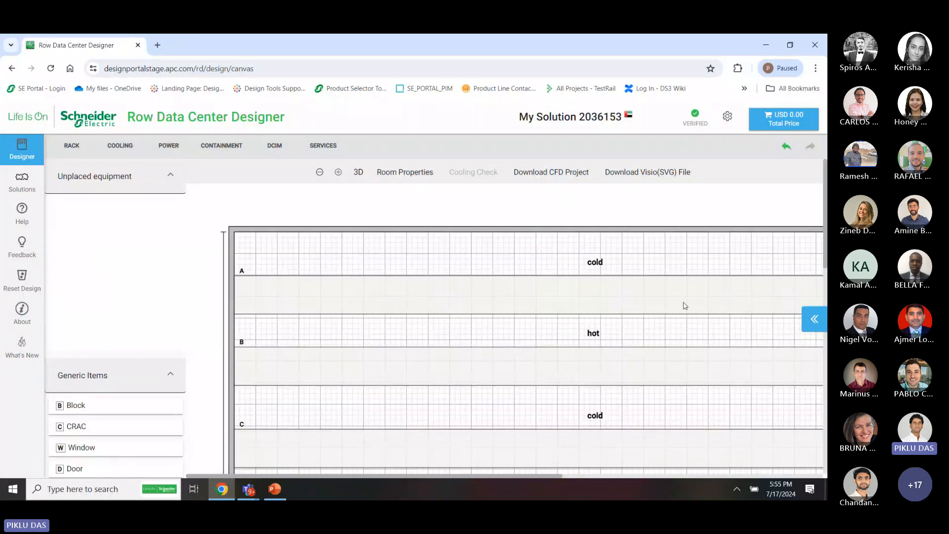
{"action": "scroll", "coordinate": [499, 252], "scroll_direction": "right", "scroll_amount": 5}
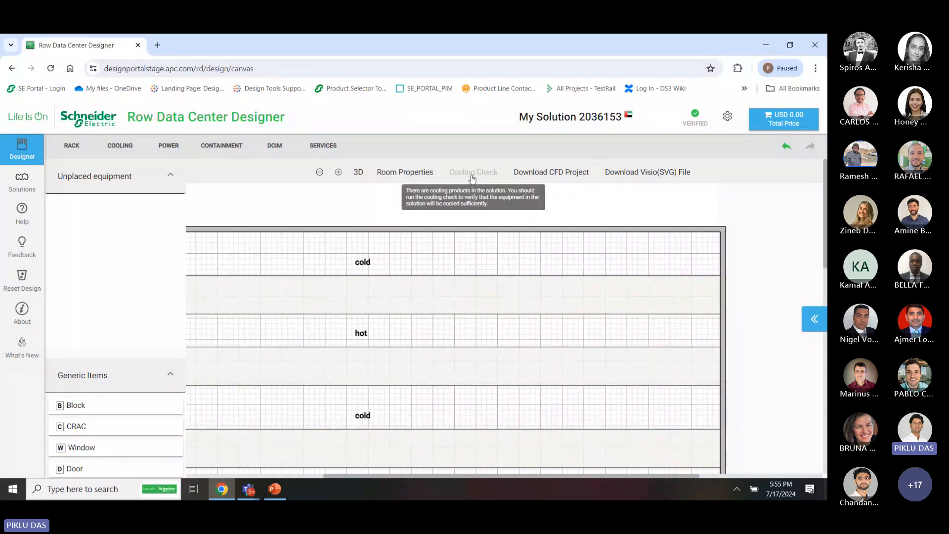
{"action": "scroll", "coordinate": [410, 326], "scroll_direction": "left", "scroll_amount": 2}
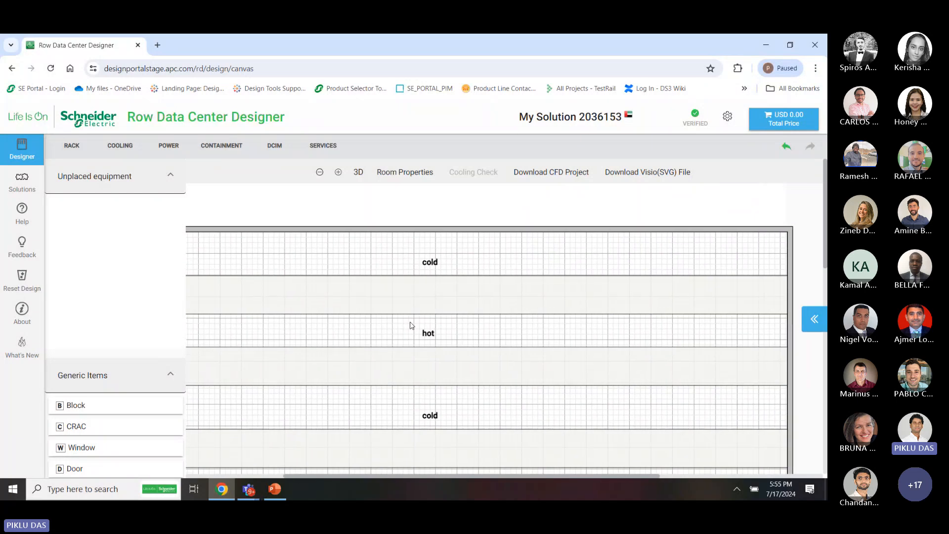
{"action": "scroll", "coordinate": [516, 277], "scroll_direction": "left", "scroll_amount": 1}
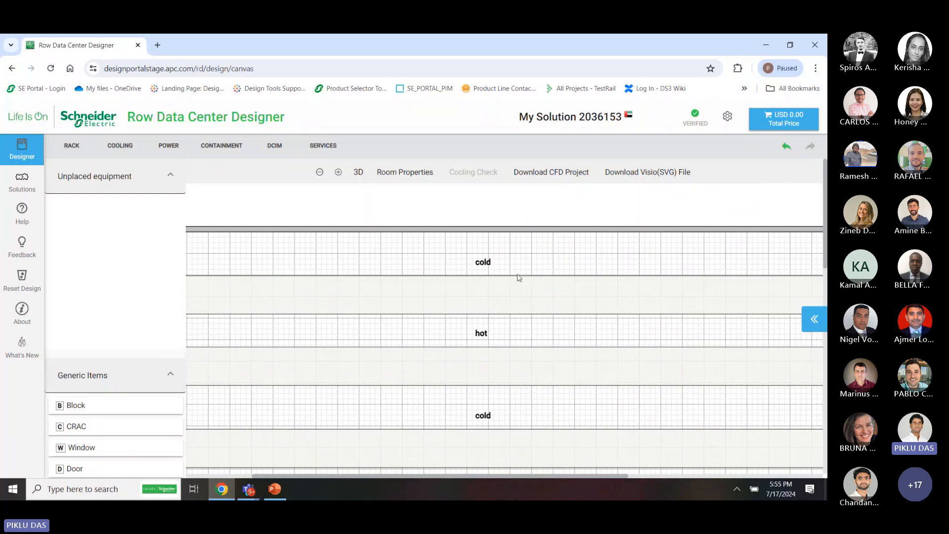
{"action": "scroll", "coordinate": [518, 277], "scroll_direction": "left", "scroll_amount": 1}
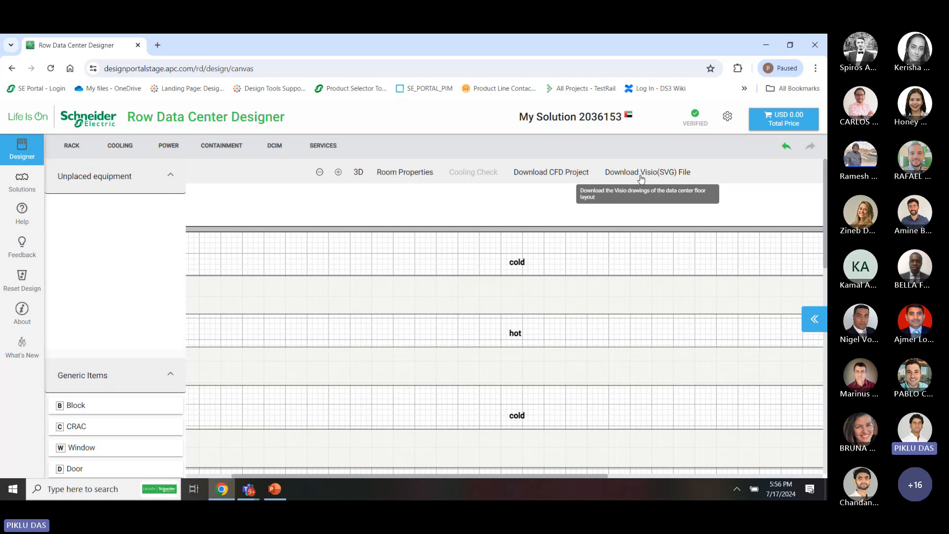
Check the empty bill of materials in summary and itemised views, then launch the Help Center
{"action": "left_click", "coordinate": [31, 191]}
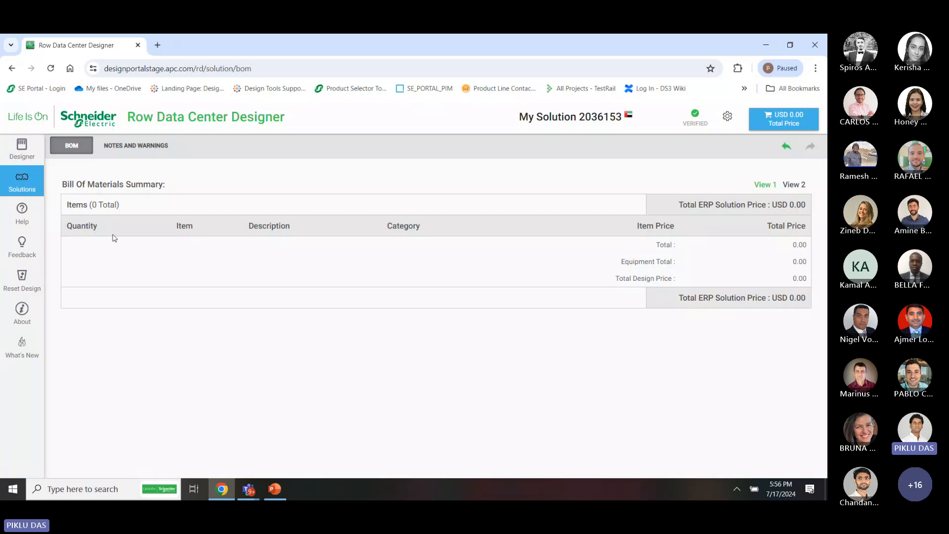
{"action": "left_click", "coordinate": [793, 188]}
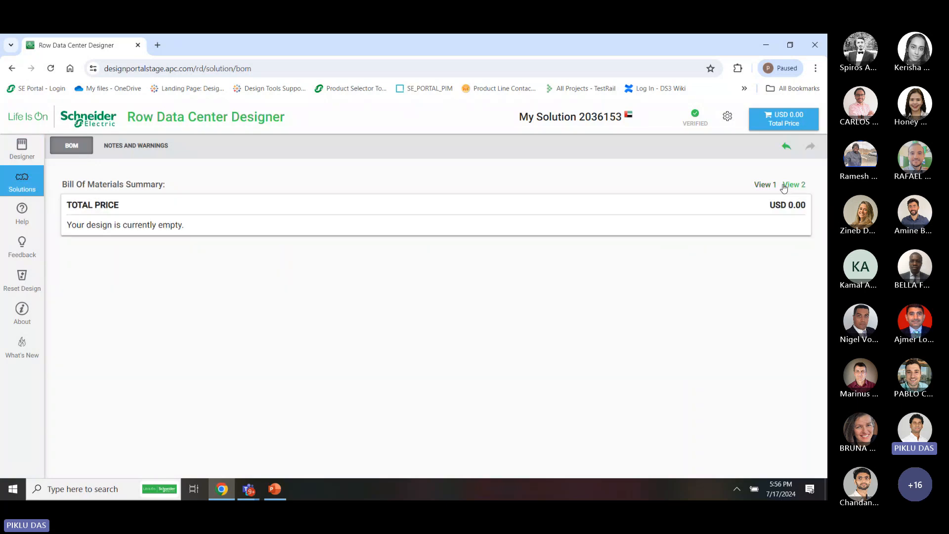
{"action": "left_click", "coordinate": [766, 186]}
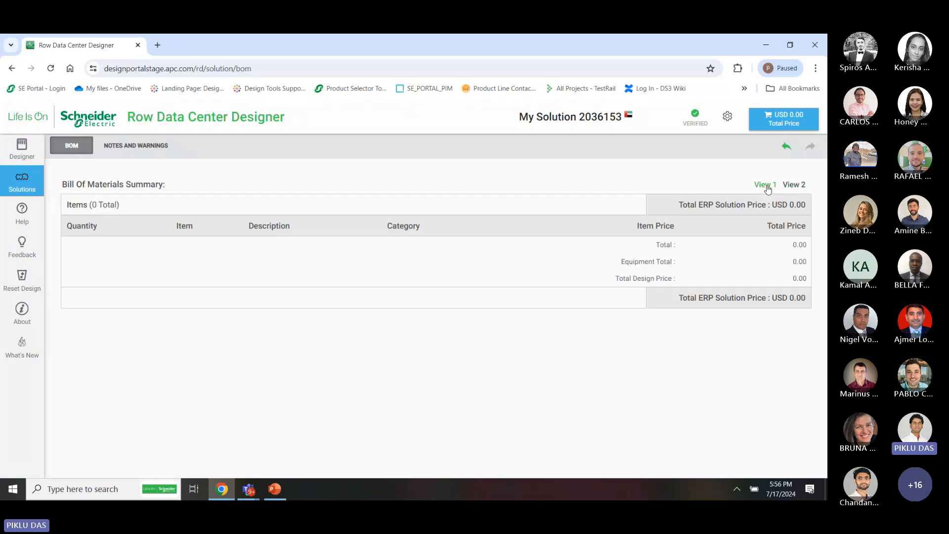
{"action": "left_click", "coordinate": [22, 219]}
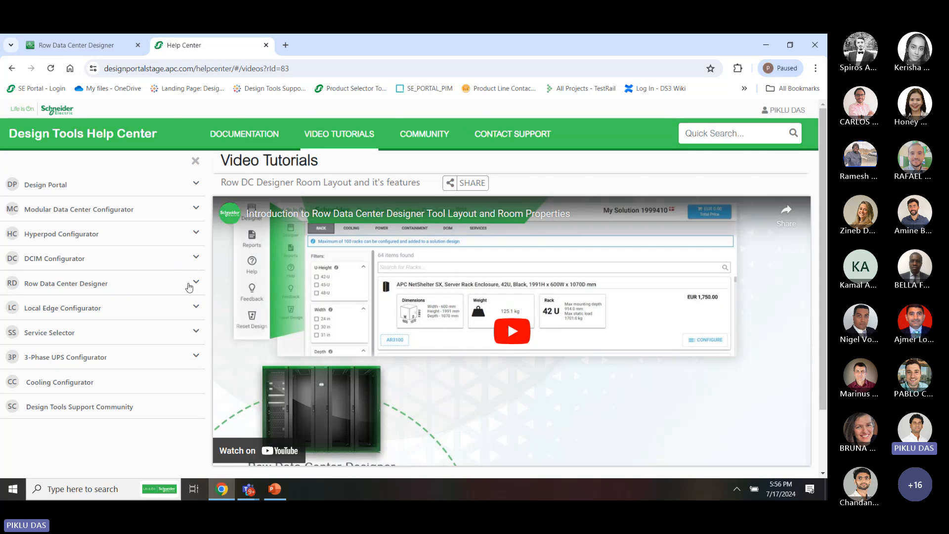
Skim the Row Data Center Designer tutorial videos, then close Help to return to the USD 0.00 bill of materials
{"action": "left_click", "coordinate": [189, 284]}
{"action": "scroll", "coordinate": [137, 363], "scroll_direction": "down", "scroll_amount": 2}
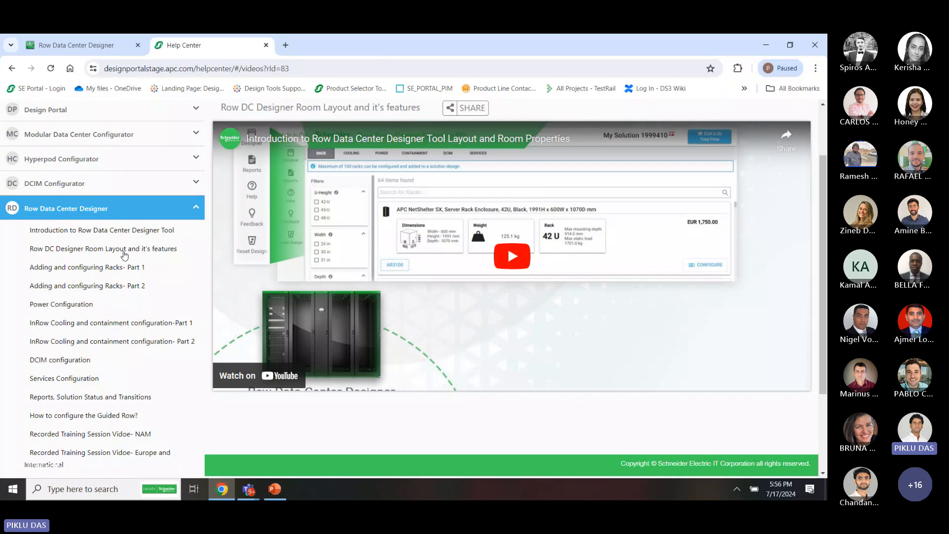
{"action": "scroll", "coordinate": [123, 250], "scroll_direction": "up", "scroll_amount": 2}
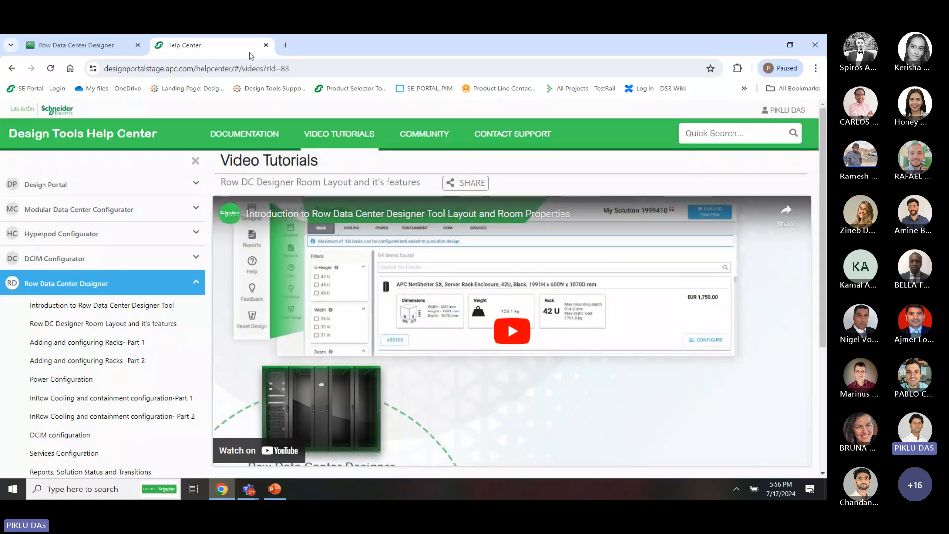
{"action": "left_click", "coordinate": [266, 46]}
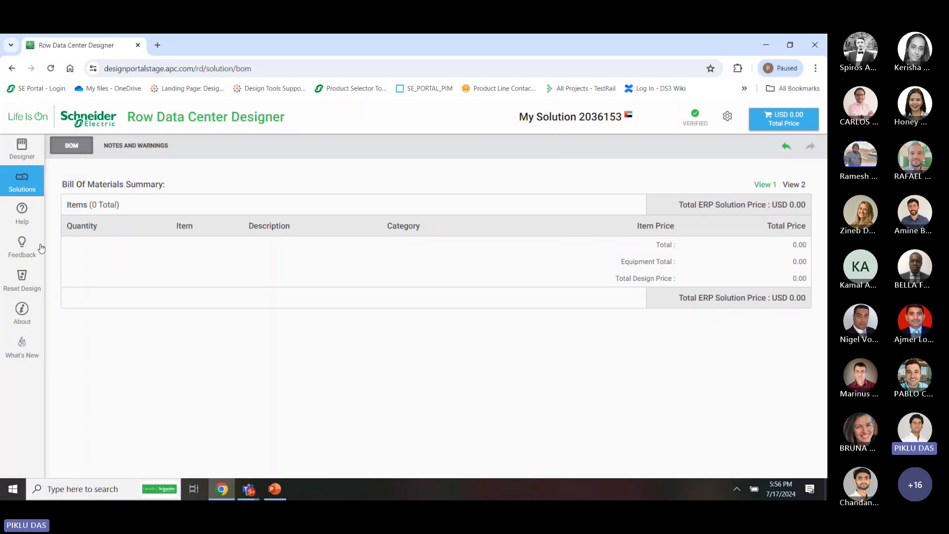
{"action": "left_click", "coordinate": [26, 253]}
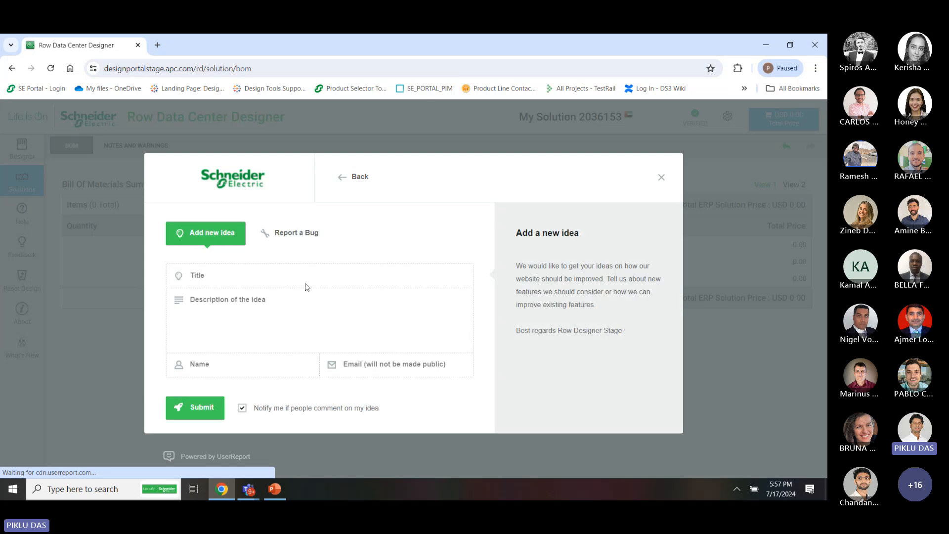
{"action": "left_click", "coordinate": [292, 236]}
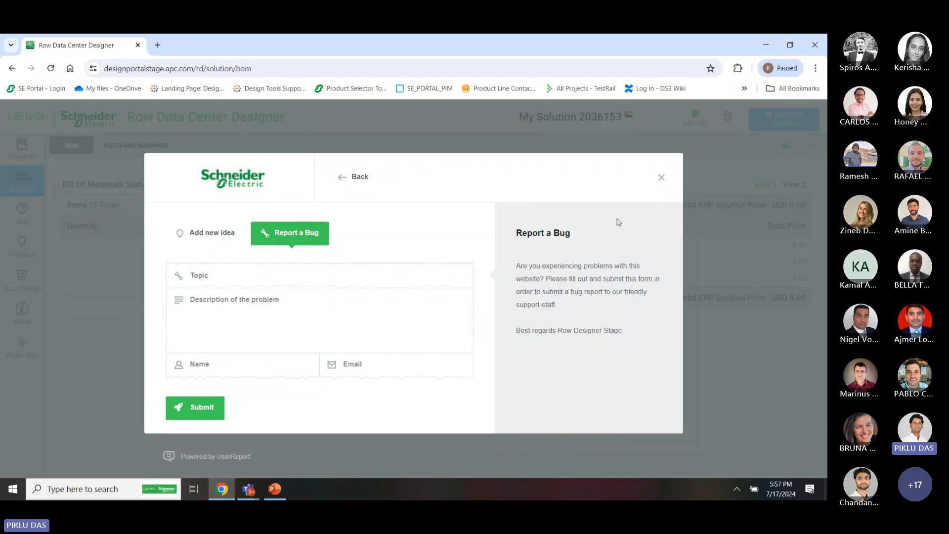
{"action": "left_click", "coordinate": [662, 177]}
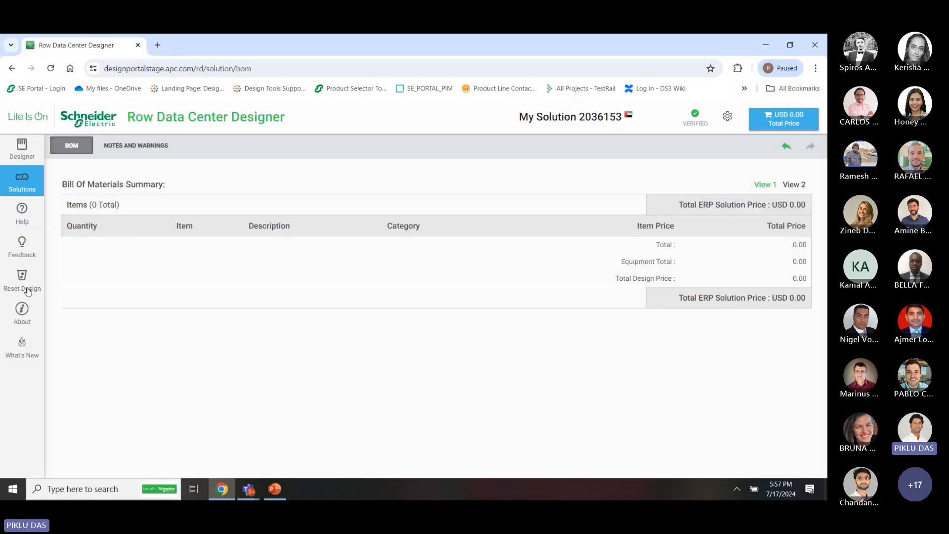
Confirm a full design reset, then view and dismiss the About box showing Release Version NA
{"action": "left_click", "coordinate": [27, 287]}
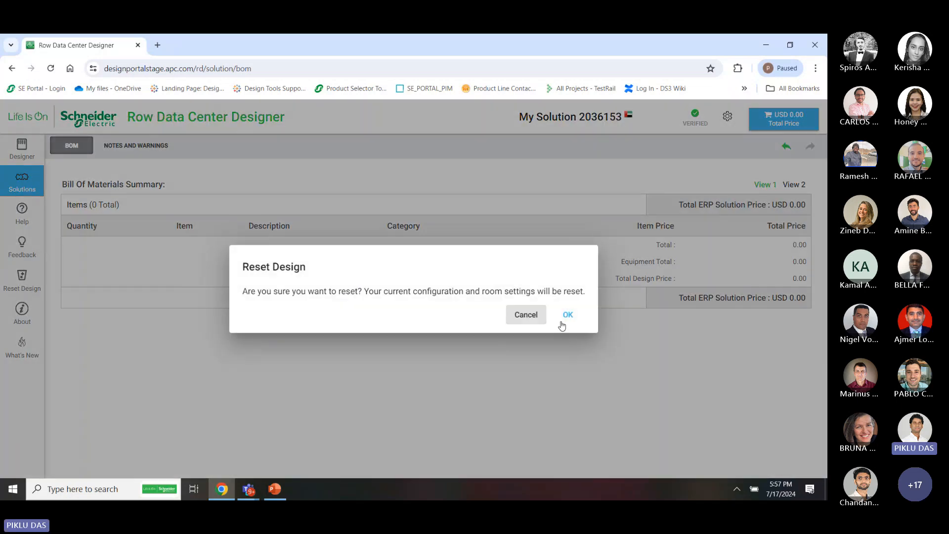
{"action": "left_click", "coordinate": [567, 314]}
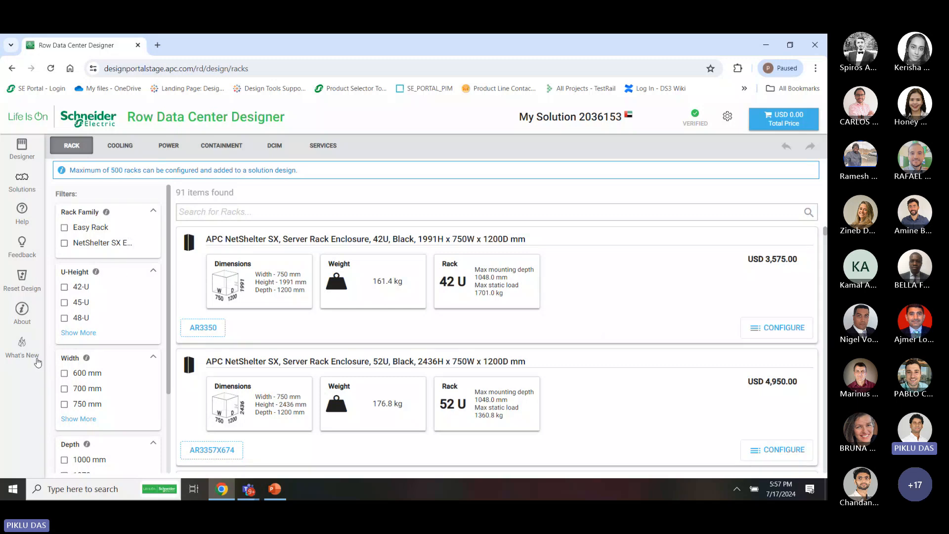
{"action": "left_click", "coordinate": [18, 317]}
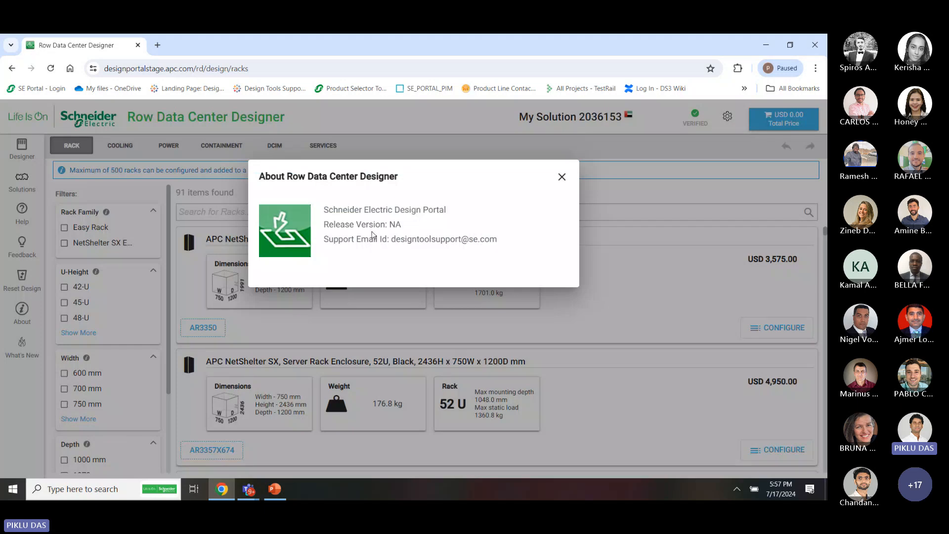
{"action": "left_click", "coordinate": [562, 178]}
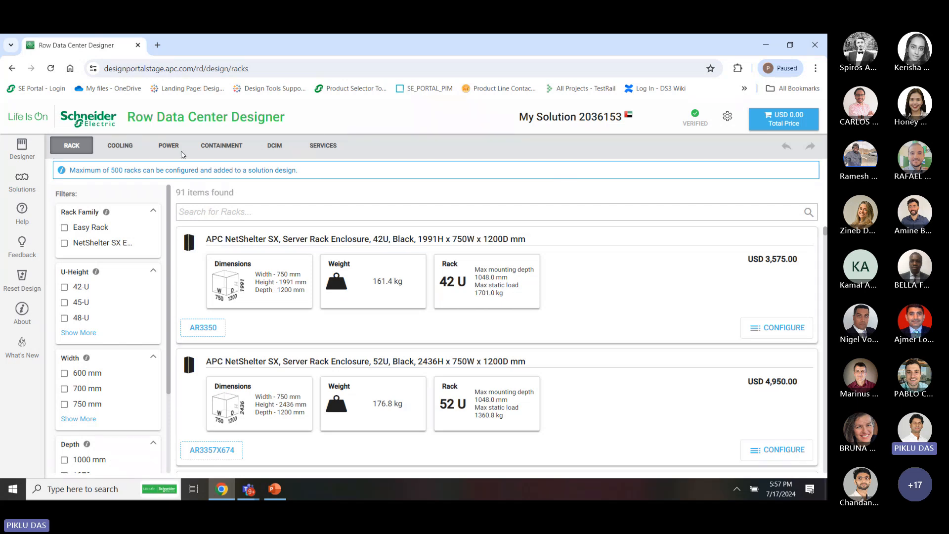
Expand the U-Height filter so 52-U appears alongside 42-U, 45-U and 48-U
{"action": "scroll", "coordinate": [319, 306], "scroll_direction": "down", "scroll_amount": 1}
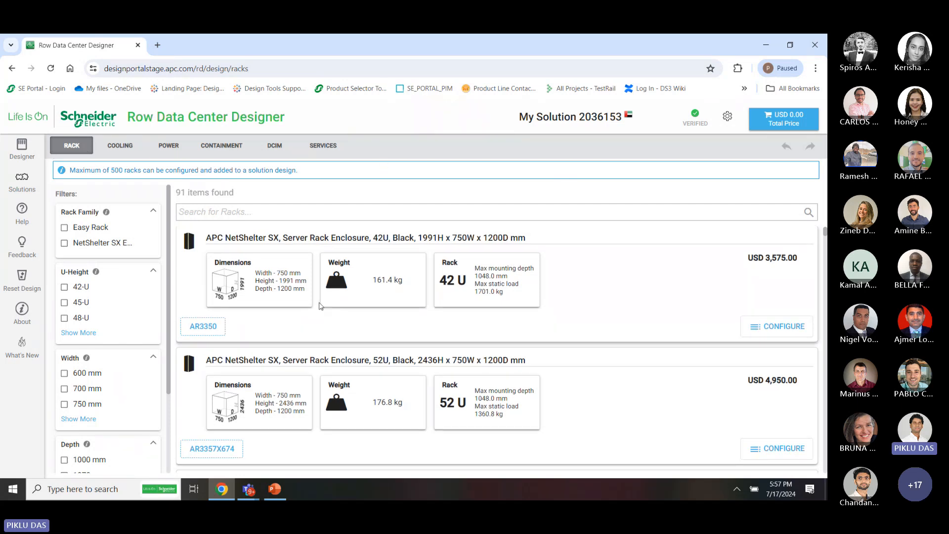
{"action": "scroll", "coordinate": [319, 306], "scroll_direction": "down", "scroll_amount": 1}
{"action": "scroll", "coordinate": [318, 306], "scroll_direction": "up", "scroll_amount": 1}
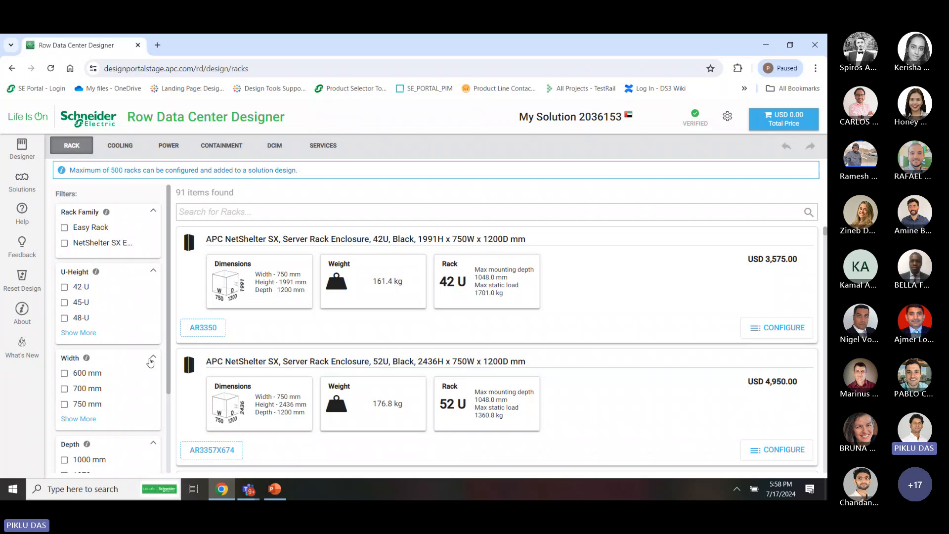
{"action": "scroll", "coordinate": [151, 362], "scroll_direction": "down", "scroll_amount": 2}
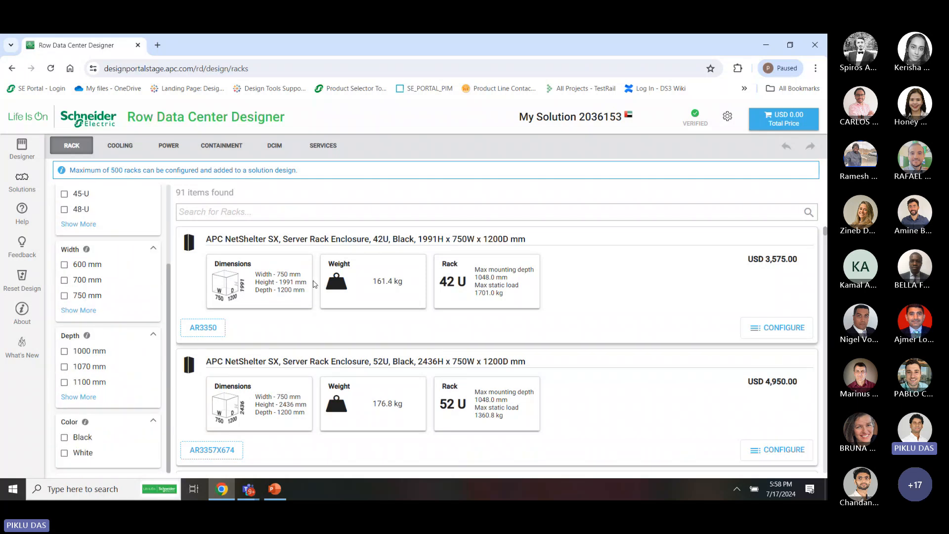
{"action": "scroll", "coordinate": [116, 297], "scroll_direction": "up", "scroll_amount": 3}
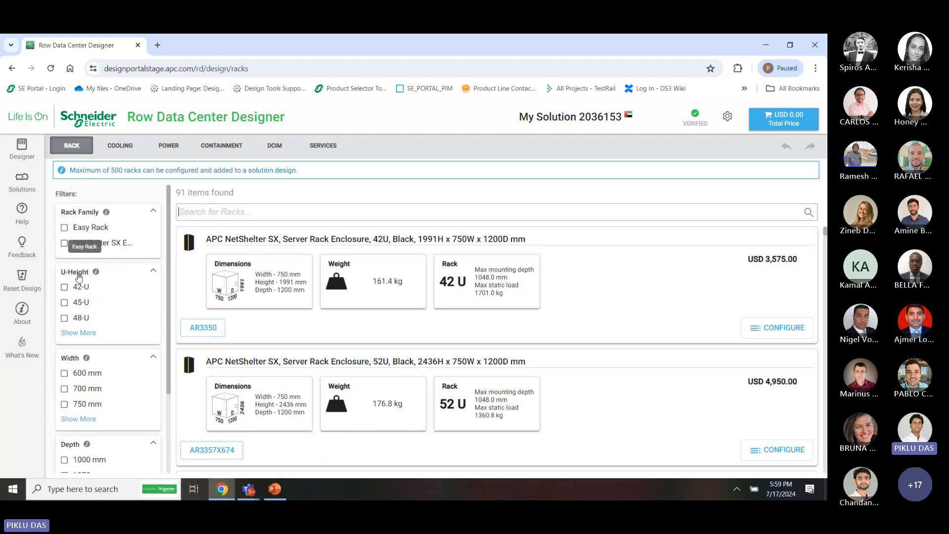
{"action": "left_click", "coordinate": [86, 333]}
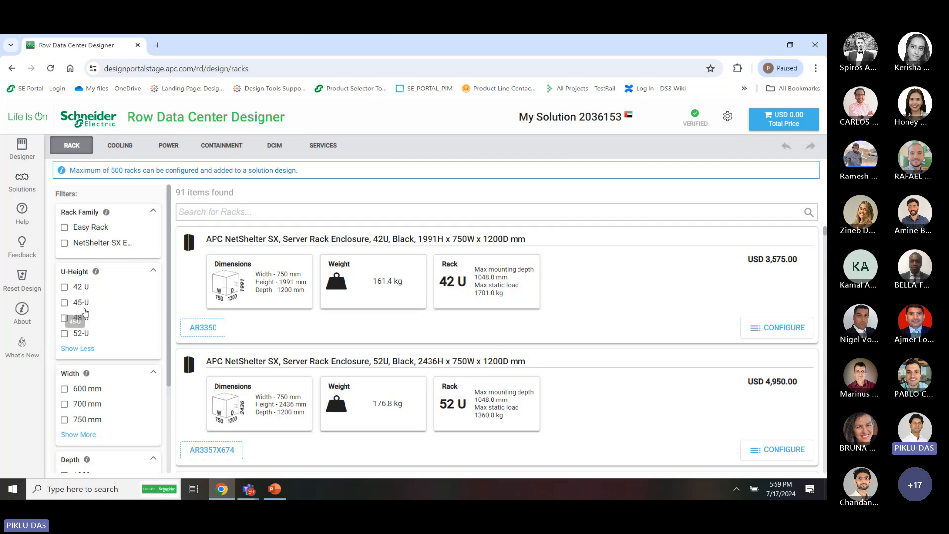
Try then clear the 52-U height filter, and expand the rack width and depth filter options
{"action": "left_click", "coordinate": [79, 337]}
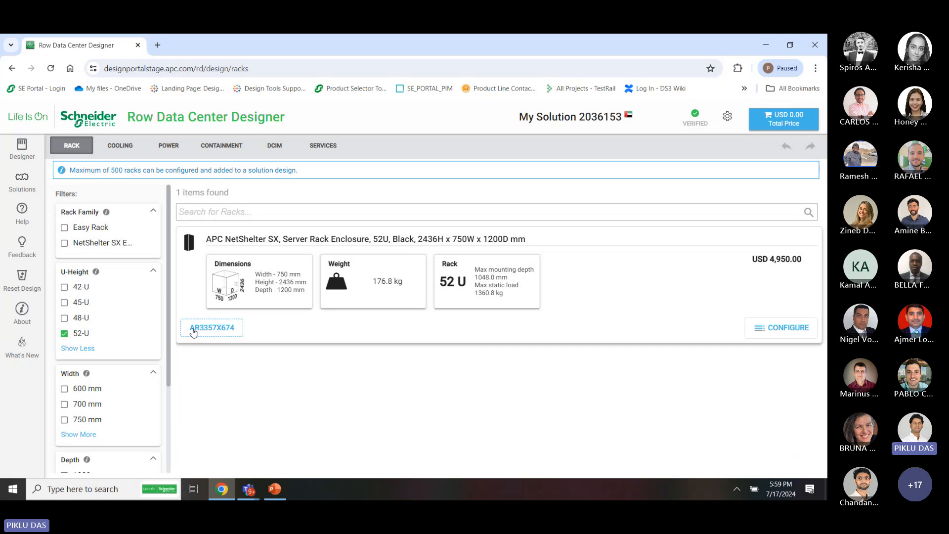
{"action": "left_click", "coordinate": [76, 335]}
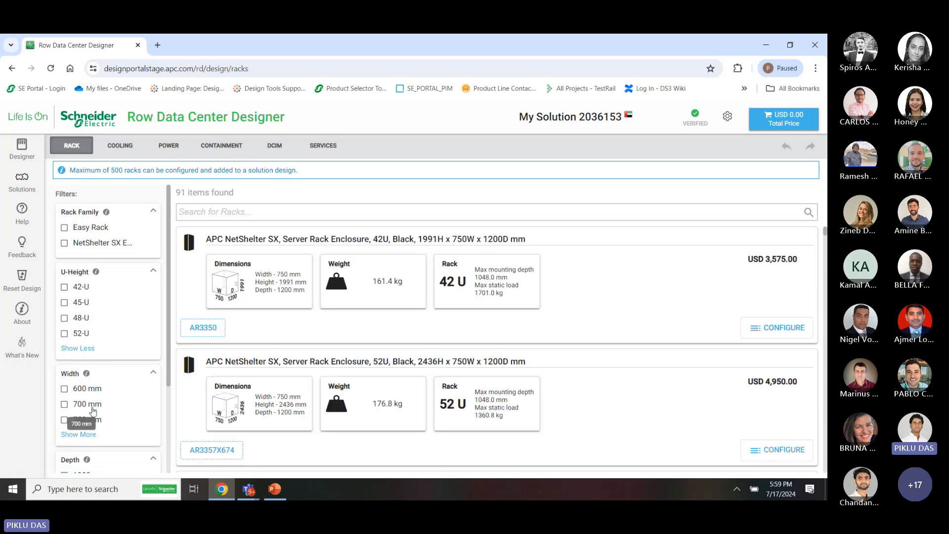
{"action": "scroll", "coordinate": [79, 415], "scroll_direction": "down", "scroll_amount": 2}
{"action": "left_click", "coordinate": [88, 371]}
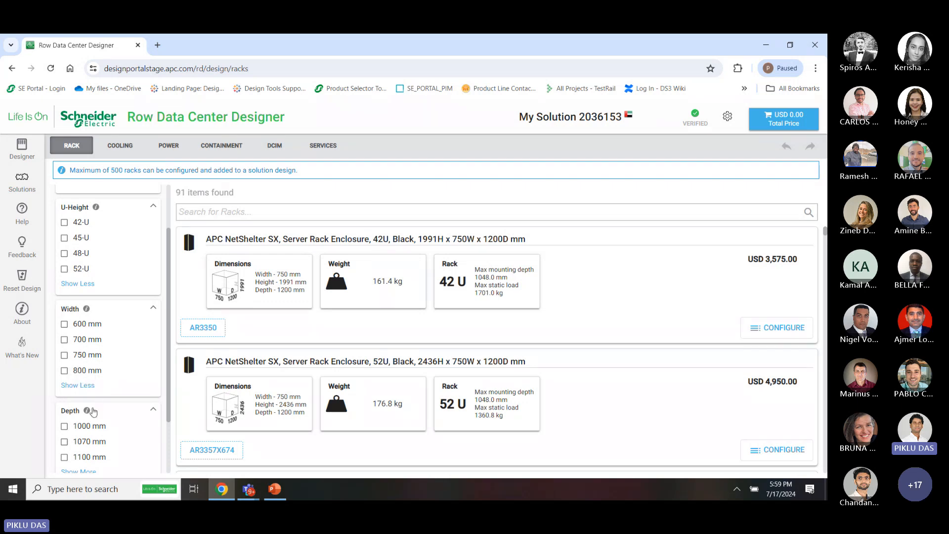
{"action": "scroll", "coordinate": [87, 405], "scroll_direction": "down", "scroll_amount": 1}
{"action": "left_click", "coordinate": [88, 406]}
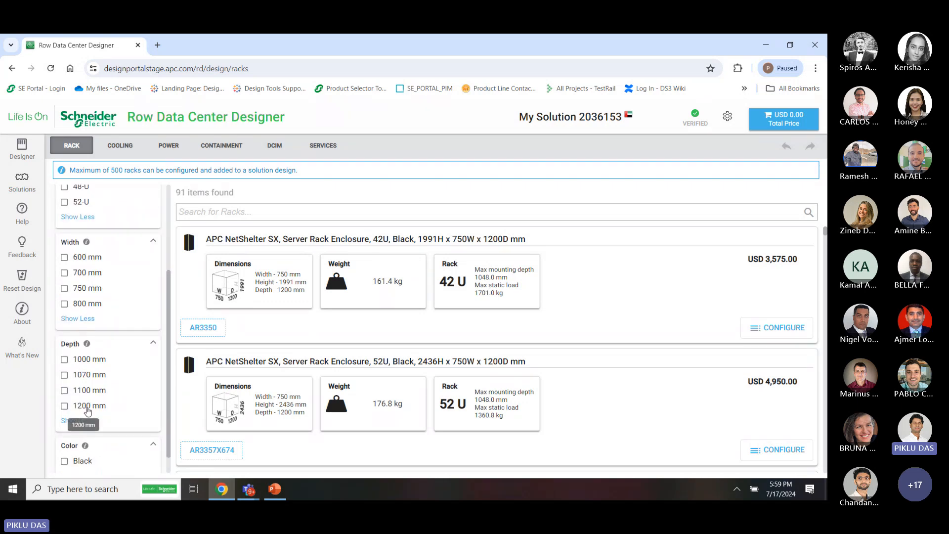
Open the 42U NetShelter SX AR3350 product page in a new tab
{"action": "scroll", "coordinate": [110, 434], "scroll_direction": "down", "scroll_amount": 1}
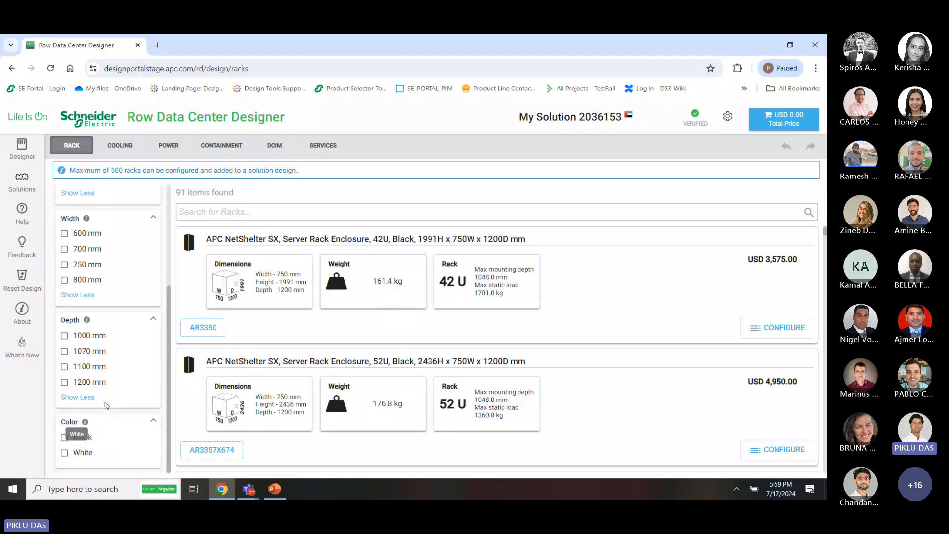
{"action": "scroll", "coordinate": [111, 396], "scroll_direction": "up", "scroll_amount": 3}
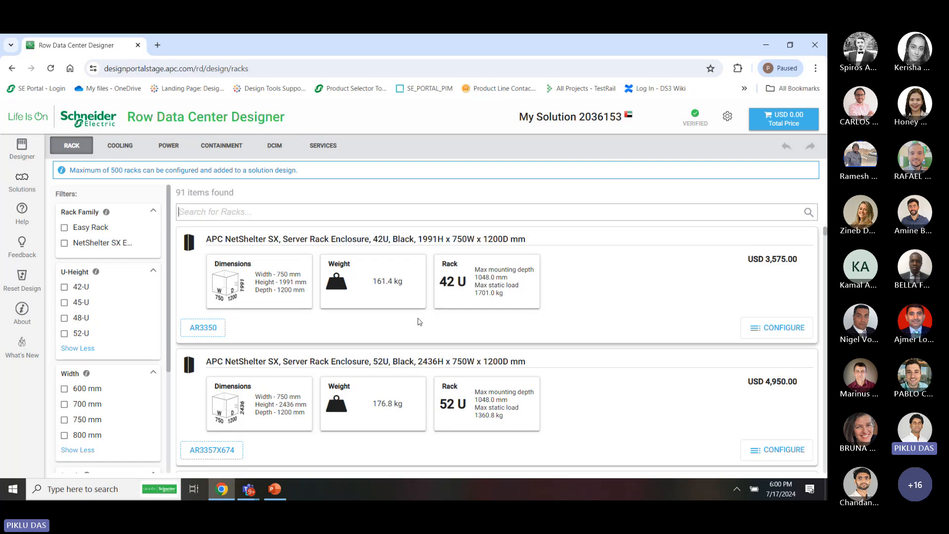
{"action": "scroll", "coordinate": [451, 434], "scroll_direction": "down", "scroll_amount": 10}
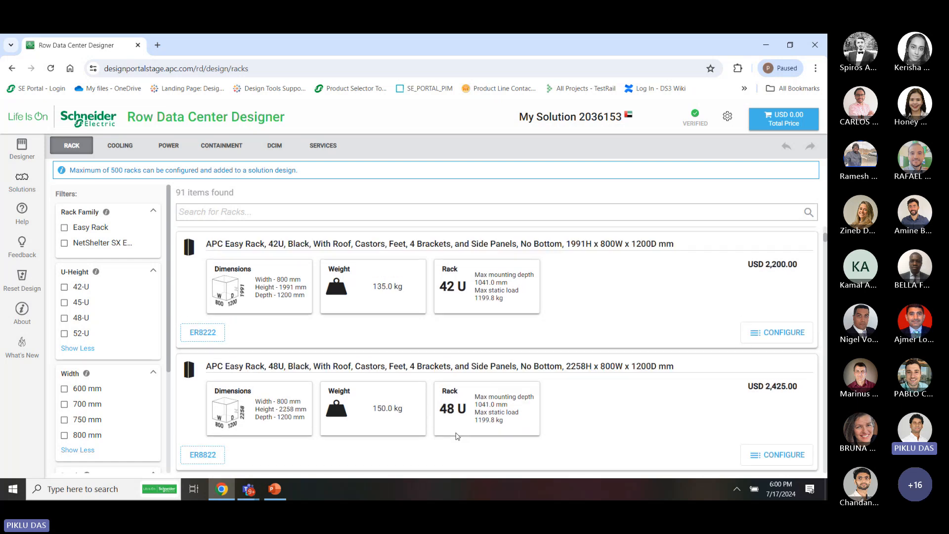
{"action": "scroll", "coordinate": [458, 435], "scroll_direction": "down", "scroll_amount": 5}
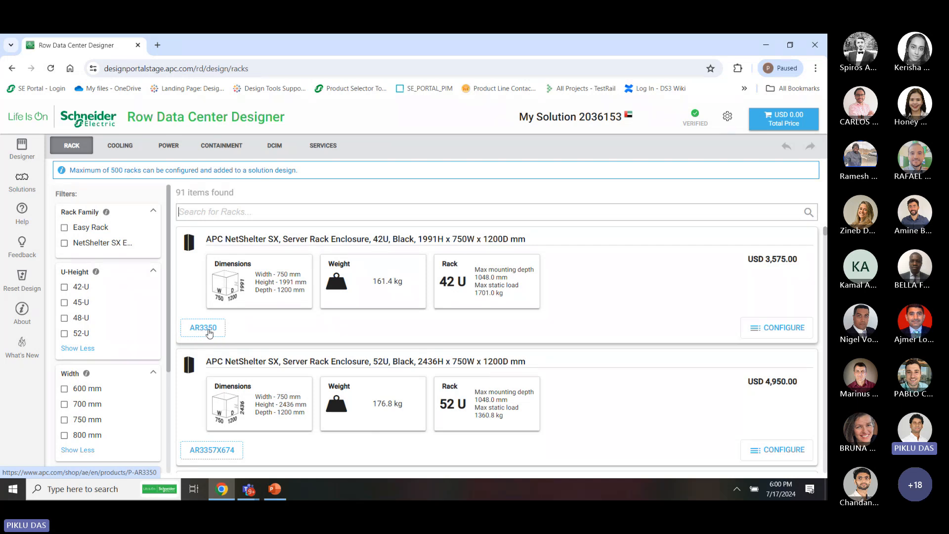
{"action": "left_click", "coordinate": [210, 330]}
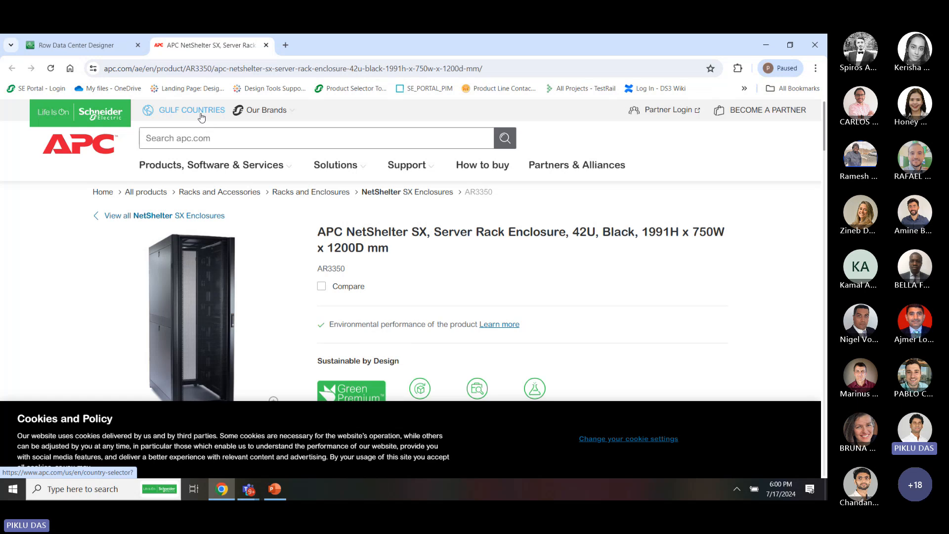
Read through AR3350's Specifications, Sustainability and Documents sections, then close its product page
{"action": "scroll", "coordinate": [89, 346], "scroll_direction": "down", "scroll_amount": 10}
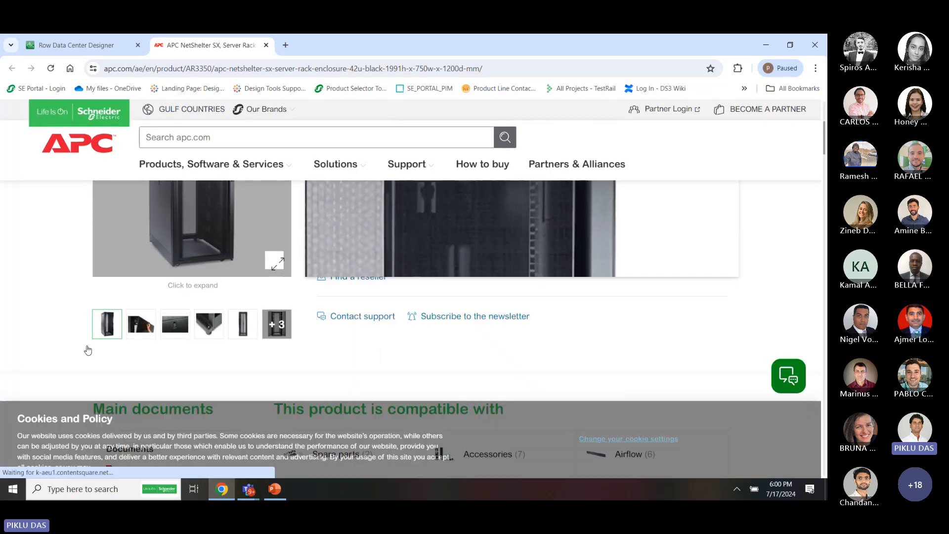
{"action": "scroll", "coordinate": [89, 349], "scroll_direction": "down", "scroll_amount": 20}
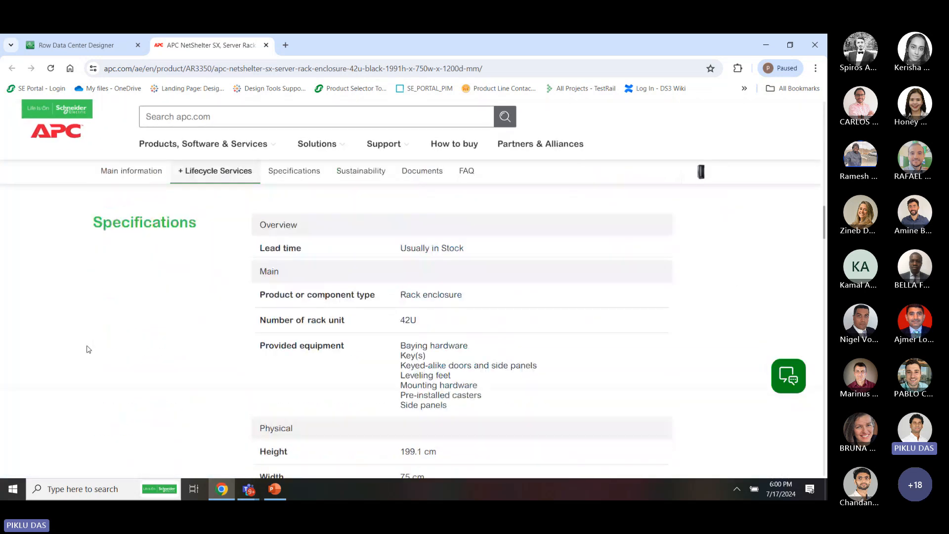
{"action": "scroll", "coordinate": [88, 349], "scroll_direction": "down", "scroll_amount": 2}
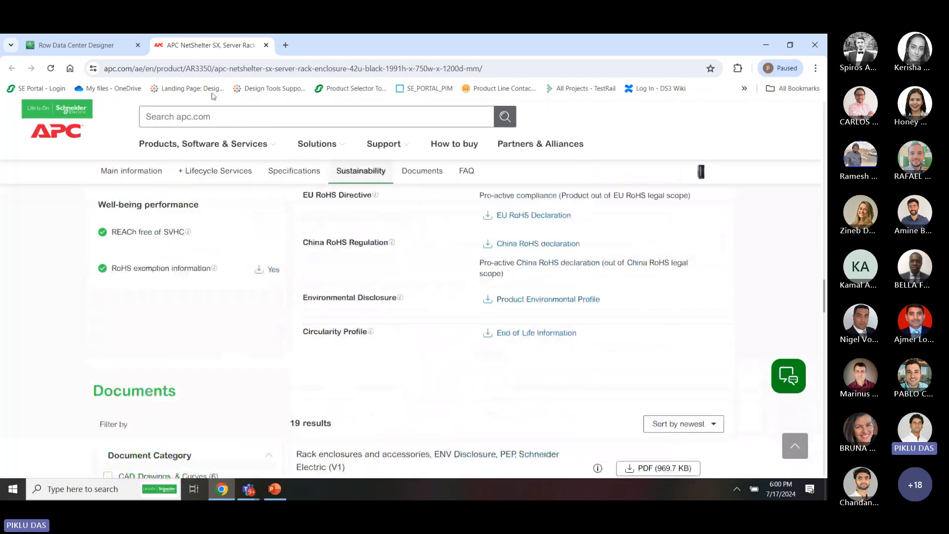
{"action": "left_click", "coordinate": [266, 45]}
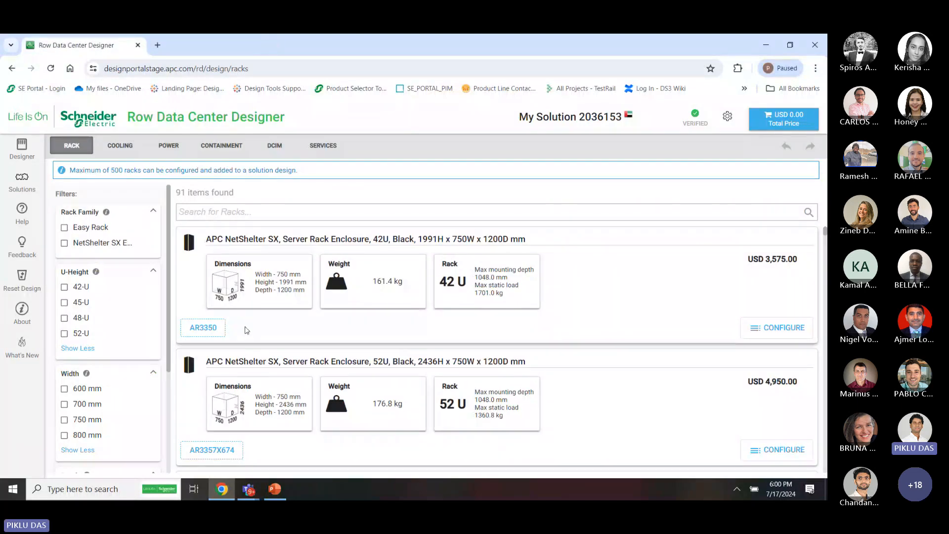
Filter racks to 1070 mm depth and start configuring the 42U AR3100 rack
{"action": "scroll", "coordinate": [247, 330], "scroll_direction": "down", "scroll_amount": 1}
{"action": "scroll", "coordinate": [246, 330], "scroll_direction": "up", "scroll_amount": 1}
{"action": "scroll", "coordinate": [215, 410], "scroll_direction": "down", "scroll_amount": 5}
{"action": "scroll", "coordinate": [215, 411], "scroll_direction": "up", "scroll_amount": 5}
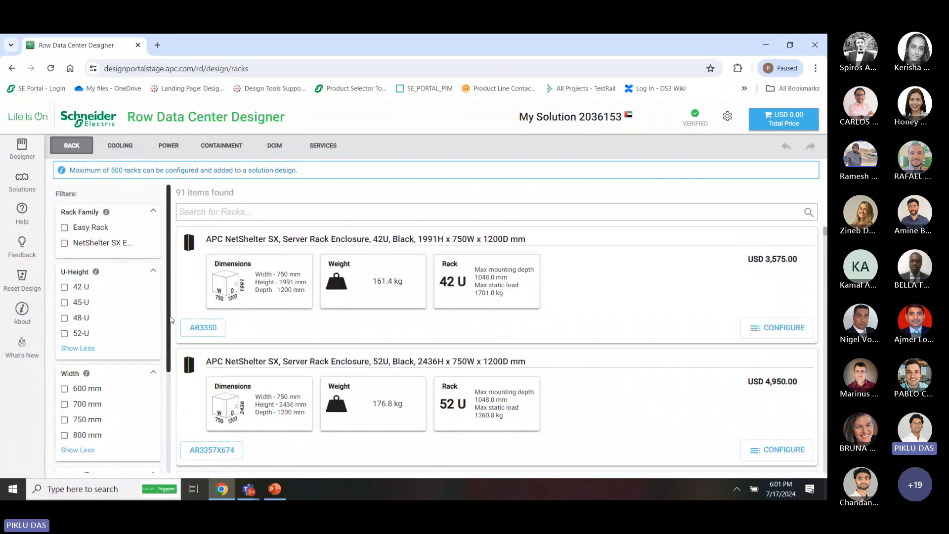
{"action": "scroll", "coordinate": [123, 403], "scroll_direction": "down", "scroll_amount": 2}
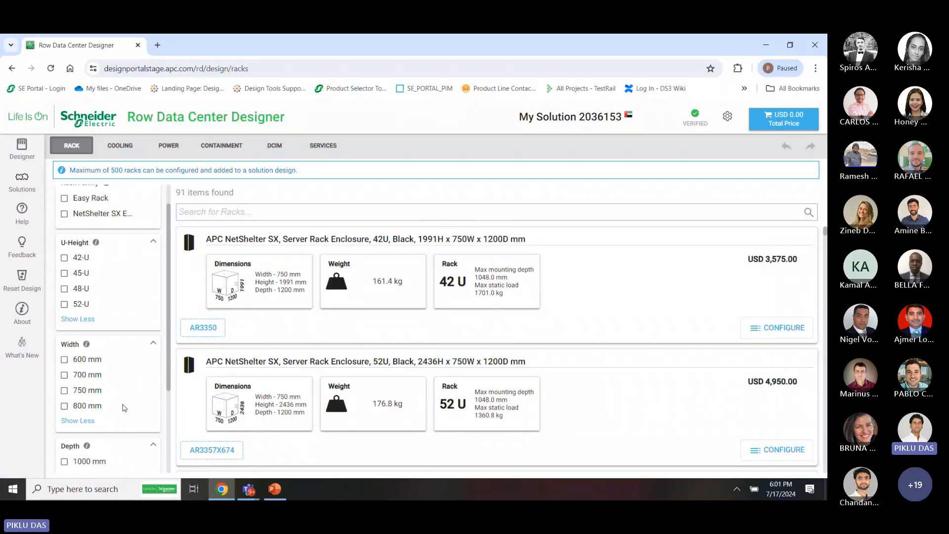
{"action": "left_click", "coordinate": [94, 414]}
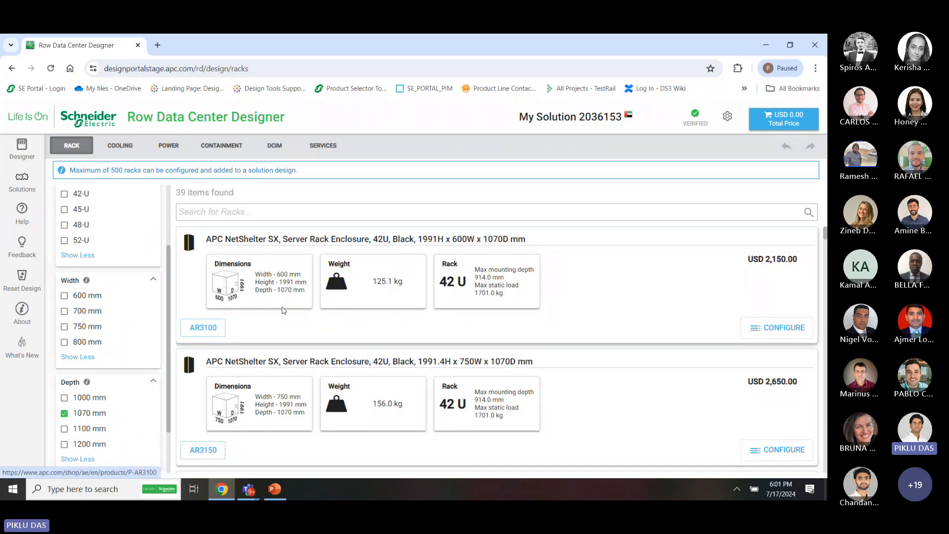
{"action": "left_click", "coordinate": [770, 330]}
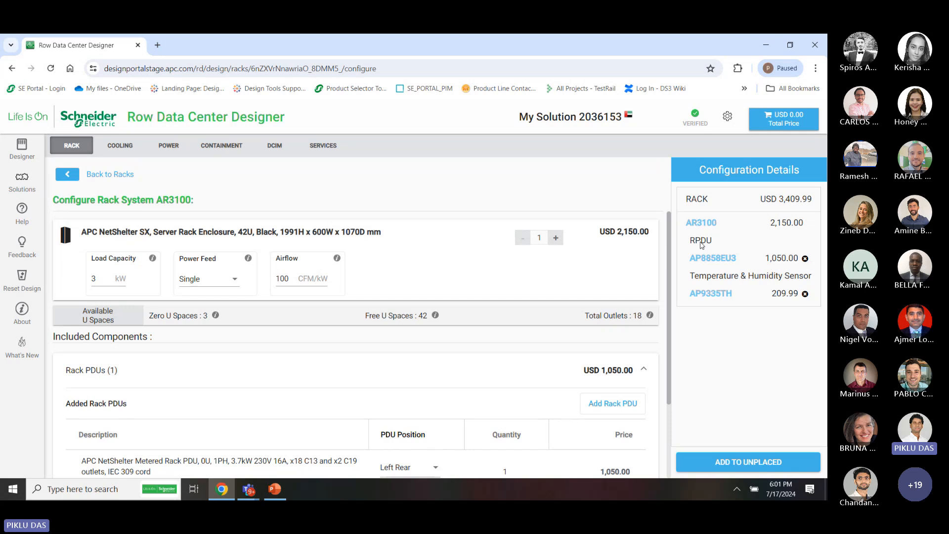
Strip the AP8858EU3 PDU and AP9335TH sensor from AR3100 (USD 2,150.00) and list the 75 rack PDUs
{"action": "left_click", "coordinate": [805, 258]}
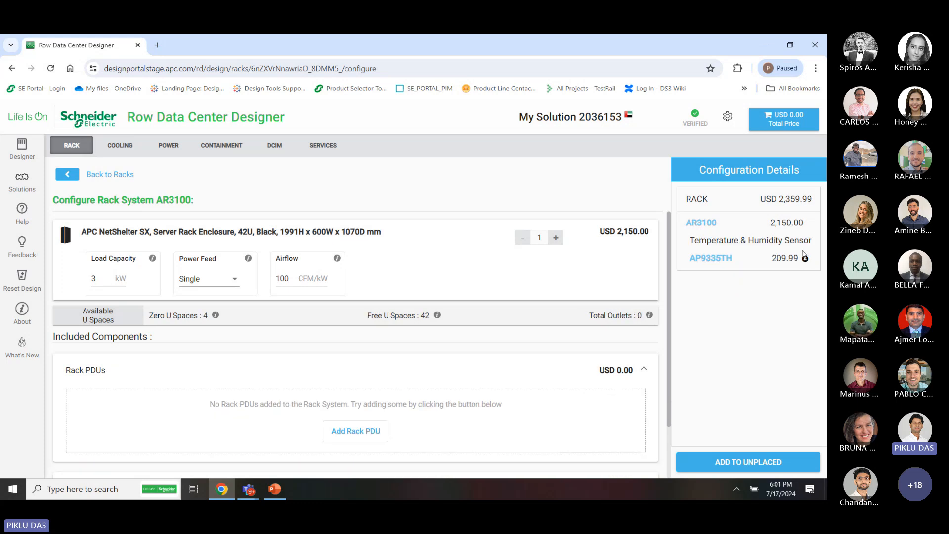
{"action": "left_click", "coordinate": [804, 259]}
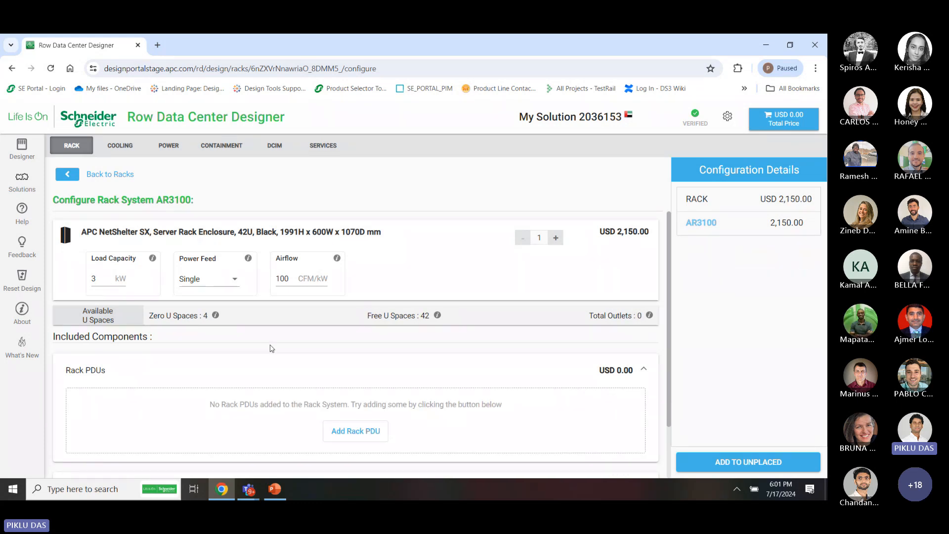
{"action": "scroll", "coordinate": [274, 409], "scroll_direction": "down", "scroll_amount": 2}
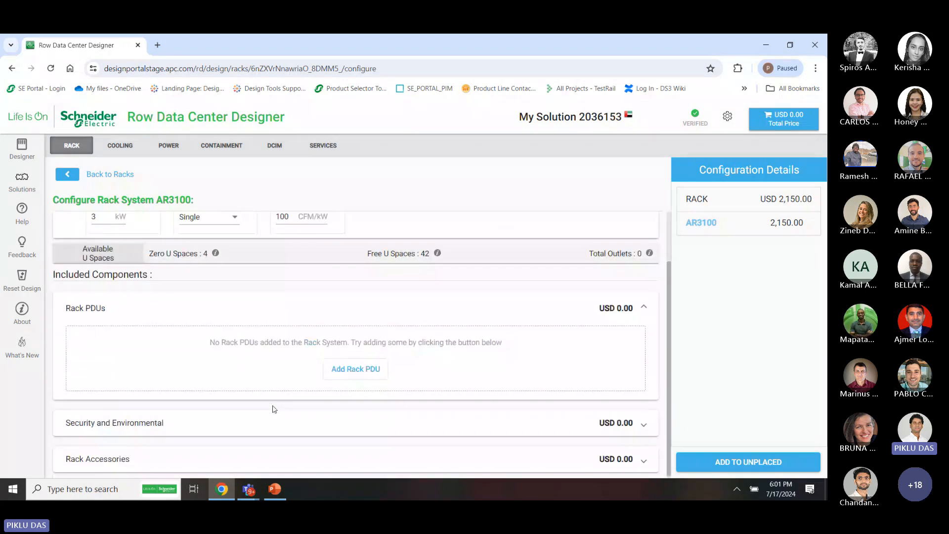
{"action": "left_click", "coordinate": [355, 371]}
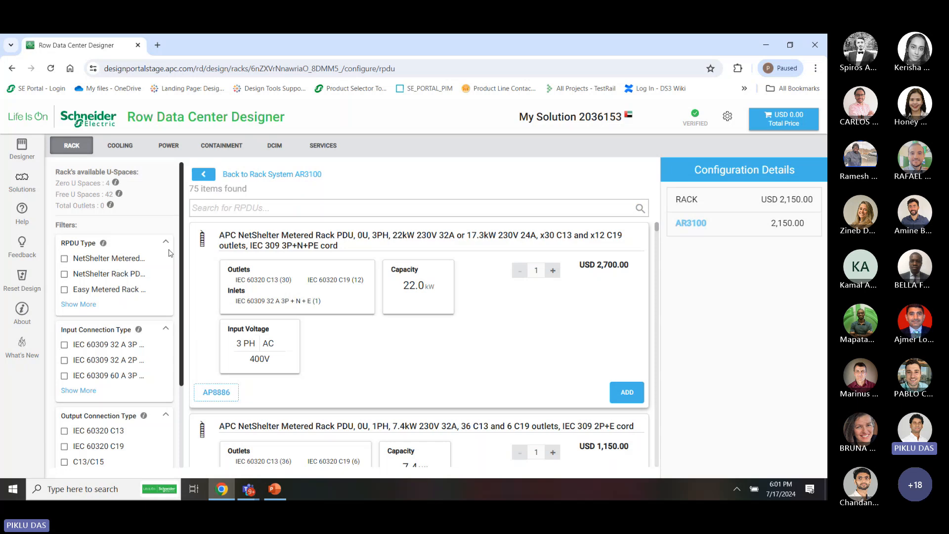
Expand the RPDU Type, Input Connection Type, Output Connection Type and Output Connection Count filter lists
{"action": "scroll", "coordinate": [148, 257], "scroll_direction": "down", "scroll_amount": 2}
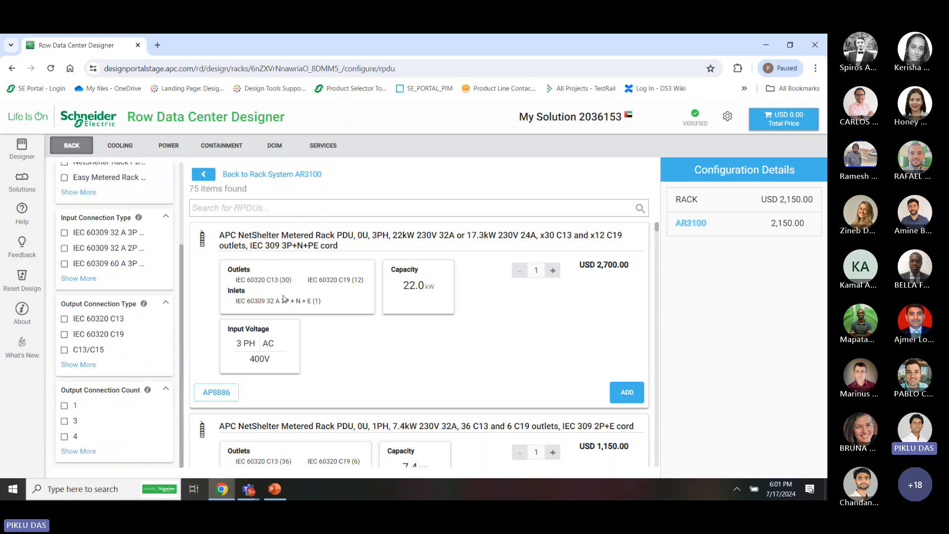
{"action": "scroll", "coordinate": [136, 321], "scroll_direction": "up", "scroll_amount": 3}
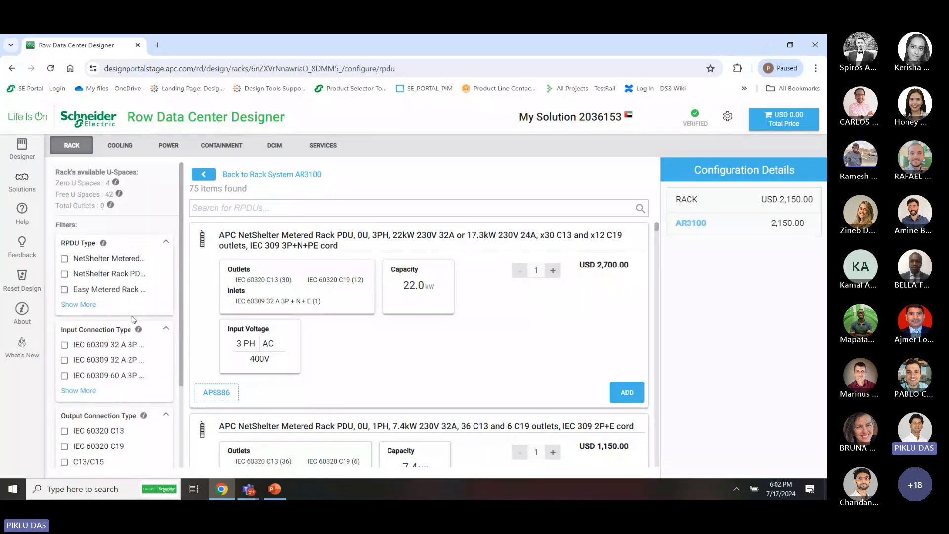
{"action": "left_click", "coordinate": [78, 305]}
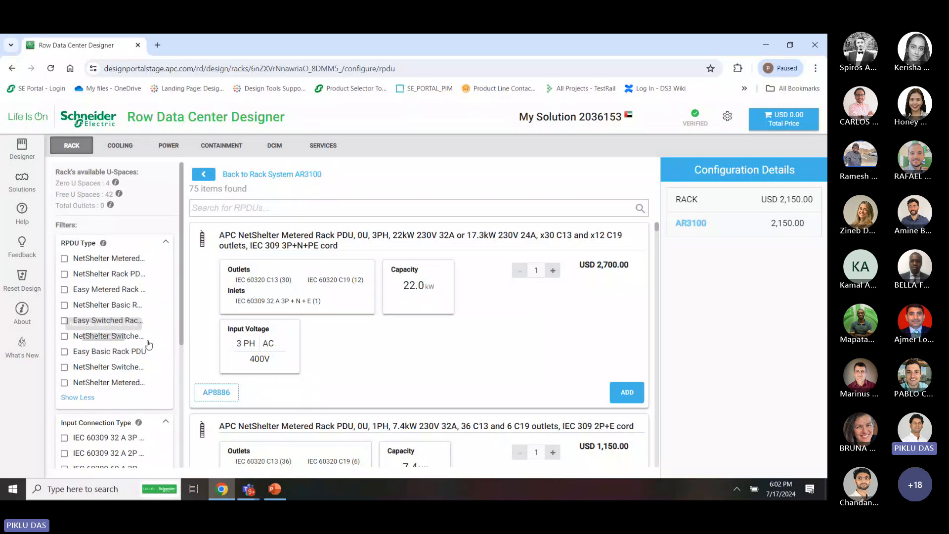
{"action": "scroll", "coordinate": [121, 411], "scroll_direction": "down", "scroll_amount": 1}
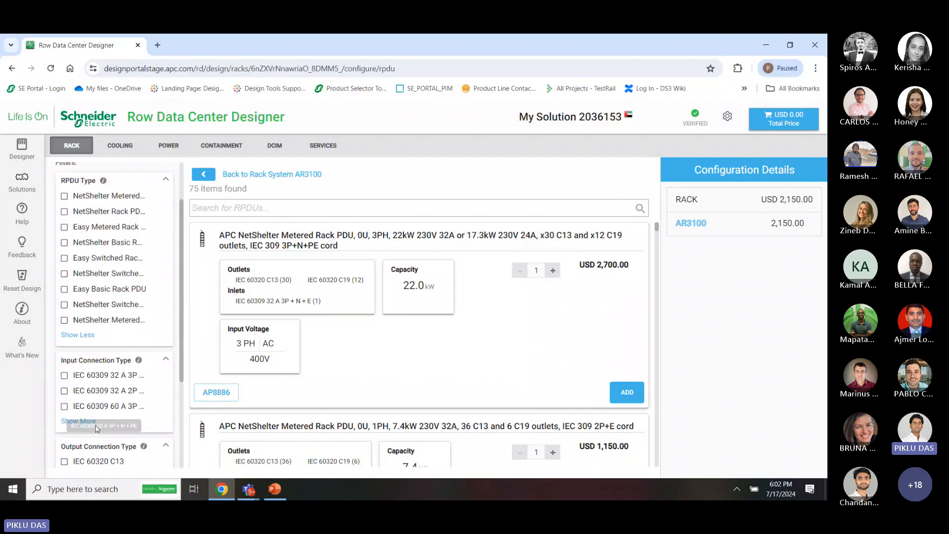
{"action": "left_click", "coordinate": [124, 424]}
{"action": "scroll", "coordinate": [143, 435], "scroll_direction": "down", "scroll_amount": 6}
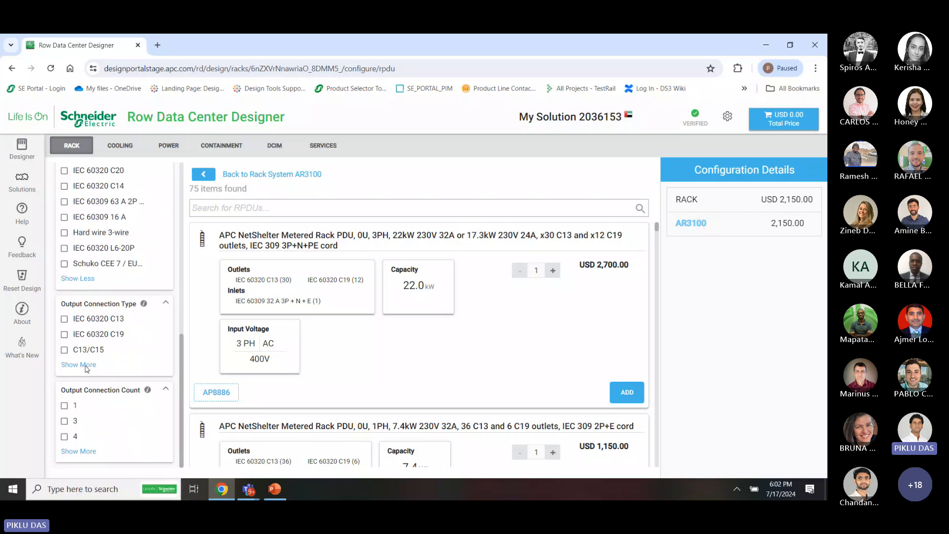
{"action": "left_click", "coordinate": [85, 366]}
{"action": "scroll", "coordinate": [94, 425], "scroll_direction": "down", "scroll_amount": 2}
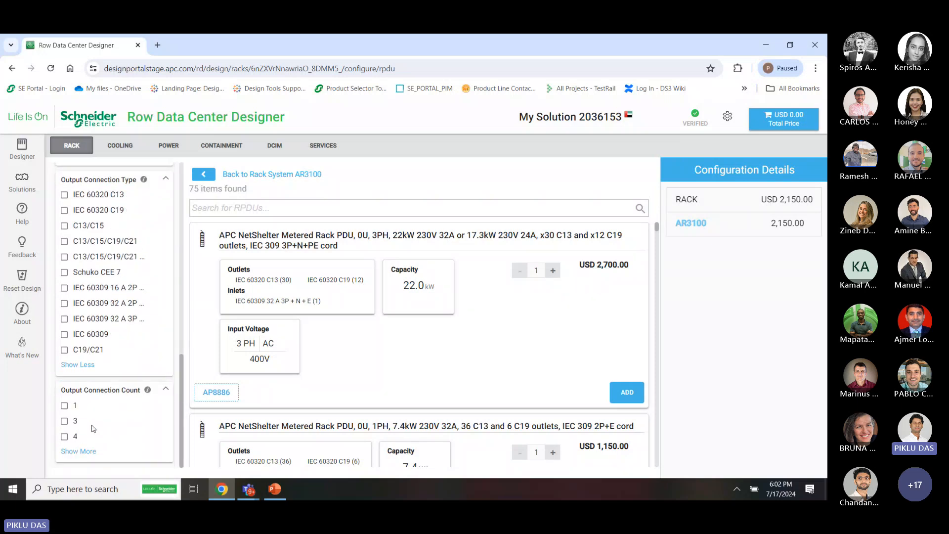
{"action": "left_click", "coordinate": [78, 451]}
{"action": "scroll", "coordinate": [119, 373], "scroll_direction": "up", "scroll_amount": 10}
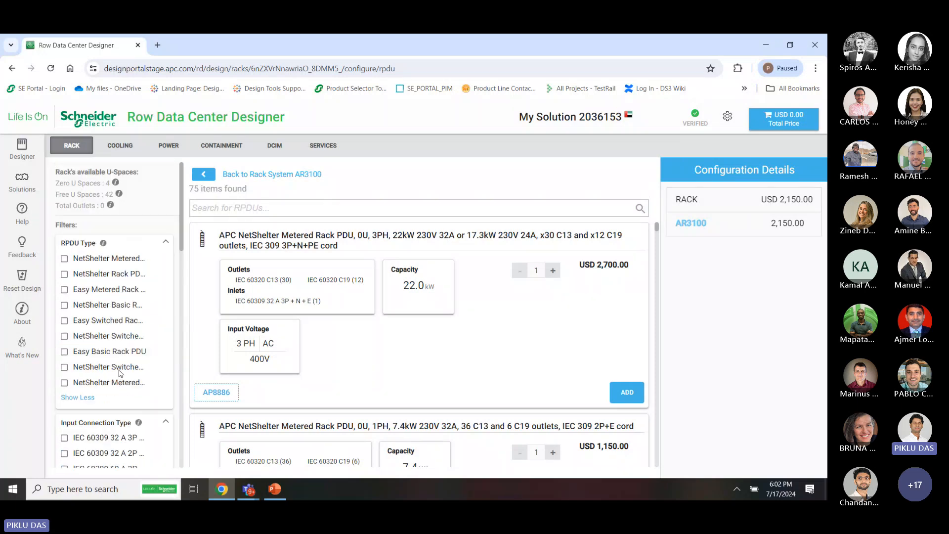
Scroll through the 75-item rack PDU catalog led by the USD 2,700.00 AP8886
{"action": "scroll", "coordinate": [108, 416], "scroll_direction": "down", "scroll_amount": 1}
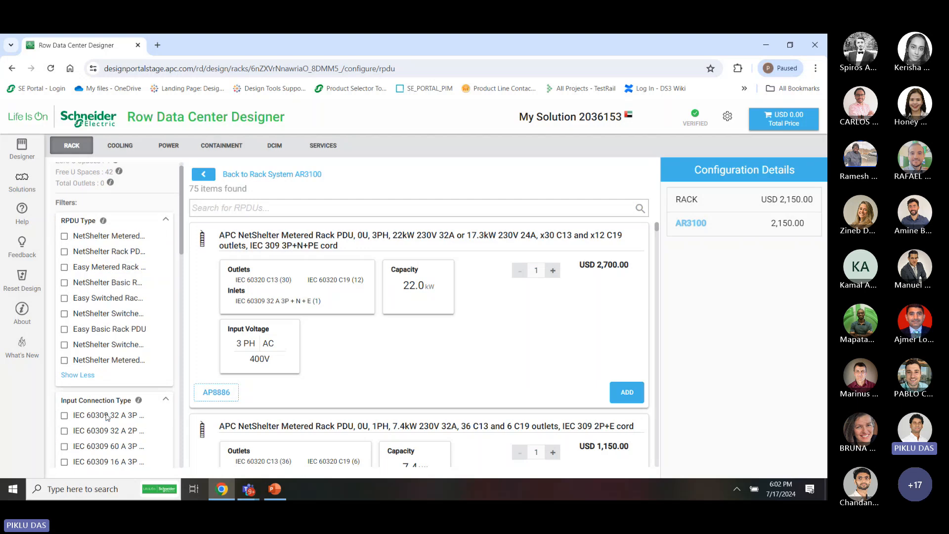
{"action": "scroll", "coordinate": [107, 417], "scroll_direction": "down", "scroll_amount": 2}
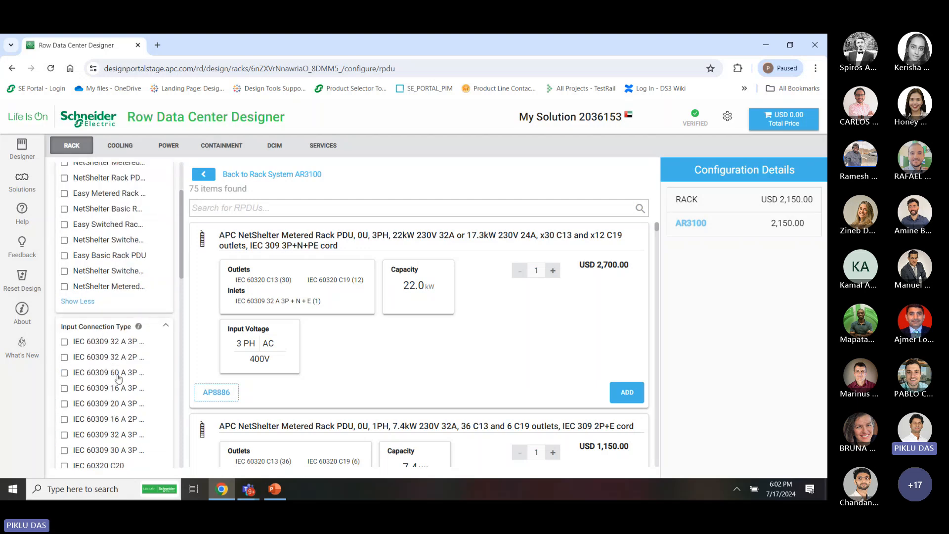
{"action": "scroll", "coordinate": [118, 378], "scroll_direction": "down", "scroll_amount": 8}
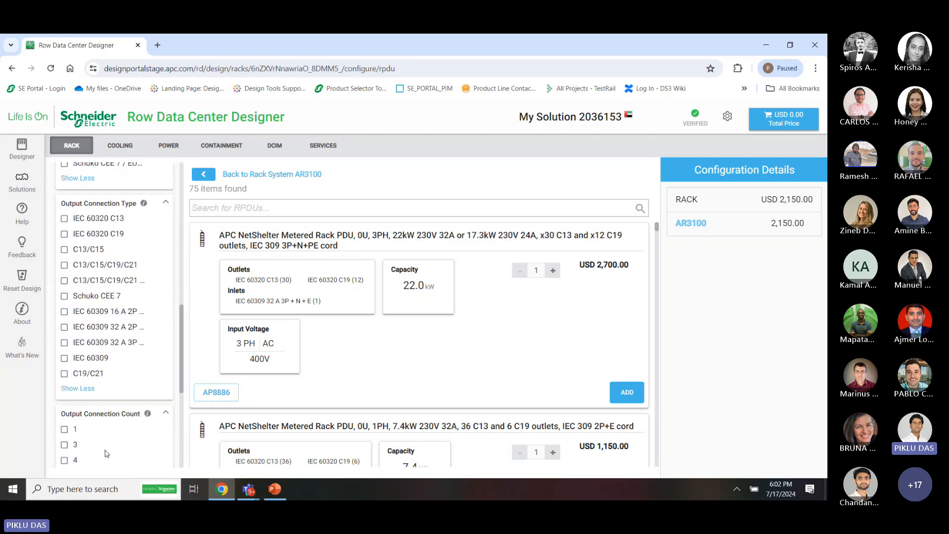
{"action": "scroll", "coordinate": [105, 453], "scroll_direction": "down", "scroll_amount": 4}
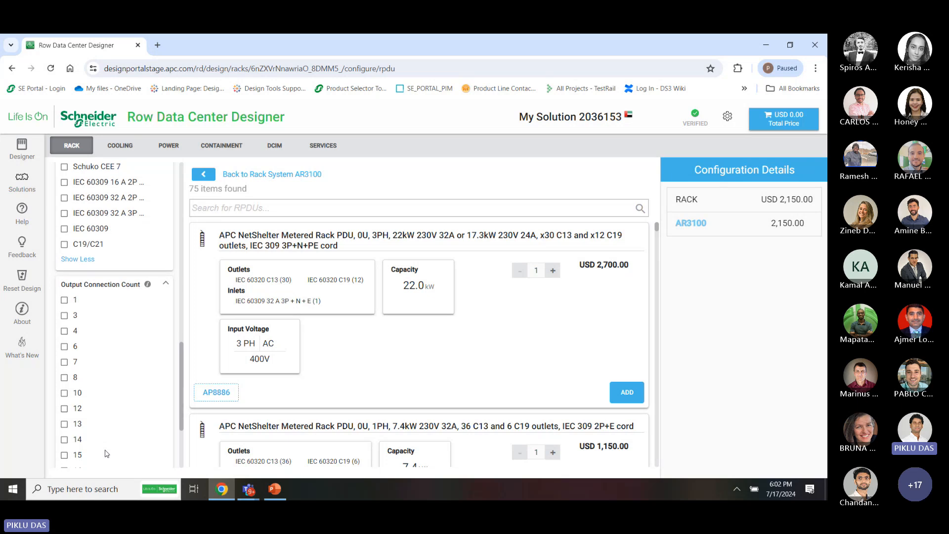
{"action": "scroll", "coordinate": [106, 454], "scroll_direction": "down", "scroll_amount": 2}
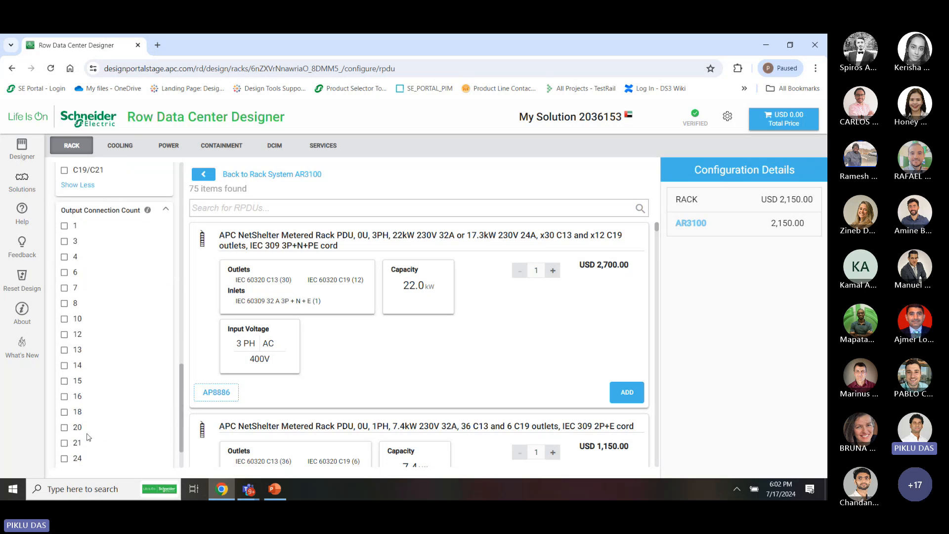
{"action": "scroll", "coordinate": [102, 436], "scroll_direction": "up", "scroll_amount": 1}
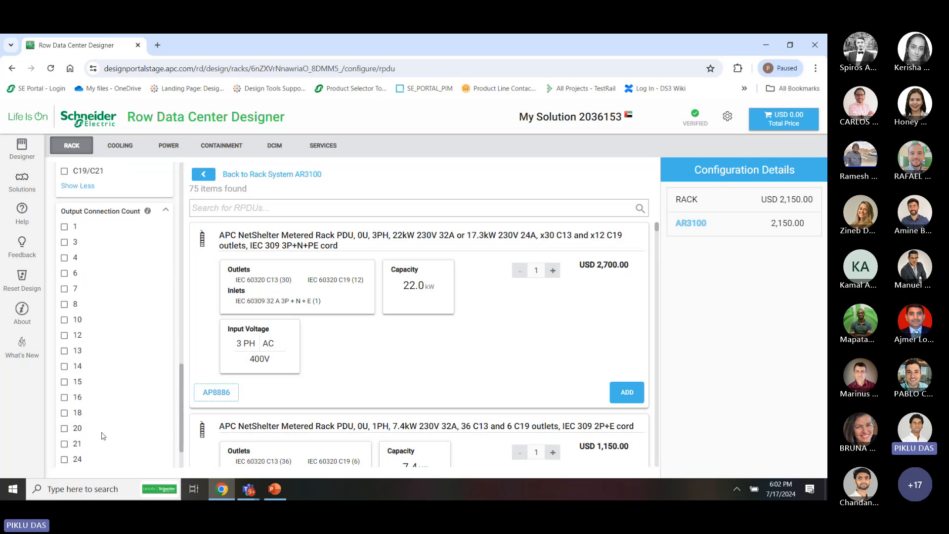
{"action": "scroll", "coordinate": [103, 436], "scroll_direction": "up", "scroll_amount": 10}
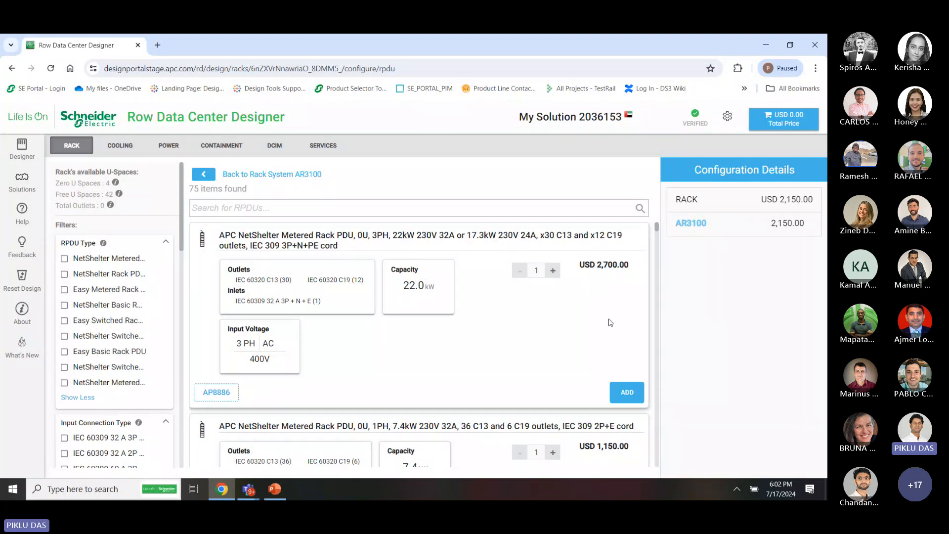
Fit AR3100 with exactly one AP8886 metered PDU, removing the extra copies, for USD 5,059.99 total
{"action": "left_click", "coordinate": [637, 396]}
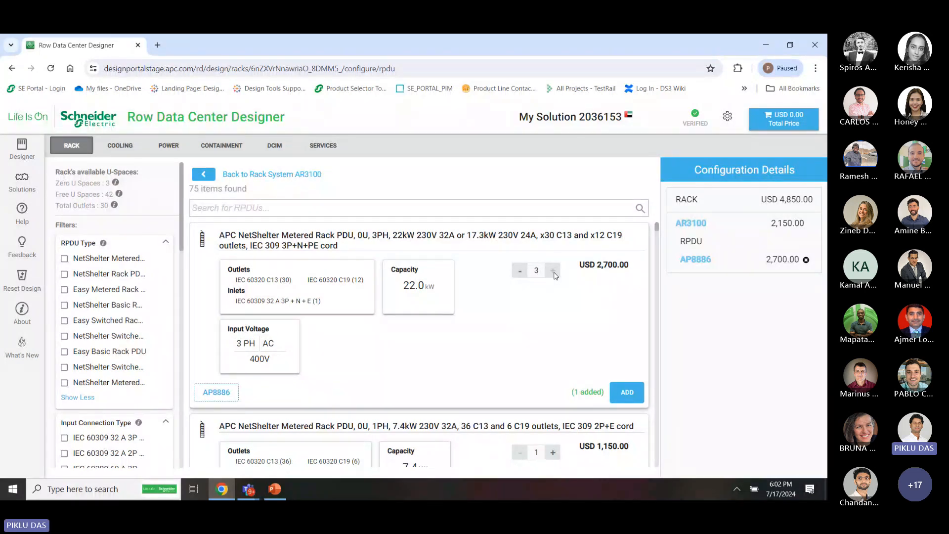
{"action": "left_click", "coordinate": [627, 393]}
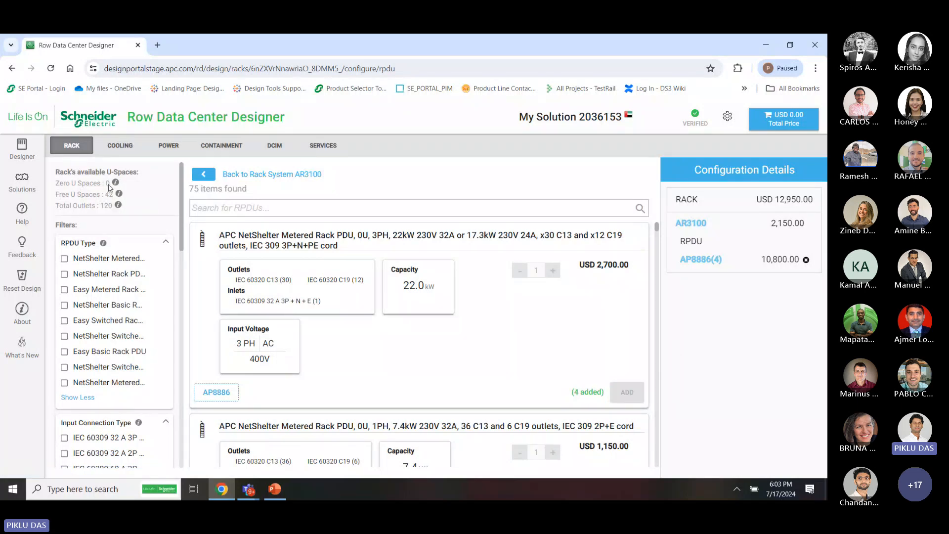
{"action": "scroll", "coordinate": [541, 366], "scroll_direction": "down", "scroll_amount": 3}
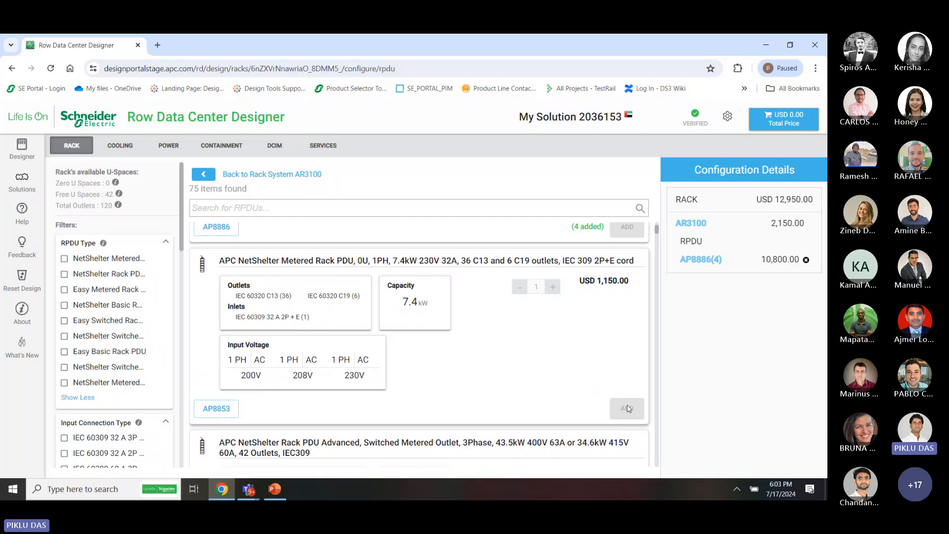
{"action": "scroll", "coordinate": [628, 410], "scroll_direction": "down", "scroll_amount": 1}
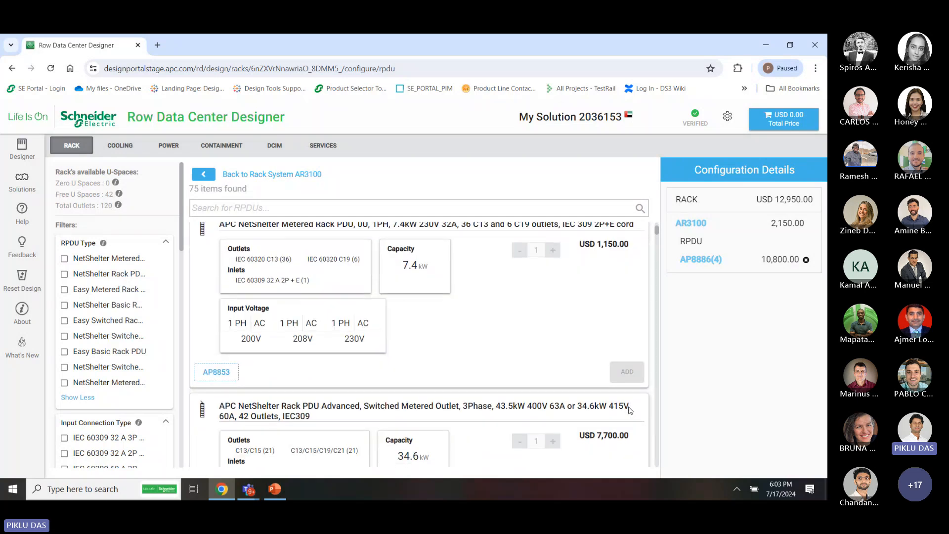
{"action": "scroll", "coordinate": [629, 409], "scroll_direction": "down", "scroll_amount": 1}
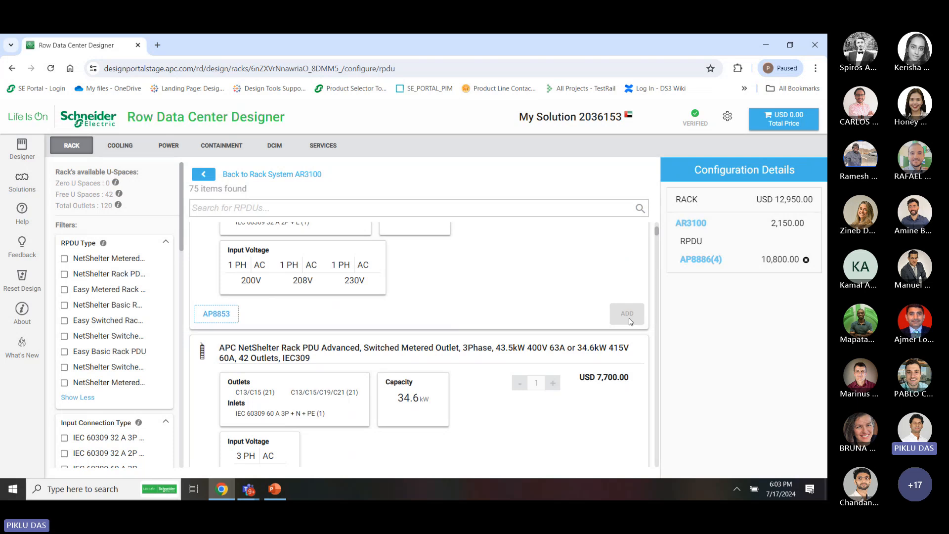
{"action": "scroll", "coordinate": [627, 320], "scroll_direction": "up", "scroll_amount": 5}
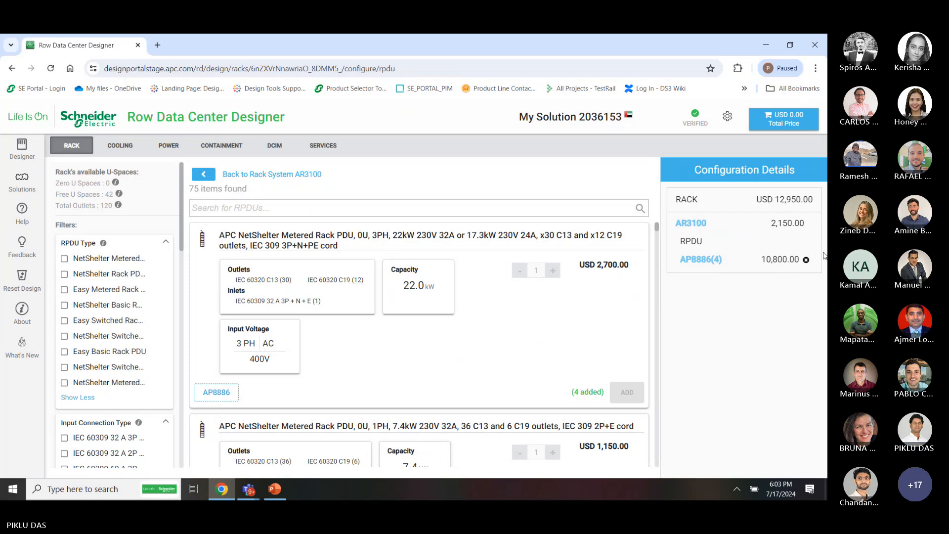
{"action": "left_click", "coordinate": [806, 260]}
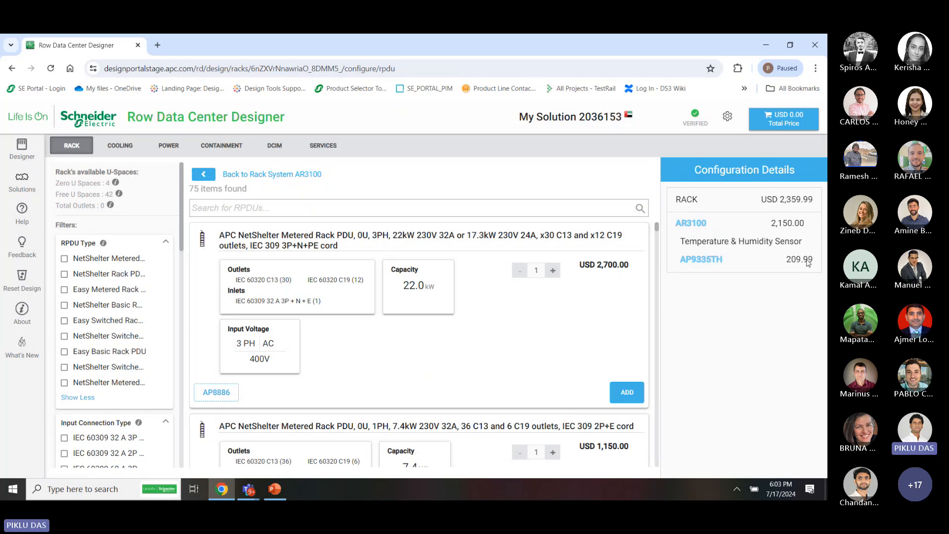
{"action": "left_click", "coordinate": [626, 391]}
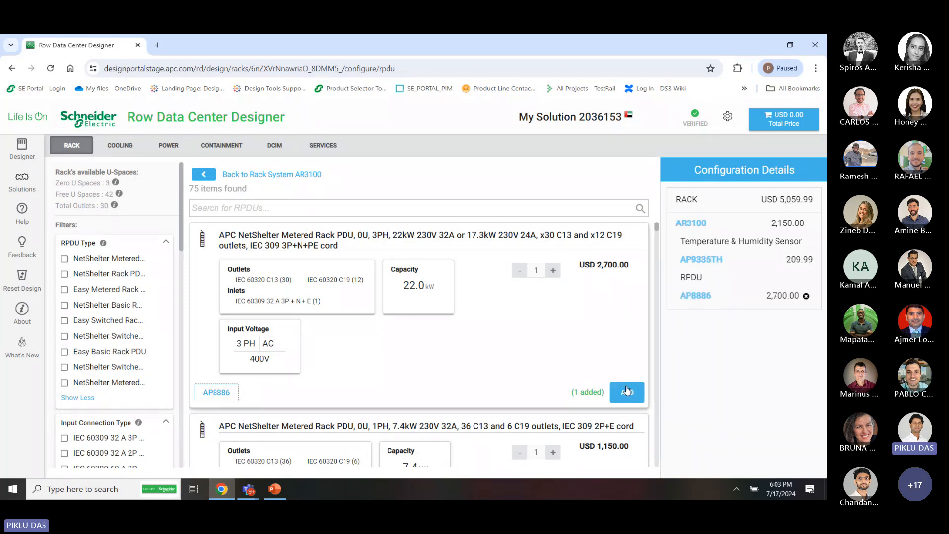
Return to the AR3100 rack configuration and keep the PDU position at Left Rear
{"action": "left_click", "coordinate": [243, 176]}
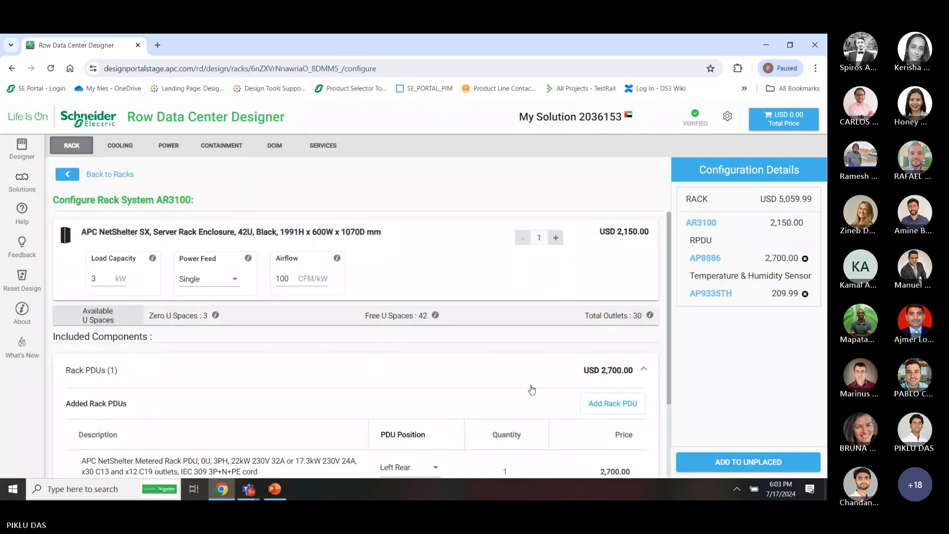
{"action": "scroll", "coordinate": [530, 388], "scroll_direction": "down", "scroll_amount": 2}
{"action": "scroll", "coordinate": [532, 388], "scroll_direction": "up", "scroll_amount": 1}
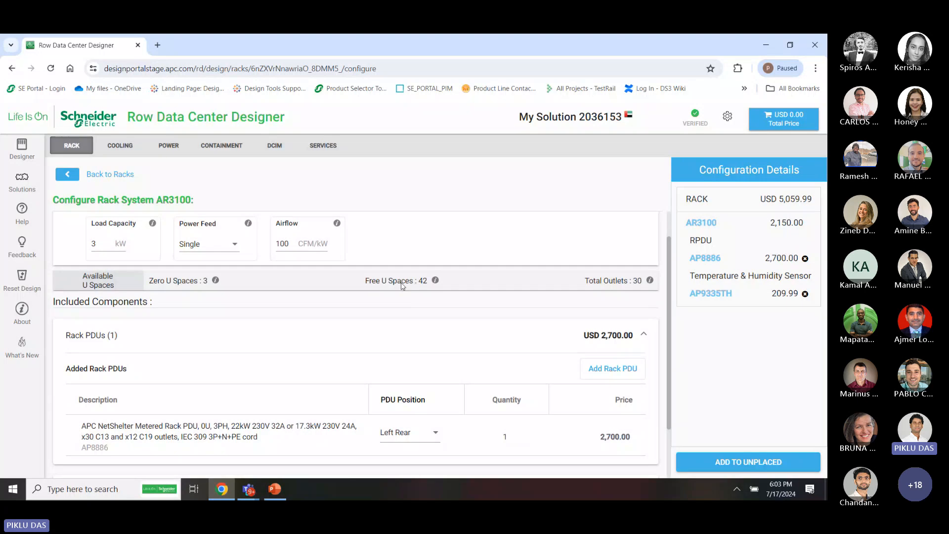
{"action": "left_click", "coordinate": [422, 435]}
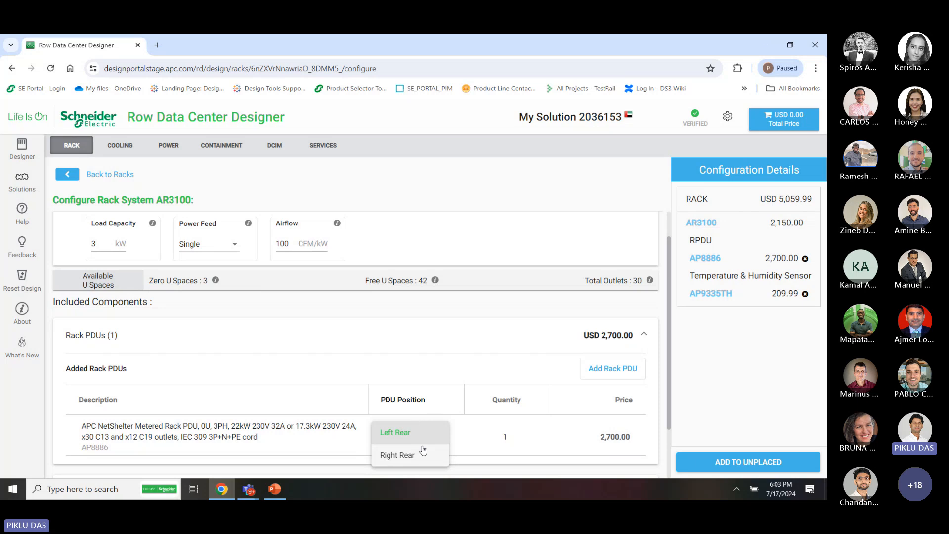
{"action": "left_click", "coordinate": [448, 374]}
Expand Security and Environmental to review the AP9335TH sensor, and collapse Rack PDUs
{"action": "scroll", "coordinate": [447, 373], "scroll_direction": "down", "scroll_amount": 1}
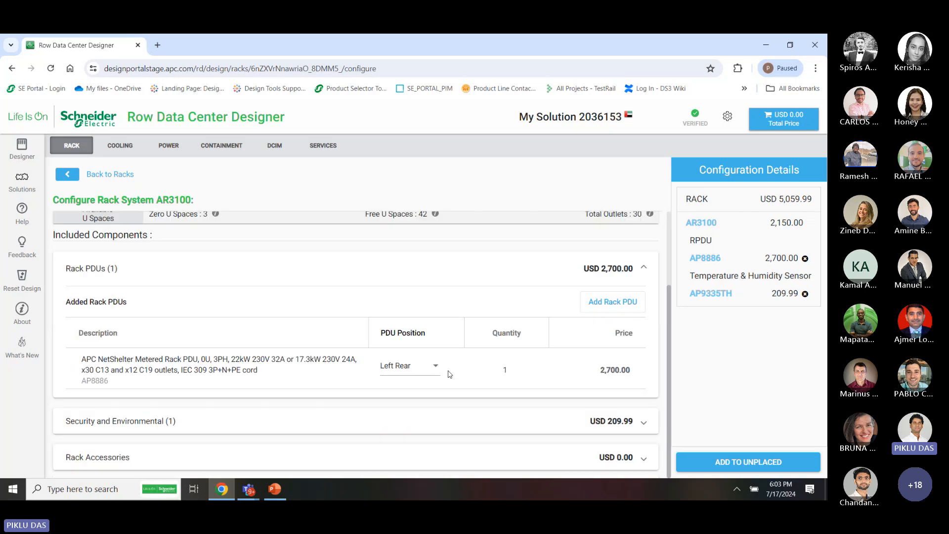
{"action": "left_click", "coordinate": [556, 431]}
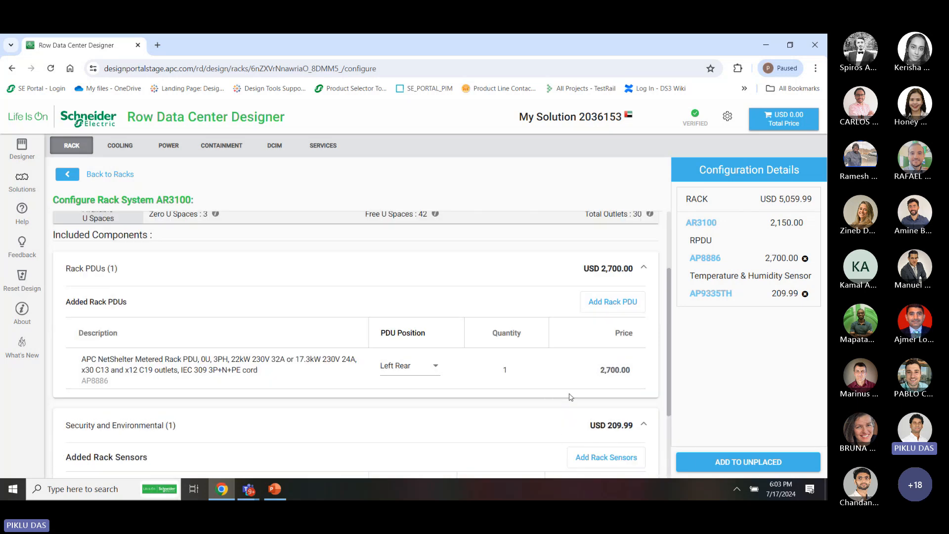
{"action": "left_click", "coordinate": [579, 273]}
{"action": "scroll", "coordinate": [349, 377], "scroll_direction": "up", "scroll_amount": 2}
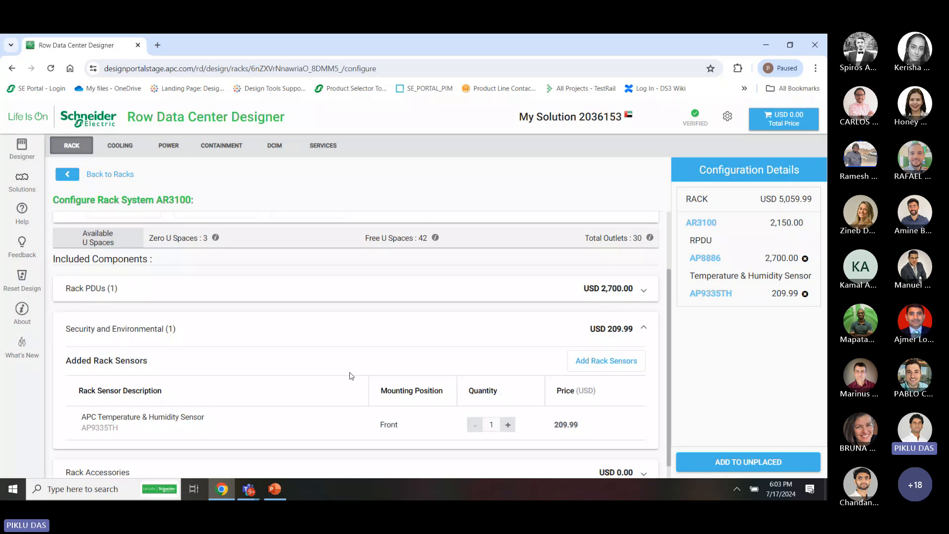
{"action": "scroll", "coordinate": [442, 445], "scroll_direction": "down", "scroll_amount": 2}
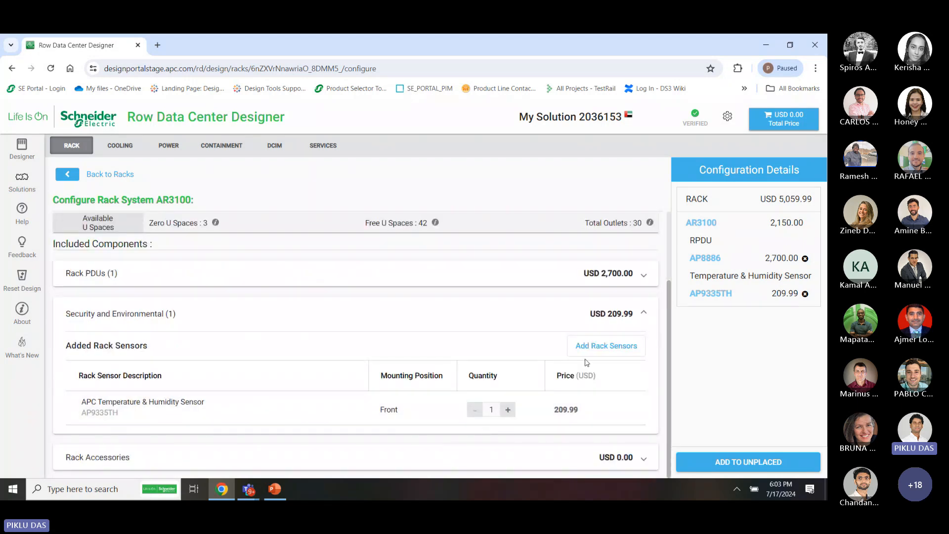
Add the NetBotz Smoke Sensor - 10 ft. (NBES0307) to rack AR3100 and set quantity to 2
{"action": "left_click", "coordinate": [609, 345]}
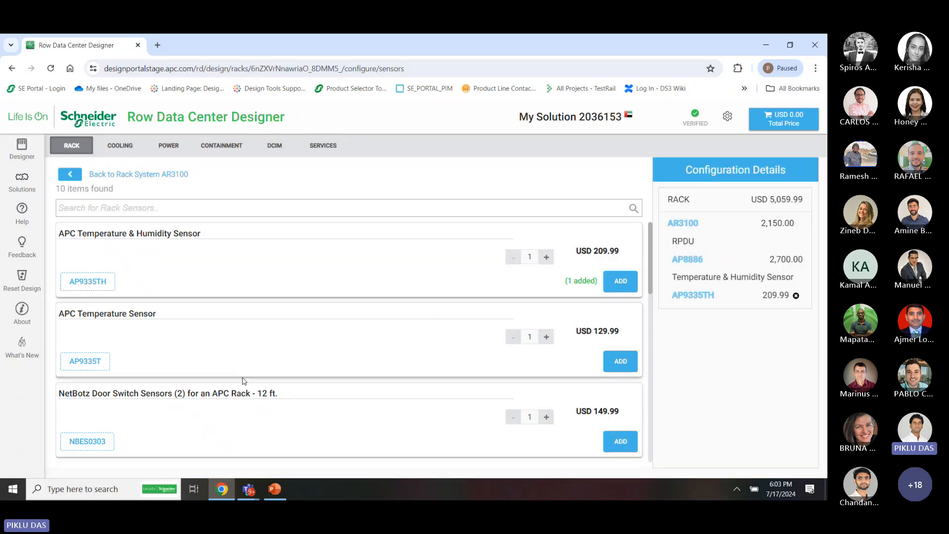
{"action": "scroll", "coordinate": [240, 384], "scroll_direction": "down", "scroll_amount": 4}
{"action": "scroll", "coordinate": [240, 384], "scroll_direction": "down", "scroll_amount": 6}
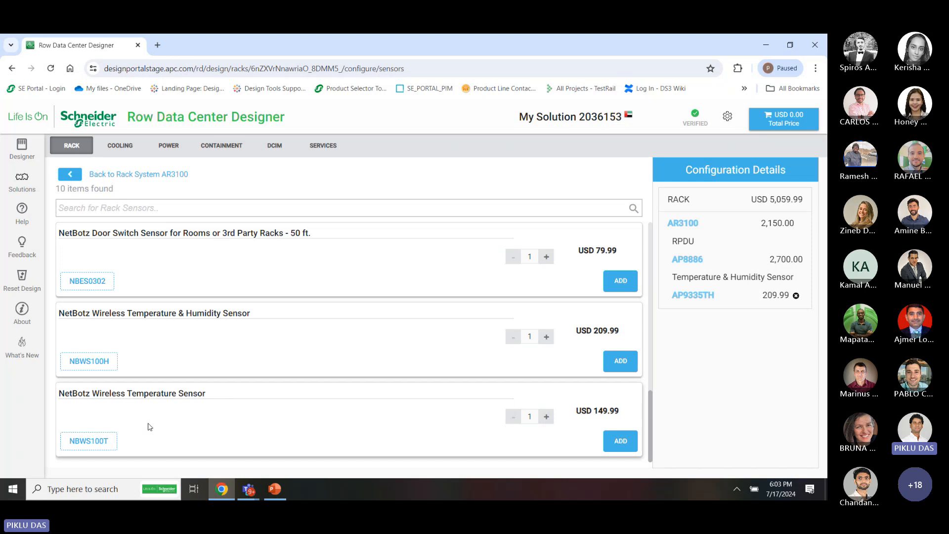
{"action": "scroll", "coordinate": [168, 303], "scroll_direction": "up", "scroll_amount": 5}
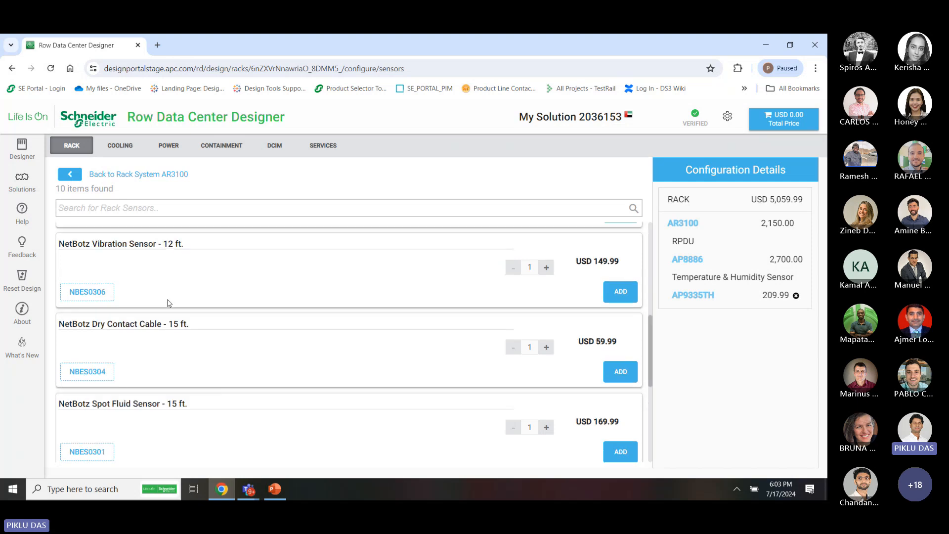
{"action": "scroll", "coordinate": [167, 303], "scroll_direction": "up", "scroll_amount": 5}
{"action": "scroll", "coordinate": [167, 303], "scroll_direction": "down", "scroll_amount": 2}
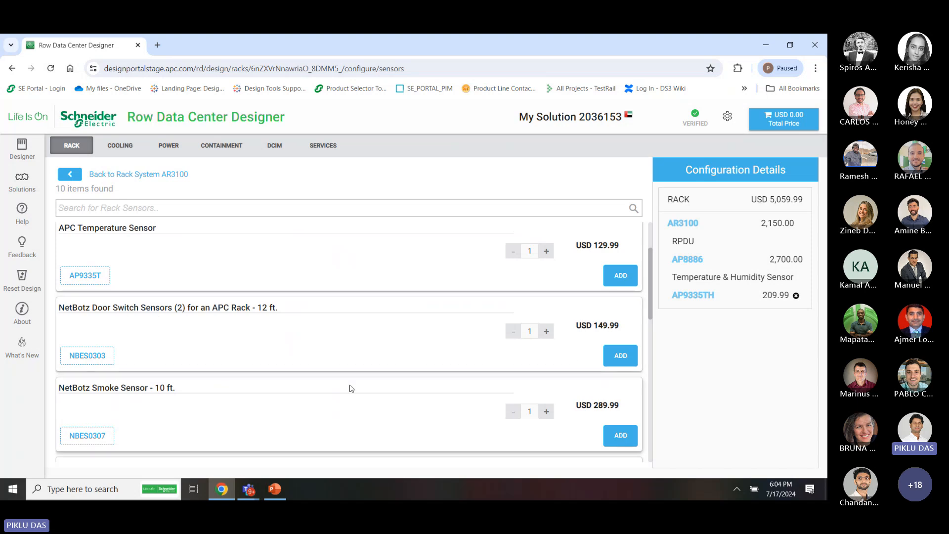
{"action": "left_click", "coordinate": [621, 435]}
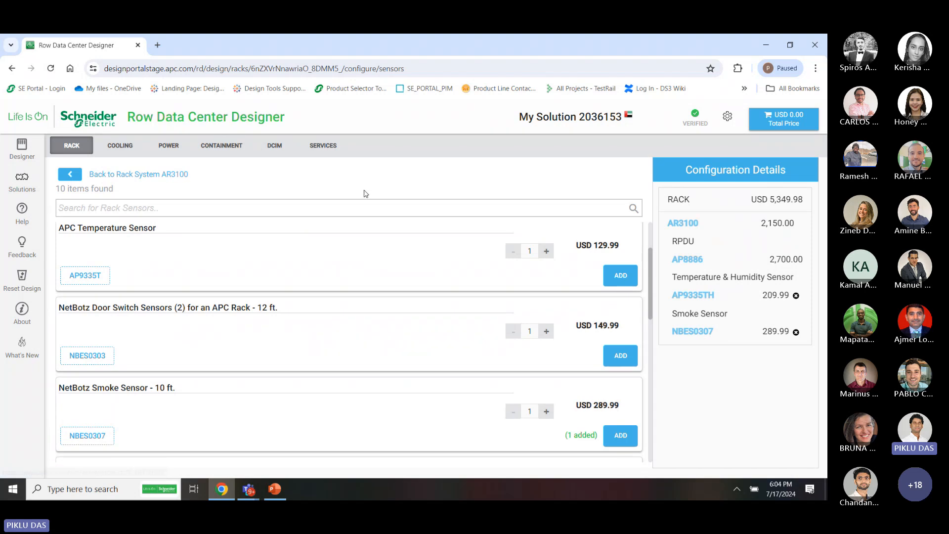
{"action": "left_click", "coordinate": [120, 175]}
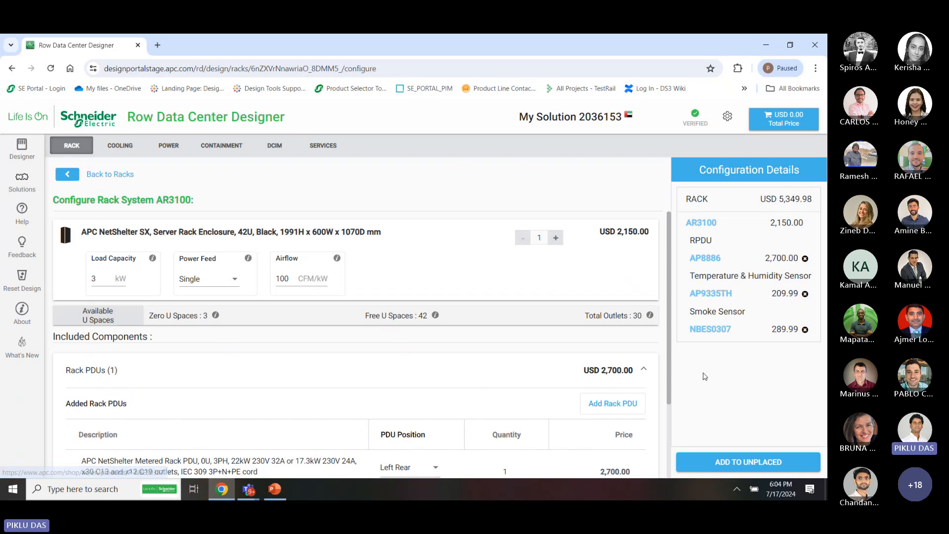
{"action": "left_click", "coordinate": [557, 238]}
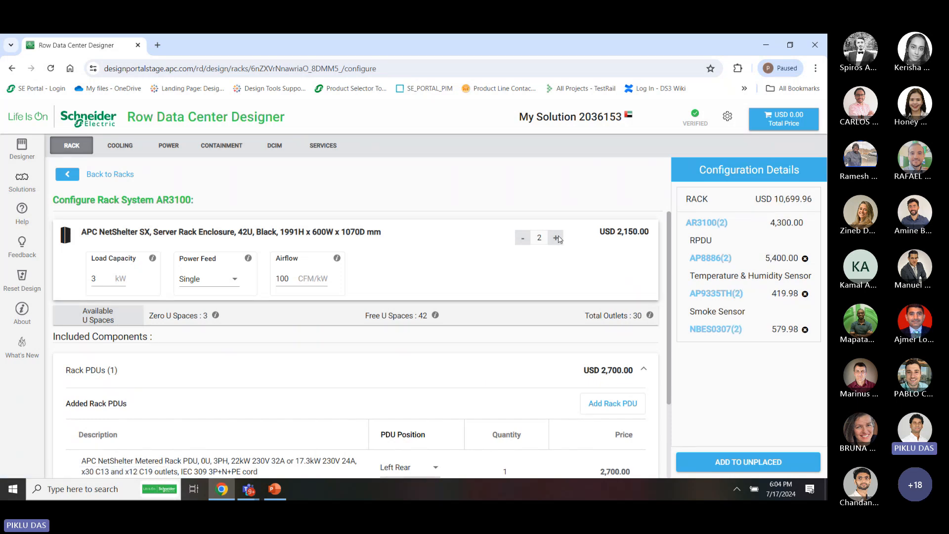
Raise AR3100 to 3 racks and place all three in row A
{"action": "left_click", "coordinate": [557, 239]}
{"action": "left_click", "coordinate": [745, 464]}
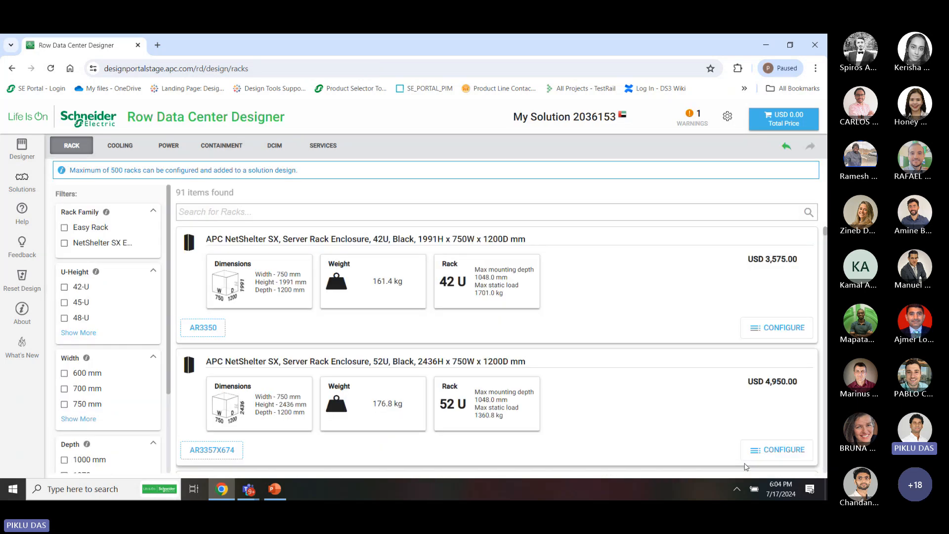
{"action": "left_click", "coordinate": [21, 148]}
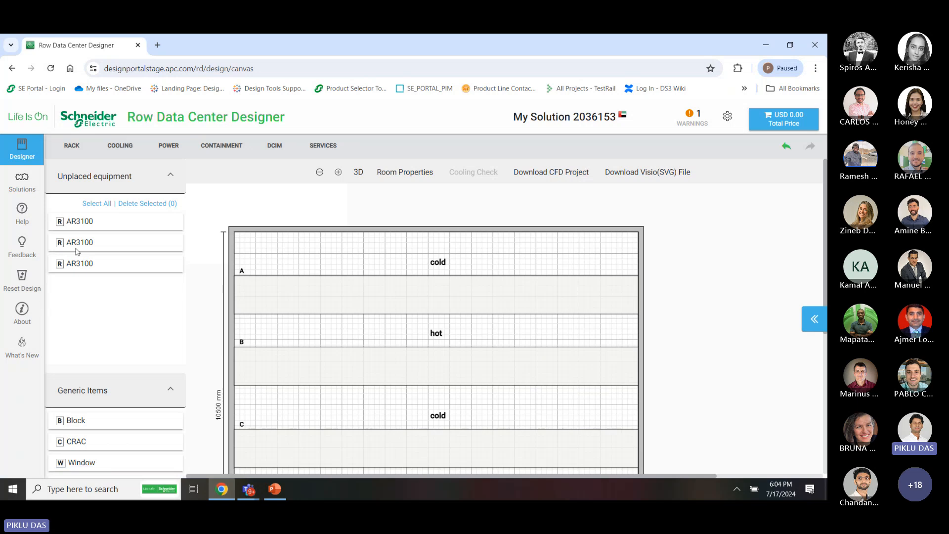
{"action": "left_click", "coordinate": [98, 204]}
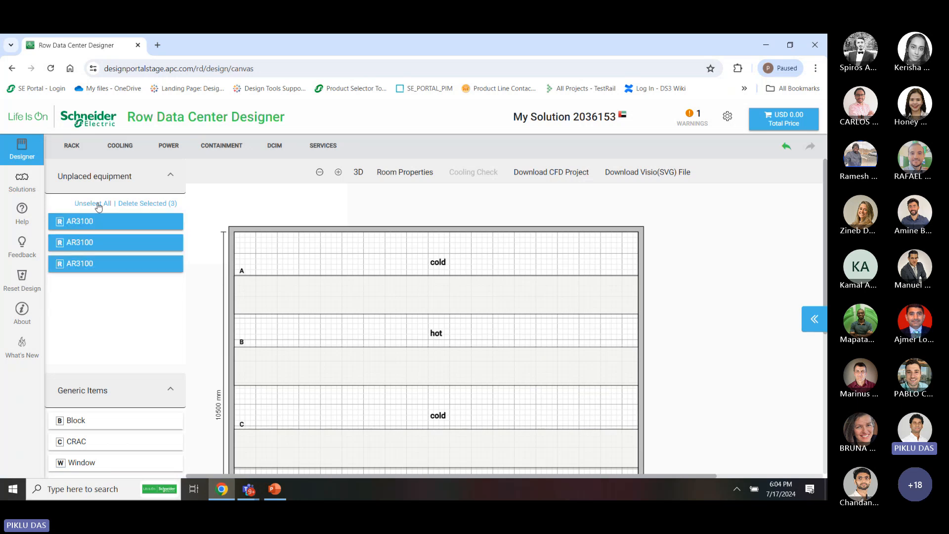
{"action": "left_click_drag", "start_coordinate": [99, 221], "coordinate": [280, 279]}
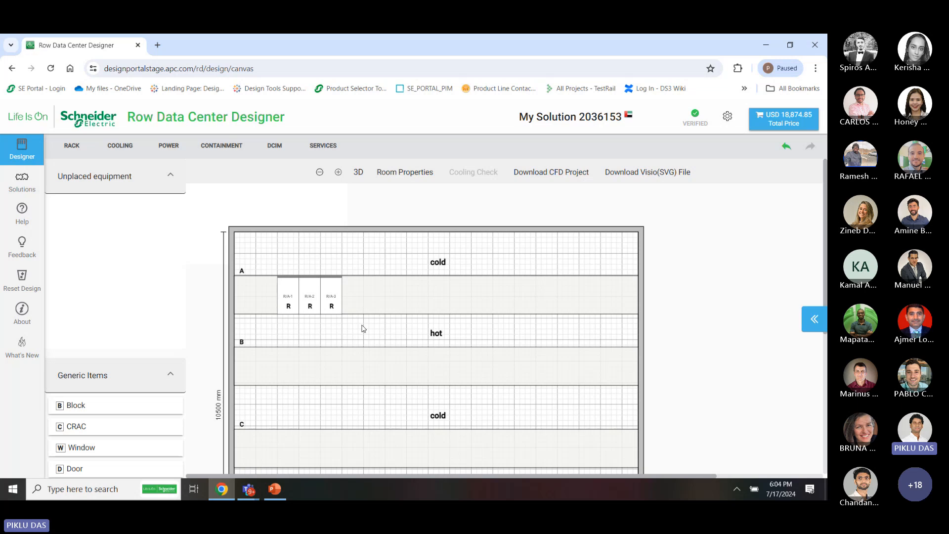
Copy the three row-A racks into the row below hot aisle B, then deselect them
{"action": "left_click_drag", "start_coordinate": [363, 328], "coordinate": [254, 267]}
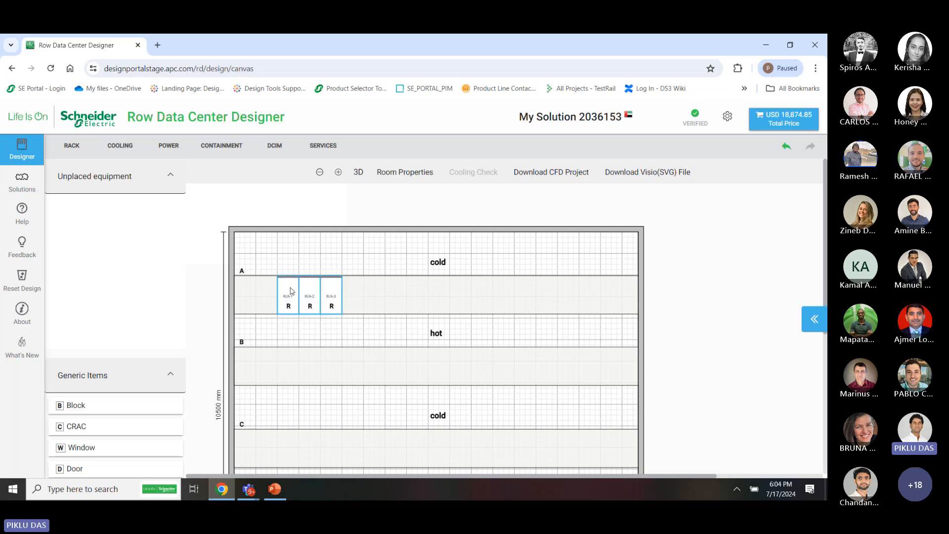
{"action": "right_click", "coordinate": [291, 290]}
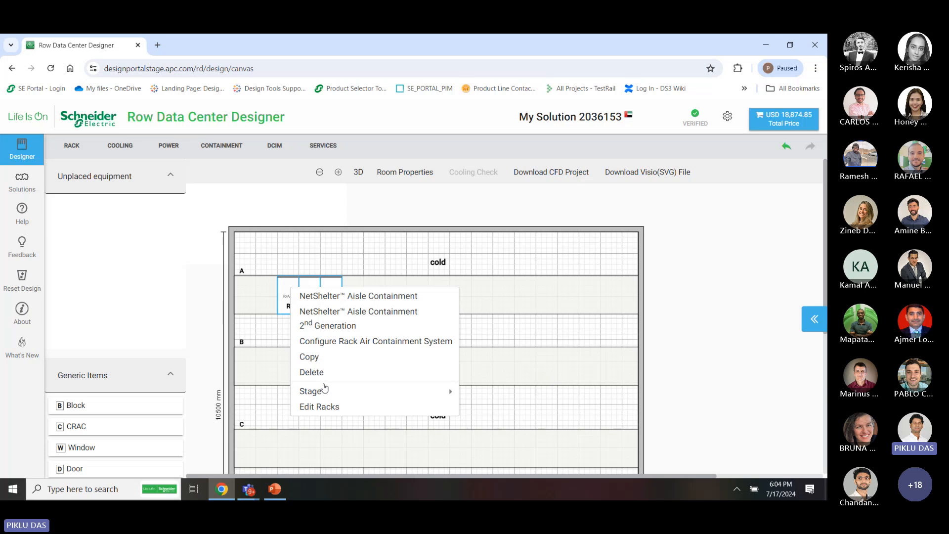
{"action": "left_click", "coordinate": [330, 360]}
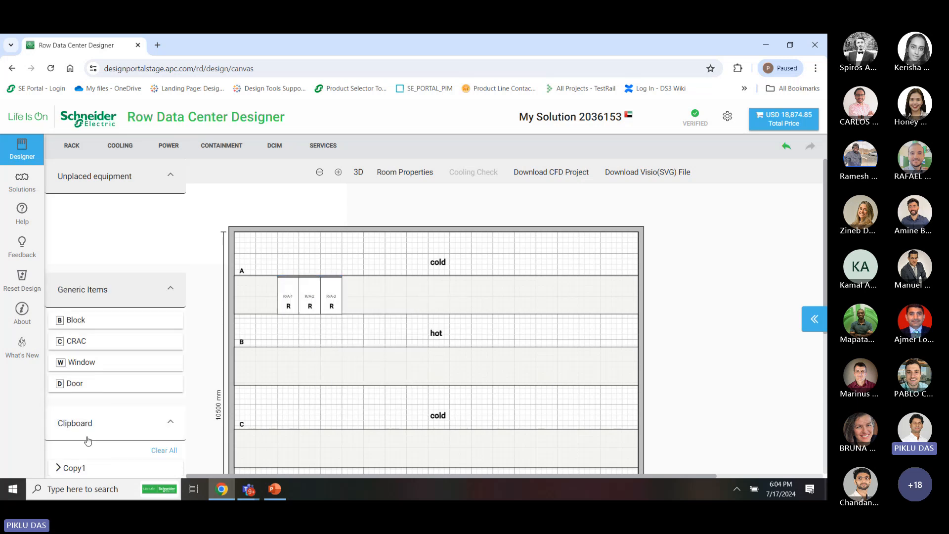
{"action": "left_click_drag", "start_coordinate": [87, 462], "coordinate": [280, 366]}
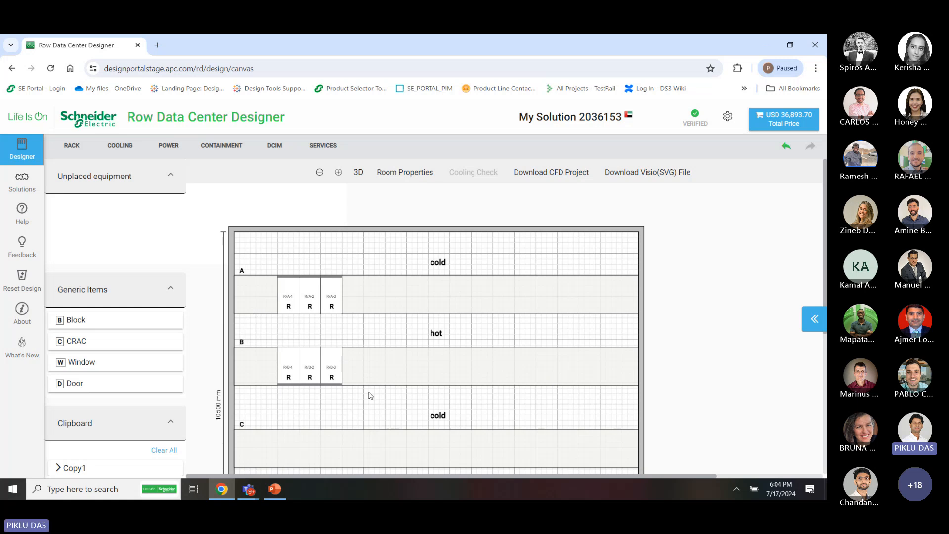
{"action": "left_click_drag", "start_coordinate": [371, 414], "coordinate": [263, 270]}
{"action": "left_click", "coordinate": [263, 269]}
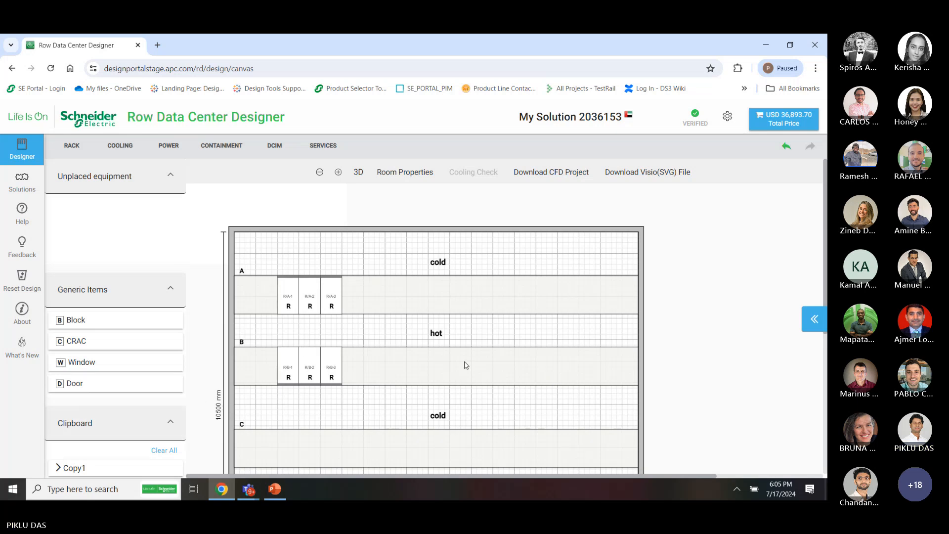
{"action": "scroll", "coordinate": [466, 349], "scroll_direction": "down", "scroll_amount": 2}
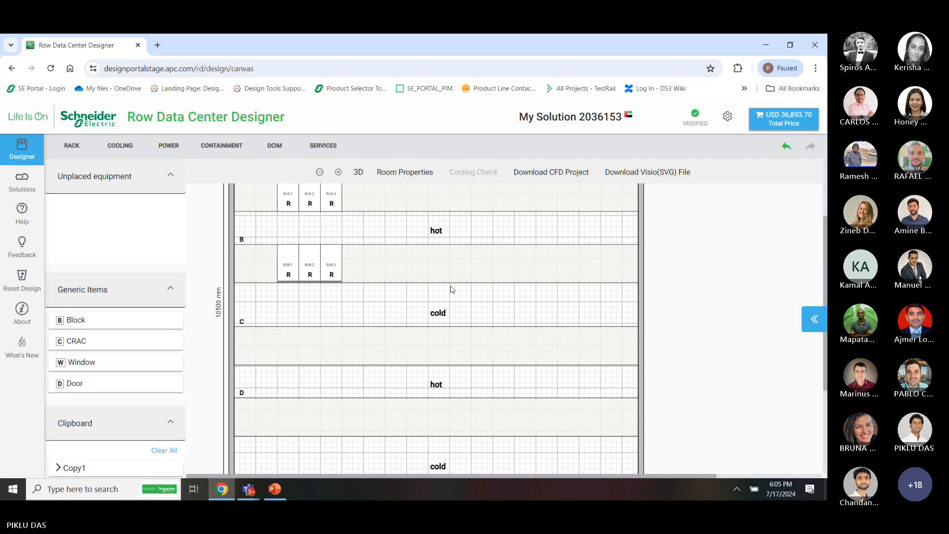
{"action": "scroll", "coordinate": [449, 290], "scroll_direction": "up", "scroll_amount": 1}
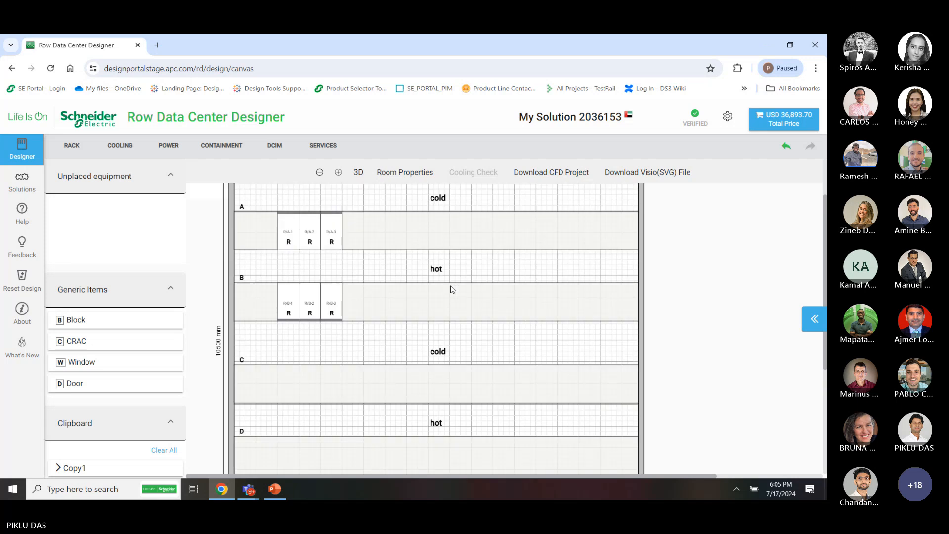
Edit the room width and length values, setting the length to 20000 mm
{"action": "left_click", "coordinate": [405, 172]}
{"action": "double_click", "coordinate": [742, 215]}
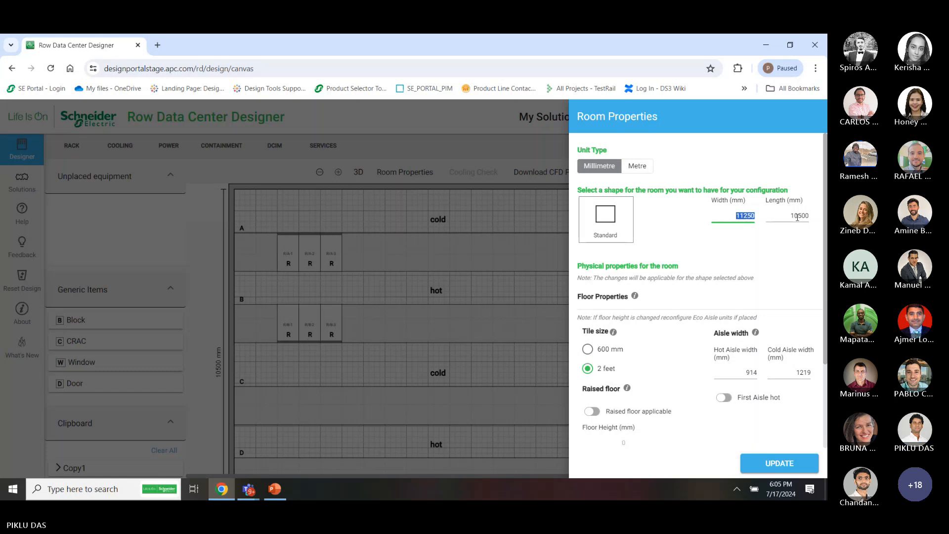
{"action": "type", "text": "2"}
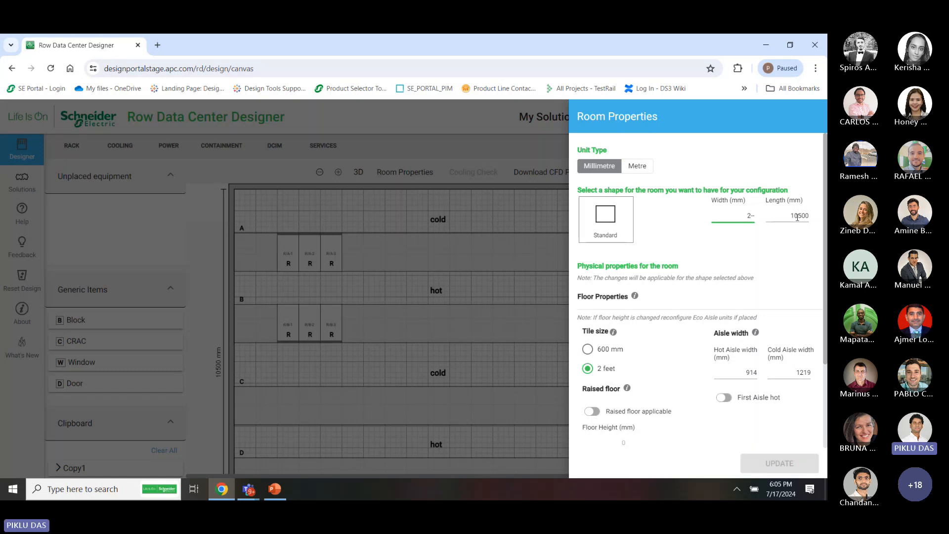
{"action": "type", "text": "20000"}
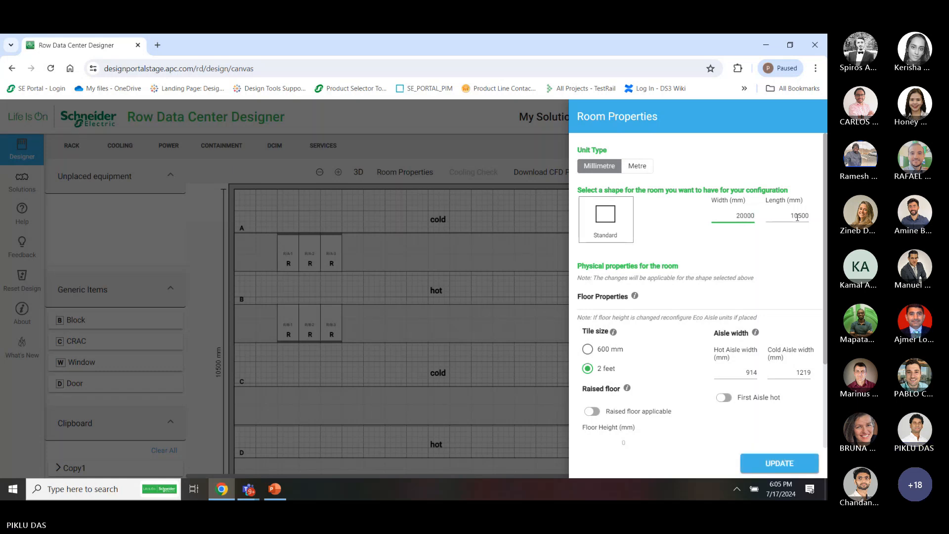
{"action": "left_click_drag", "start_coordinate": [798, 216], "coordinate": [826, 220]}
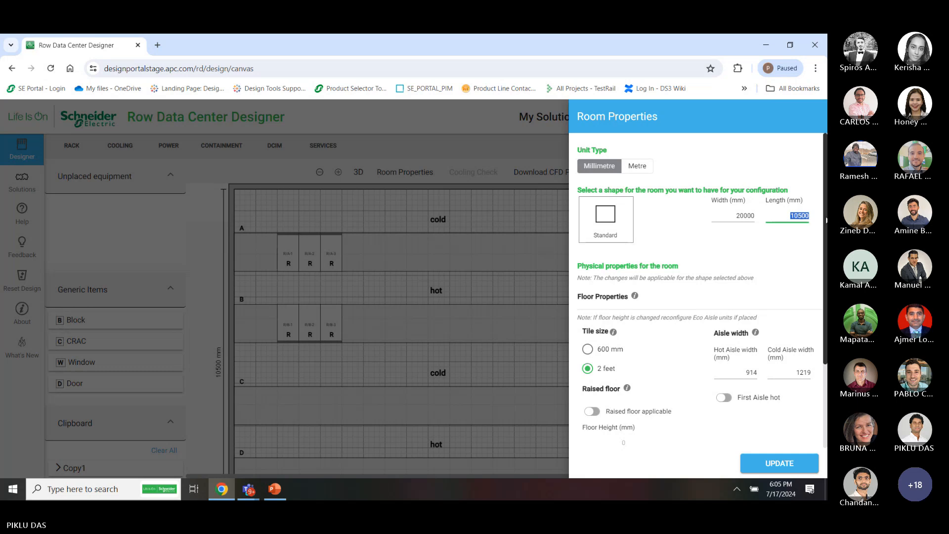
{"action": "type", "text": "20000"}
Enable a 250 mm raised floor, set the ceiling height to 4500 mm, and apply
{"action": "scroll", "coordinate": [657, 341], "scroll_direction": "down", "scroll_amount": 2}
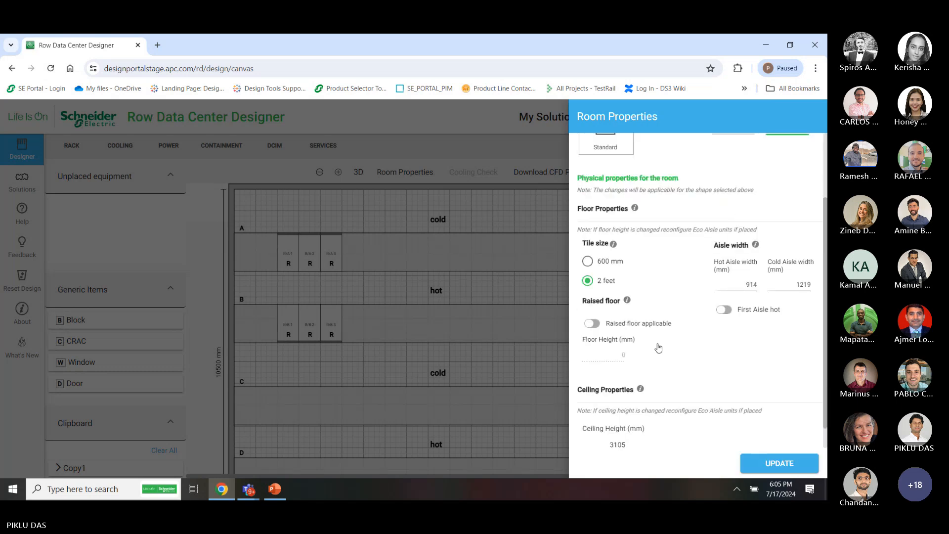
{"action": "left_click", "coordinate": [617, 315]}
{"action": "double_click", "coordinate": [621, 348]}
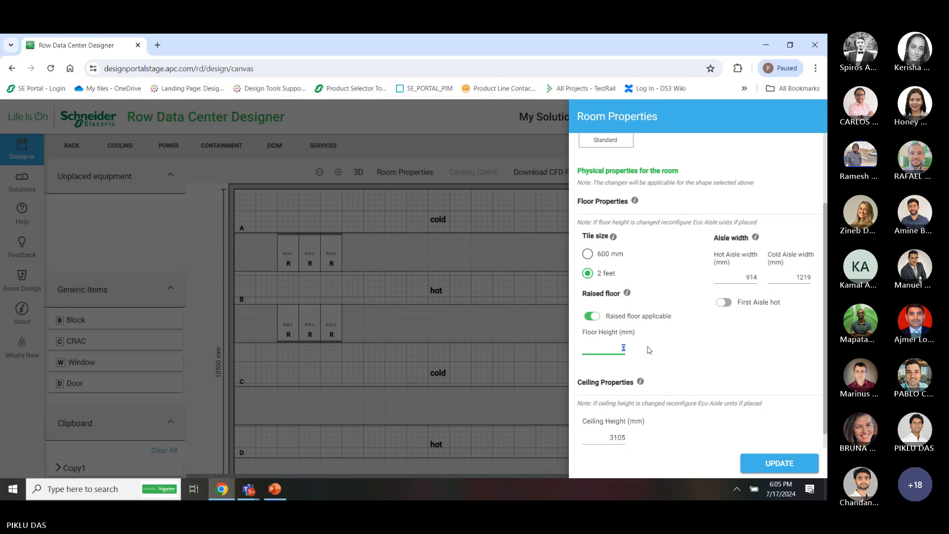
{"action": "type", "text": "250"}
{"action": "scroll", "coordinate": [648, 350], "scroll_direction": "down", "scroll_amount": 1}
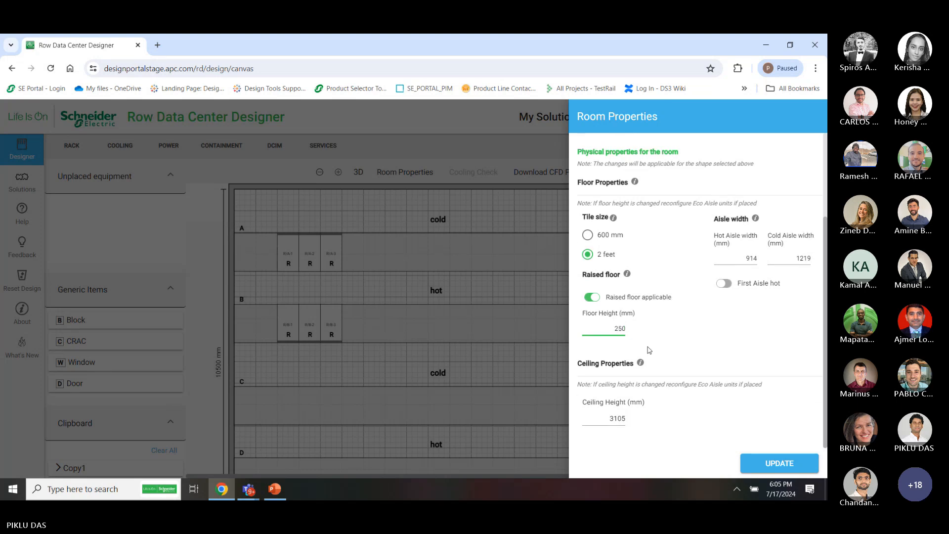
{"action": "double_click", "coordinate": [617, 419]}
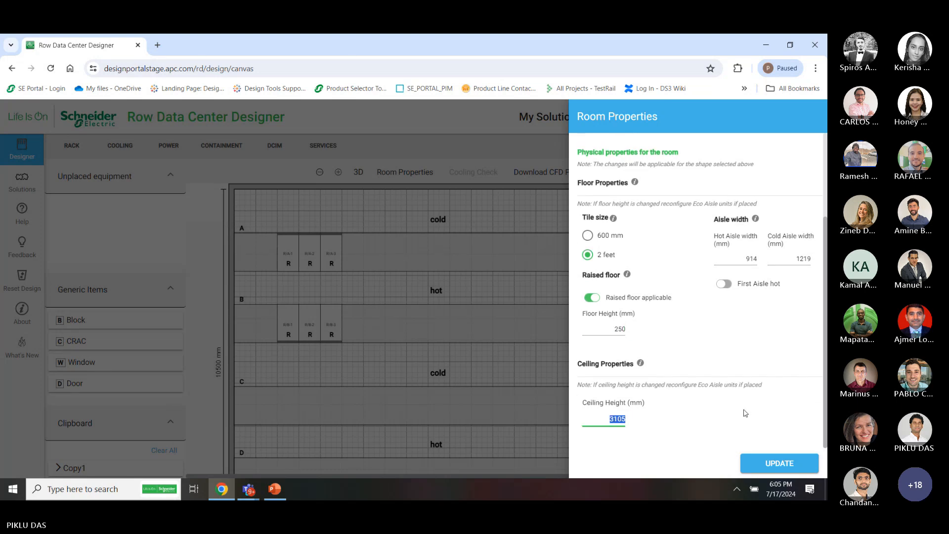
{"action": "type", "text": "4500"}
{"action": "left_click", "coordinate": [778, 463]}
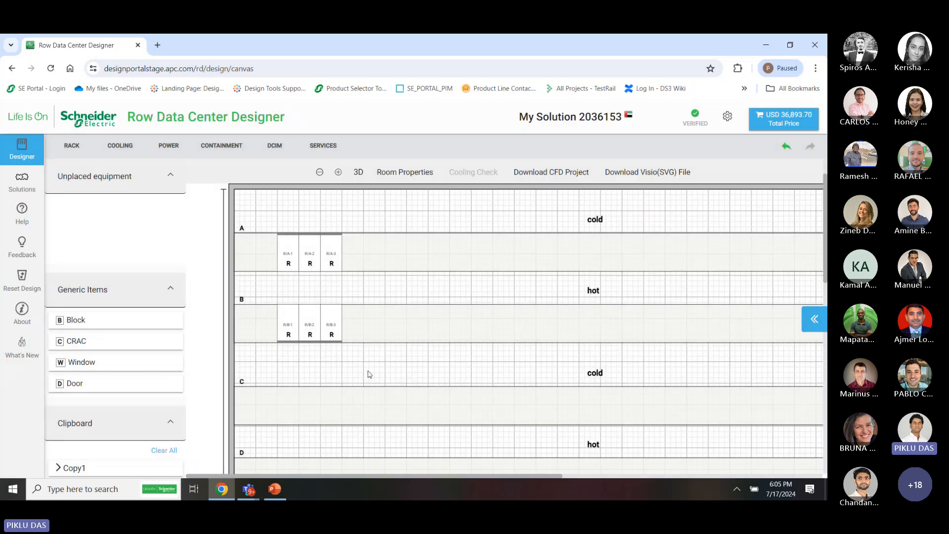
Reveal the copied rack groups and drop the Copy2 racks into row C
{"action": "left_click", "coordinate": [164, 289]}
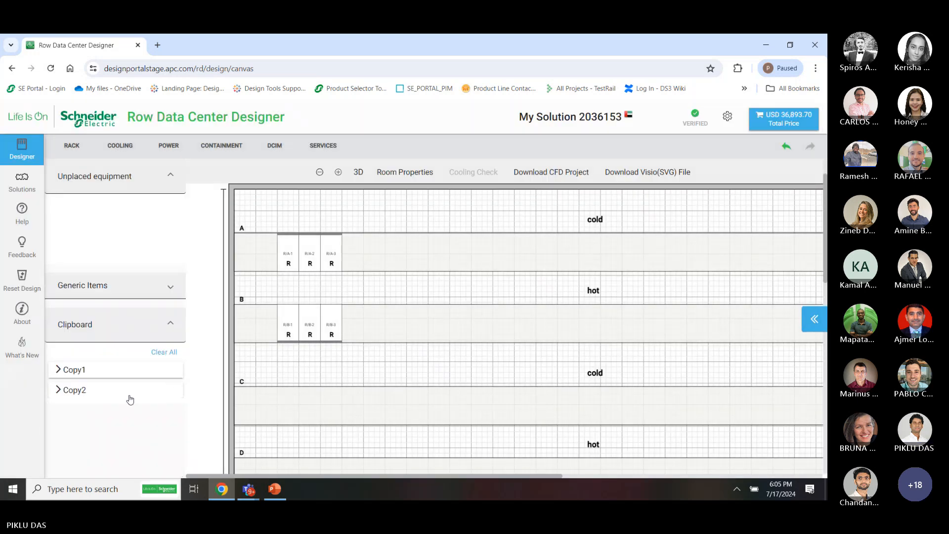
{"action": "left_click_drag", "start_coordinate": [130, 399], "coordinate": [280, 393]}
{"action": "scroll", "coordinate": [343, 434], "scroll_direction": "down", "scroll_amount": 1}
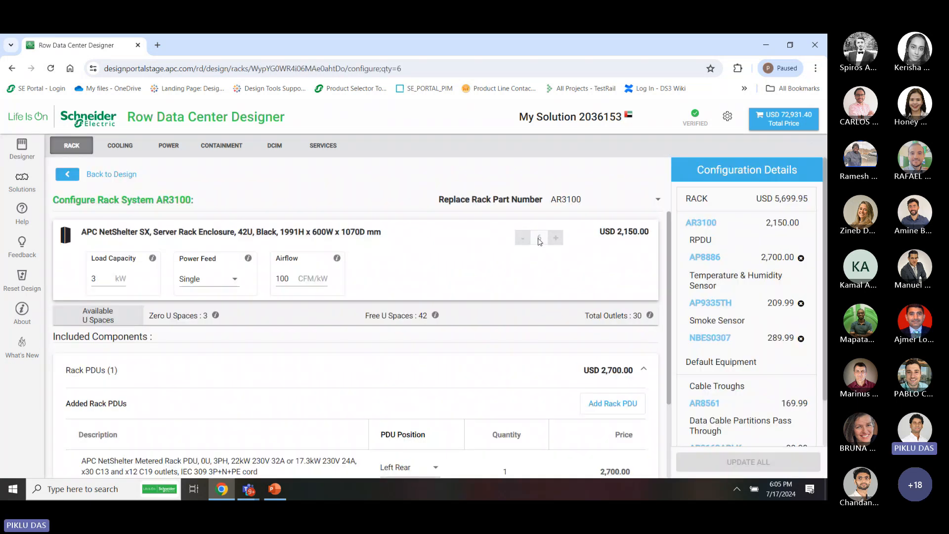
Replace the rack part number with AR3357 and confirm
{"action": "left_click", "coordinate": [603, 207]}
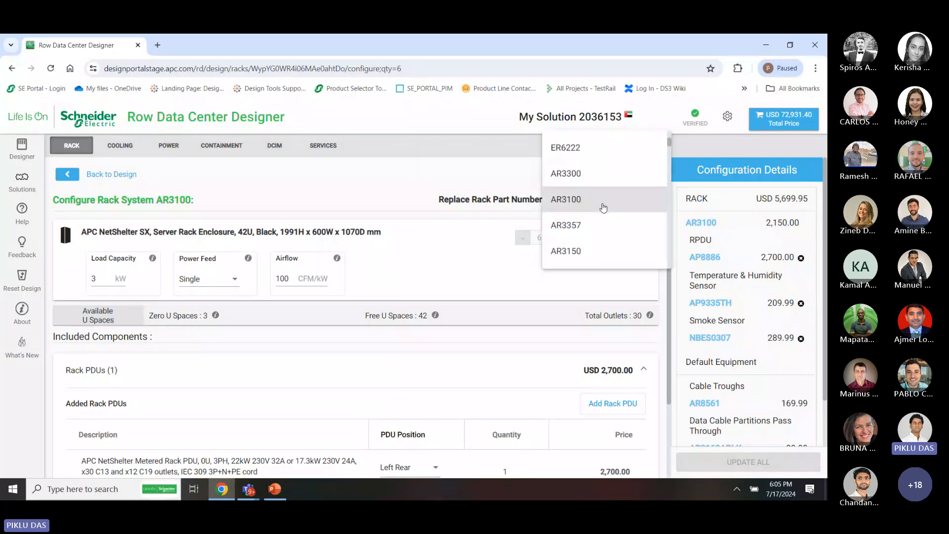
{"action": "scroll", "coordinate": [597, 244], "scroll_direction": "down", "scroll_amount": 1}
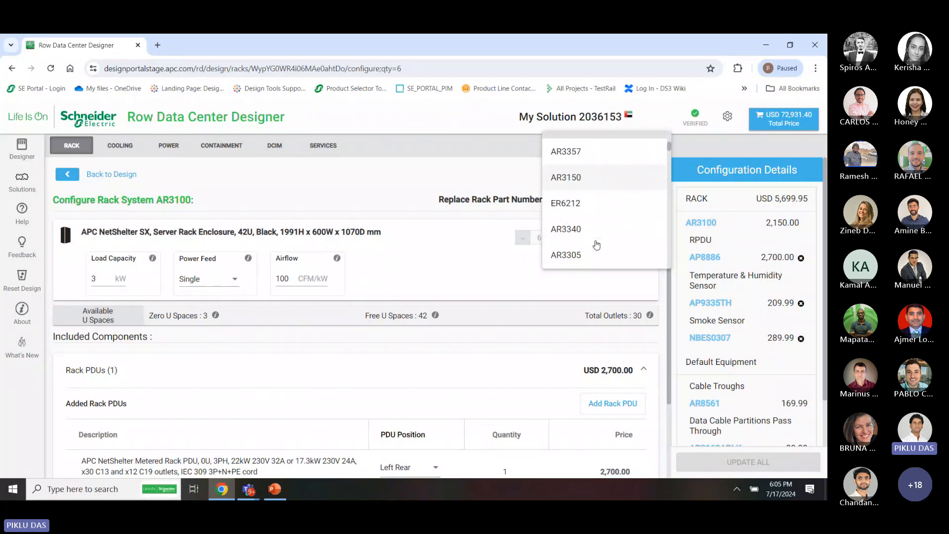
{"action": "scroll", "coordinate": [585, 195], "scroll_direction": "up", "scroll_amount": 1}
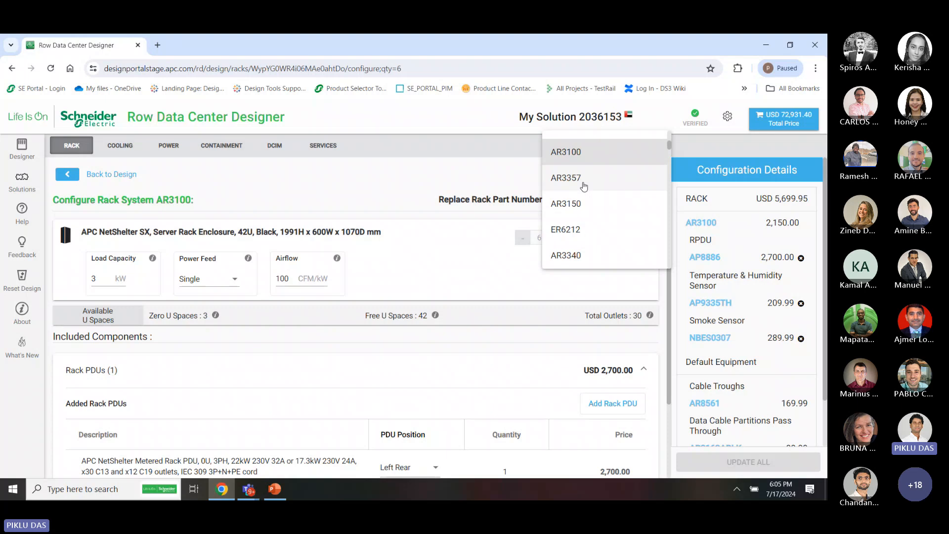
{"action": "left_click", "coordinate": [584, 186]}
{"action": "left_click", "coordinate": [644, 320]}
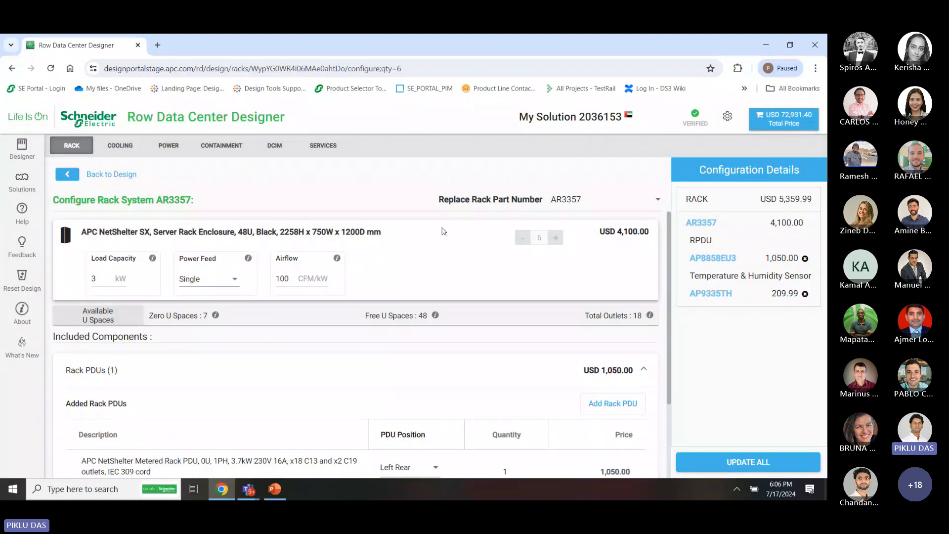
{"action": "scroll", "coordinate": [470, 334], "scroll_direction": "down", "scroll_amount": 1}
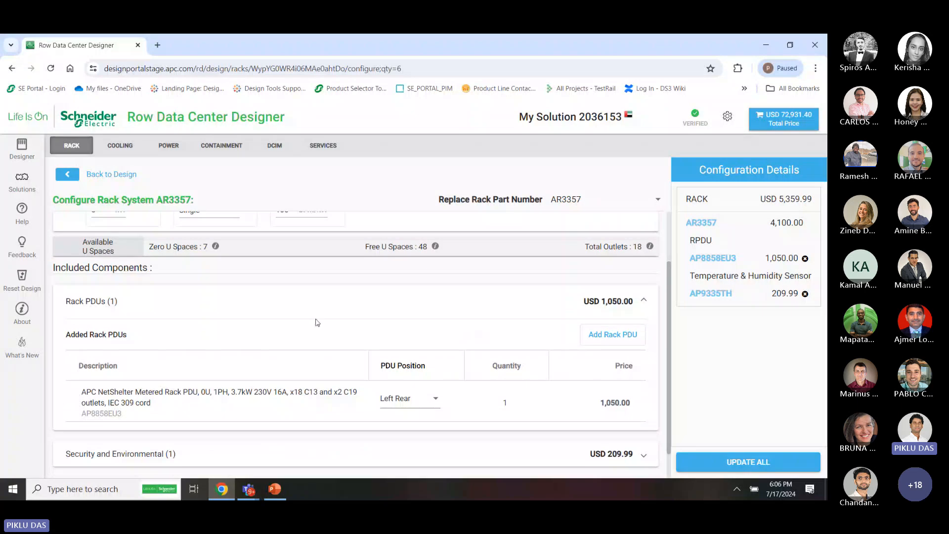
{"action": "scroll", "coordinate": [247, 313], "scroll_direction": "up", "scroll_amount": 1}
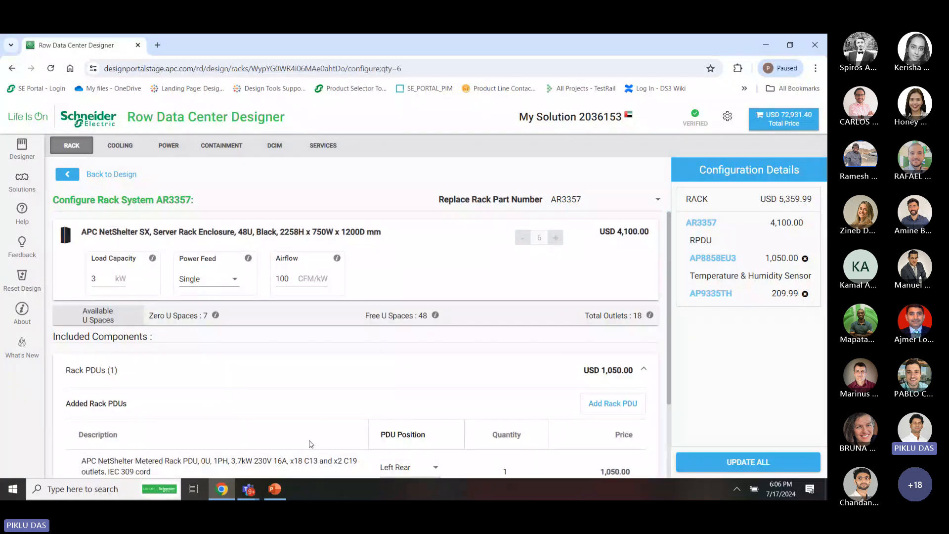
{"action": "scroll", "coordinate": [309, 447], "scroll_direction": "down", "scroll_amount": 2}
{"action": "scroll", "coordinate": [311, 443], "scroll_direction": "up", "scroll_amount": 2}
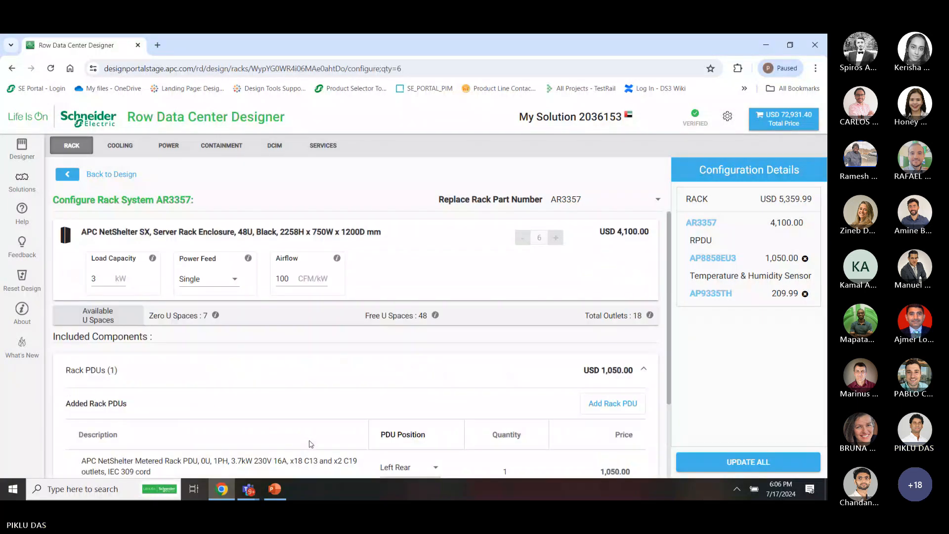
Reset the rack part to AR3107 from the replacement list
{"action": "left_click", "coordinate": [639, 203]}
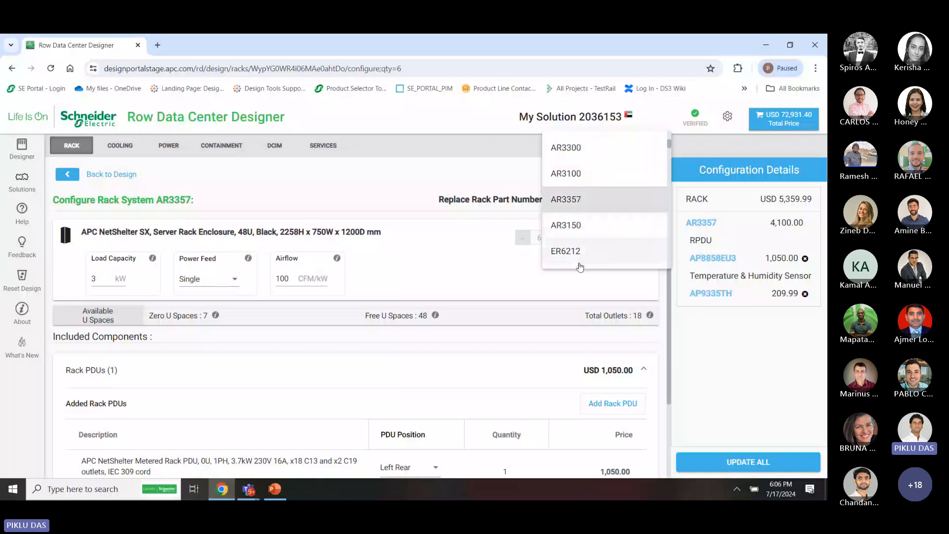
{"action": "scroll", "coordinate": [578, 262], "scroll_direction": "down", "scroll_amount": 2}
{"action": "scroll", "coordinate": [579, 267], "scroll_direction": "down", "scroll_amount": 5}
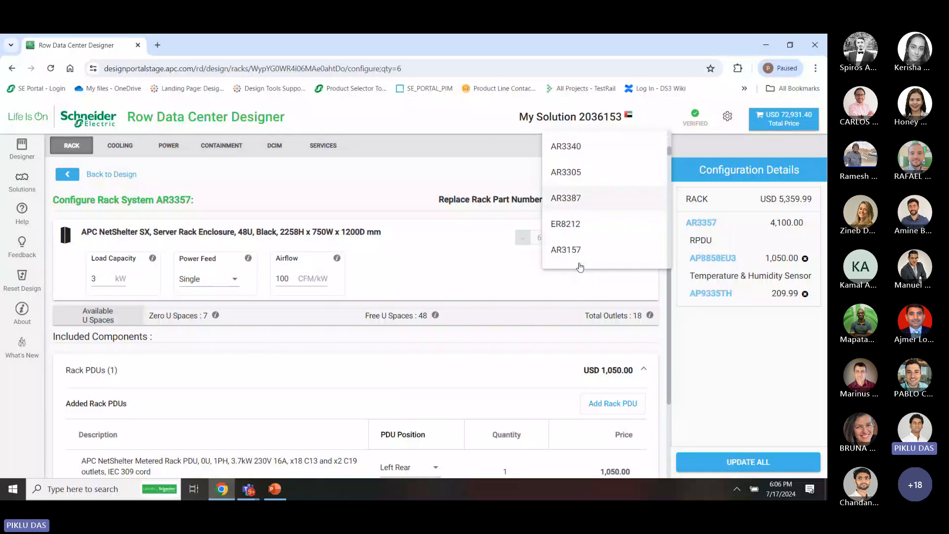
{"action": "scroll", "coordinate": [580, 267], "scroll_direction": "down", "scroll_amount": 4}
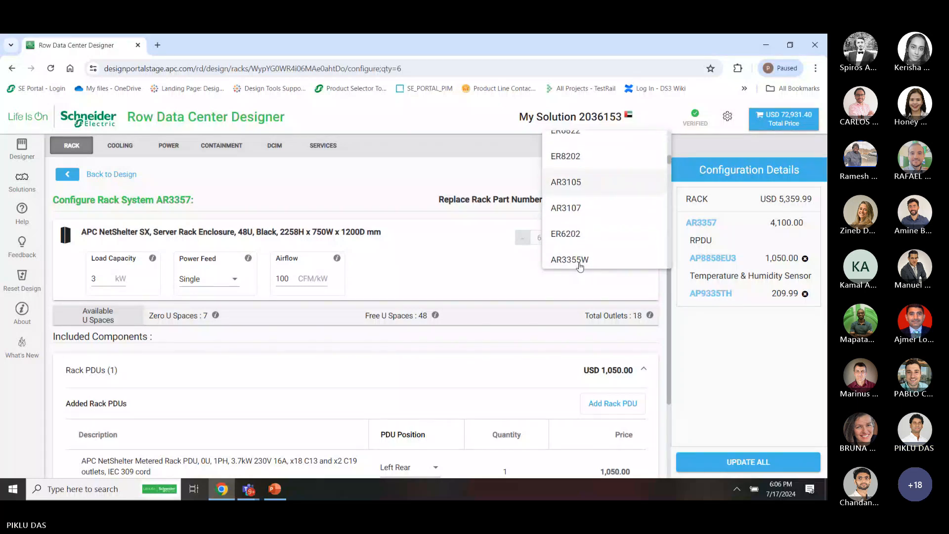
{"action": "scroll", "coordinate": [580, 267], "scroll_direction": "down", "scroll_amount": 5}
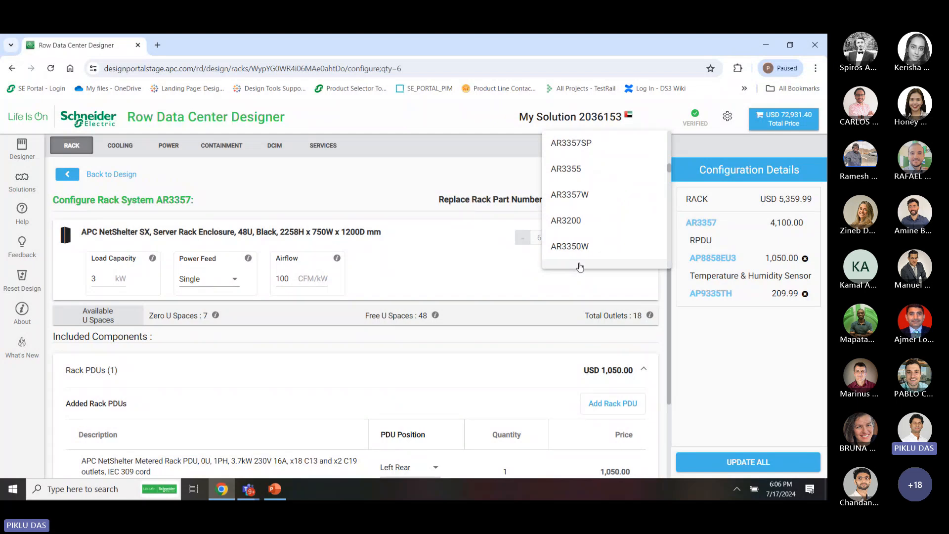
{"action": "scroll", "coordinate": [580, 267], "scroll_direction": "down", "scroll_amount": 2}
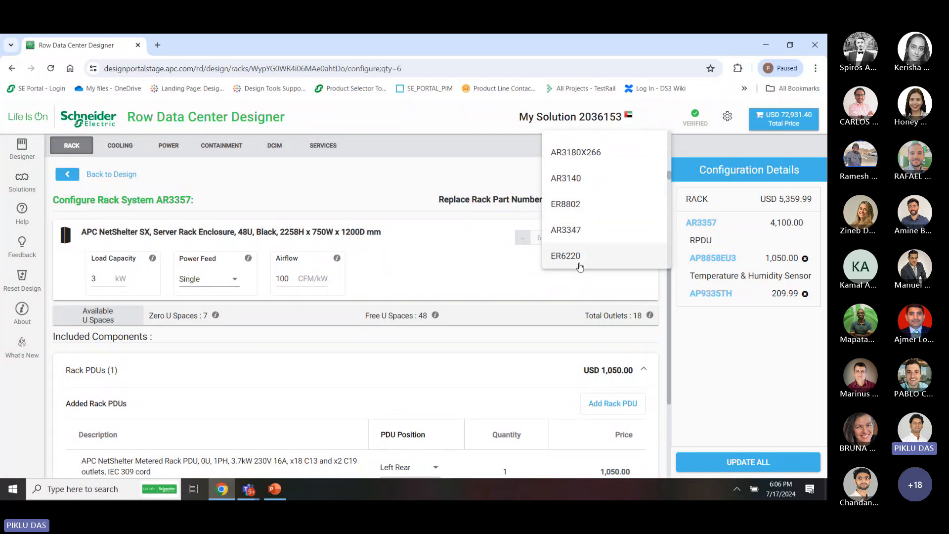
{"action": "scroll", "coordinate": [580, 251], "scroll_direction": "down", "scroll_amount": 4}
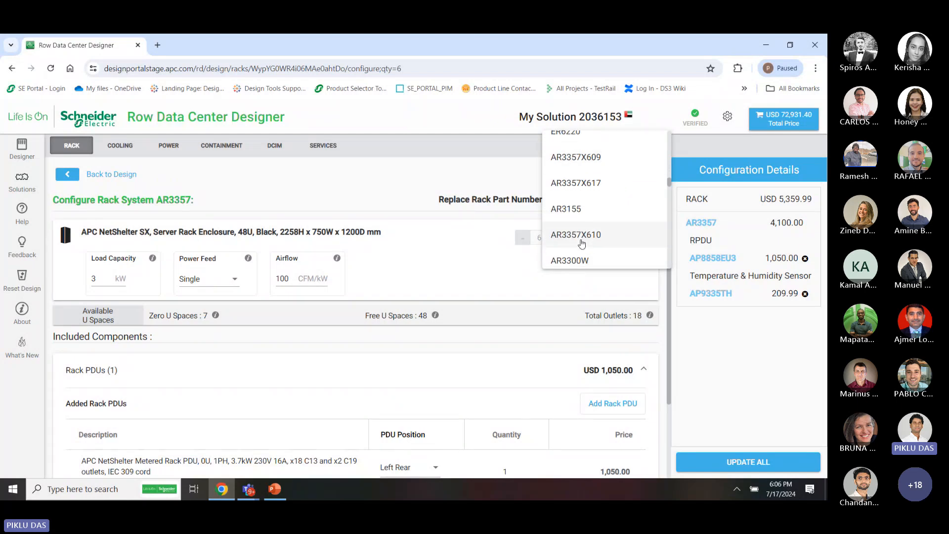
{"action": "scroll", "coordinate": [582, 244], "scroll_direction": "up", "scroll_amount": 8}
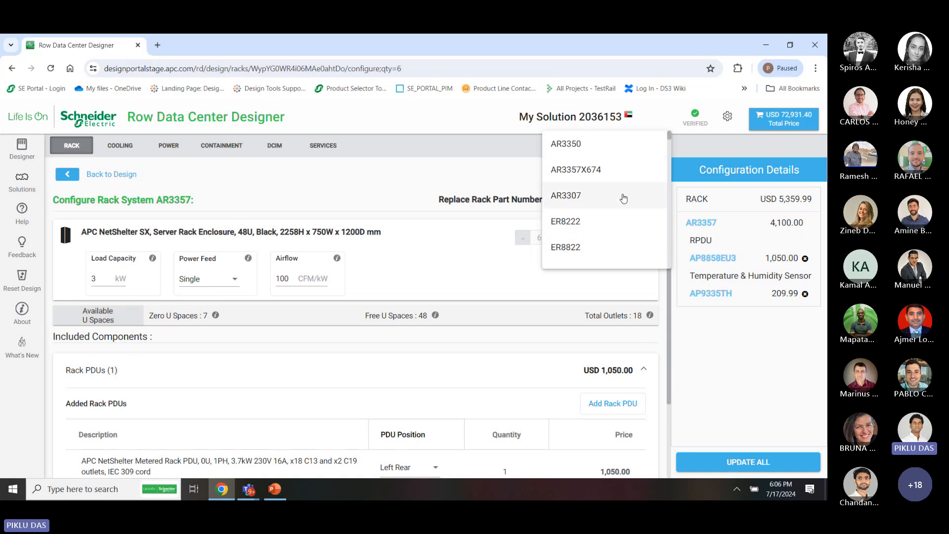
{"action": "scroll", "coordinate": [623, 198], "scroll_direction": "down", "scroll_amount": 3}
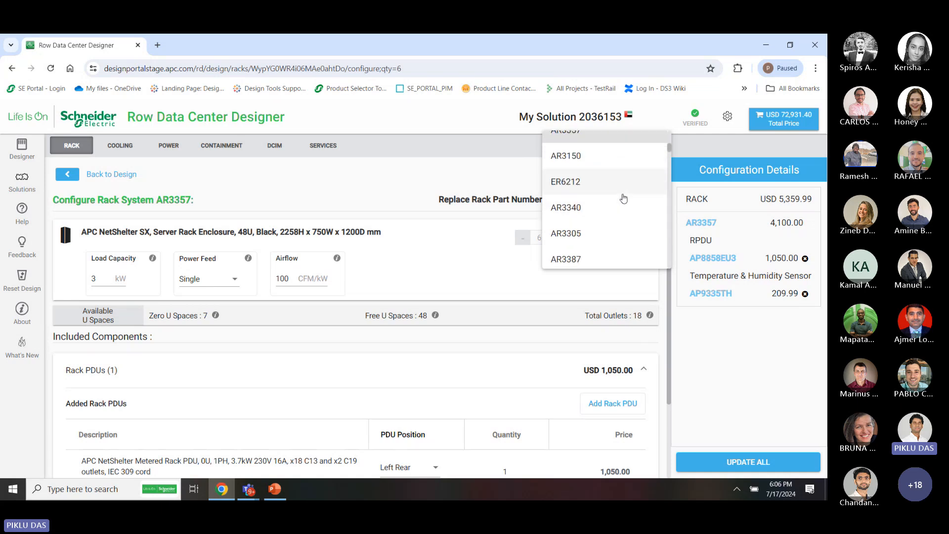
{"action": "scroll", "coordinate": [623, 199], "scroll_direction": "down", "scroll_amount": 5}
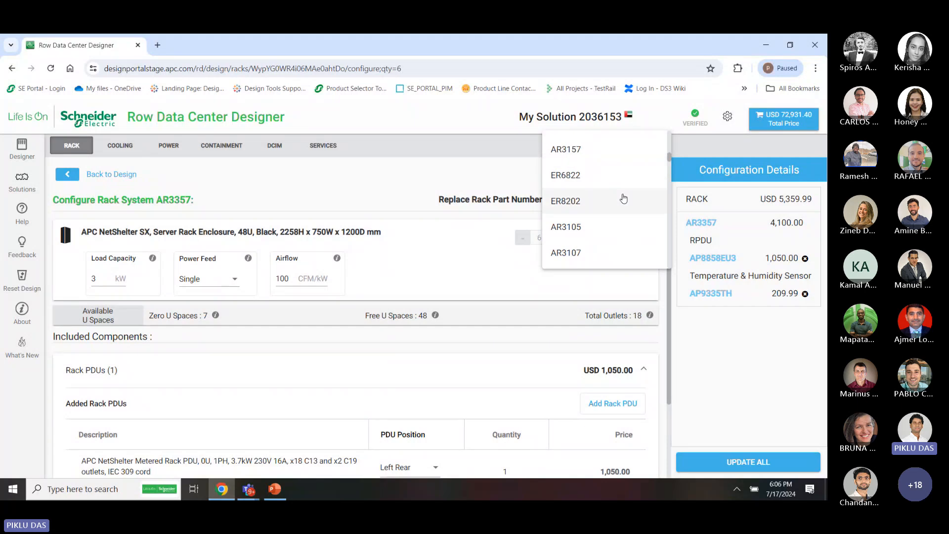
{"action": "scroll", "coordinate": [623, 199], "scroll_direction": "down", "scroll_amount": 3}
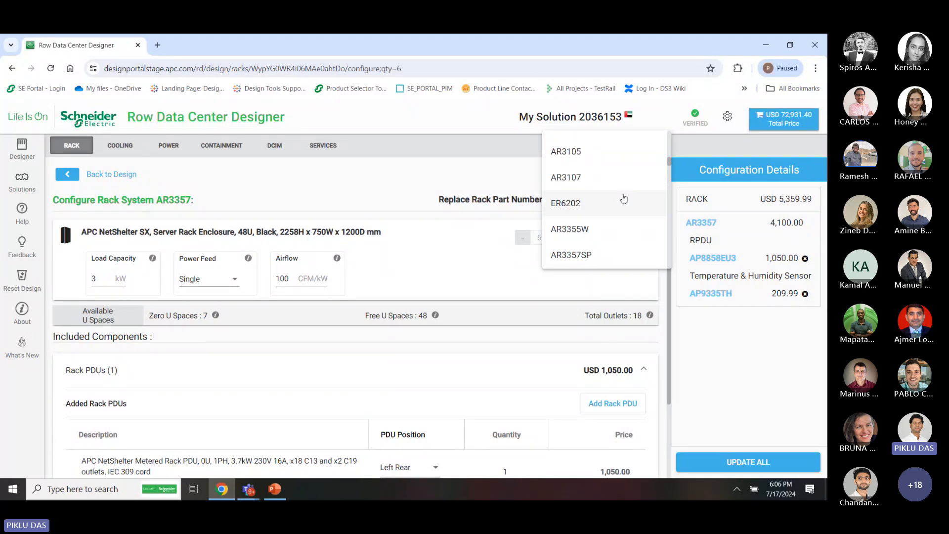
{"action": "left_click", "coordinate": [591, 179]}
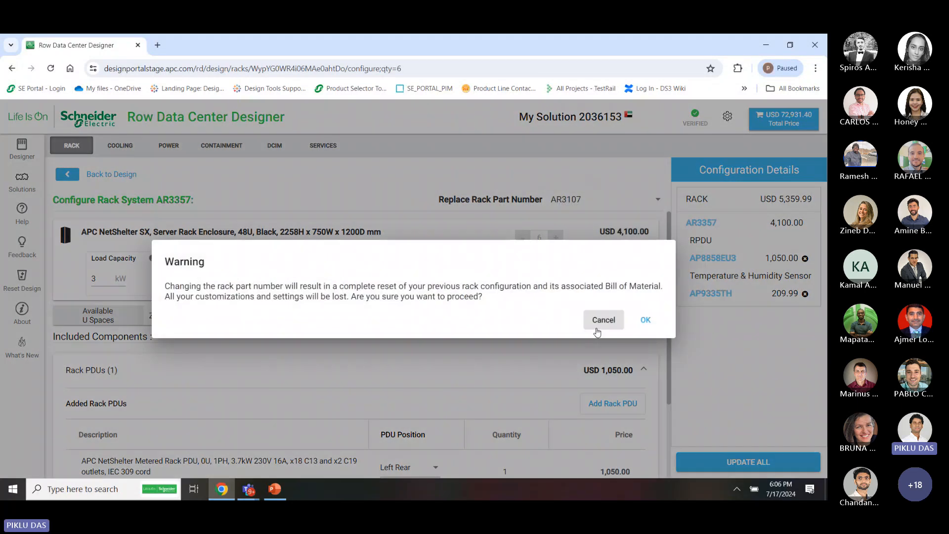
{"action": "left_click", "coordinate": [641, 319]}
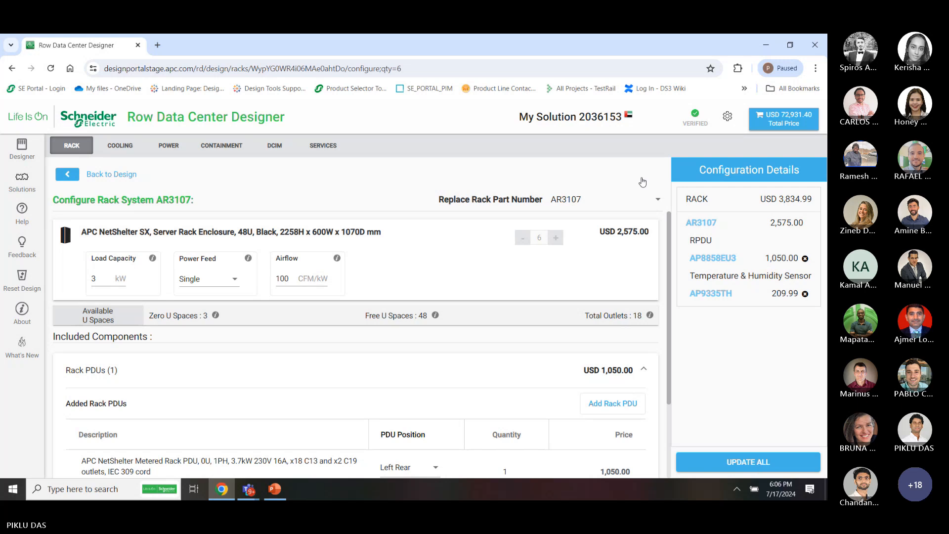
Switch the rack back to AR3357, update all racks, and return to the room layout
{"action": "left_click", "coordinate": [657, 201]}
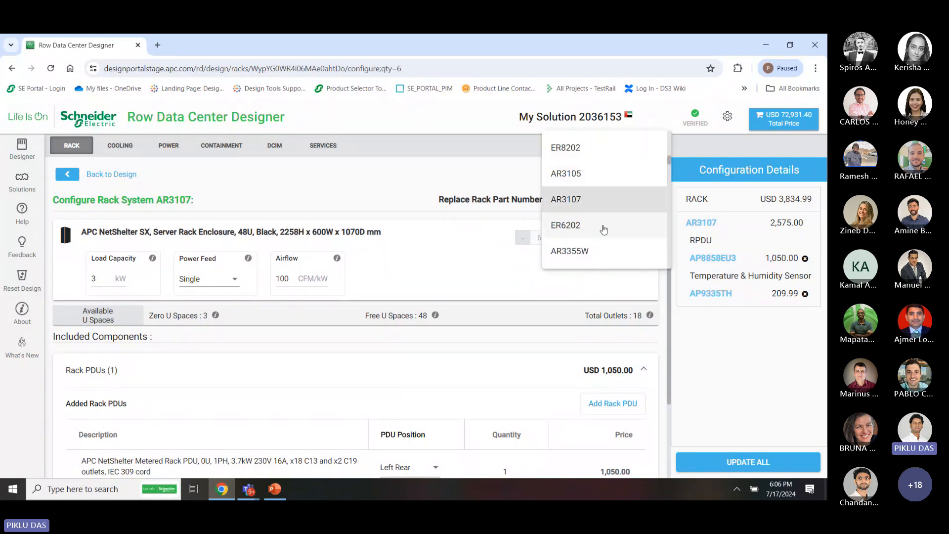
{"action": "scroll", "coordinate": [593, 188], "scroll_direction": "down", "scroll_amount": 3}
{"action": "scroll", "coordinate": [593, 189], "scroll_direction": "up", "scroll_amount": 3}
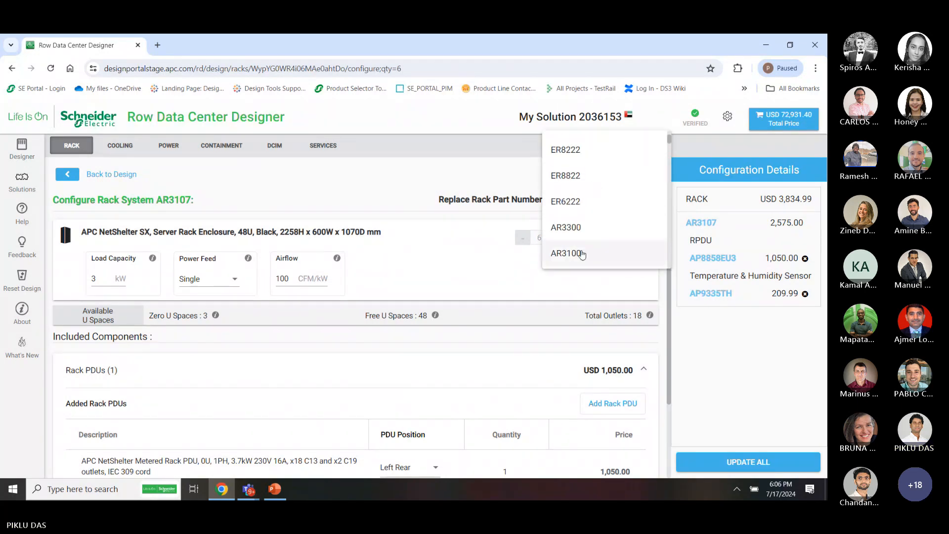
{"action": "left_click", "coordinate": [568, 234]}
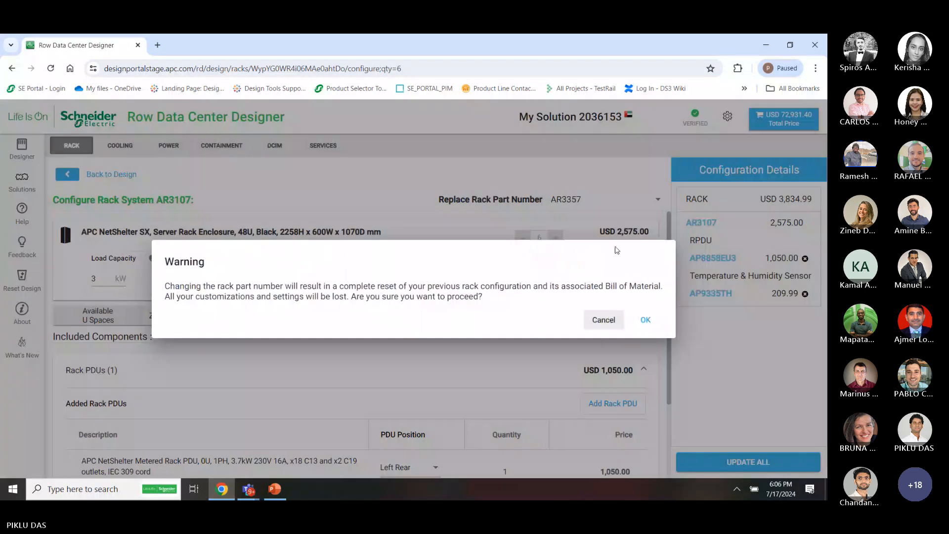
{"action": "left_click", "coordinate": [651, 324]}
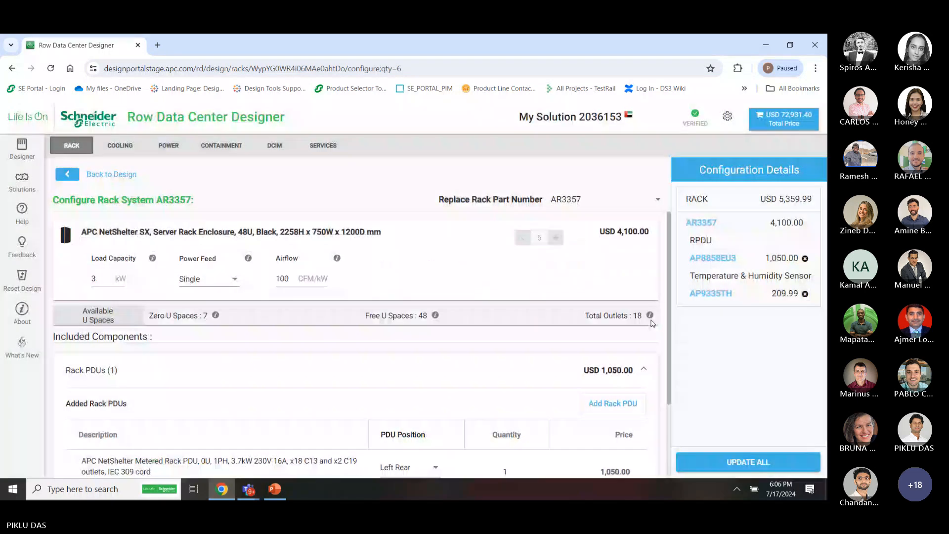
{"action": "left_click", "coordinate": [749, 461]}
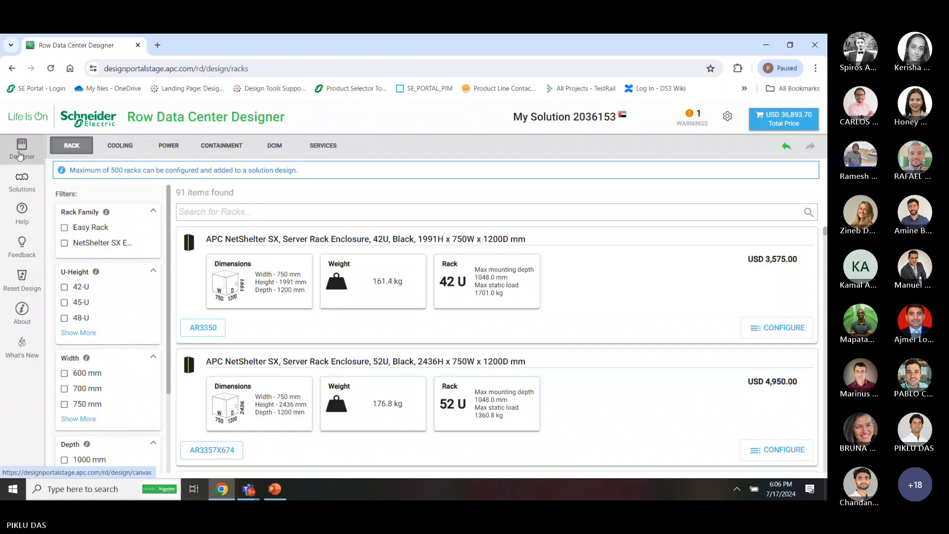
{"action": "left_click", "coordinate": [20, 156]}
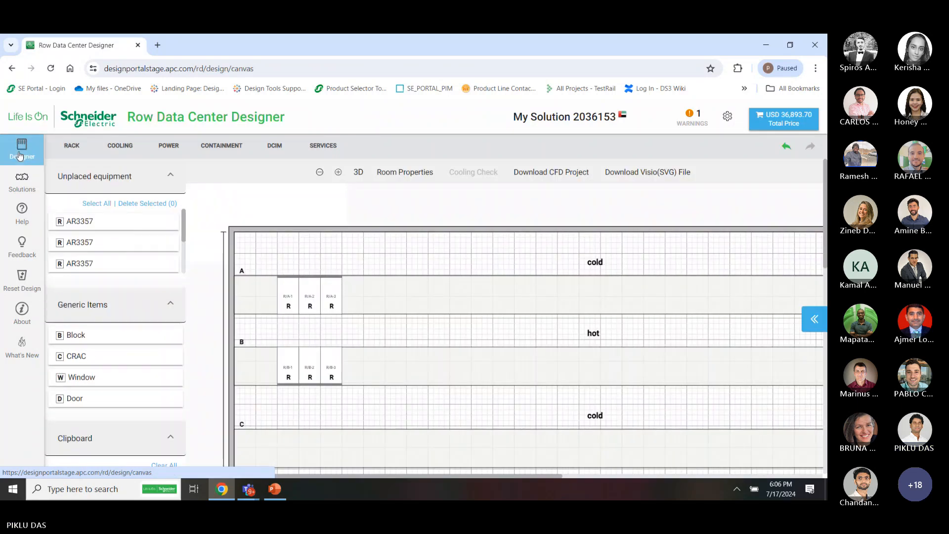
Drop the six unplaced AR3357 racks into row C and select the last three, R/C-4 to R/C-6
{"action": "left_click", "coordinate": [108, 205]}
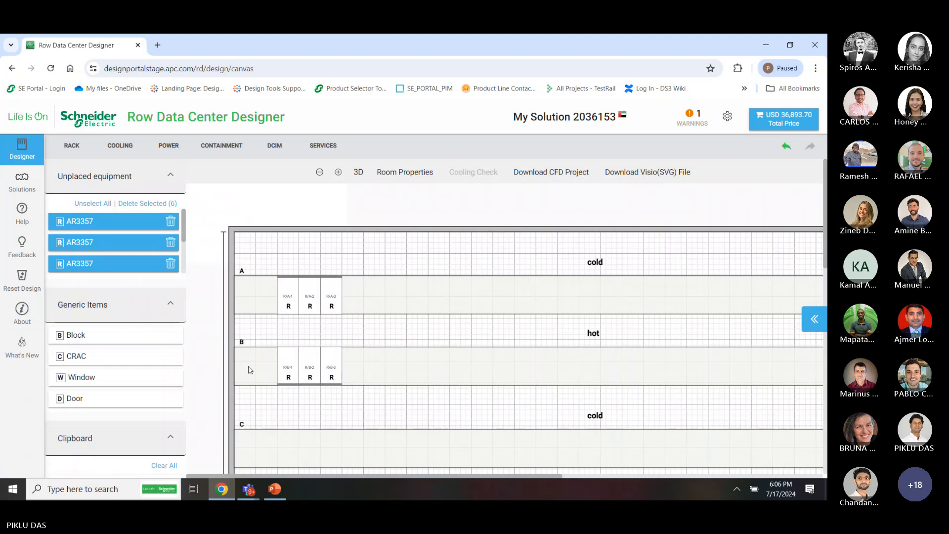
{"action": "scroll", "coordinate": [250, 370], "scroll_direction": "down", "scroll_amount": 1}
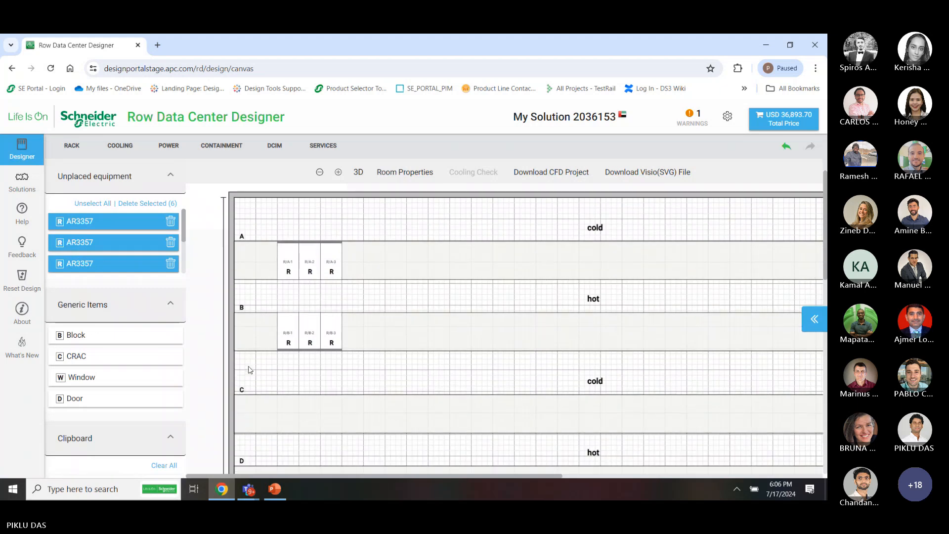
{"action": "left_click", "coordinate": [278, 403]}
{"action": "scroll", "coordinate": [470, 468], "scroll_direction": "down", "scroll_amount": 3}
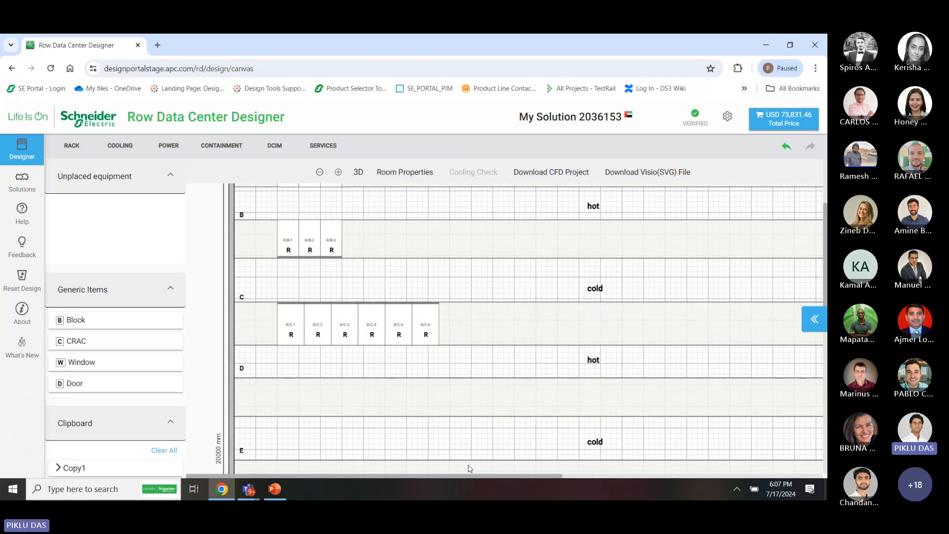
{"action": "left_click_drag", "start_coordinate": [464, 379], "coordinate": [329, 383]}
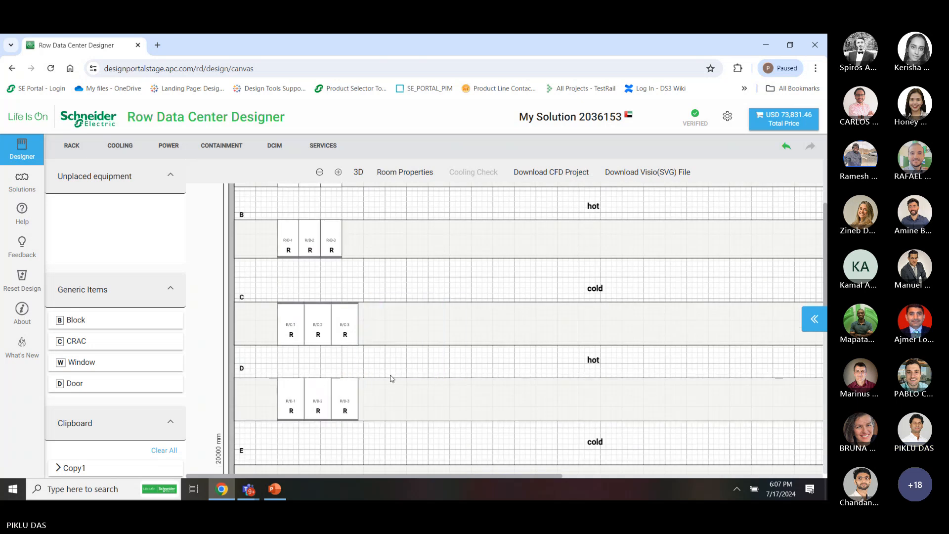
{"action": "scroll", "coordinate": [390, 379], "scroll_direction": "up", "scroll_amount": 3}
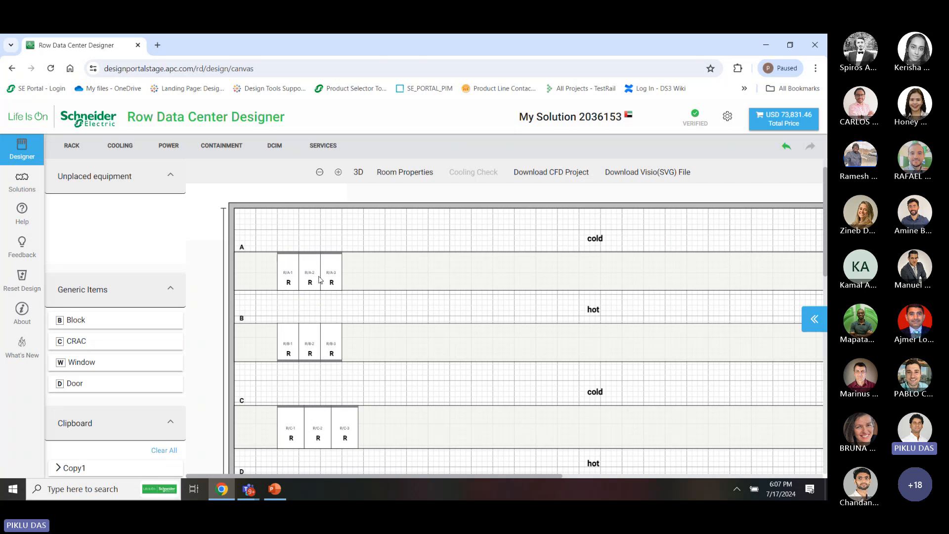
{"action": "scroll", "coordinate": [320, 280], "scroll_direction": "down", "scroll_amount": 2}
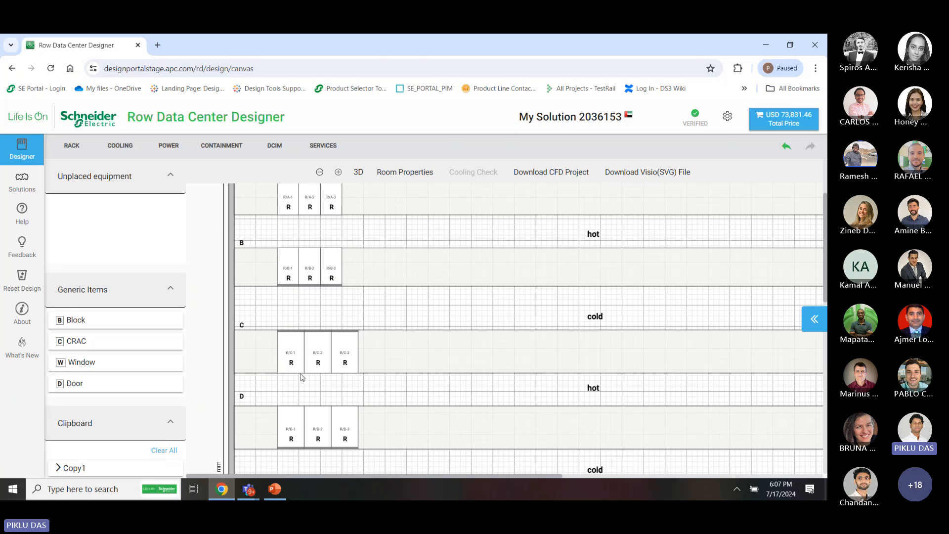
{"action": "scroll", "coordinate": [346, 405], "scroll_direction": "up", "scroll_amount": 3}
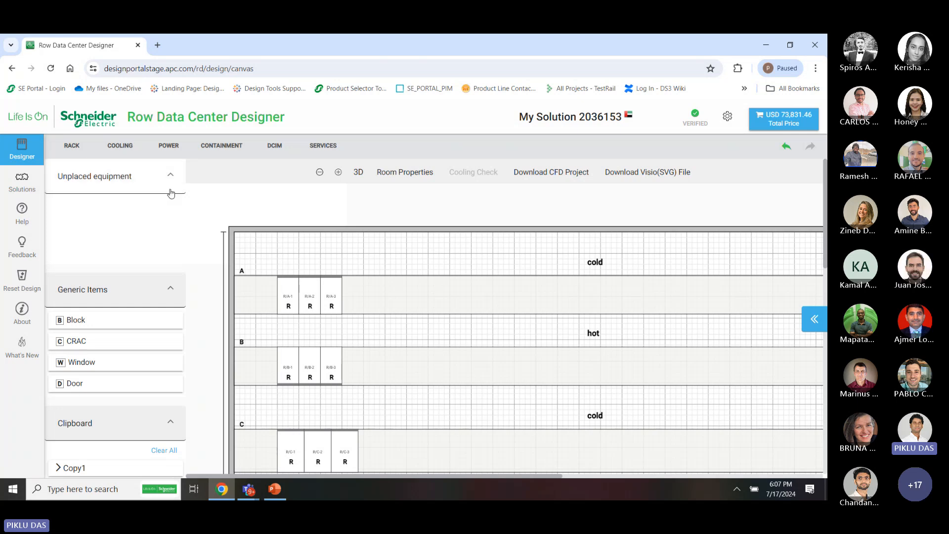
Show the 18-unit cooling catalogue and review Cooling Type options, leaving Any selected
{"action": "left_click", "coordinate": [126, 146]}
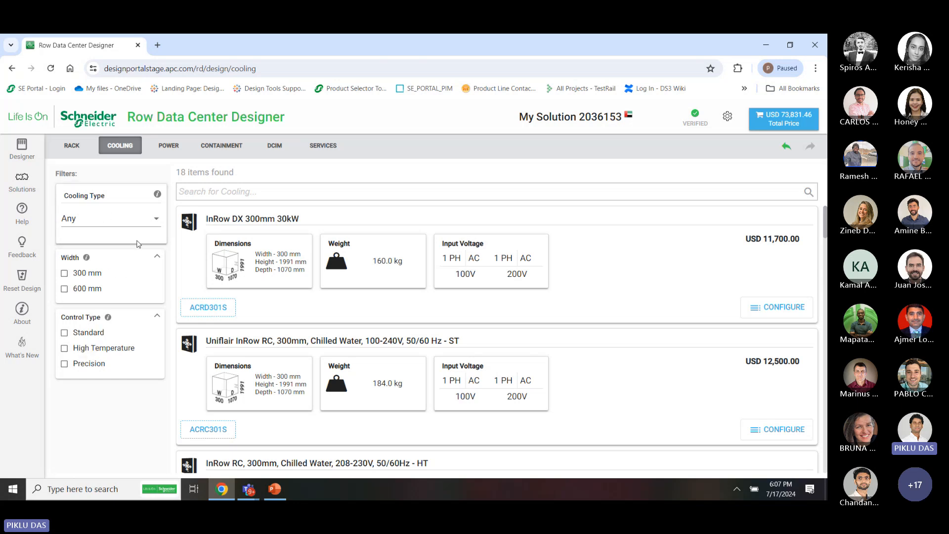
{"action": "left_click", "coordinate": [141, 223]}
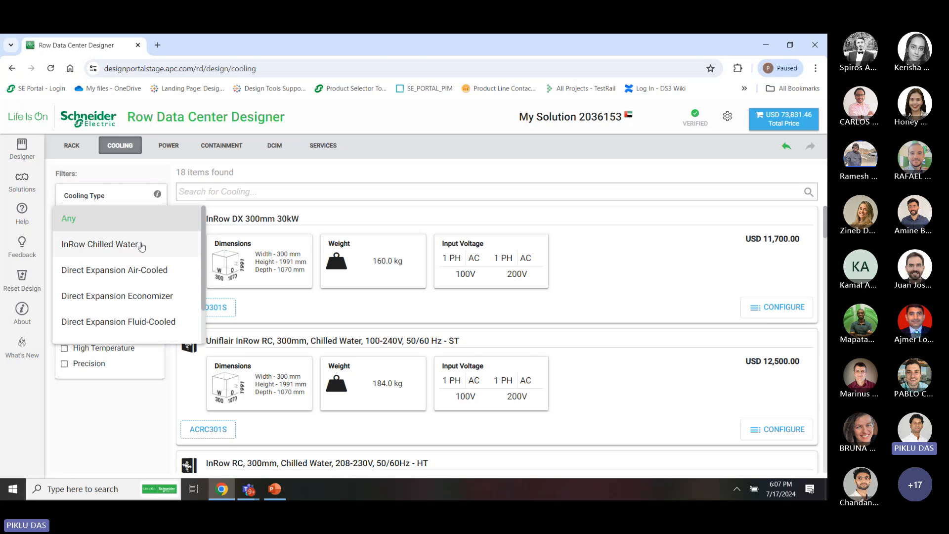
{"action": "scroll", "coordinate": [144, 279], "scroll_direction": "down", "scroll_amount": 1}
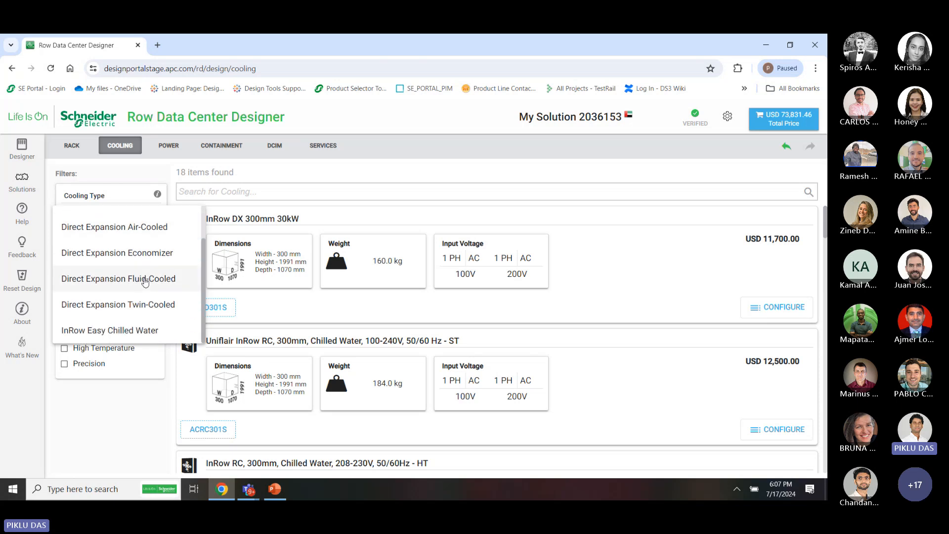
{"action": "scroll", "coordinate": [144, 290], "scroll_direction": "up", "scroll_amount": 1}
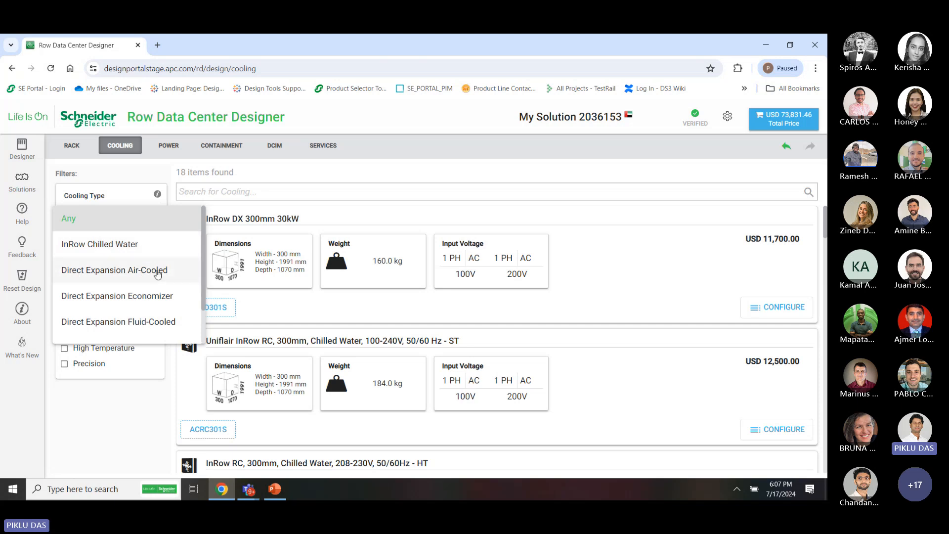
{"action": "scroll", "coordinate": [158, 324], "scroll_direction": "down", "scroll_amount": 1}
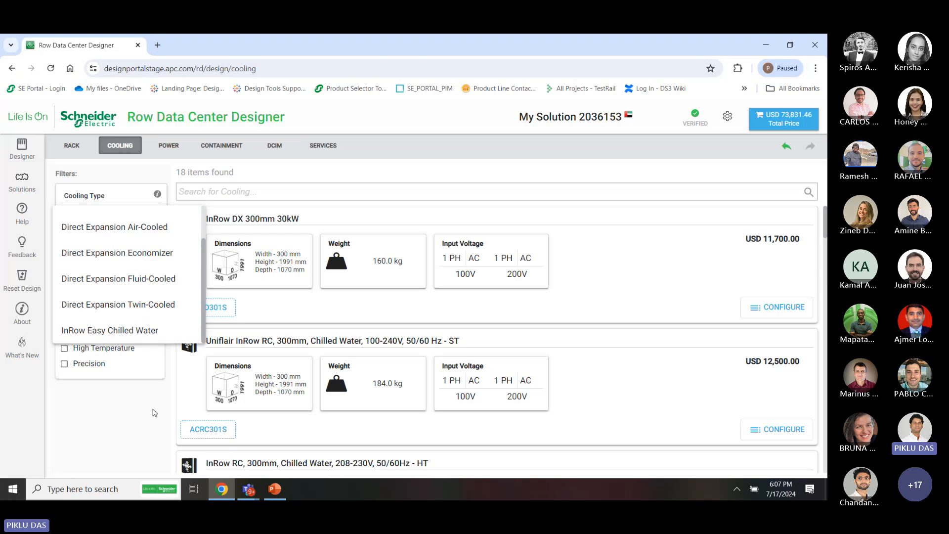
{"action": "left_click", "coordinate": [155, 413]}
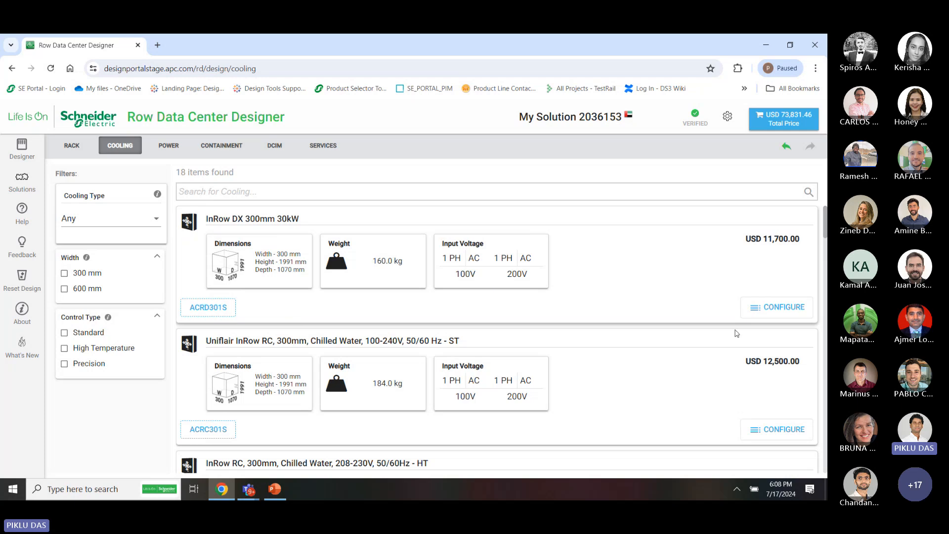
Configure the InRow DX 300mm 30kW unit and collapse its indoor accessories section
{"action": "left_click", "coordinate": [772, 313]}
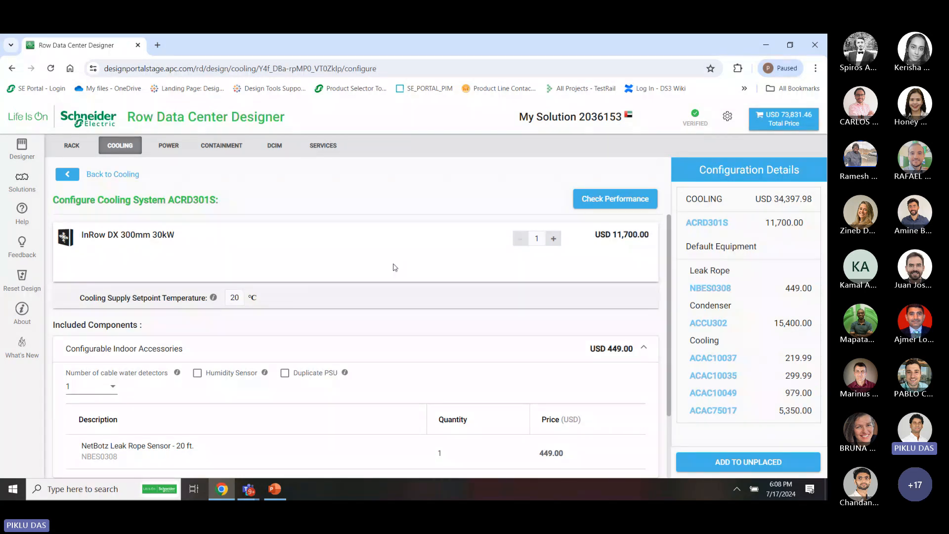
{"action": "scroll", "coordinate": [365, 378], "scroll_direction": "down", "scroll_amount": 1}
{"action": "scroll", "coordinate": [365, 378], "scroll_direction": "down", "scroll_amount": 1}
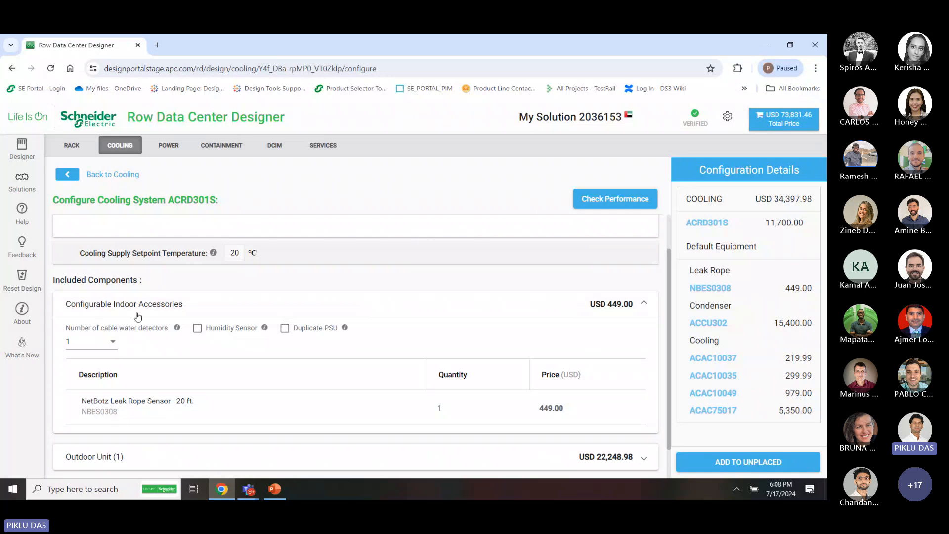
{"action": "left_click", "coordinate": [296, 311]}
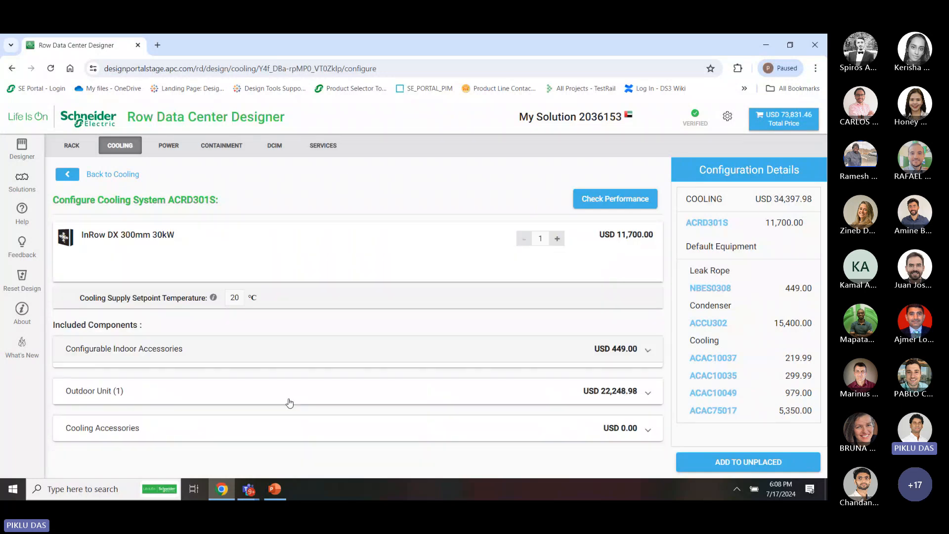
Expand and review the Outdoor Unit options and parts, then collapse them
{"action": "left_click", "coordinate": [245, 388]}
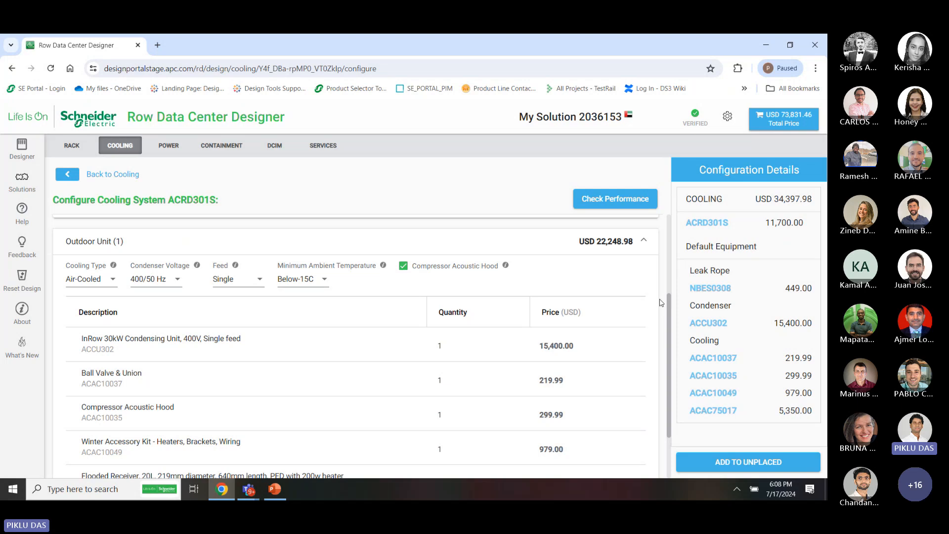
{"action": "scroll", "coordinate": [661, 302], "scroll_direction": "up", "scroll_amount": 4}
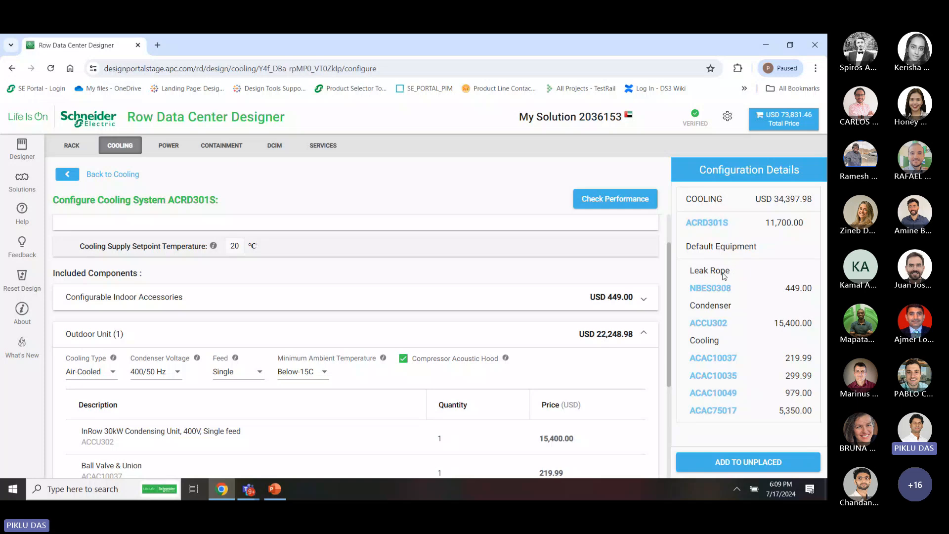
{"action": "left_click", "coordinate": [643, 333]}
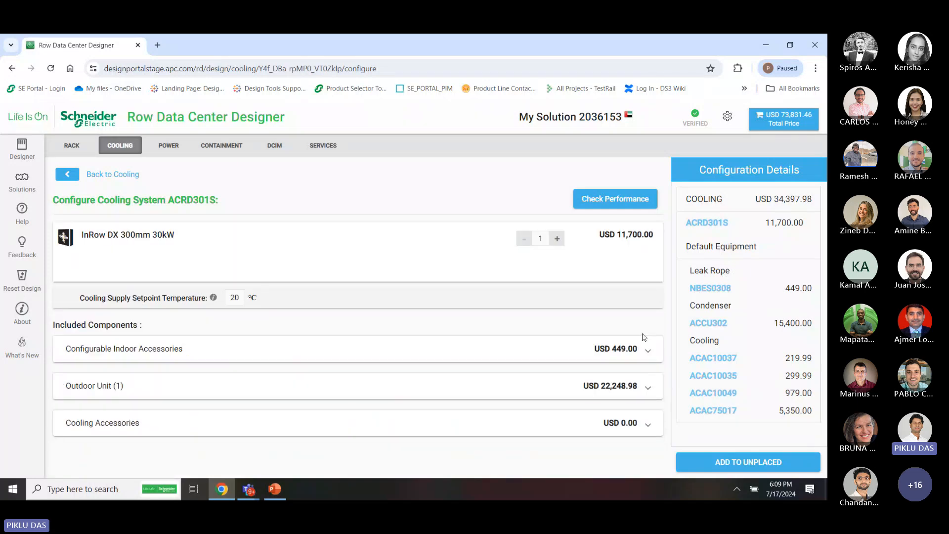
{"action": "left_click", "coordinate": [643, 389]}
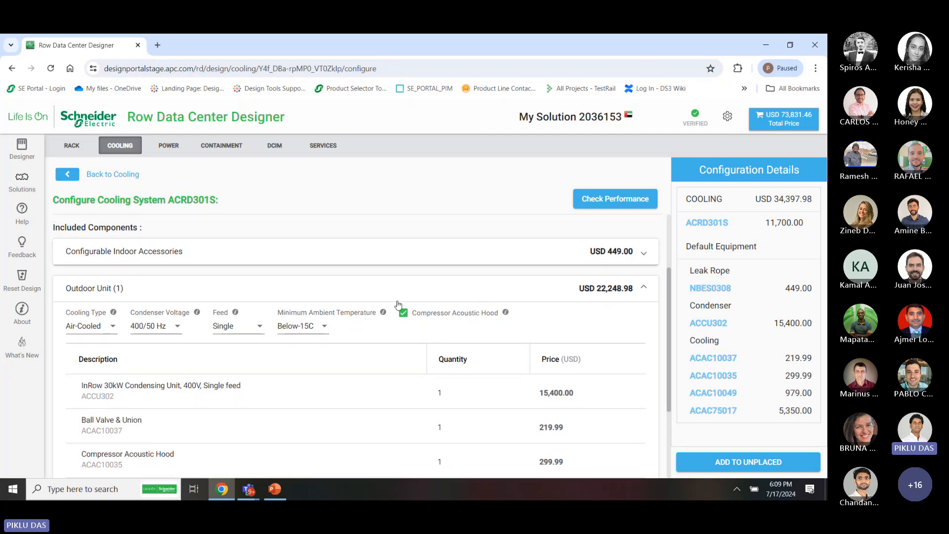
{"action": "left_click", "coordinate": [426, 299]}
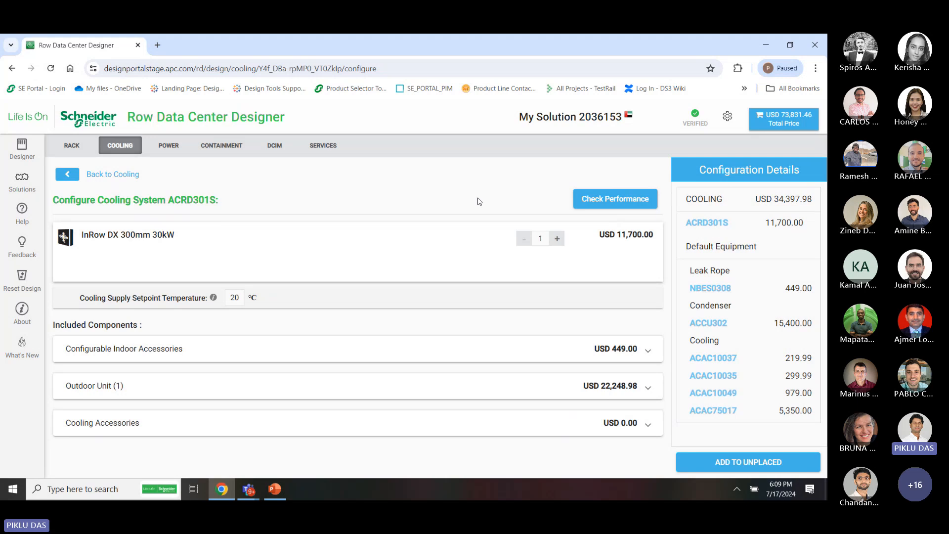
Enter placeholder engineer and customer names in the performance calculator and calculate ACRD301S output
{"action": "left_click", "coordinate": [619, 203]}
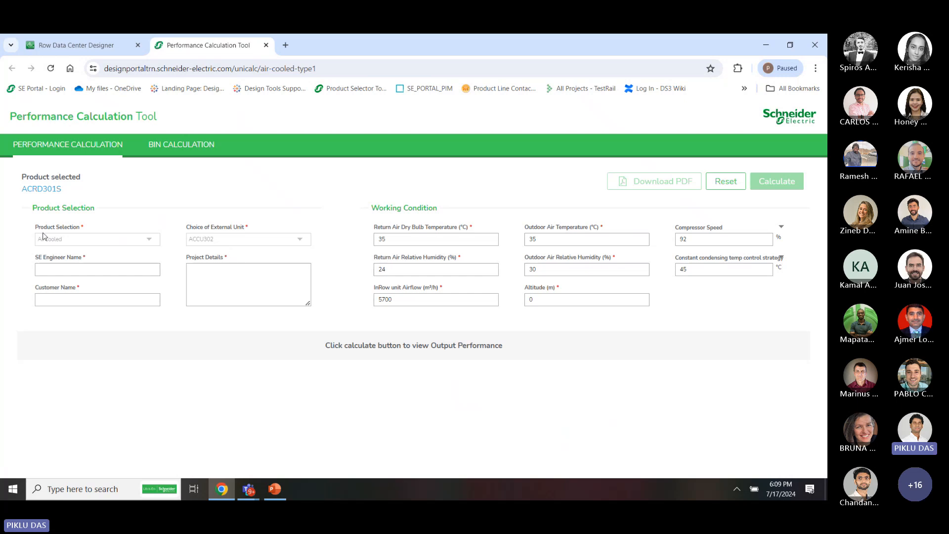
{"action": "left_click", "coordinate": [82, 266]}
{"action": "type", "text": "test"}
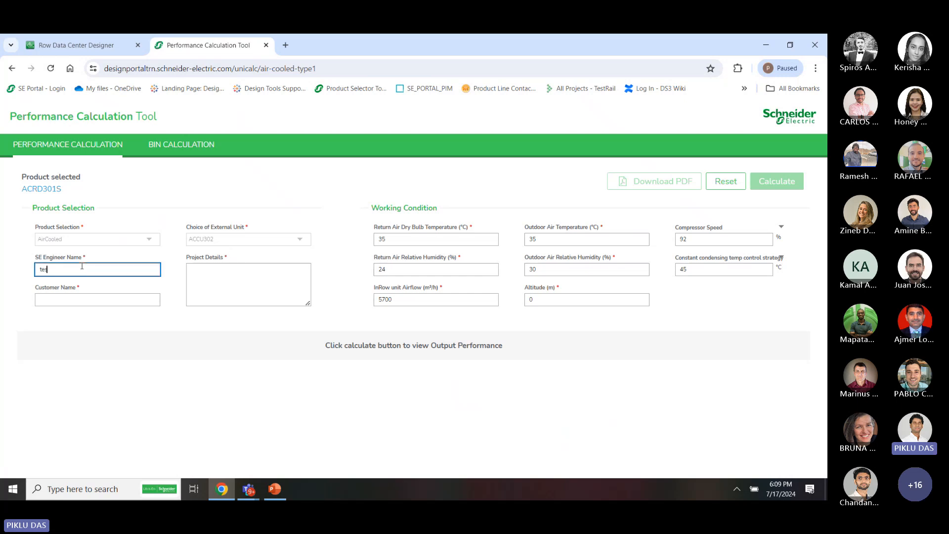
{"action": "key", "text": "Tab"}
{"action": "type", "text": "test"}
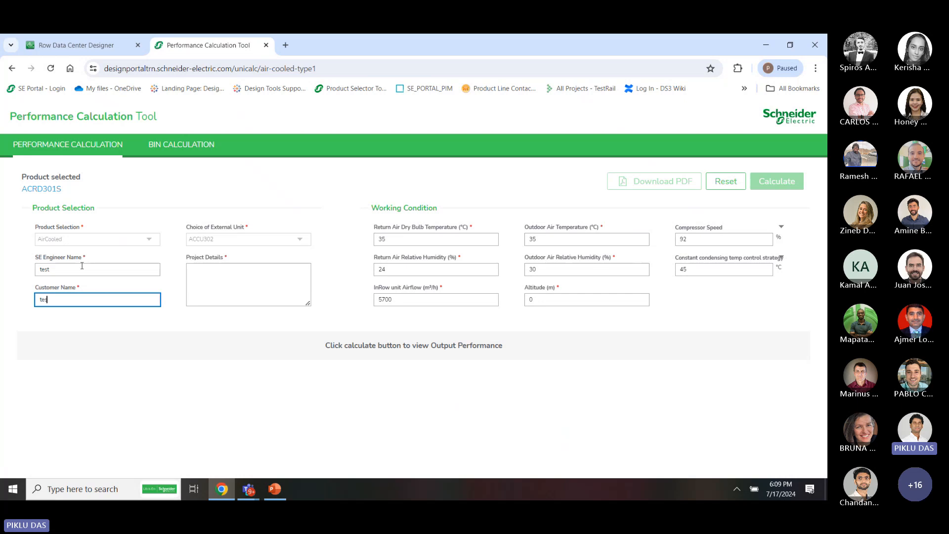
{"action": "key", "text": "Tab"}
{"action": "type", "text": "test"}
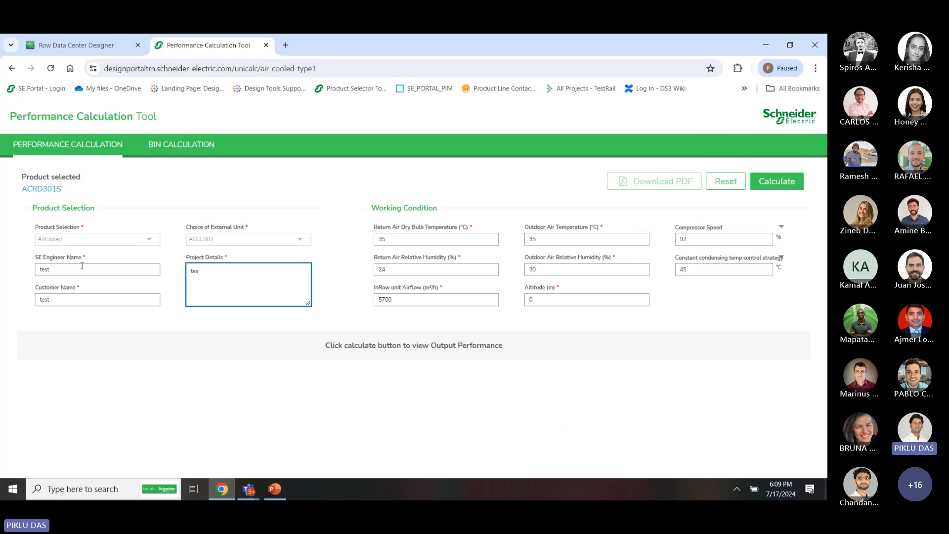
{"action": "left_click", "coordinate": [774, 181]}
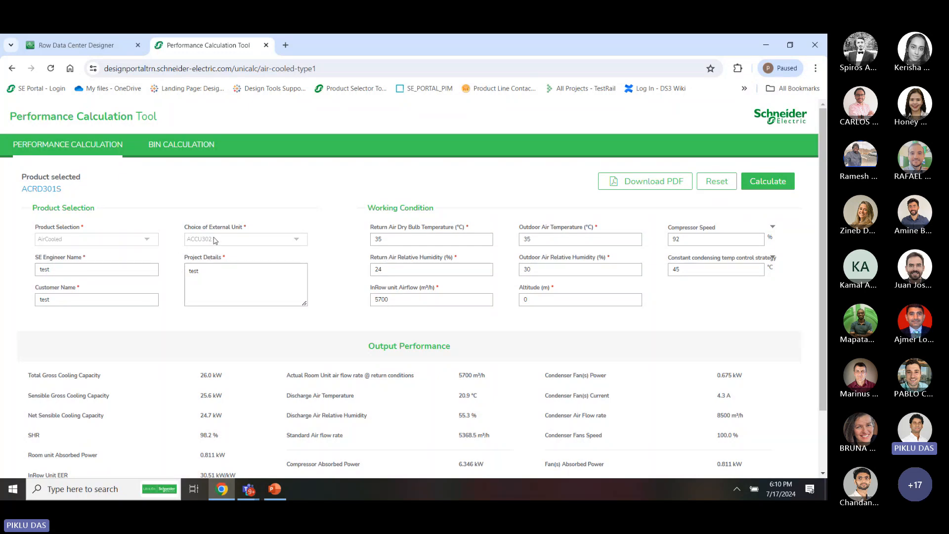
Highlight the 25.6 kW sensible gross cooling capacity value
{"action": "double_click", "coordinate": [209, 395]}
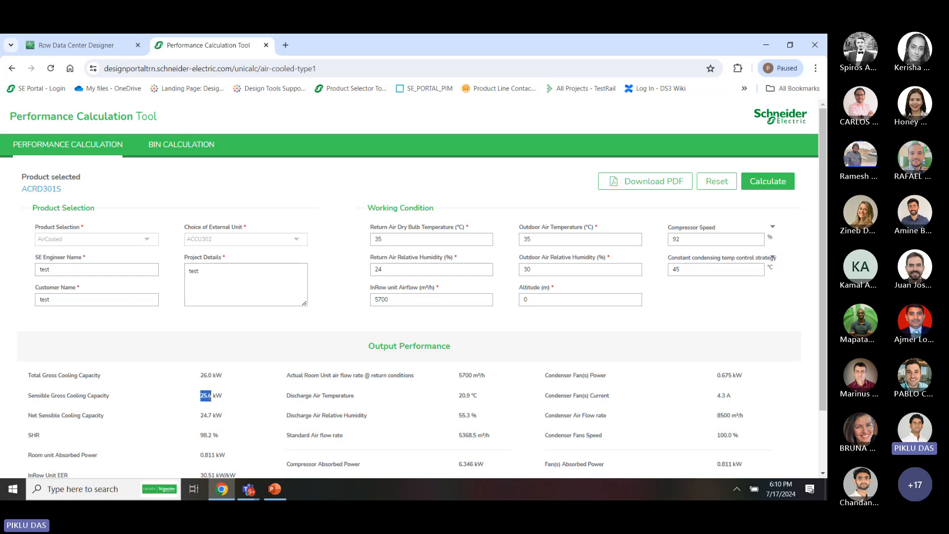
{"action": "left_click", "coordinate": [221, 396]}
{"action": "left_click_drag", "start_coordinate": [221, 397], "coordinate": [202, 400]}
Raise the InRow DX 300mm 30kW cooling unit quantity to 4
{"action": "left_click", "coordinate": [94, 47]}
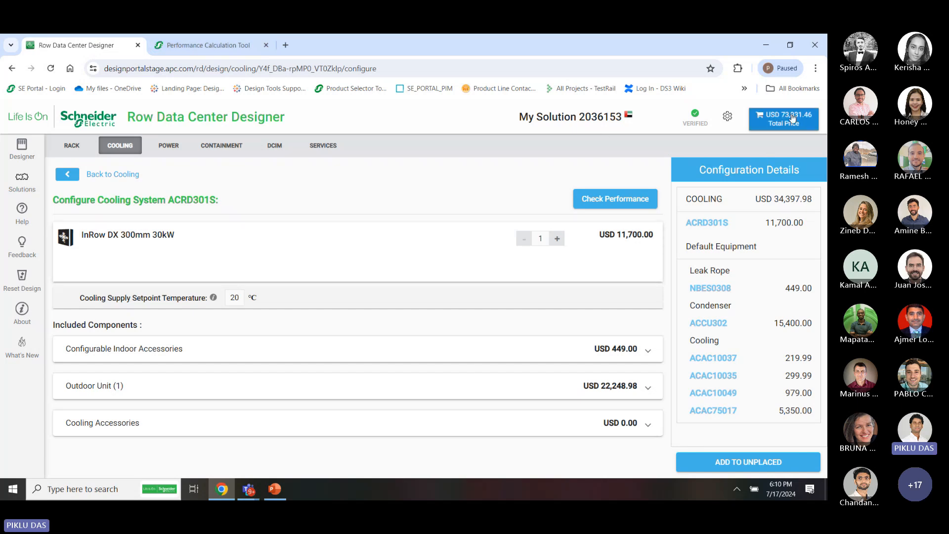
{"action": "left_click", "coordinate": [727, 115]}
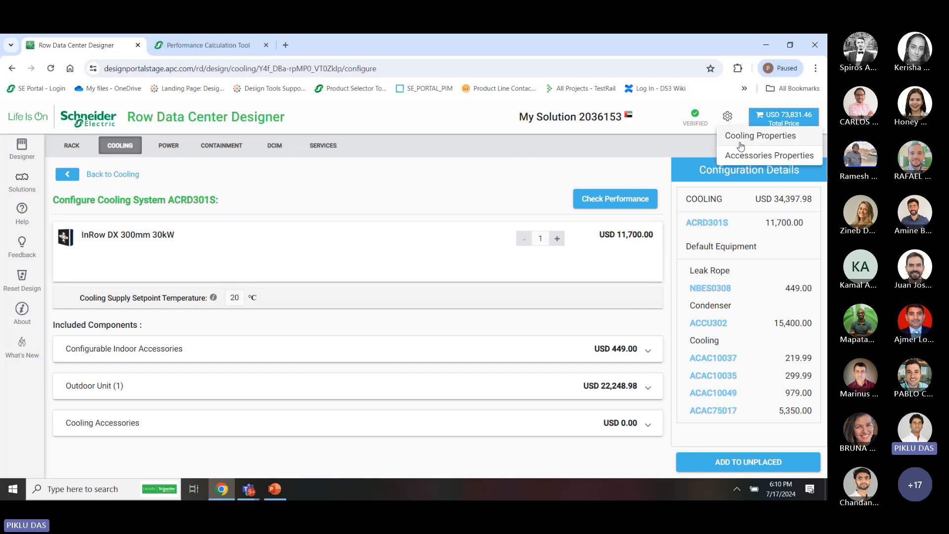
{"action": "left_click", "coordinate": [557, 240]}
{"action": "left_click", "coordinate": [557, 239]}
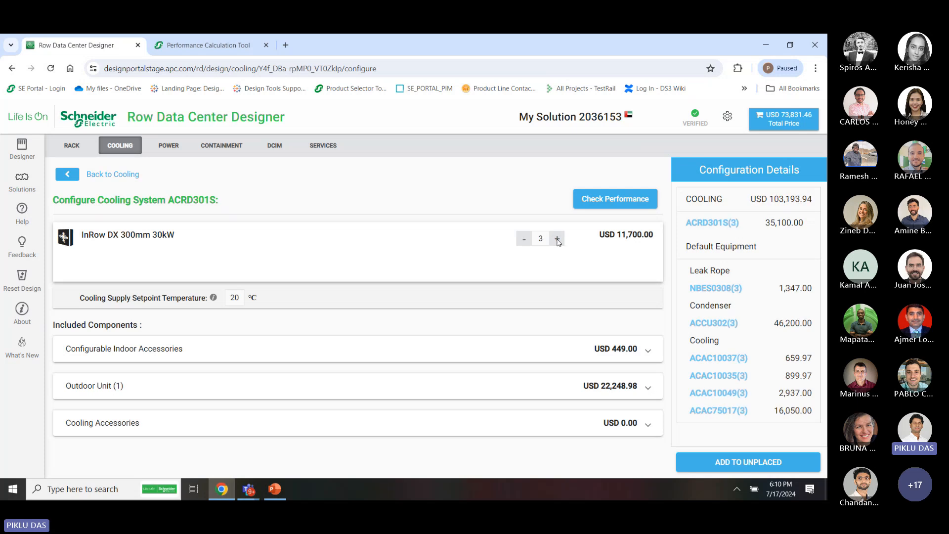
{"action": "left_click", "coordinate": [557, 239]}
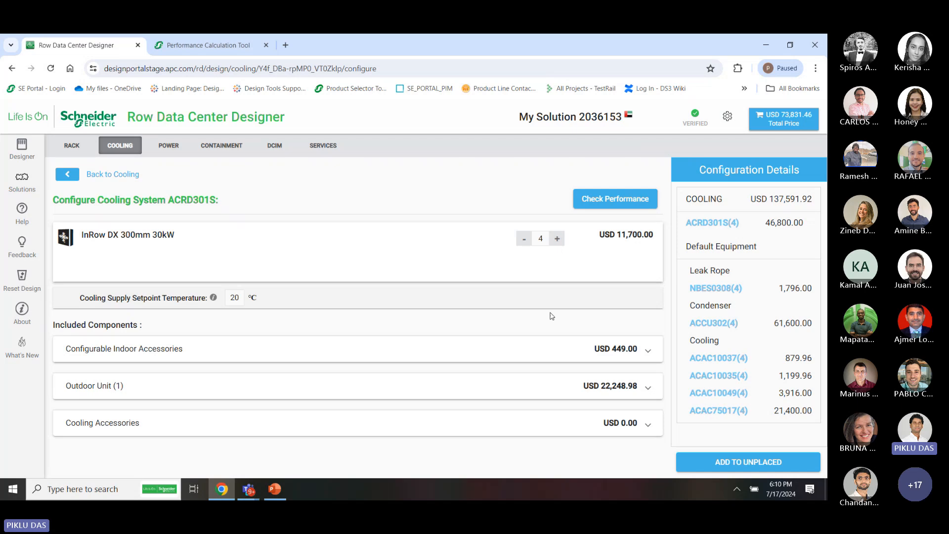
Add the four ACRD301S cooling units to the unplaced equipment
{"action": "left_click", "coordinate": [727, 463]}
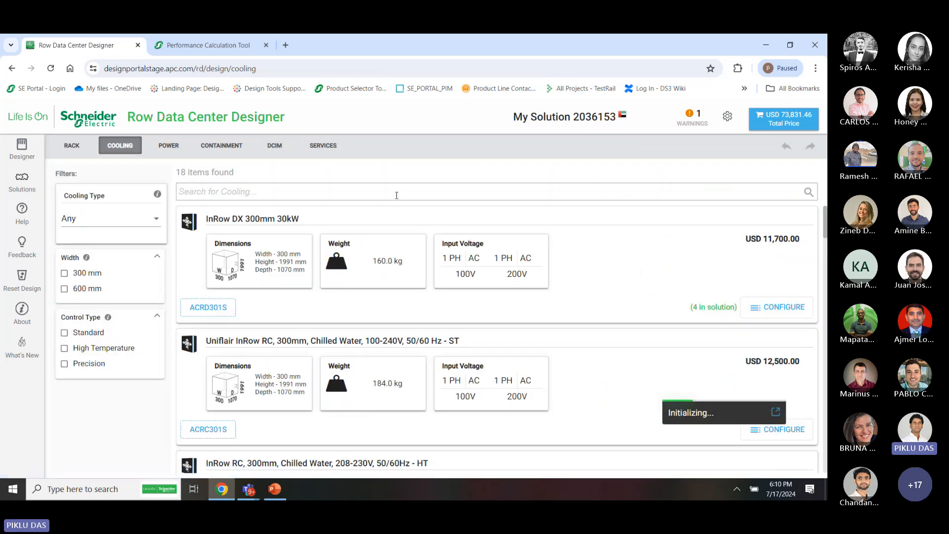
{"action": "left_click", "coordinate": [776, 412]}
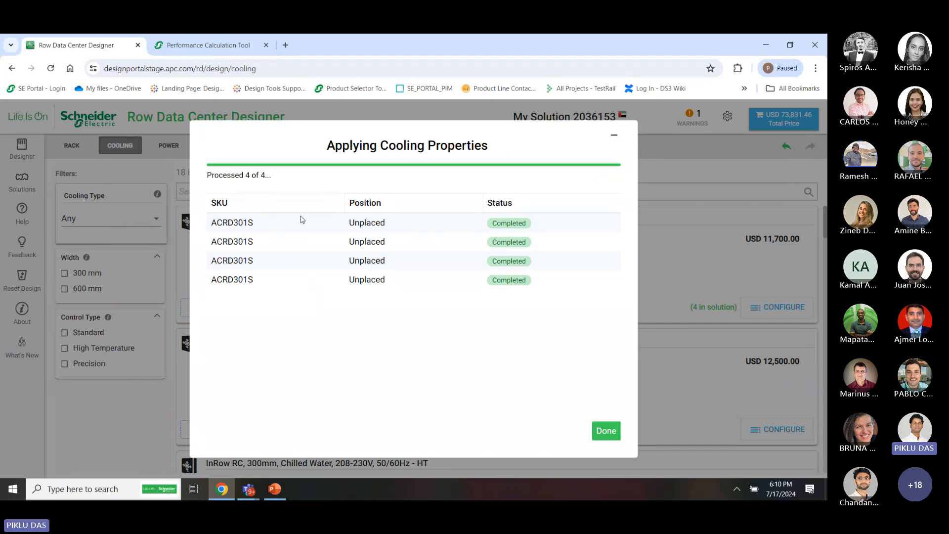
{"action": "left_click", "coordinate": [604, 431]}
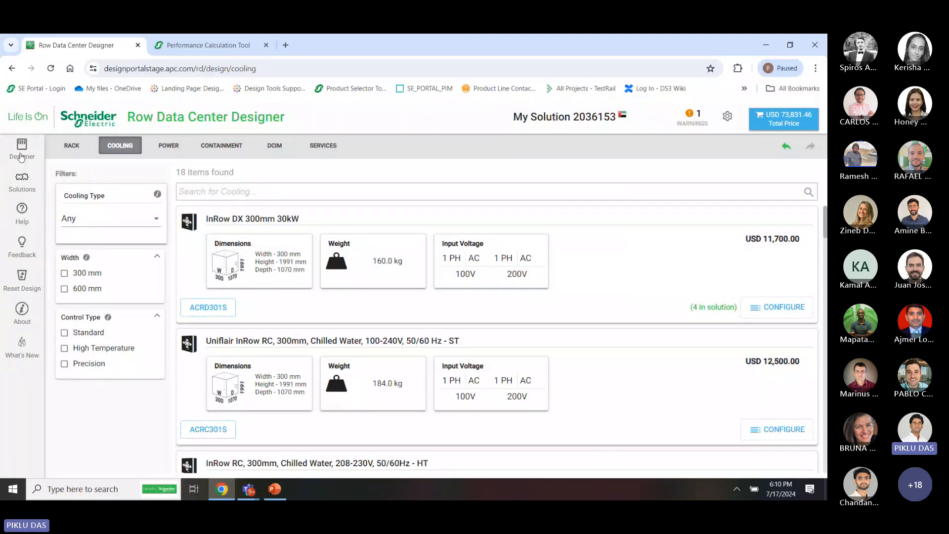
Place ACRD301S cooling units after the first rack in rows A and B
{"action": "left_click", "coordinate": [20, 157]}
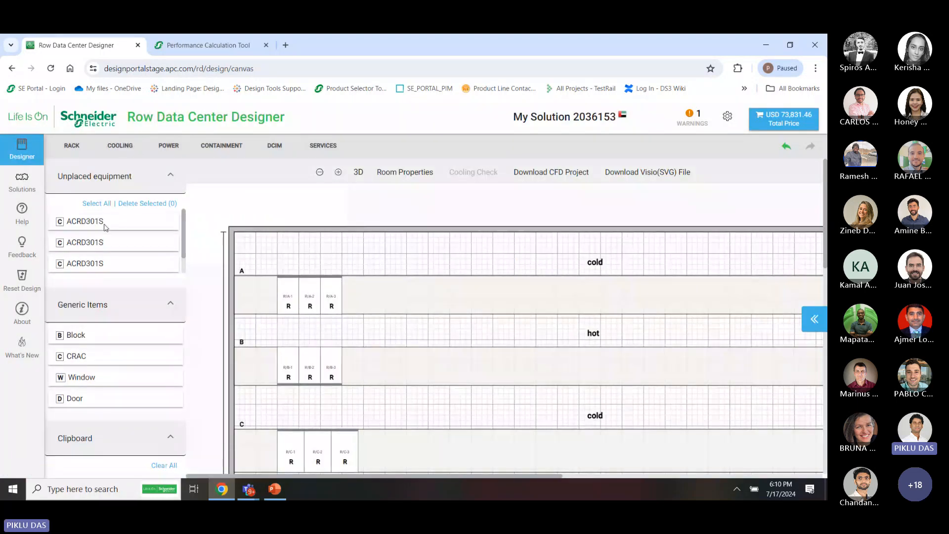
{"action": "left_click", "coordinate": [104, 225]}
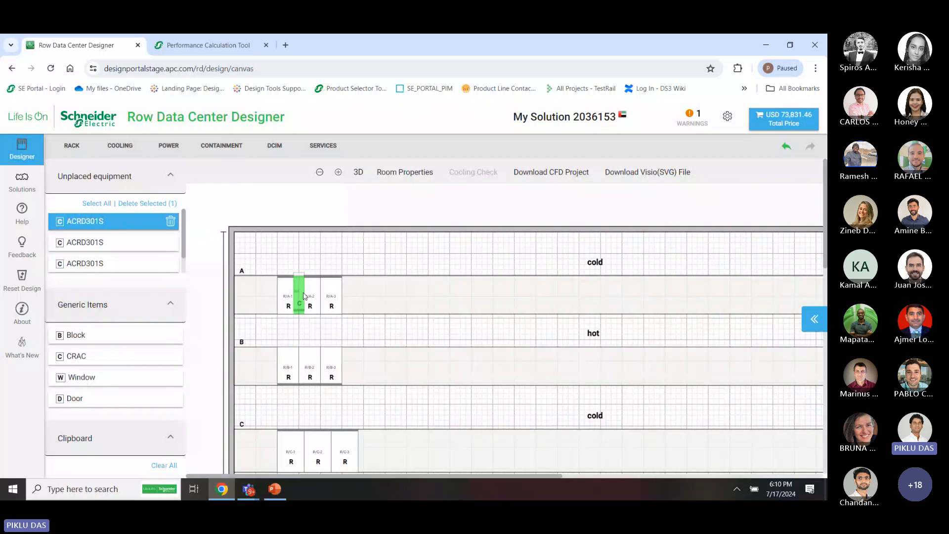
{"action": "left_click", "coordinate": [303, 296]}
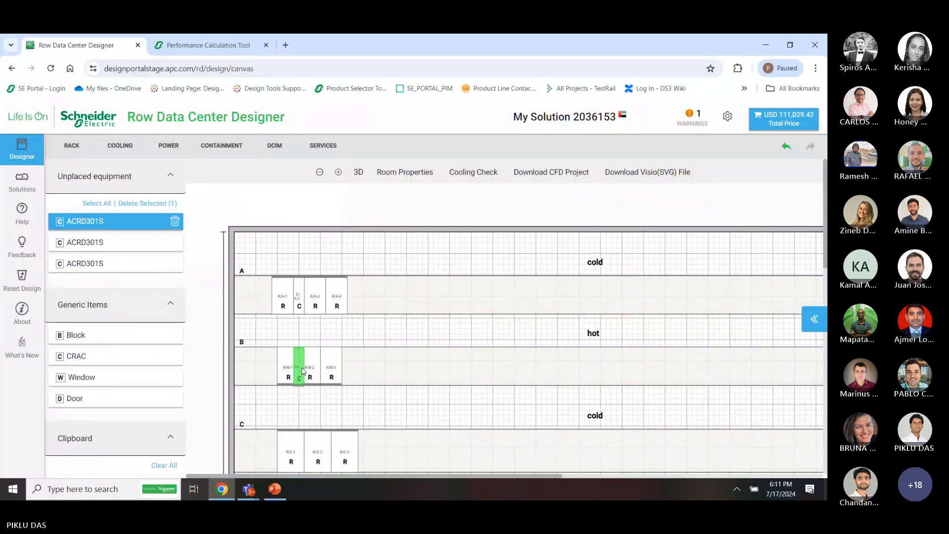
{"action": "left_click", "coordinate": [302, 375]}
{"action": "left_click", "coordinate": [126, 226]}
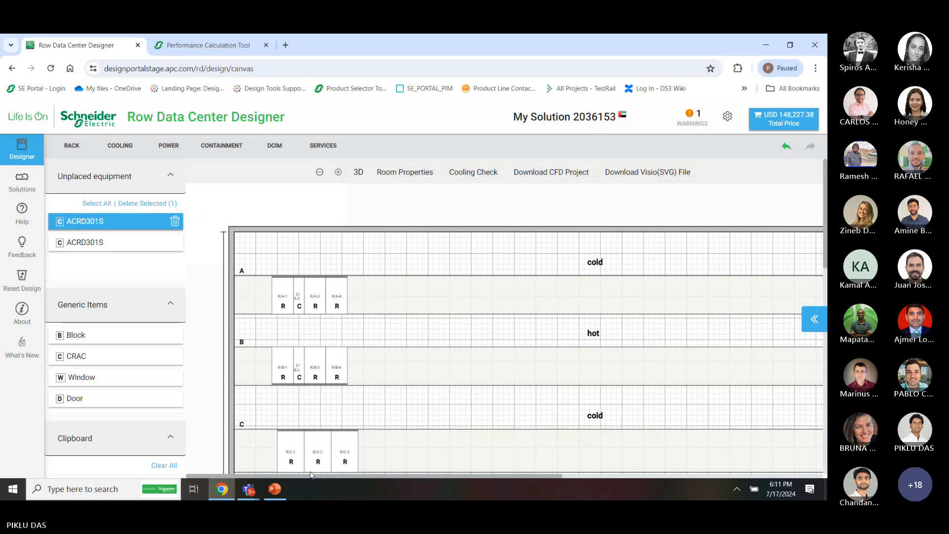
{"action": "key", "text": "Escape"}
Place the remaining ACRD301S units in rows C and D, then run the Cooling Check
{"action": "scroll", "coordinate": [374, 401], "scroll_direction": "down", "scroll_amount": 2}
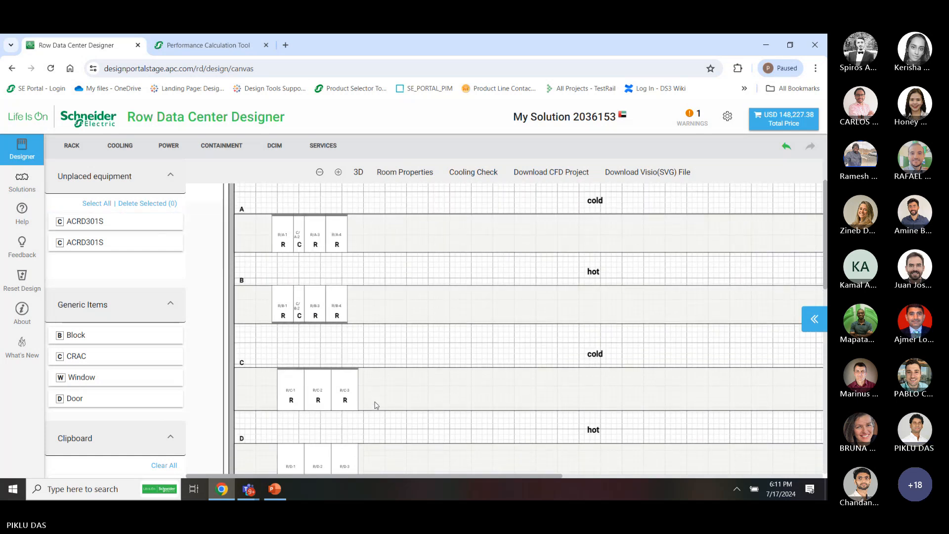
{"action": "left_click", "coordinate": [110, 222]}
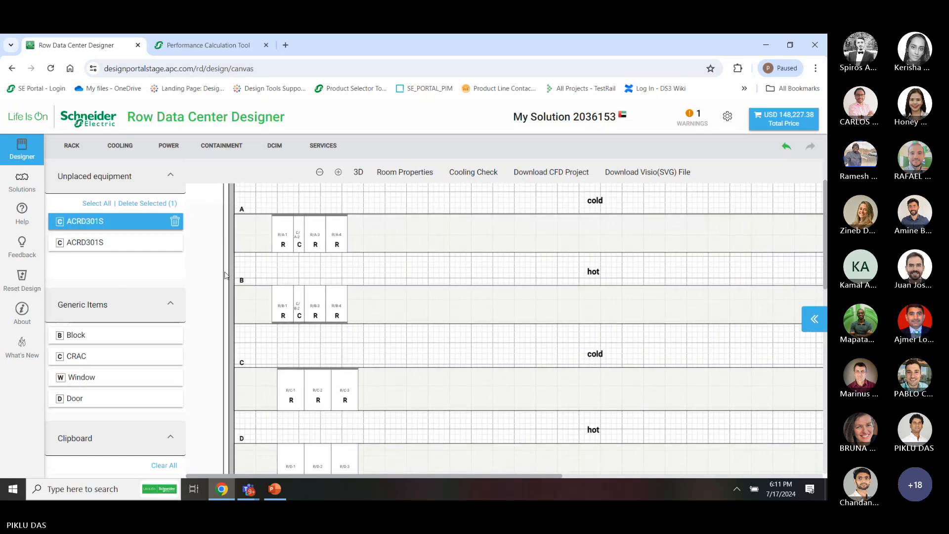
{"action": "left_click", "coordinate": [304, 389]}
{"action": "left_click", "coordinate": [141, 225]}
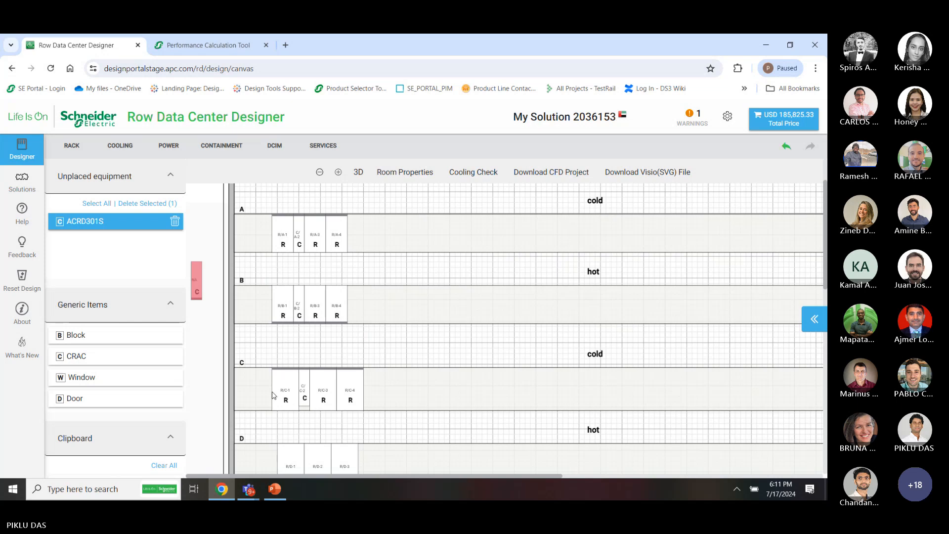
{"action": "left_click", "coordinate": [312, 467]}
{"action": "scroll", "coordinate": [319, 333], "scroll_direction": "down", "scroll_amount": 1}
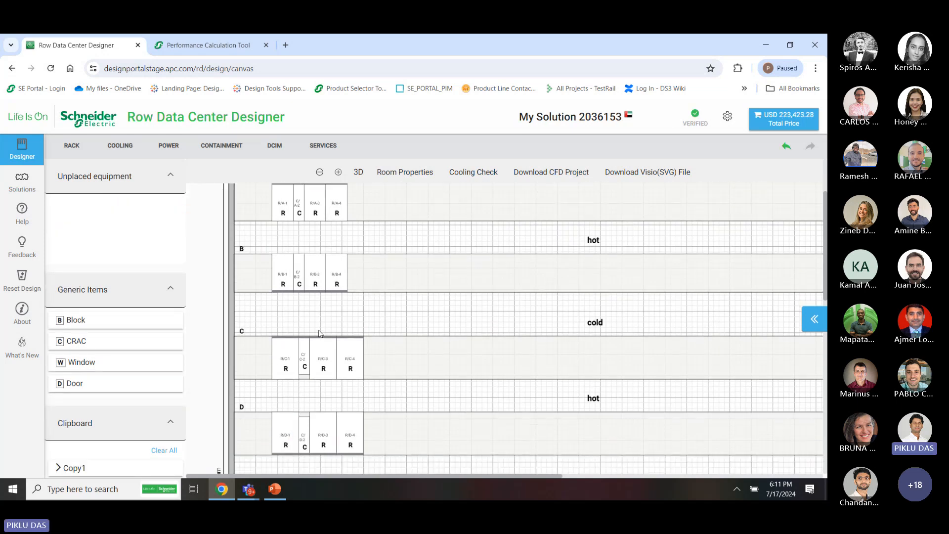
{"action": "scroll", "coordinate": [319, 334], "scroll_direction": "up", "scroll_amount": 1}
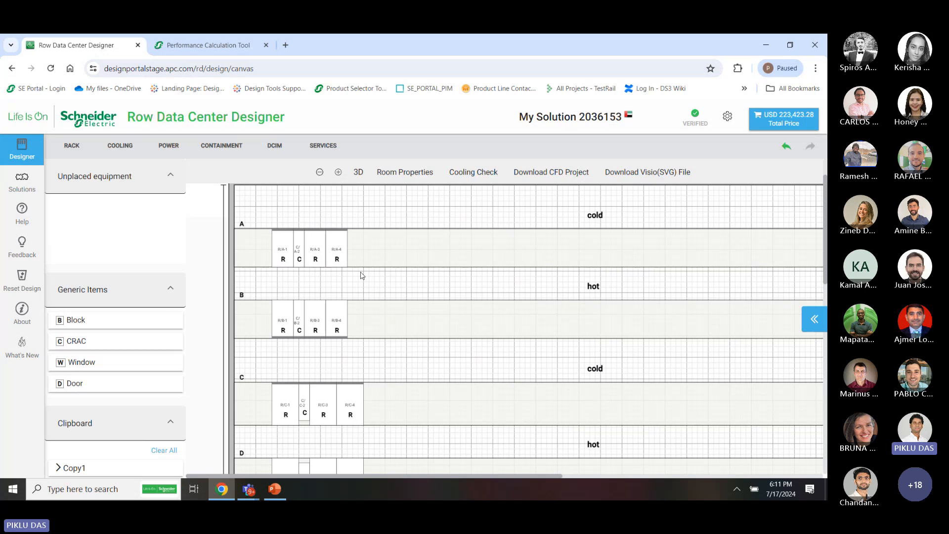
{"action": "scroll", "coordinate": [362, 275], "scroll_direction": "up", "scroll_amount": 1}
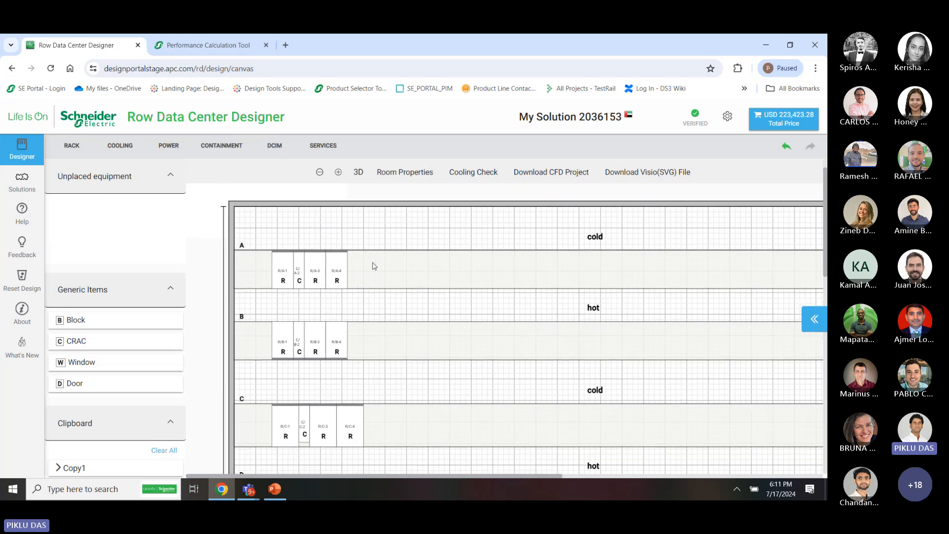
{"action": "left_click", "coordinate": [479, 174]}
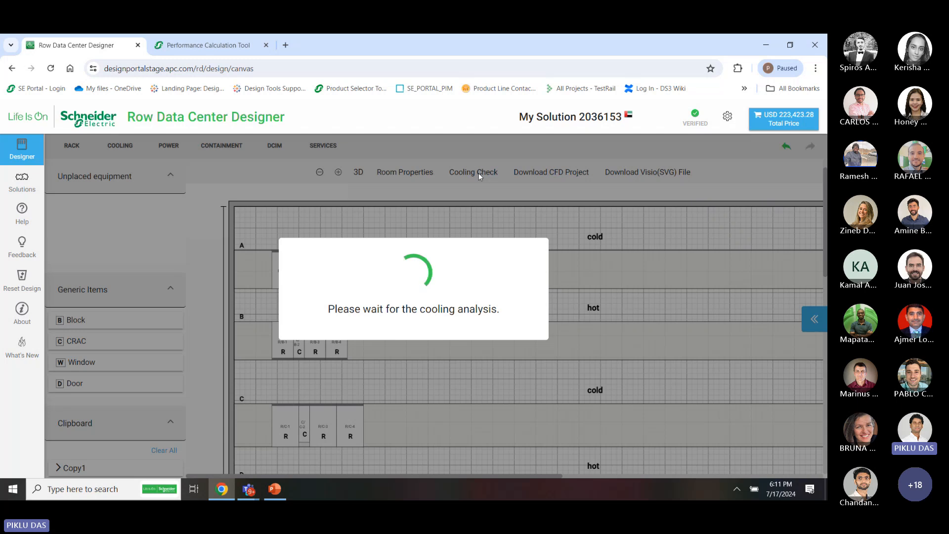
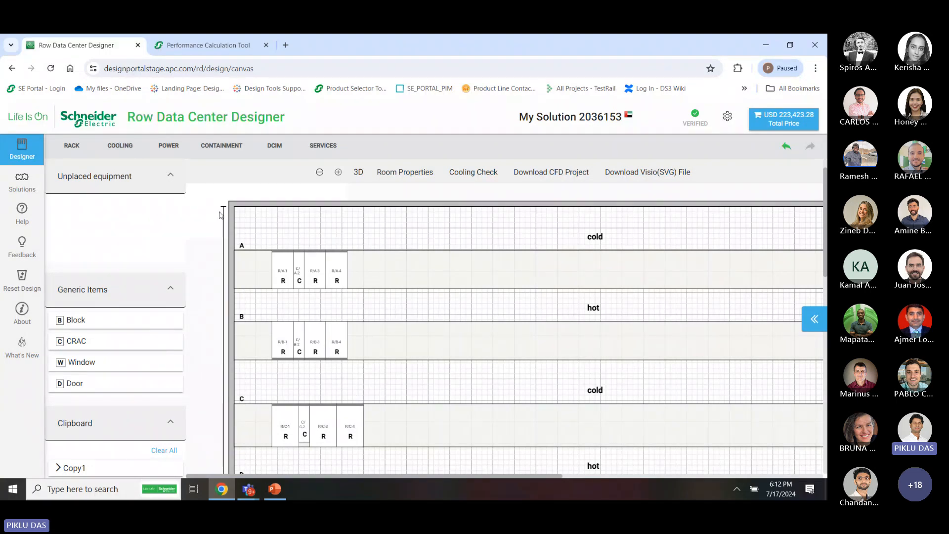
Browse the power options: distribution units, rack PDUs, Symmetra PX 250/500, and Galaxy and Easy UPS
{"action": "left_click", "coordinate": [168, 146]}
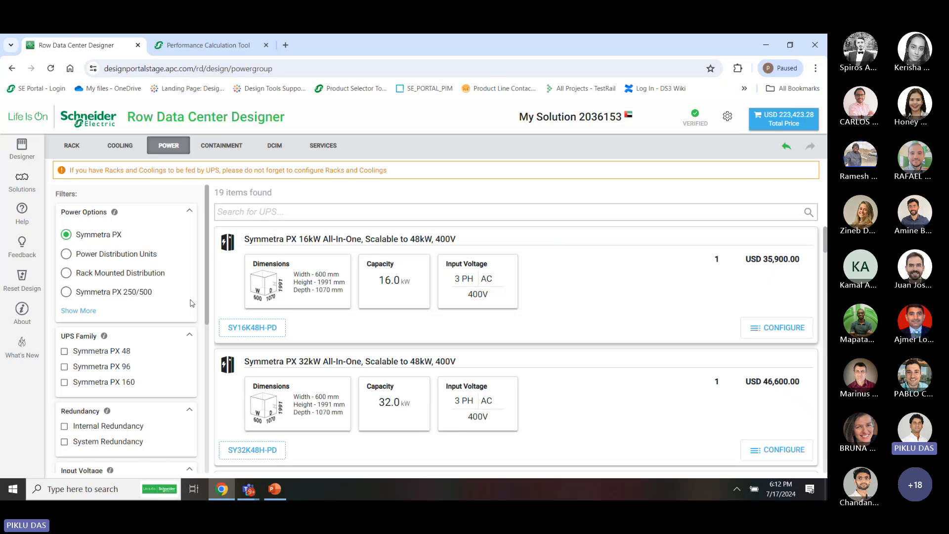
{"action": "left_click", "coordinate": [82, 312]}
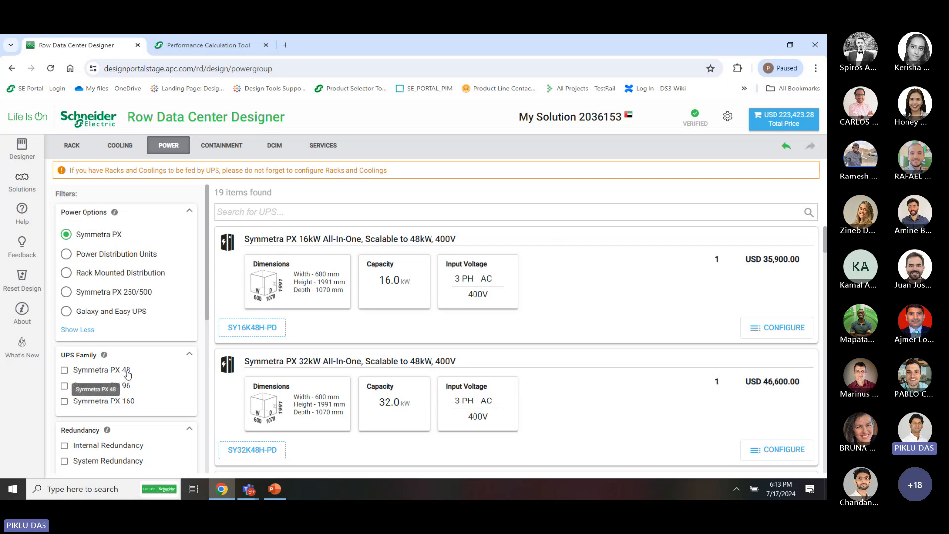
{"action": "left_click", "coordinate": [96, 253]}
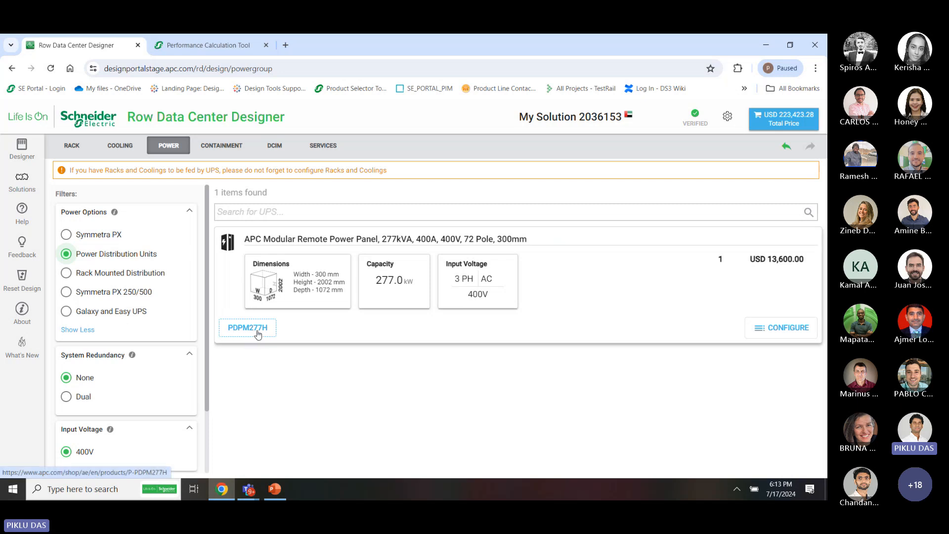
{"action": "left_click", "coordinate": [127, 277]}
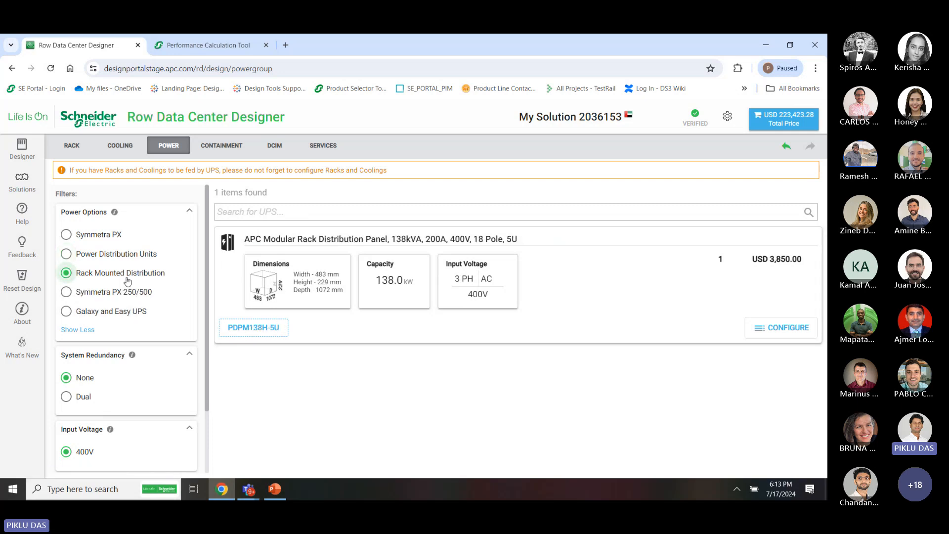
{"action": "left_click", "coordinate": [128, 294]}
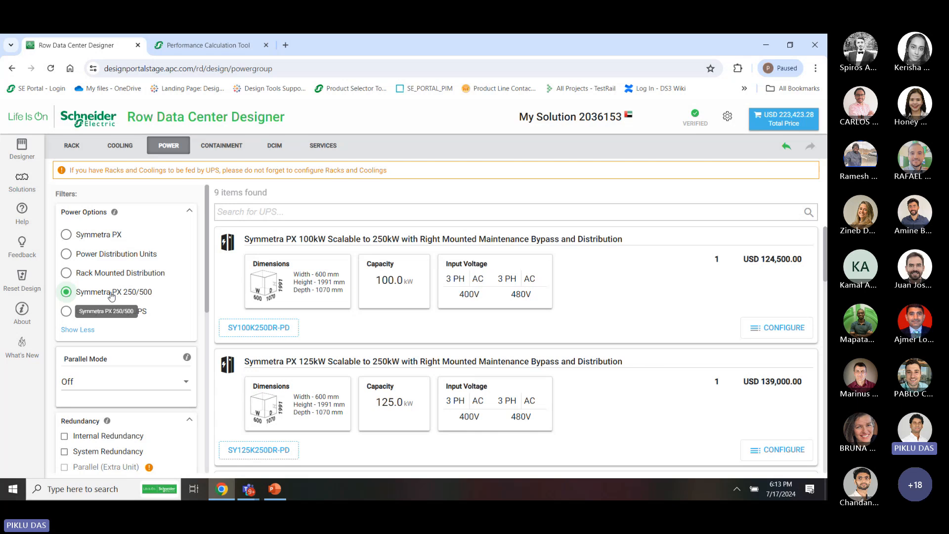
{"action": "left_click", "coordinate": [127, 314]}
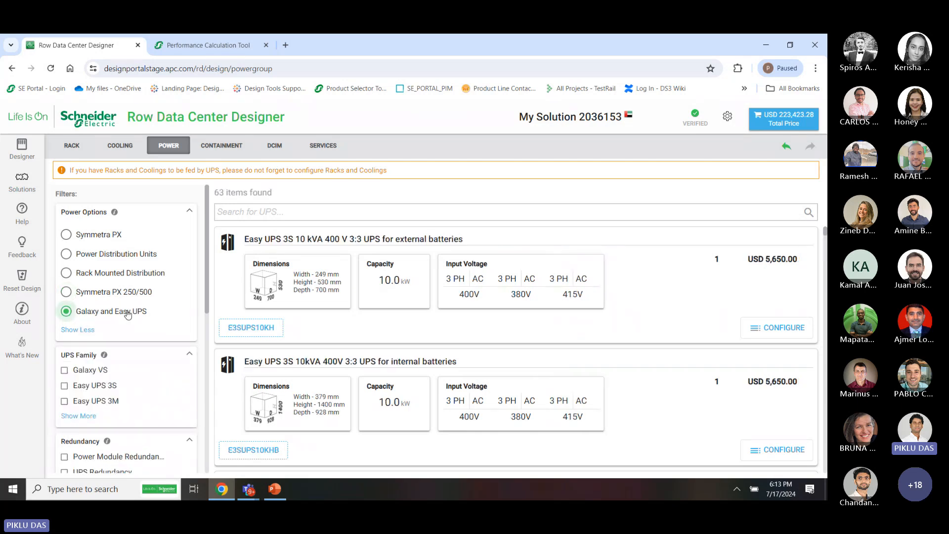
{"action": "left_click", "coordinate": [92, 417]}
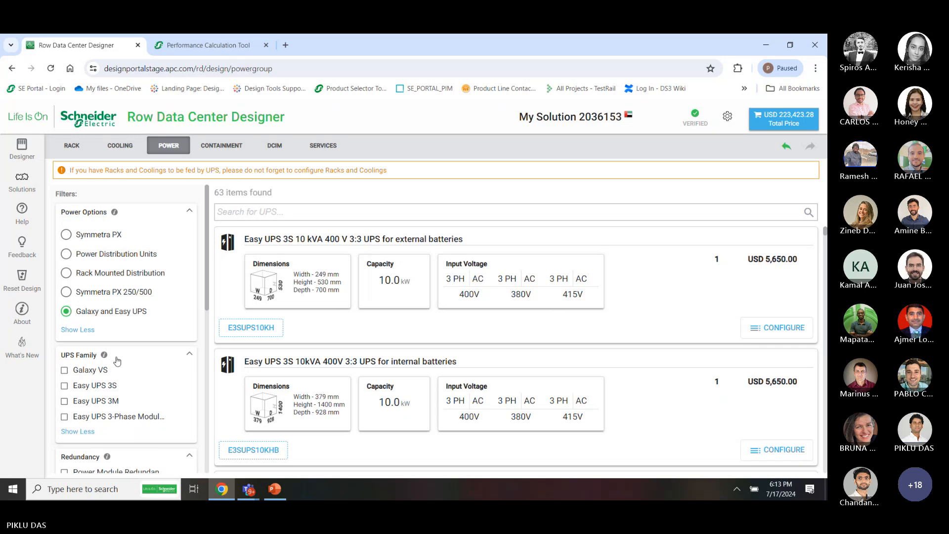
Compare Symmetra PX, distribution units, Symmetra PX 250/500 and Galaxy/Easy UPS, ending on Symmetra PX
{"action": "left_click", "coordinate": [91, 237]}
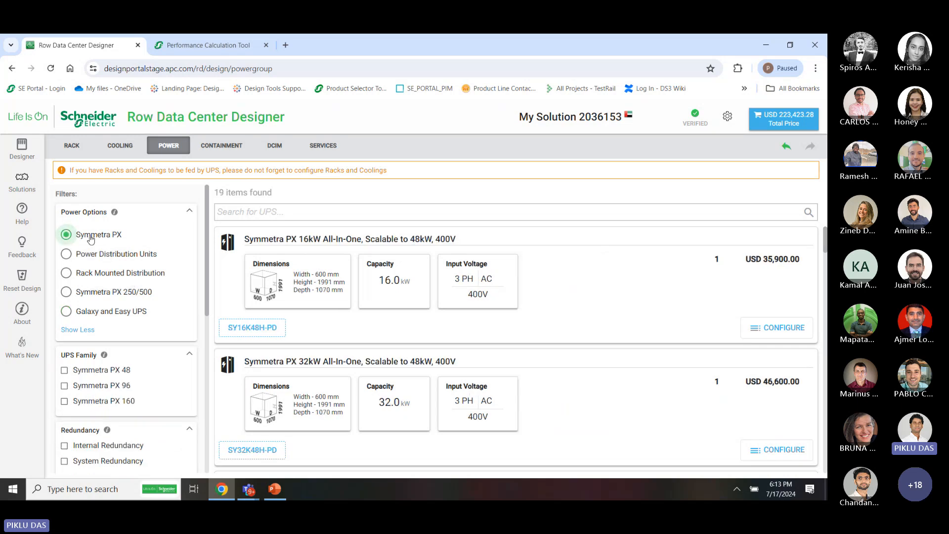
{"action": "left_click", "coordinate": [110, 258]}
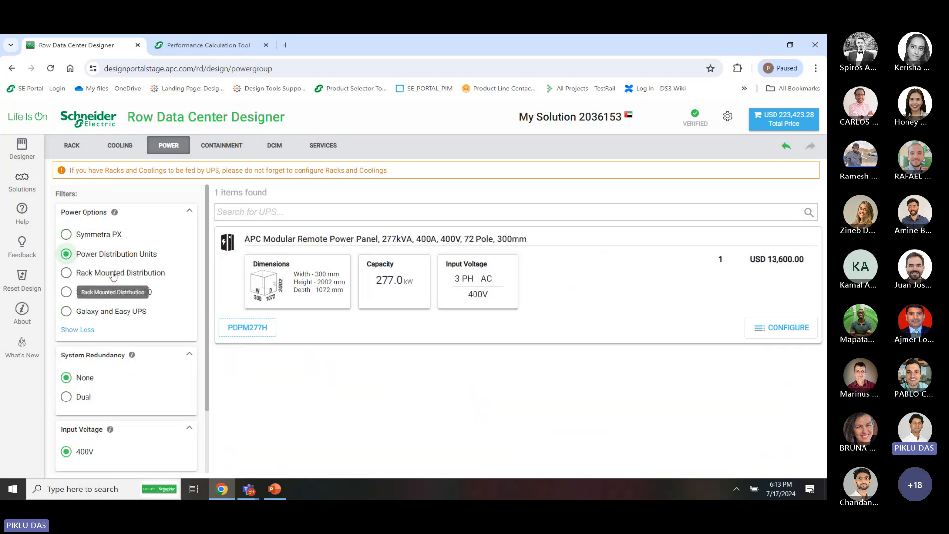
{"action": "left_click", "coordinate": [110, 292]}
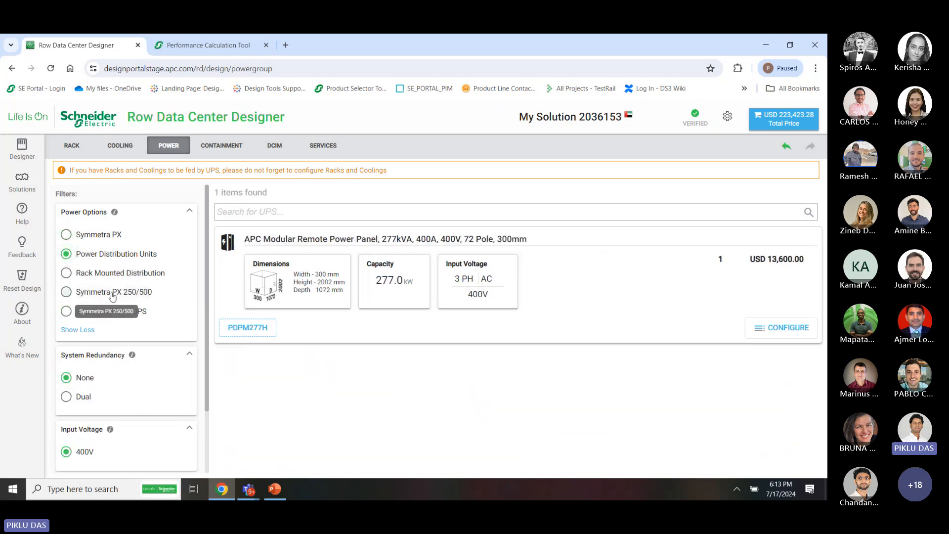
{"action": "left_click", "coordinate": [101, 238]}
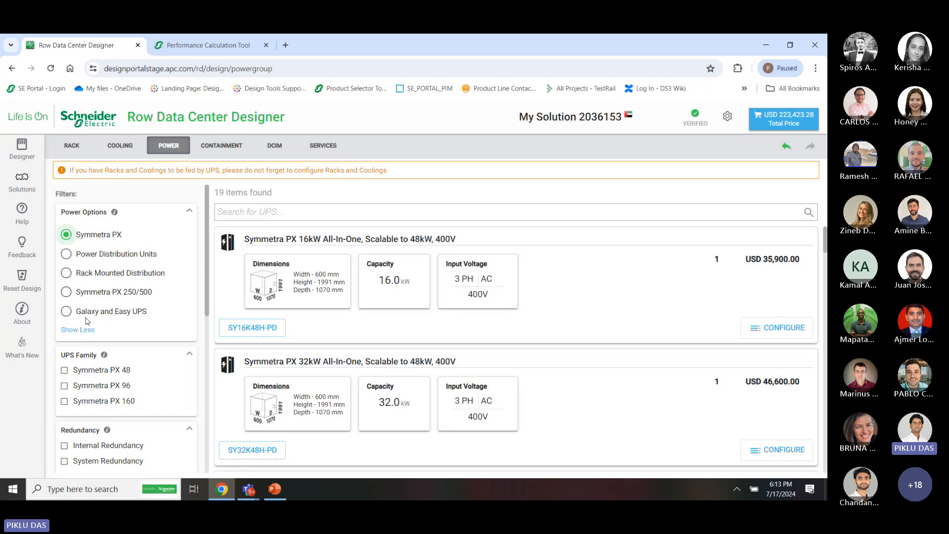
{"action": "left_click", "coordinate": [66, 311]}
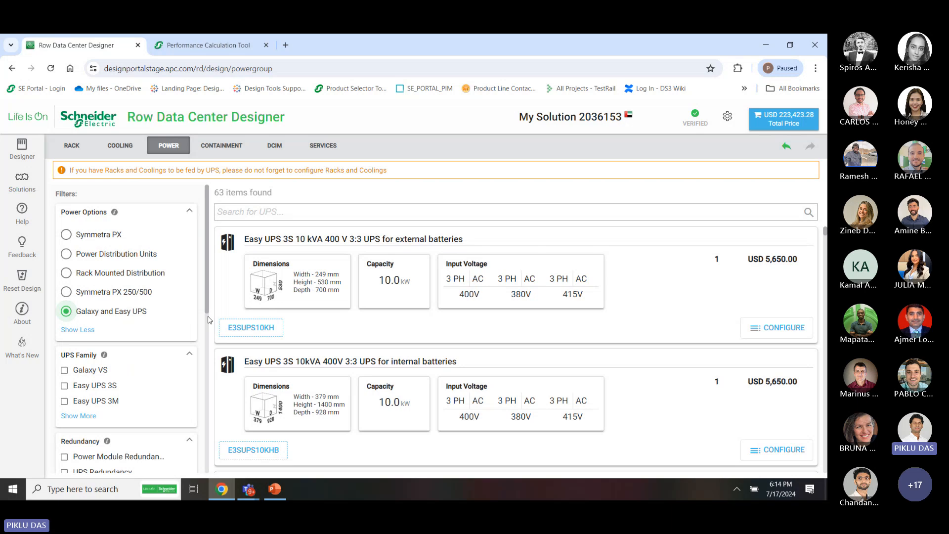
{"action": "left_click", "coordinate": [106, 240]}
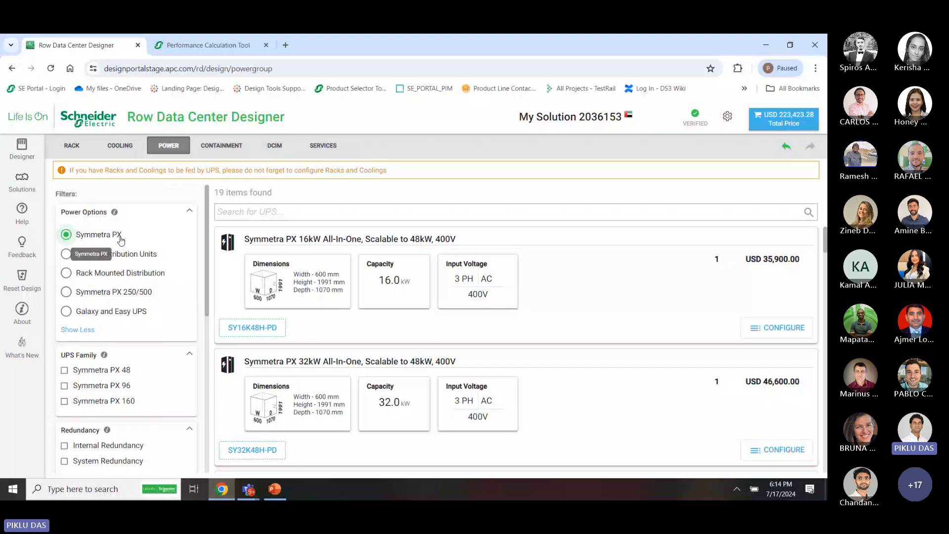
Review the Existing Equipment the UPS could power, then go back to the room layout
{"action": "scroll", "coordinate": [151, 409], "scroll_direction": "down", "scroll_amount": 3}
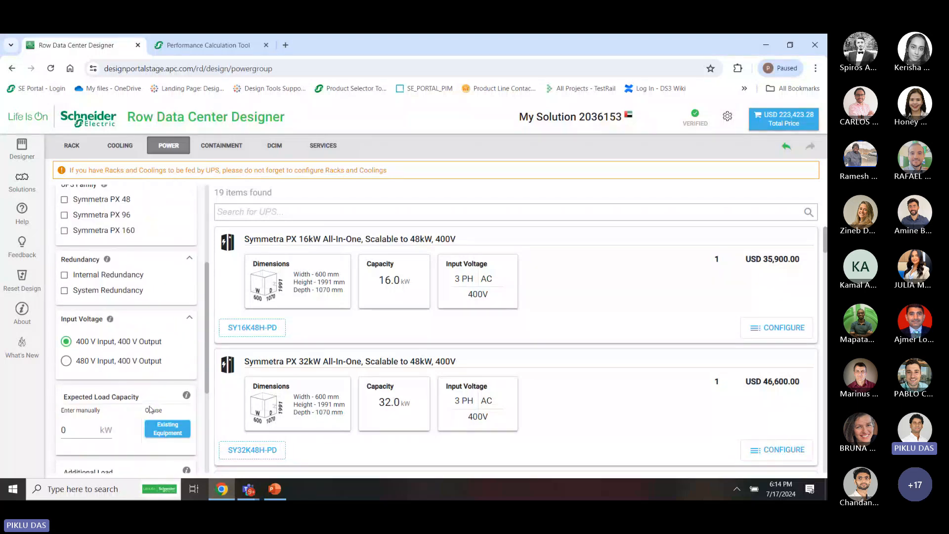
{"action": "scroll", "coordinate": [168, 298], "scroll_direction": "up", "scroll_amount": 3}
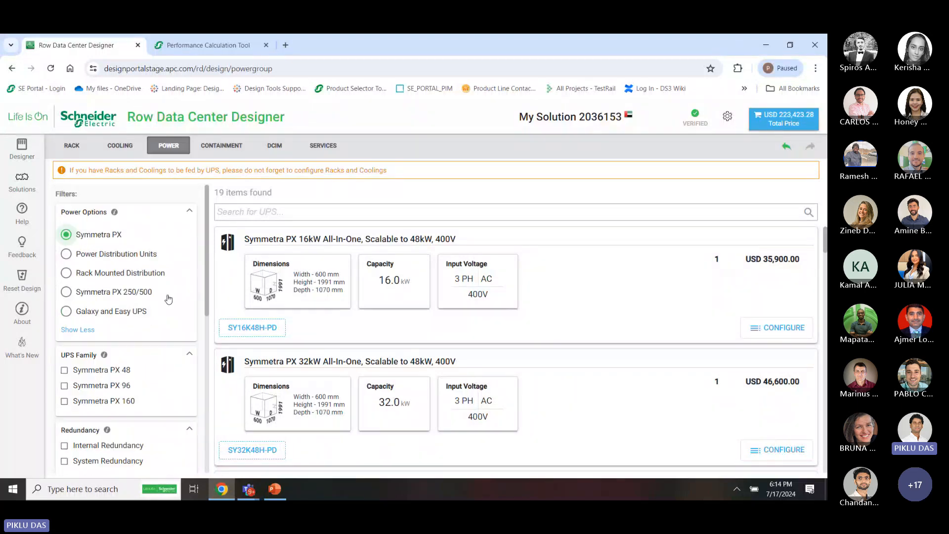
{"action": "scroll", "coordinate": [168, 299], "scroll_direction": "down", "scroll_amount": 3}
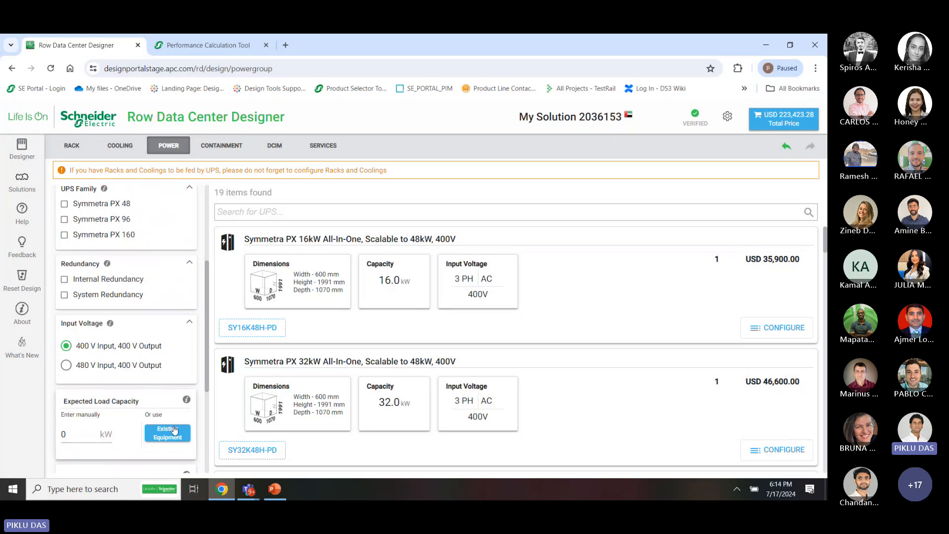
{"action": "left_click", "coordinate": [174, 431]}
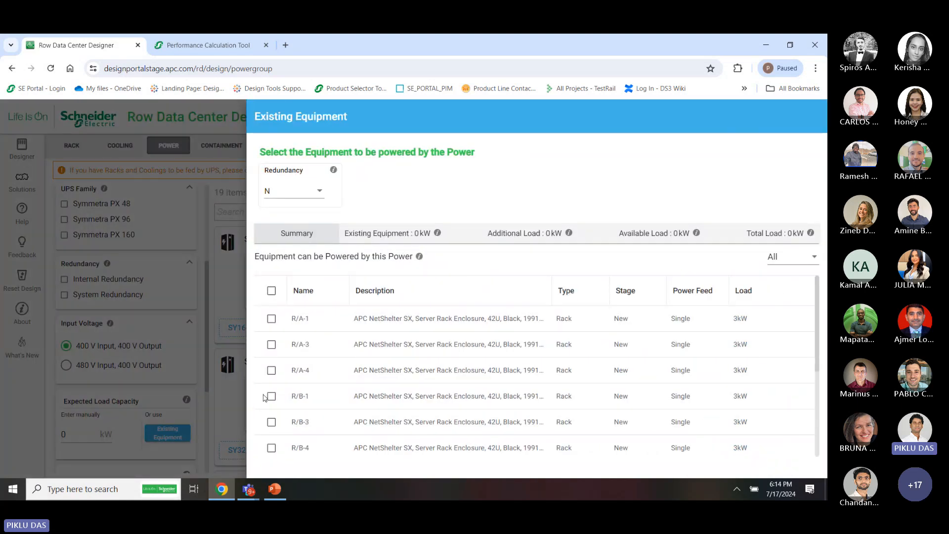
{"action": "scroll", "coordinate": [271, 395], "scroll_direction": "down", "scroll_amount": 3}
{"action": "scroll", "coordinate": [333, 455], "scroll_direction": "up", "scroll_amount": 3}
{"action": "left_click", "coordinate": [205, 199]}
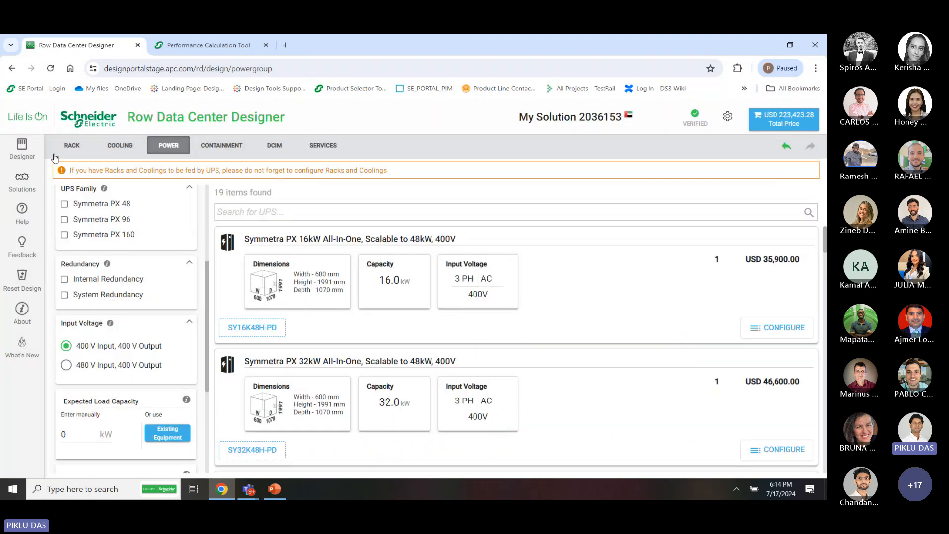
{"action": "left_click", "coordinate": [22, 148]}
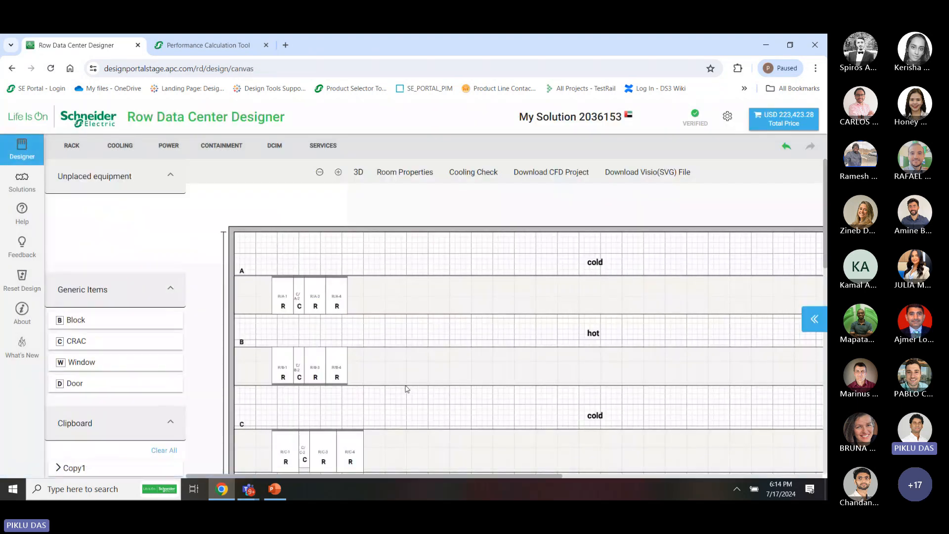
Set the Power Feed of all racks in rows C and D to Dual
{"action": "scroll", "coordinate": [407, 421], "scroll_direction": "down", "scroll_amount": 3}
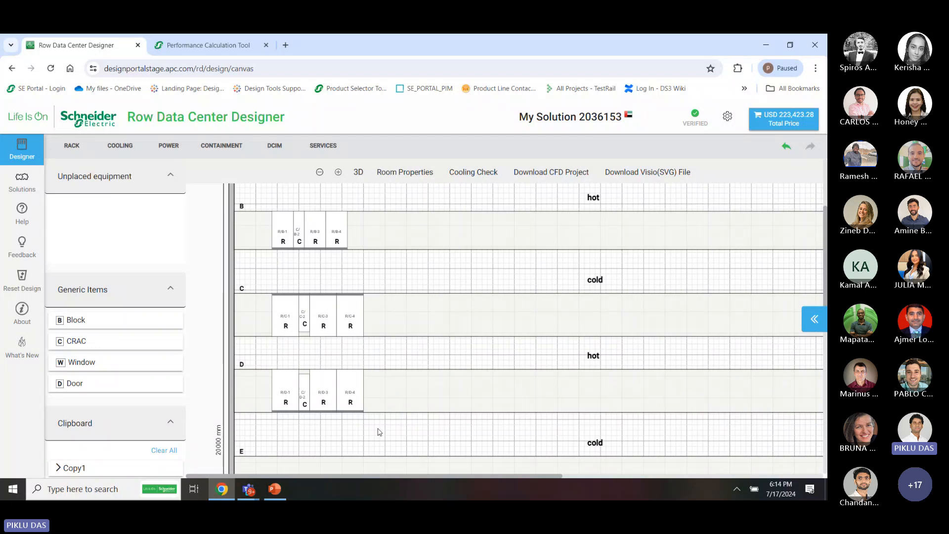
{"action": "left_click_drag", "start_coordinate": [376, 429], "coordinate": [267, 298]}
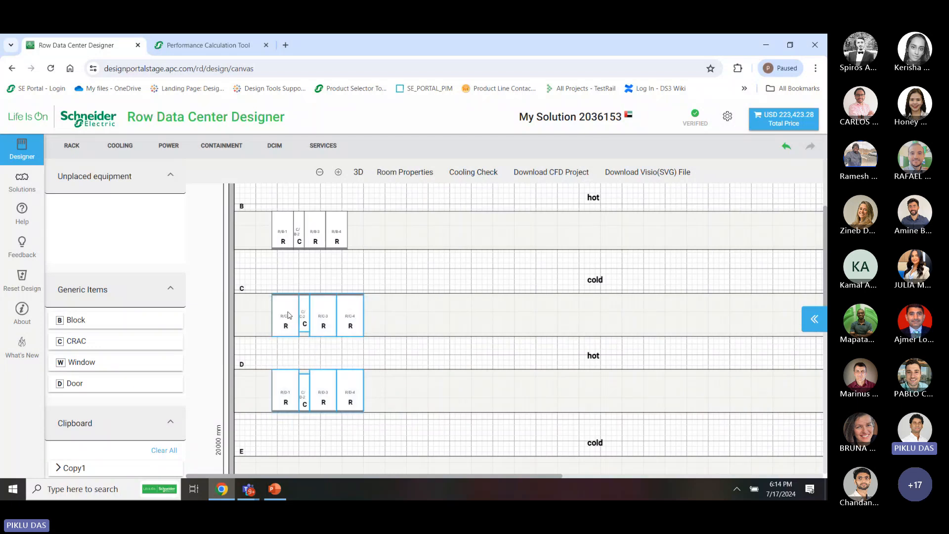
{"action": "right_click", "coordinate": [288, 315]}
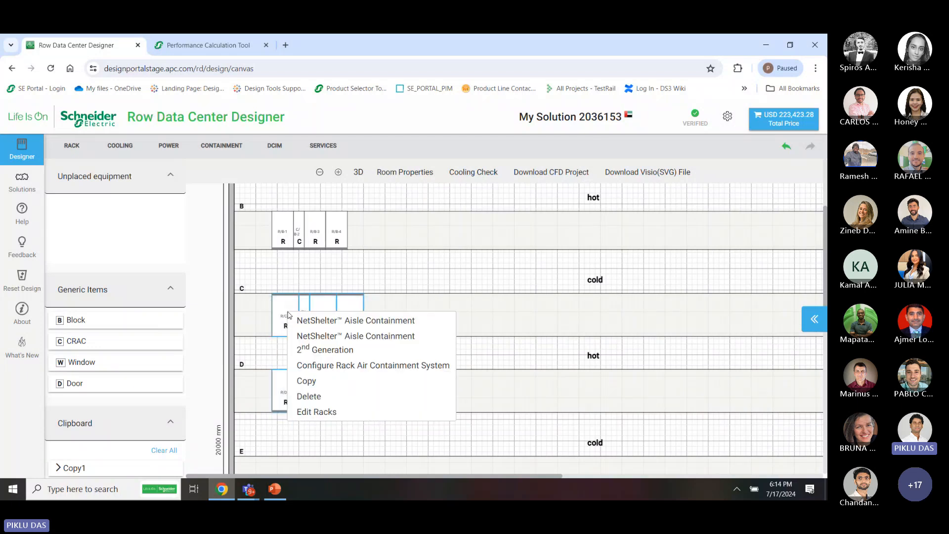
{"action": "left_click", "coordinate": [327, 411]}
{"action": "left_click", "coordinate": [188, 283]}
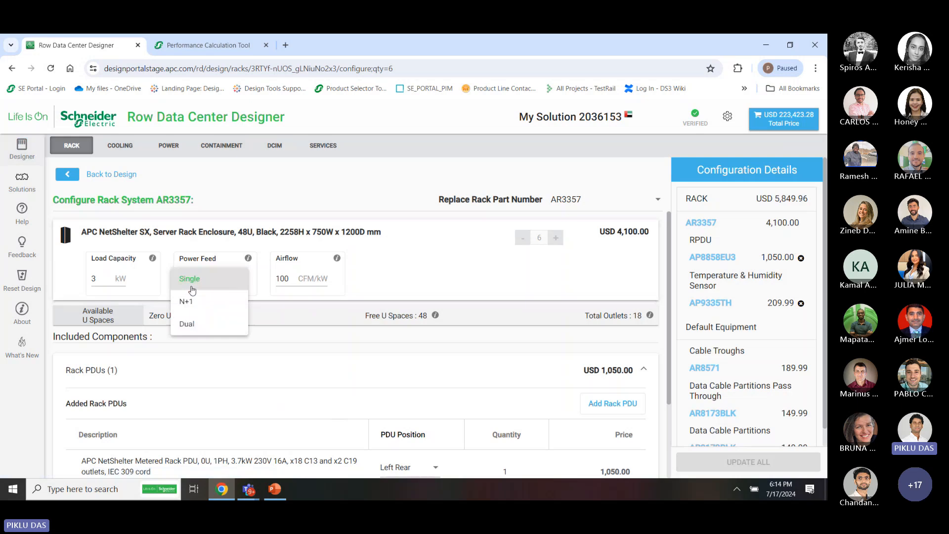
{"action": "left_click", "coordinate": [187, 324]}
{"action": "left_click", "coordinate": [737, 462]}
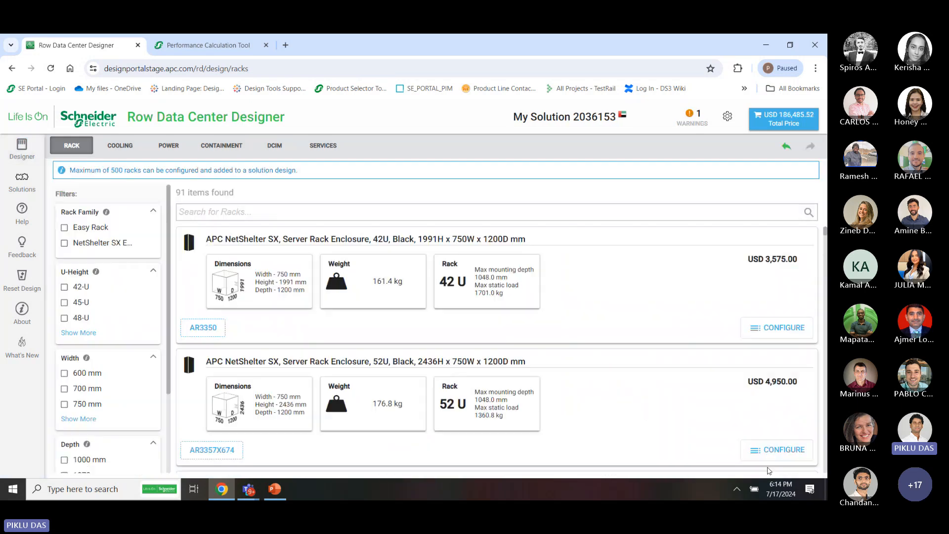
{"action": "left_click", "coordinate": [22, 148]}
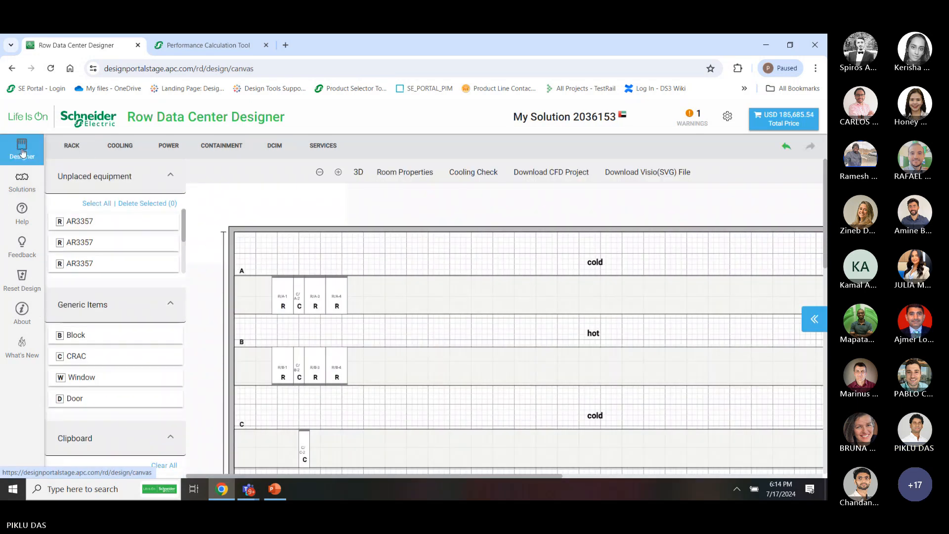
{"action": "left_click", "coordinate": [97, 203]}
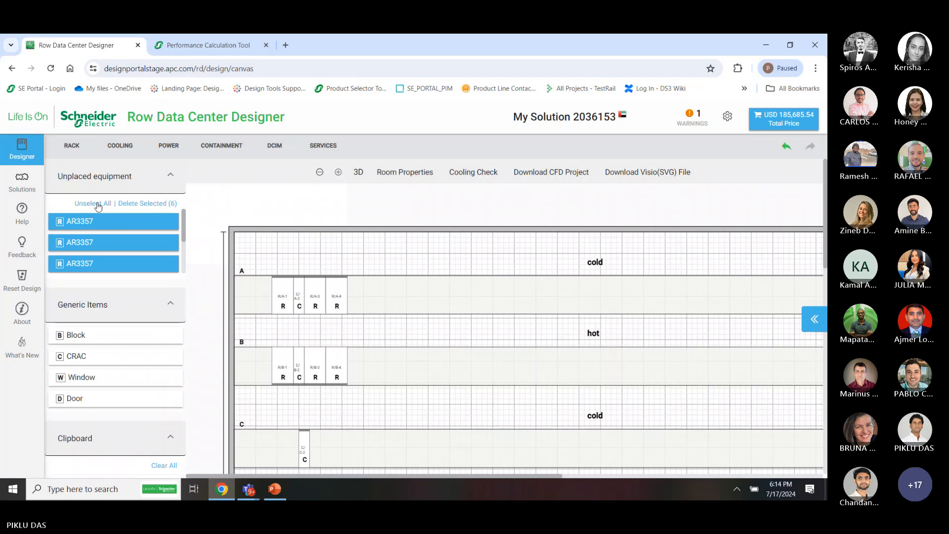
{"action": "left_click_drag", "start_coordinate": [100, 222], "coordinate": [520, 464]}
{"action": "scroll", "coordinate": [520, 326], "scroll_direction": "down", "scroll_amount": 3}
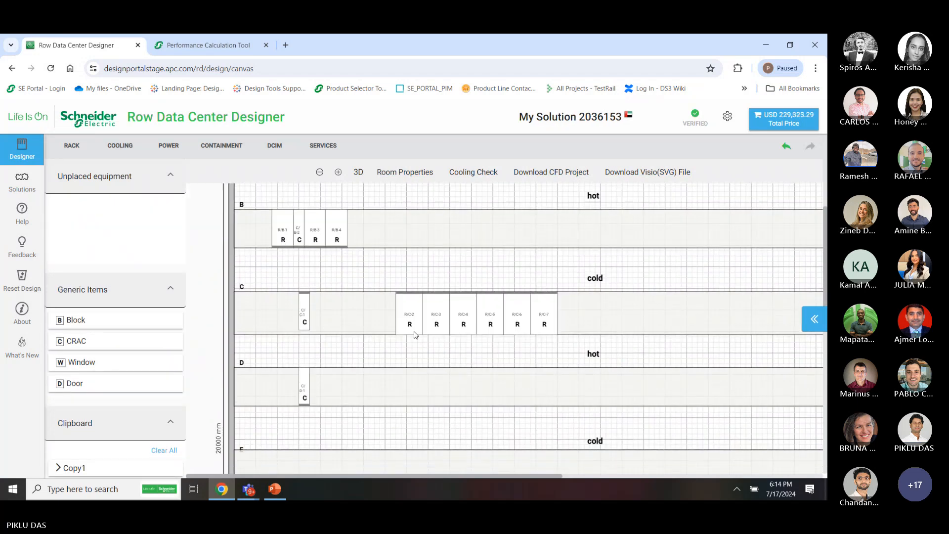
{"action": "left_click_drag", "start_coordinate": [308, 324], "coordinate": [450, 339]}
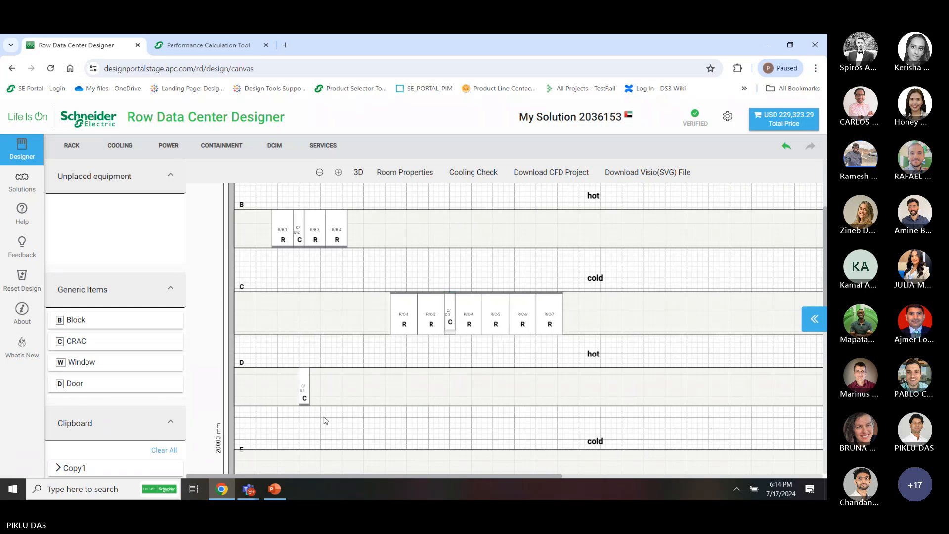
{"action": "left_click_drag", "start_coordinate": [305, 395], "coordinate": [468, 402]}
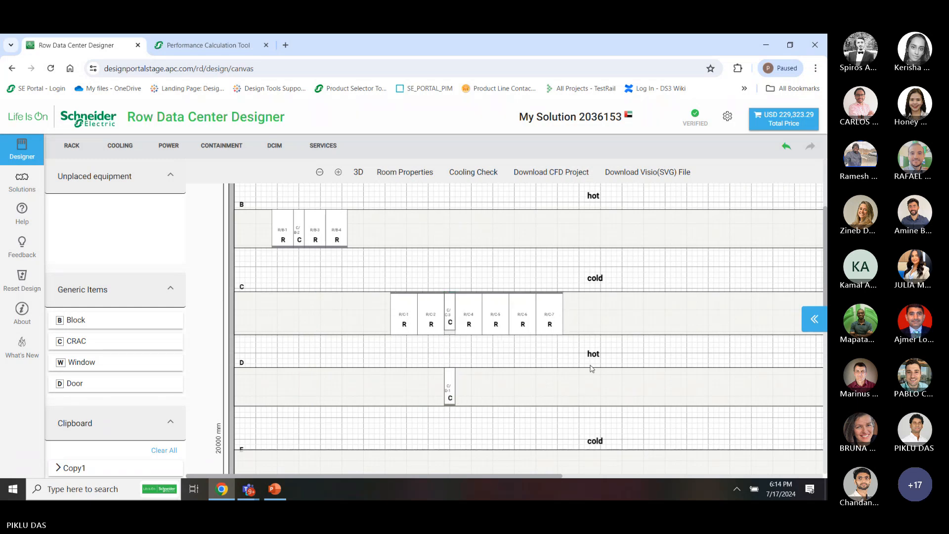
{"action": "left_click_drag", "start_coordinate": [590, 365], "coordinate": [326, 383]}
{"action": "left_click_drag", "start_coordinate": [450, 390], "coordinate": [379, 396]}
{"action": "left_click_drag", "start_coordinate": [428, 428], "coordinate": [409, 388]}
{"action": "left_click_drag", "start_coordinate": [491, 423], "coordinate": [326, 307]}
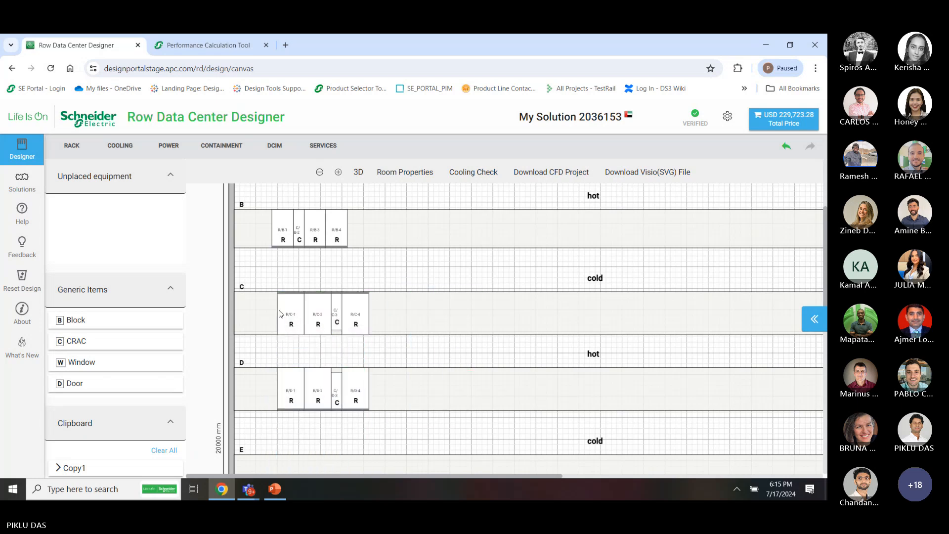
{"action": "scroll", "coordinate": [325, 304], "scroll_direction": "up", "scroll_amount": 3}
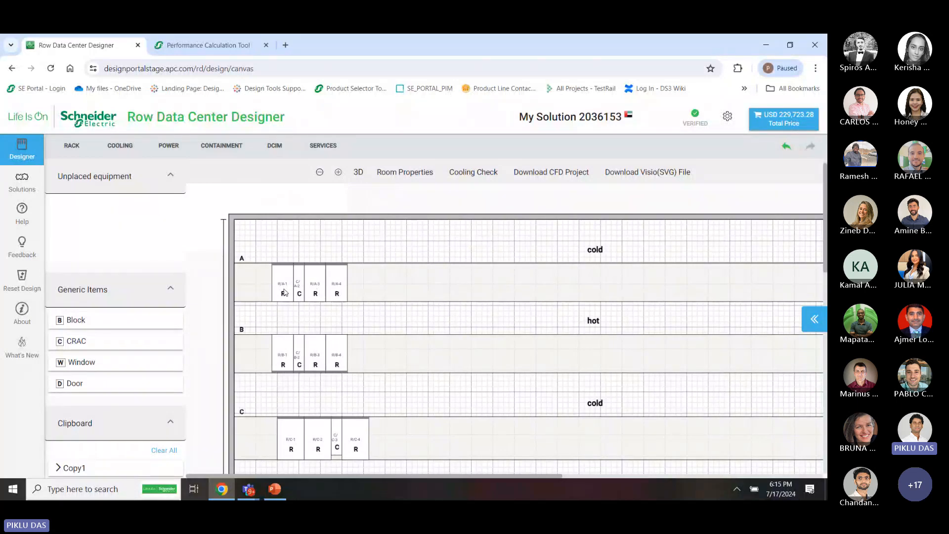
{"action": "scroll", "coordinate": [342, 360], "scroll_direction": "down", "scroll_amount": 2}
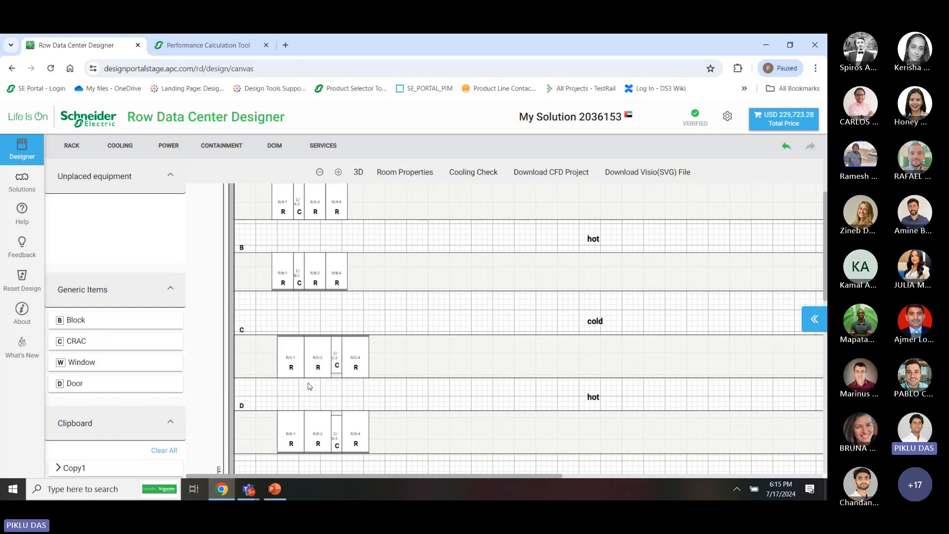
Open the UPS catalogue's Existing Equipment list for the expected load
{"action": "left_click", "coordinate": [172, 149]}
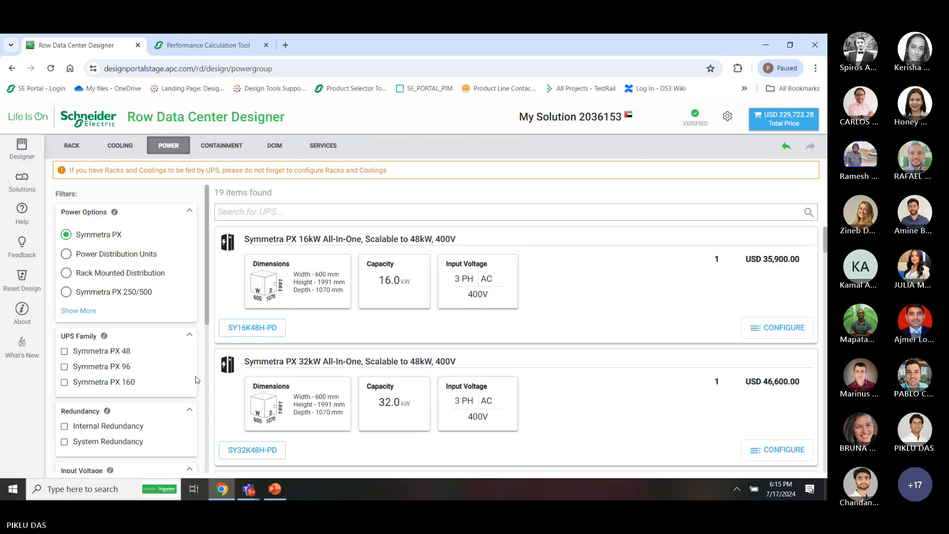
{"action": "scroll", "coordinate": [196, 378], "scroll_direction": "down", "scroll_amount": 3}
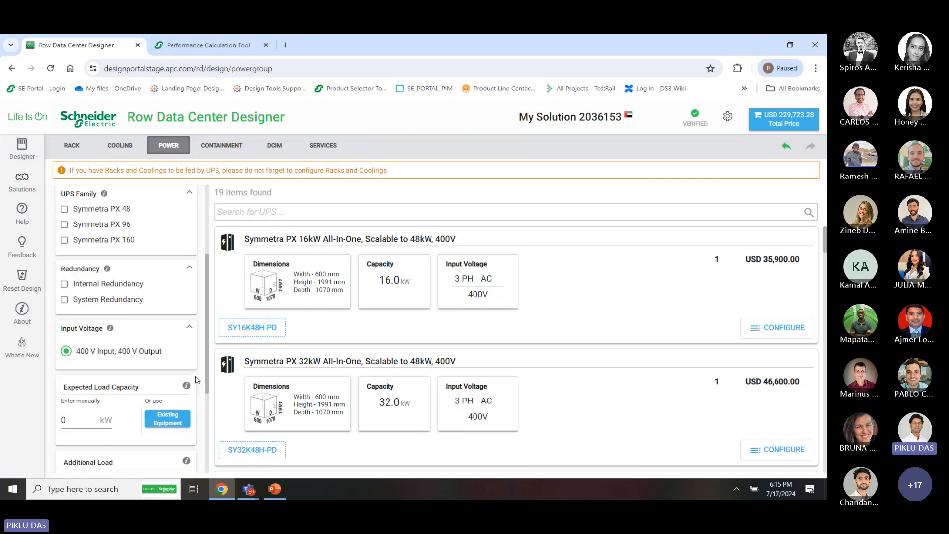
{"action": "left_click", "coordinate": [167, 419]}
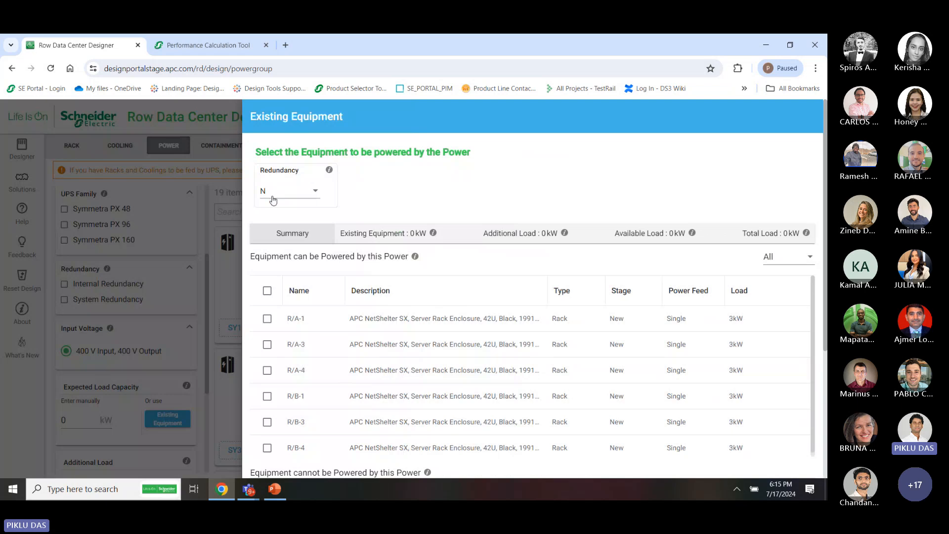
{"action": "scroll", "coordinate": [324, 345], "scroll_direction": "down", "scroll_amount": 3}
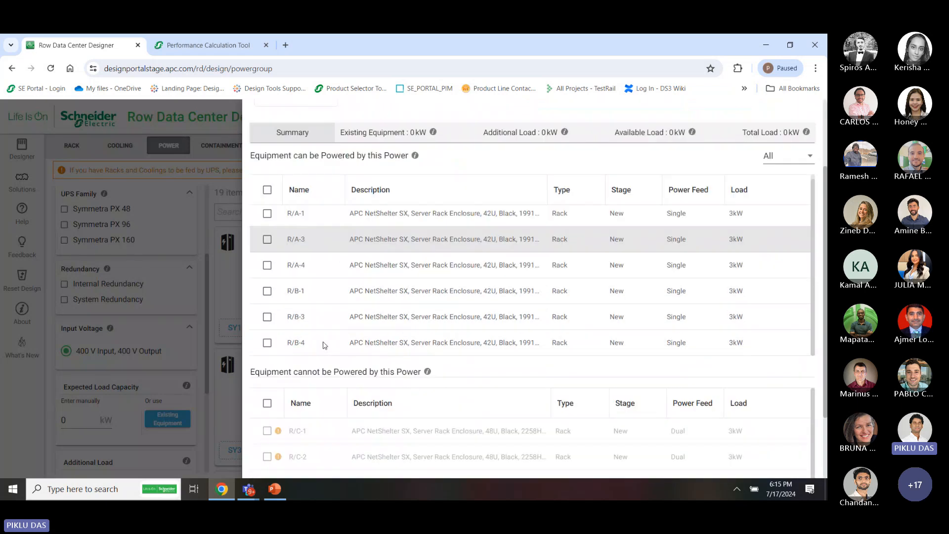
{"action": "scroll", "coordinate": [298, 322], "scroll_direction": "up", "scroll_amount": 3}
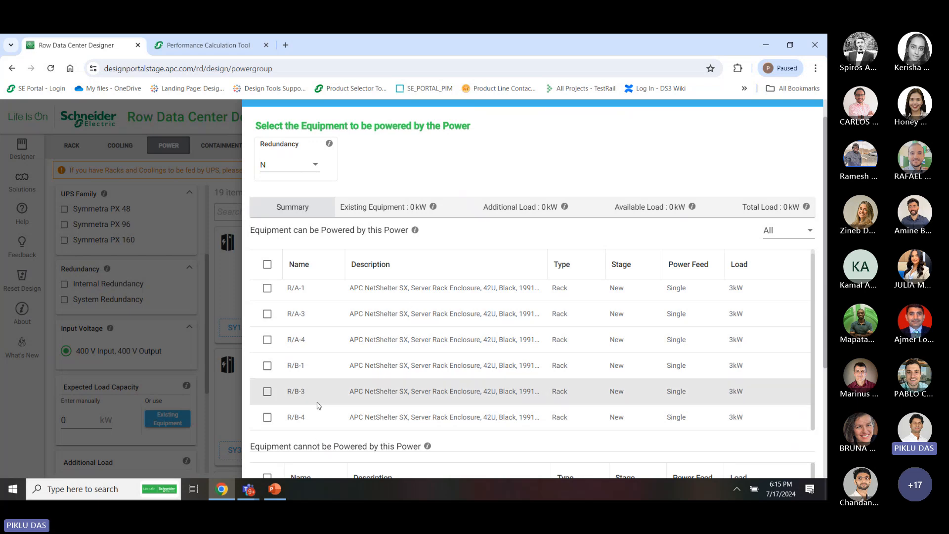
{"action": "scroll", "coordinate": [317, 405], "scroll_direction": "down", "scroll_amount": 2}
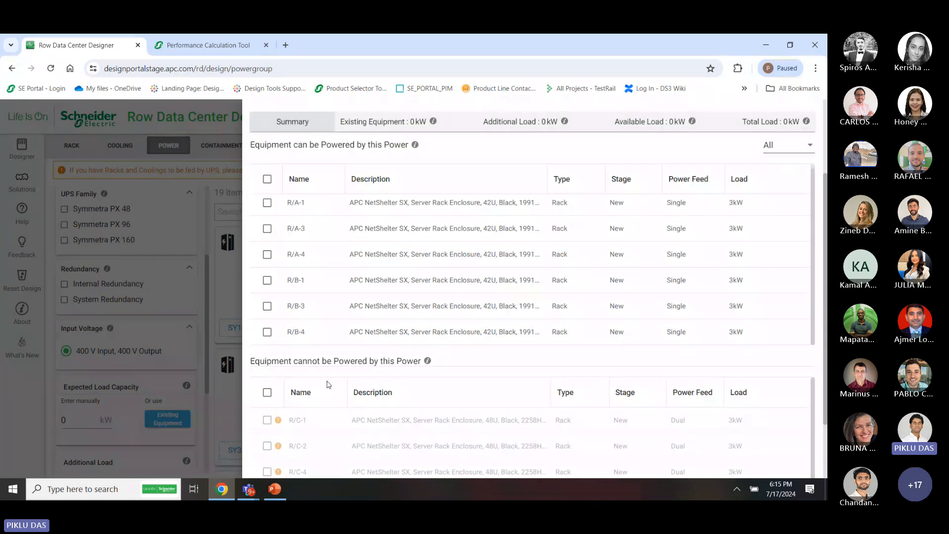
{"action": "scroll", "coordinate": [326, 386], "scroll_direction": "down", "scroll_amount": 2}
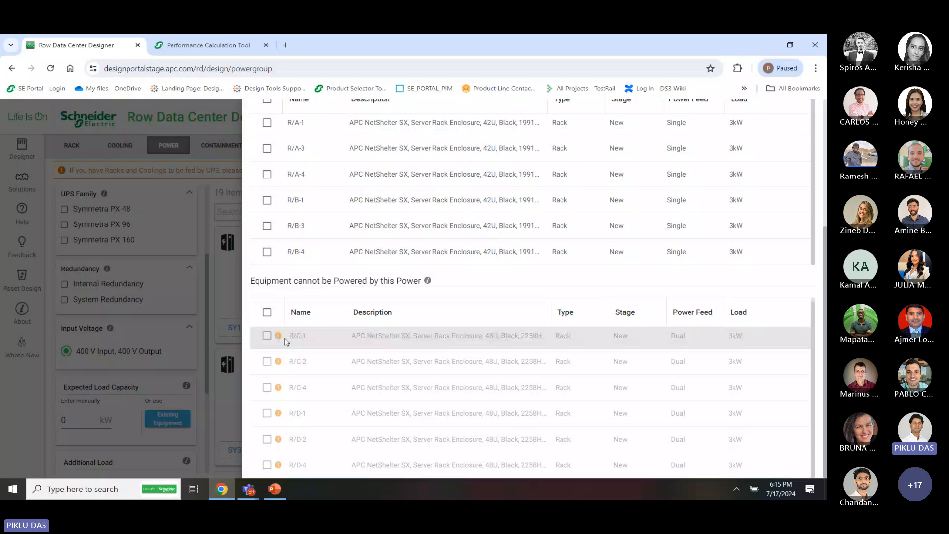
Try 2N and then keep N redundancy, selecting all six racks for an 18 kW load
{"action": "mouse_move", "coordinate": [278, 337]}
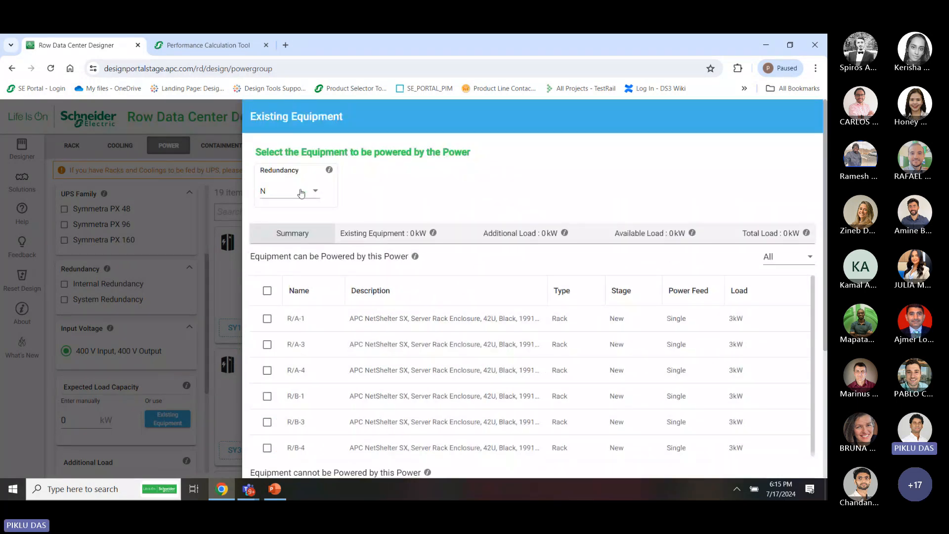
{"action": "left_click", "coordinate": [301, 192]}
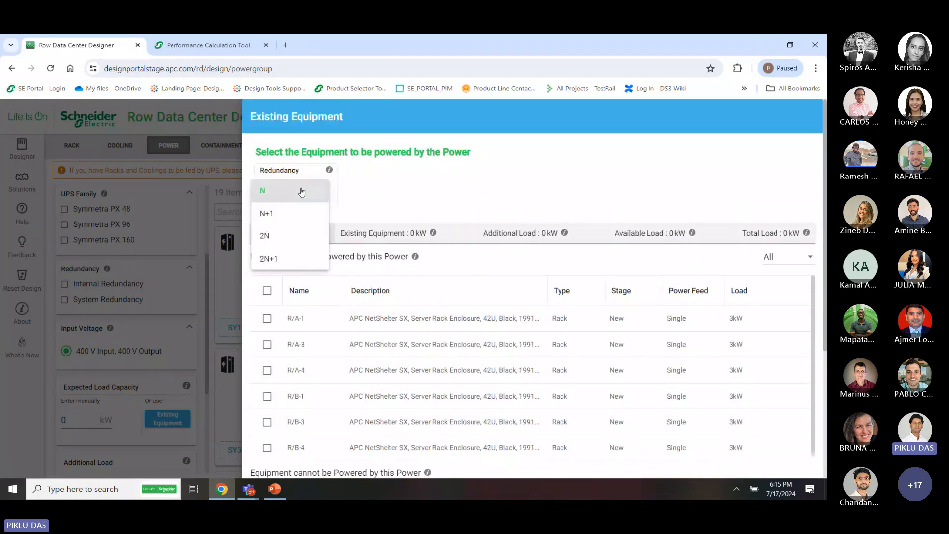
{"action": "left_click", "coordinate": [301, 239]}
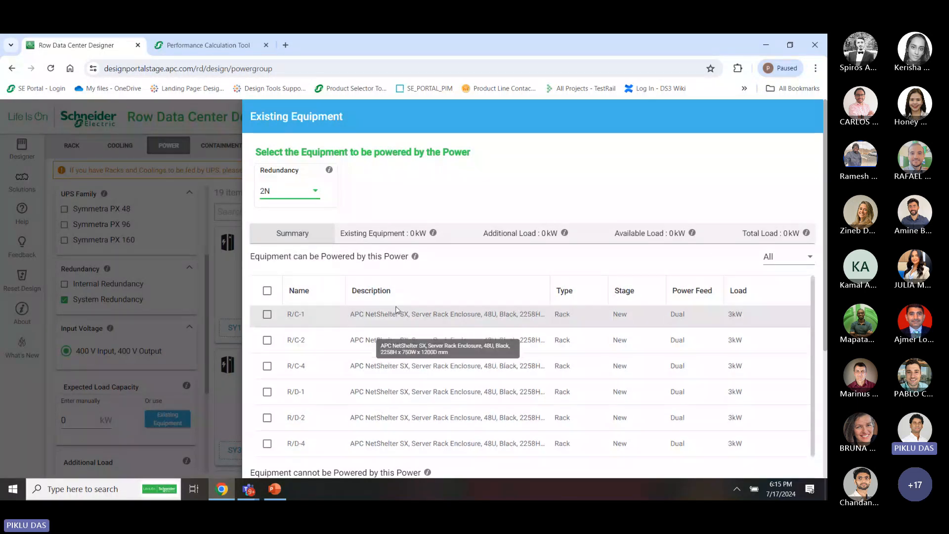
{"action": "scroll", "coordinate": [572, 365], "scroll_direction": "down", "scroll_amount": 4}
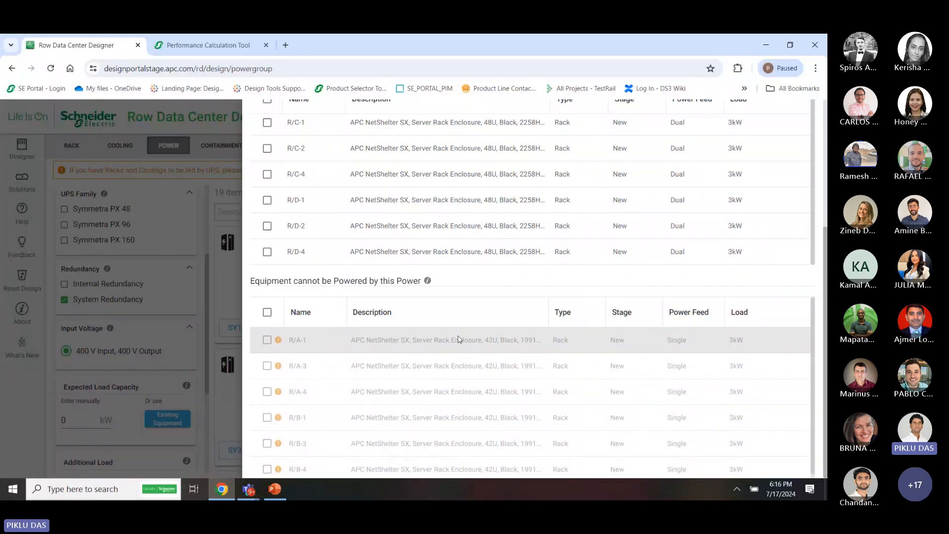
{"action": "scroll", "coordinate": [454, 340], "scroll_direction": "up", "scroll_amount": 4}
{"action": "left_click", "coordinate": [304, 191]}
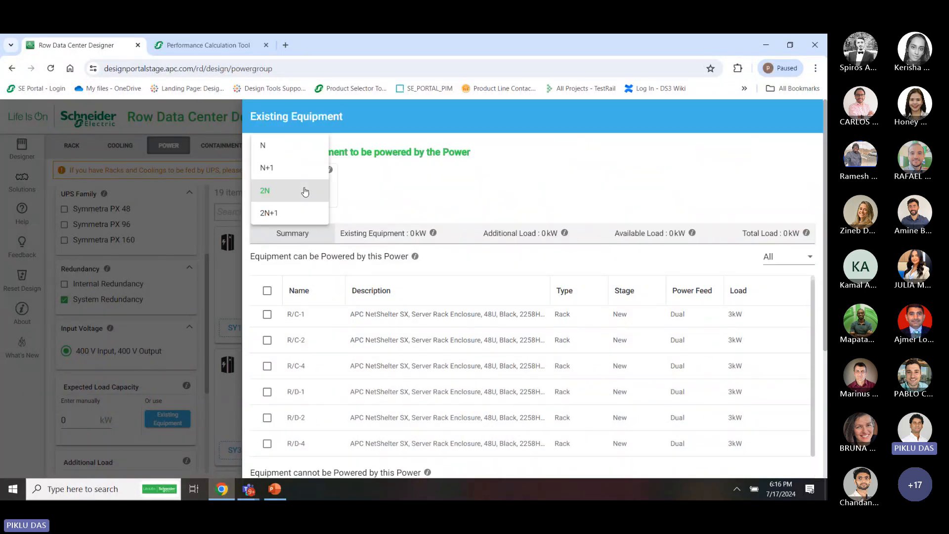
{"action": "left_click", "coordinate": [276, 145]}
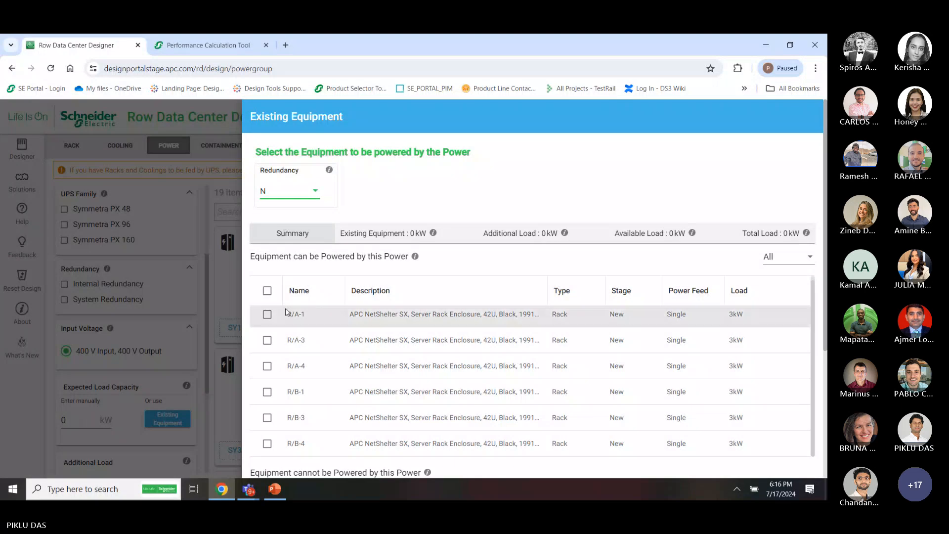
{"action": "left_click", "coordinate": [268, 290]}
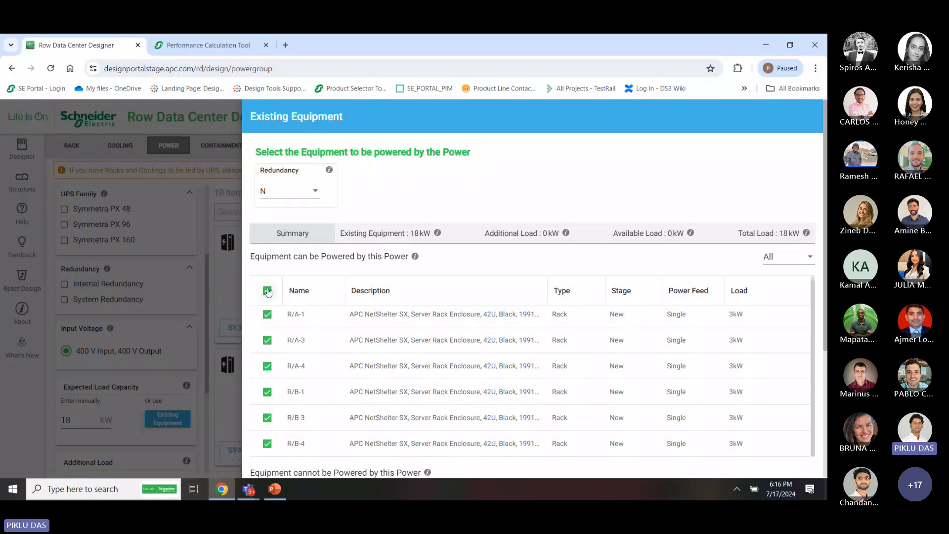
{"action": "left_click", "coordinate": [797, 260]}
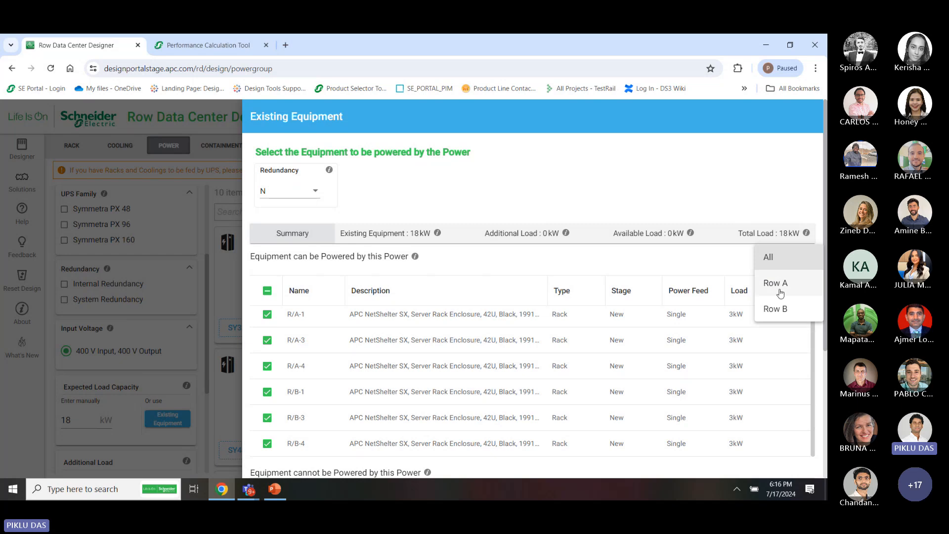
{"action": "left_click", "coordinate": [718, 257]}
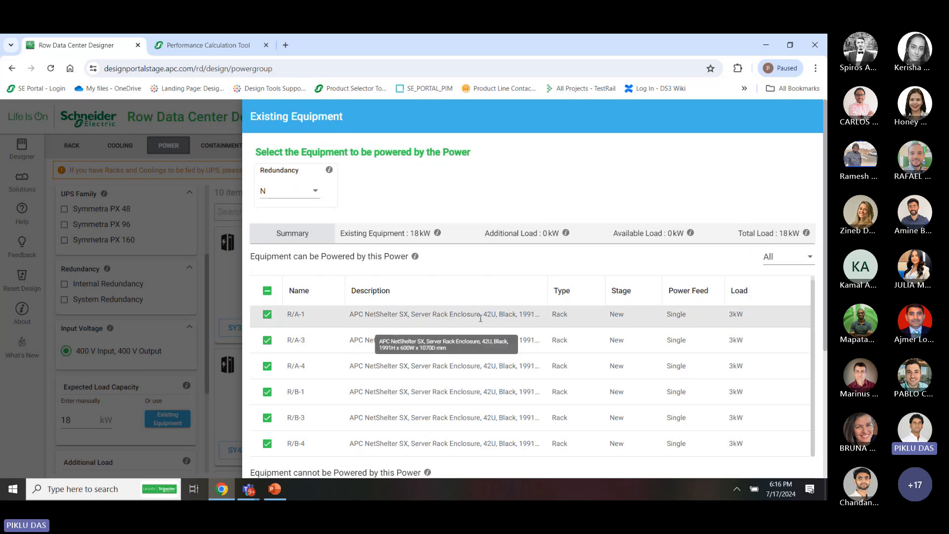
{"action": "left_click", "coordinate": [214, 300]}
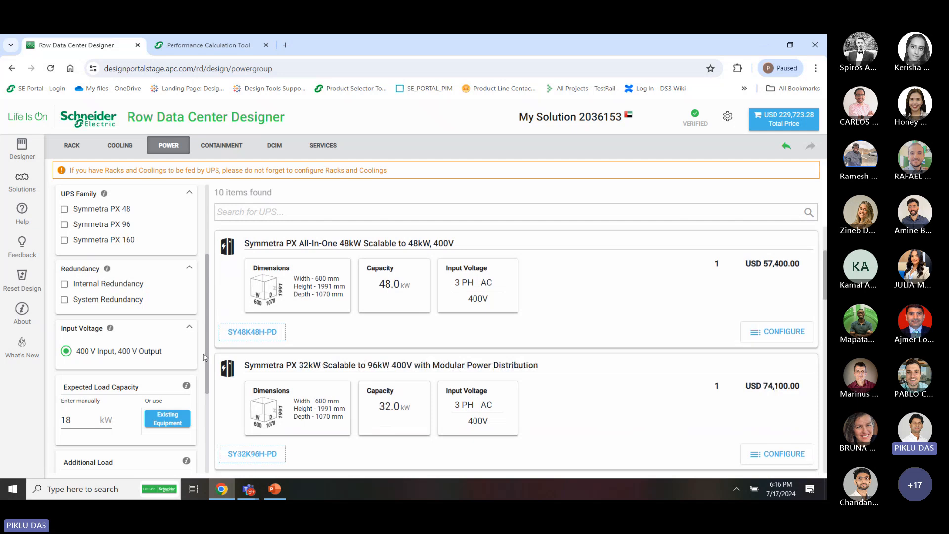
Change the Expected runtime minutes from 05 to 45 and review the Symmetra PX results
{"action": "scroll", "coordinate": [204, 357], "scroll_direction": "down", "scroll_amount": 3}
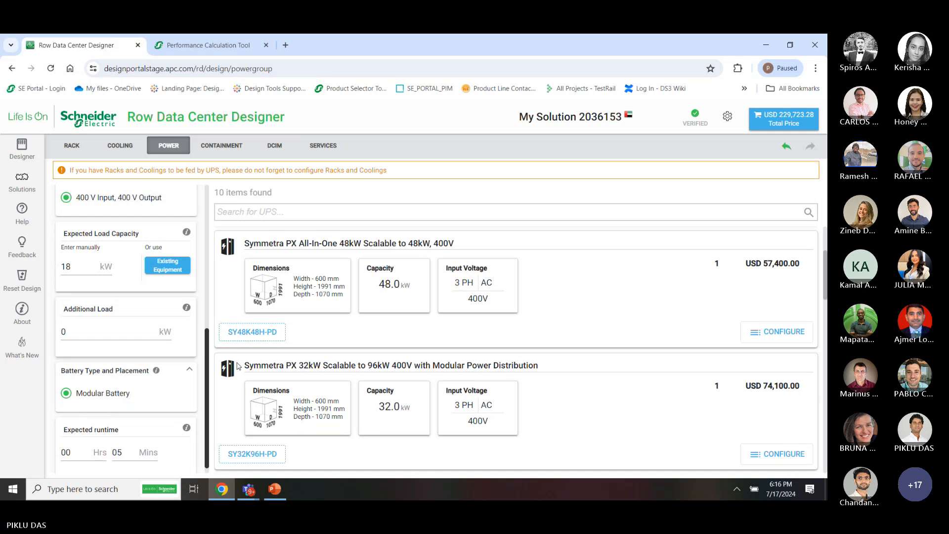
{"action": "scroll", "coordinate": [275, 332], "scroll_direction": "down", "scroll_amount": 4}
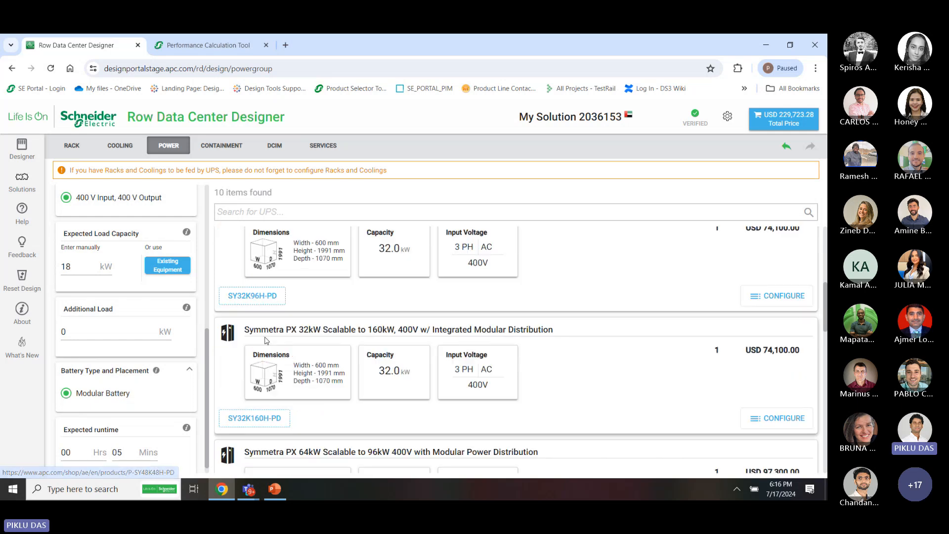
{"action": "scroll", "coordinate": [266, 341], "scroll_direction": "up", "scroll_amount": 6}
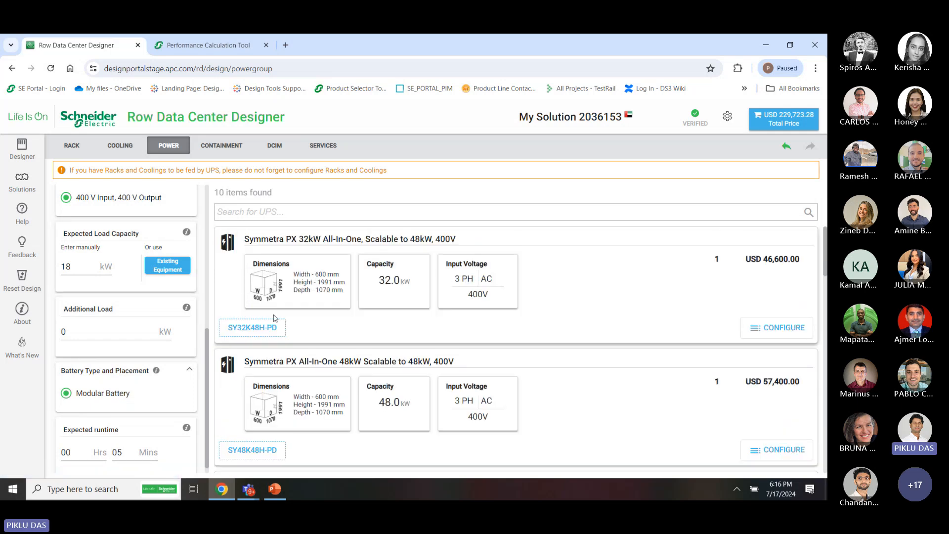
{"action": "left_click", "coordinate": [126, 451]}
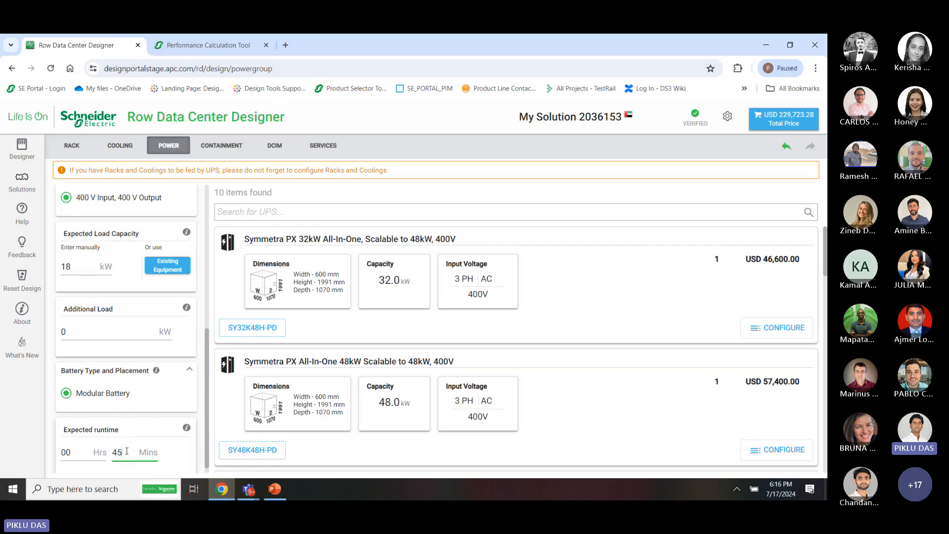
{"action": "left_click", "coordinate": [185, 458]}
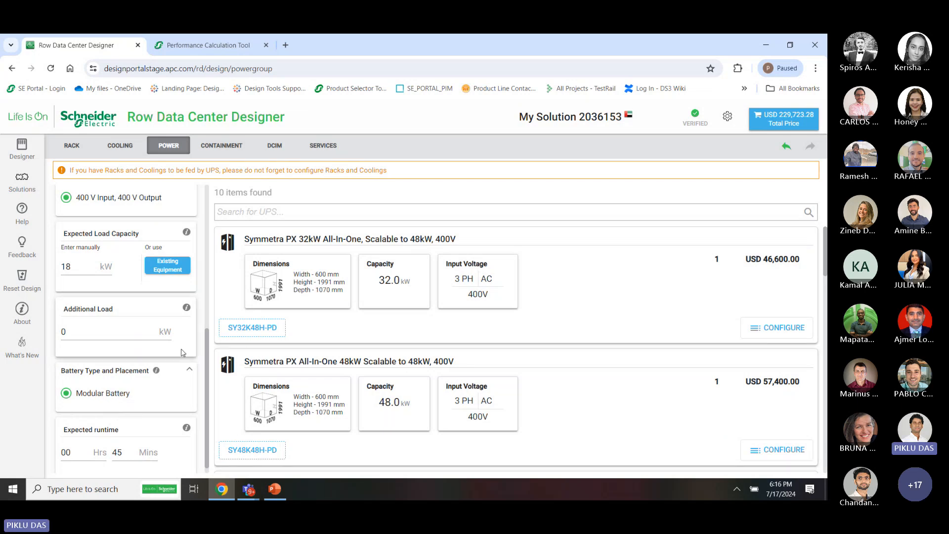
{"action": "scroll", "coordinate": [182, 353], "scroll_direction": "up", "scroll_amount": 4}
{"action": "scroll", "coordinate": [180, 355], "scroll_direction": "up", "scroll_amount": 2}
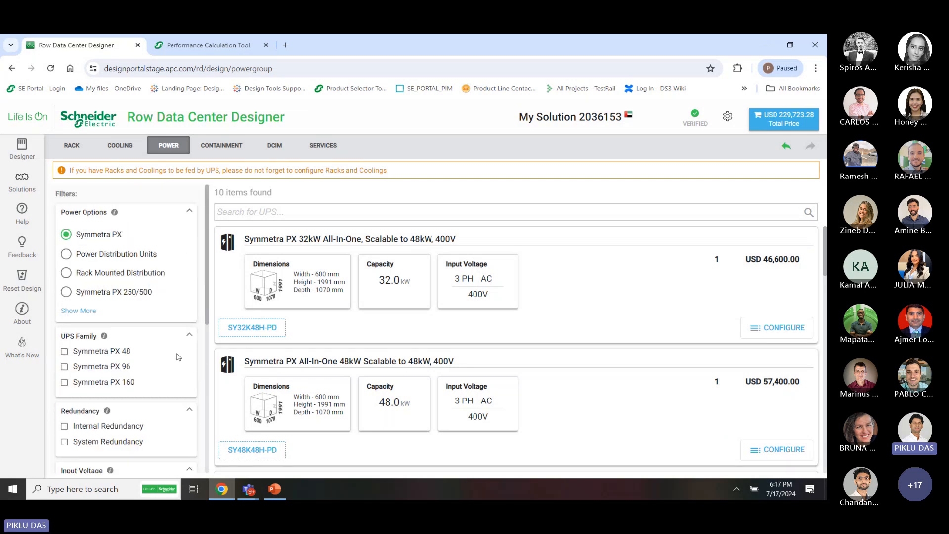
{"action": "scroll", "coordinate": [179, 357], "scroll_direction": "down", "scroll_amount": 4}
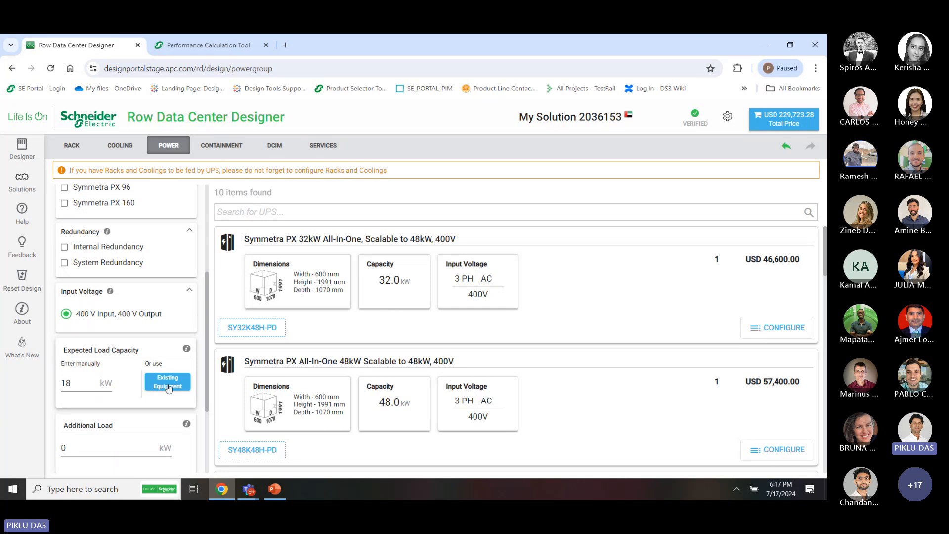
{"action": "scroll", "coordinate": [168, 388], "scroll_direction": "up", "scroll_amount": 4}
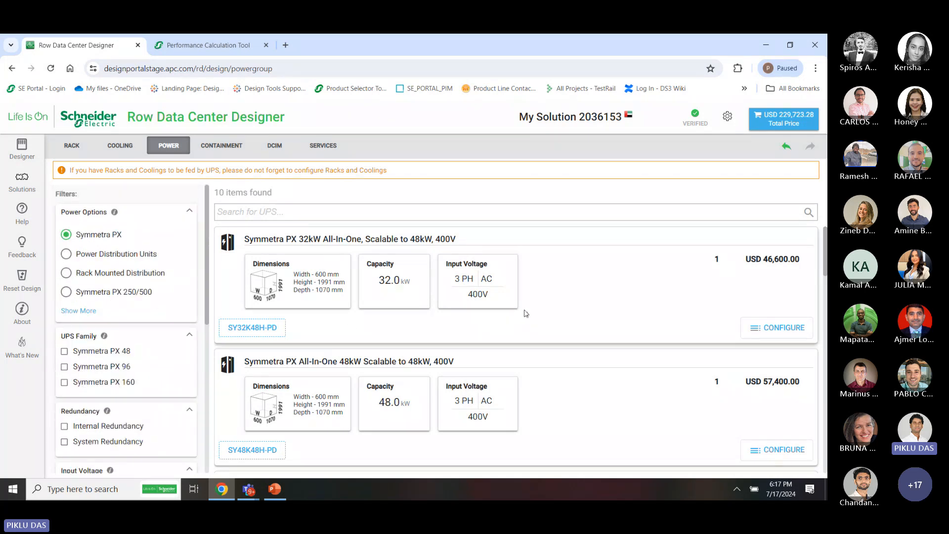
{"action": "scroll", "coordinate": [533, 418], "scroll_direction": "down", "scroll_amount": 10}
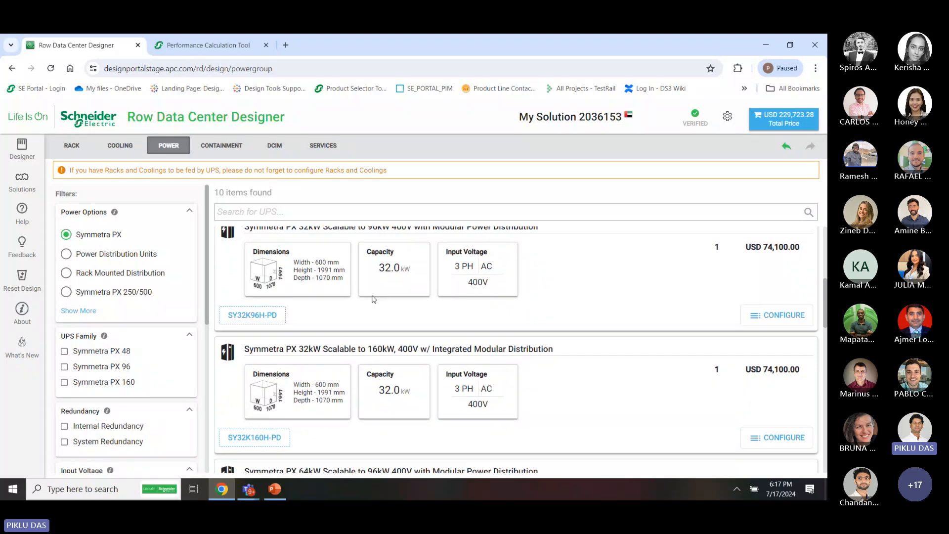
{"action": "scroll", "coordinate": [488, 313], "scroll_direction": "up", "scroll_amount": 5}
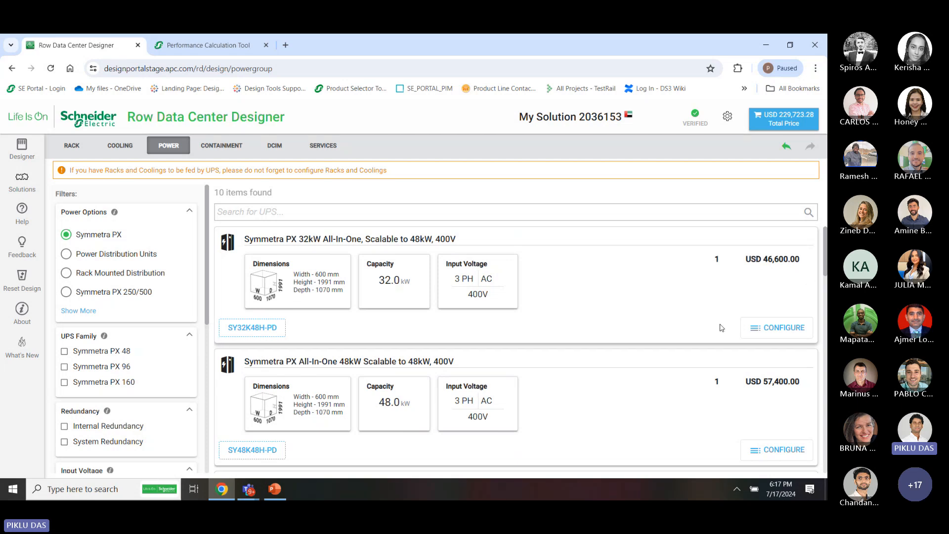
Configure the 32kW SY32K48H-PD UPS, reviewing its battery solution and power distribution settings
{"action": "left_click", "coordinate": [769, 331]}
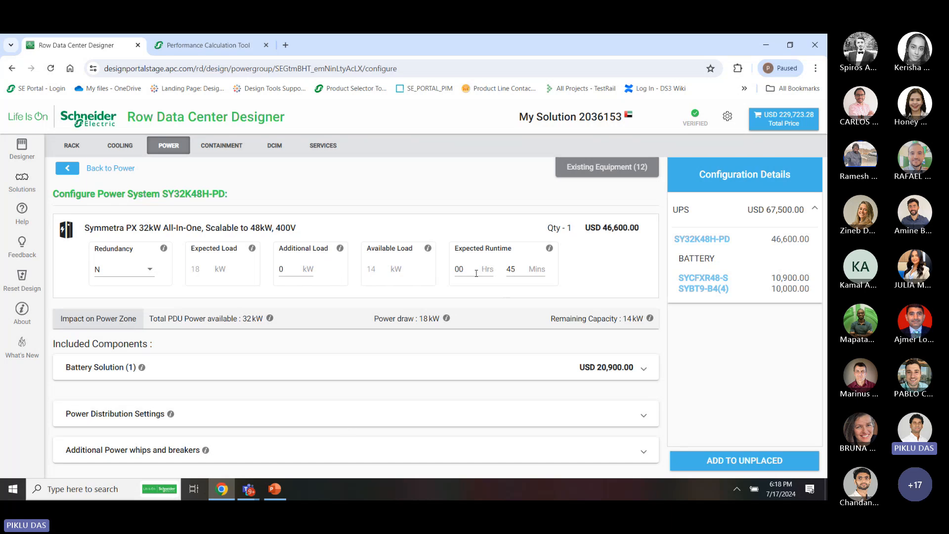
{"action": "left_click", "coordinate": [384, 366]}
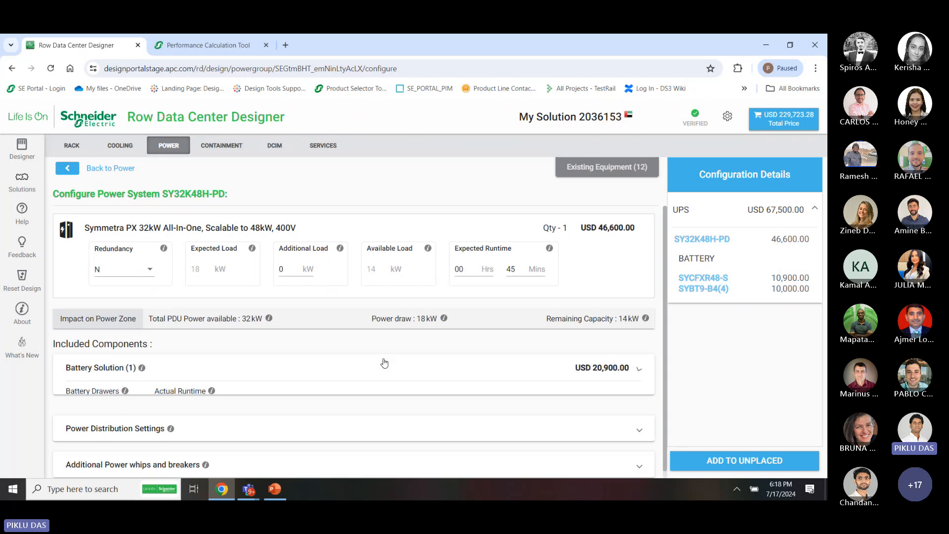
{"action": "scroll", "coordinate": [316, 391], "scroll_direction": "down", "scroll_amount": 3}
{"action": "left_click", "coordinate": [244, 438]}
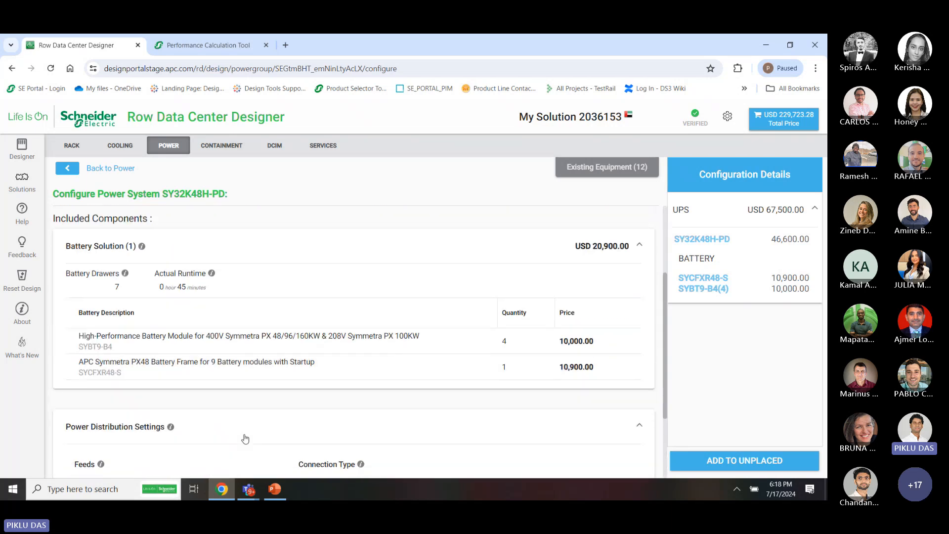
{"action": "scroll", "coordinate": [245, 439], "scroll_direction": "down", "scroll_amount": 2}
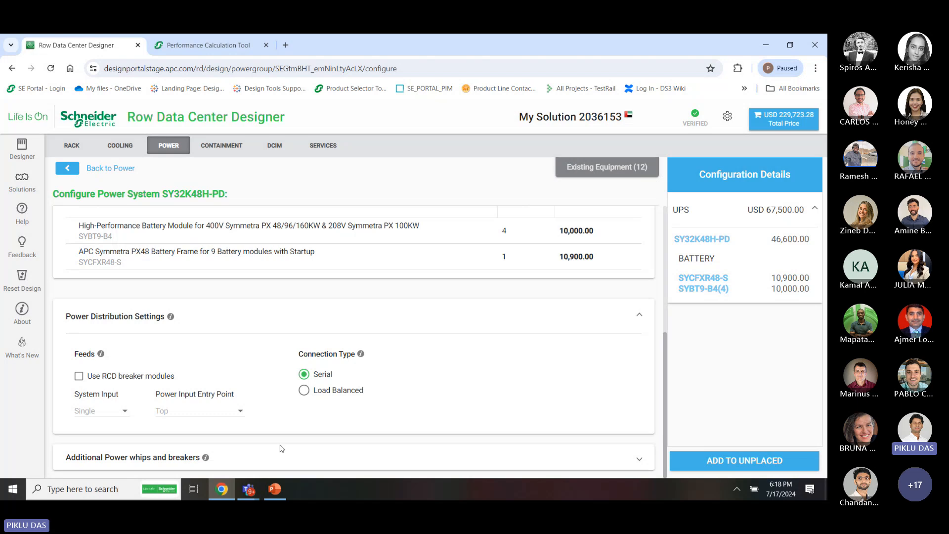
{"action": "left_click", "coordinate": [304, 322]}
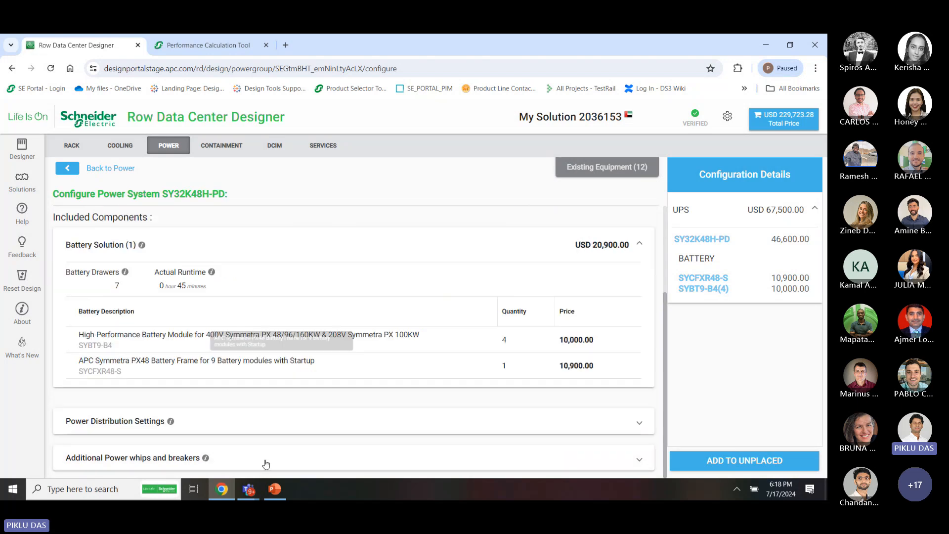
{"action": "left_click", "coordinate": [276, 461]}
{"action": "scroll", "coordinate": [276, 460], "scroll_direction": "down", "scroll_amount": 2}
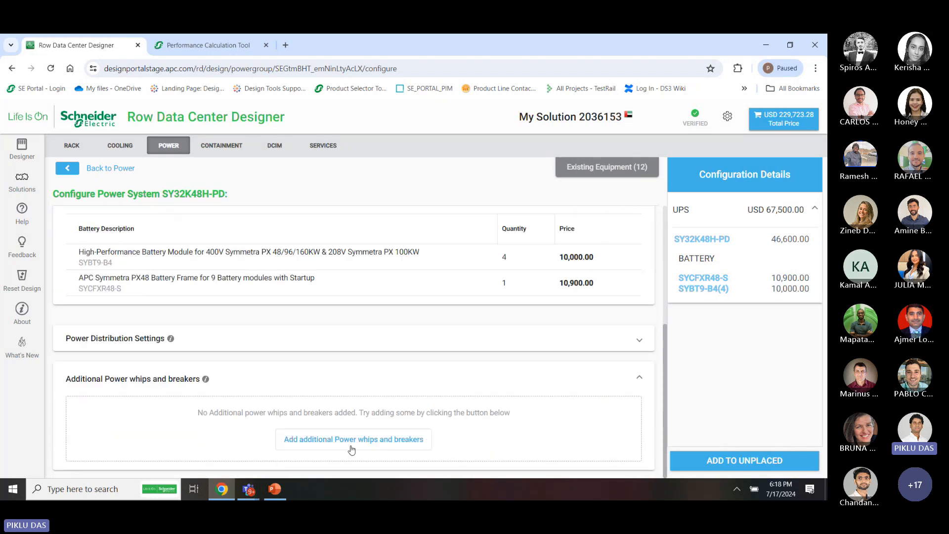
Add additional power whips with a 1PH 32A pole breaker type
{"action": "left_click", "coordinate": [358, 438]}
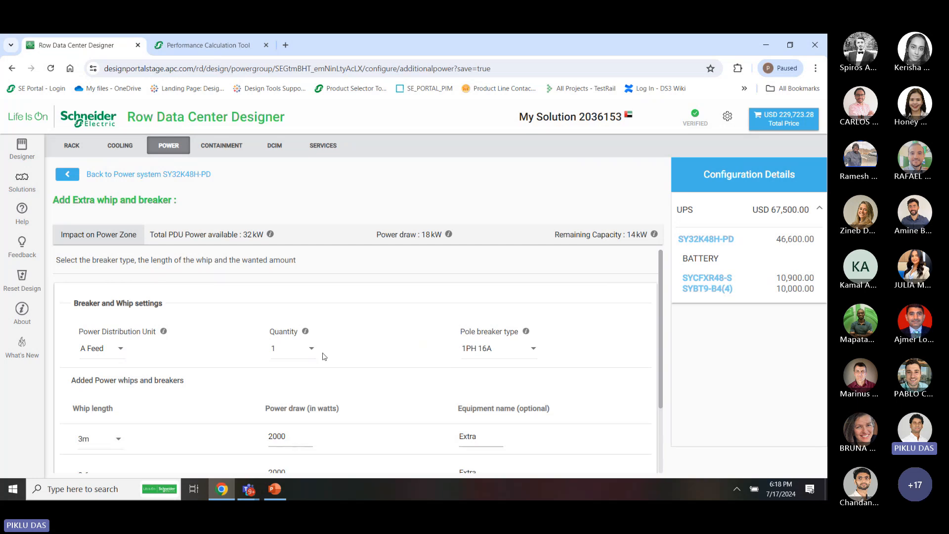
{"action": "scroll", "coordinate": [324, 357], "scroll_direction": "down", "scroll_amount": 2}
{"action": "scroll", "coordinate": [396, 358], "scroll_direction": "up", "scroll_amount": 1}
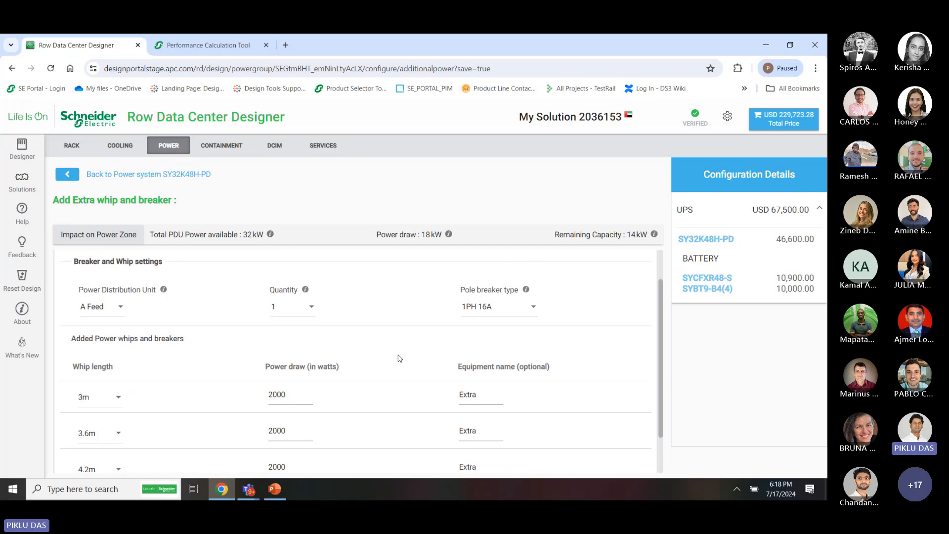
{"action": "scroll", "coordinate": [420, 369], "scroll_direction": "down", "scroll_amount": 1}
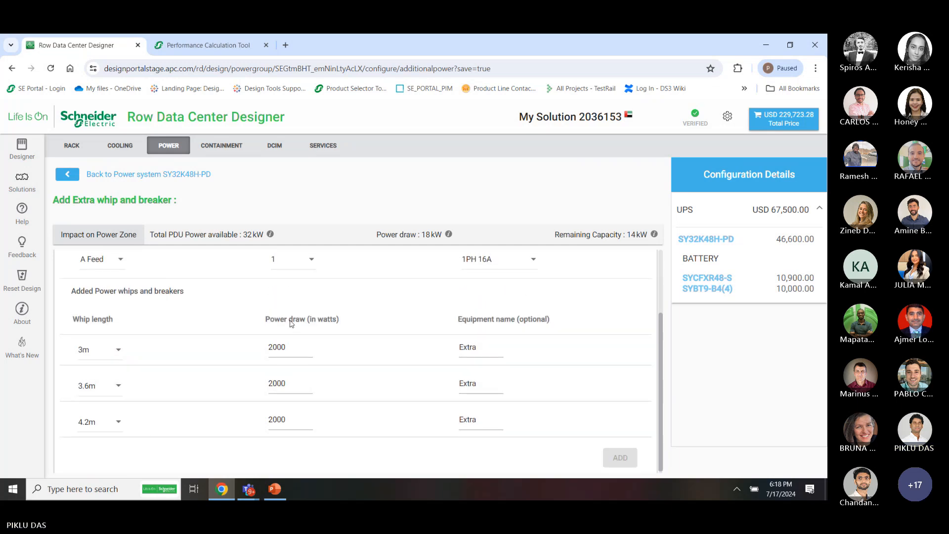
{"action": "scroll", "coordinate": [371, 341], "scroll_direction": "up", "scroll_amount": 2}
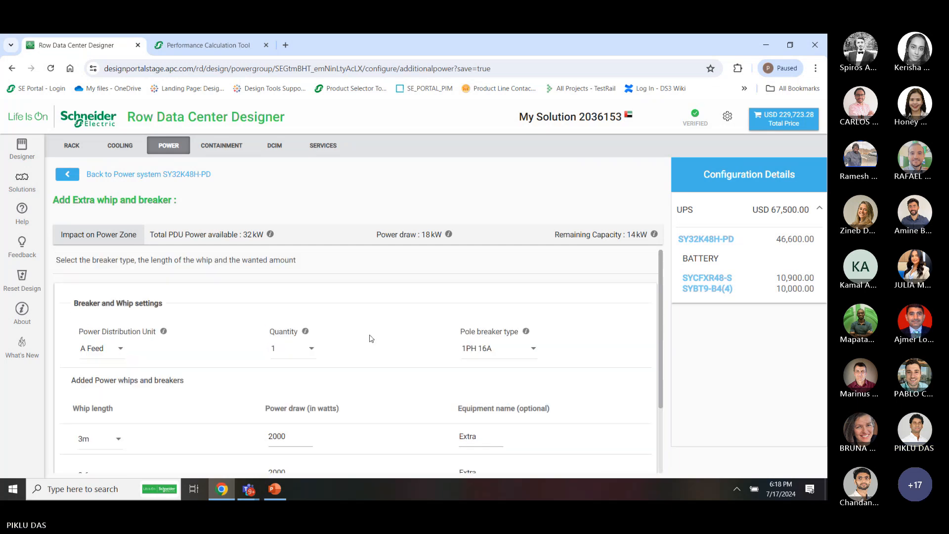
{"action": "left_click", "coordinate": [509, 348]}
{"action": "left_click", "coordinate": [493, 372]}
{"action": "scroll", "coordinate": [593, 370], "scroll_direction": "down", "scroll_amount": 2}
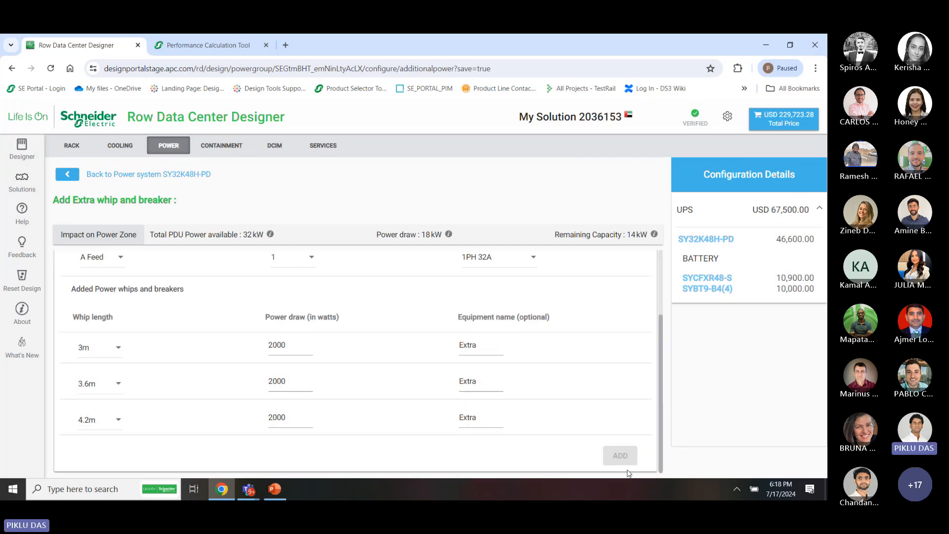
{"action": "scroll", "coordinate": [627, 457], "scroll_direction": "up", "scroll_amount": 2}
{"action": "scroll", "coordinate": [632, 445], "scroll_direction": "down", "scroll_amount": 2}
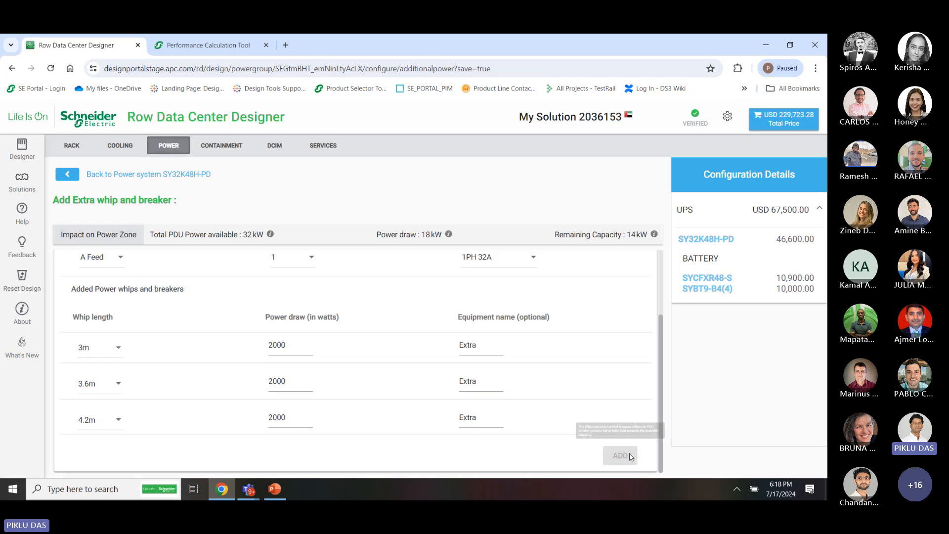
{"action": "scroll", "coordinate": [627, 443], "scroll_direction": "up", "scroll_amount": 2}
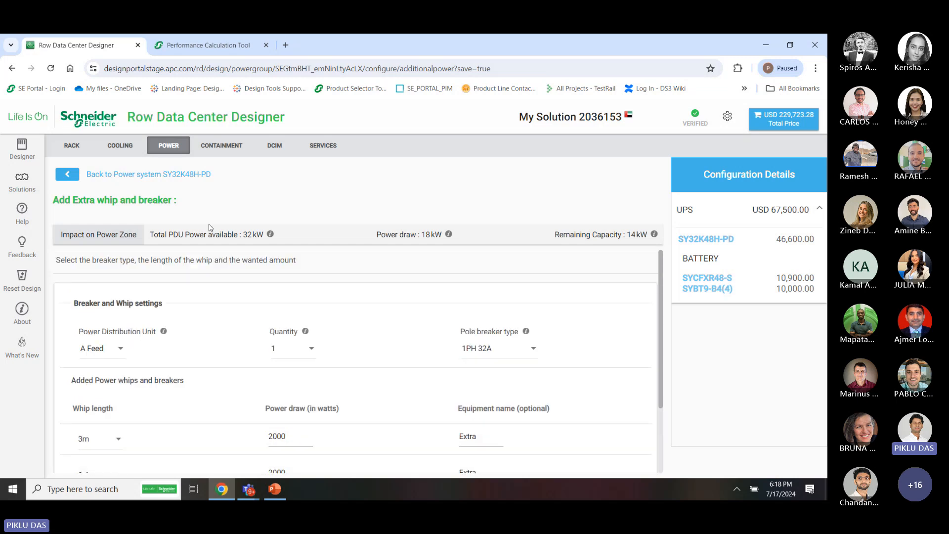
Add the SY32K48H-PD power system to unplaced equipment and return to the layout
{"action": "left_click", "coordinate": [181, 174]}
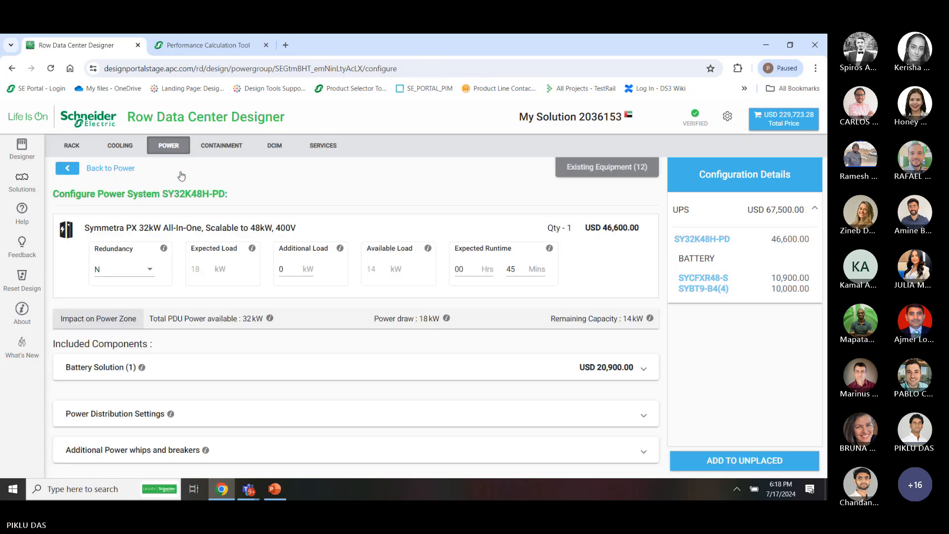
{"action": "left_click", "coordinate": [736, 461]}
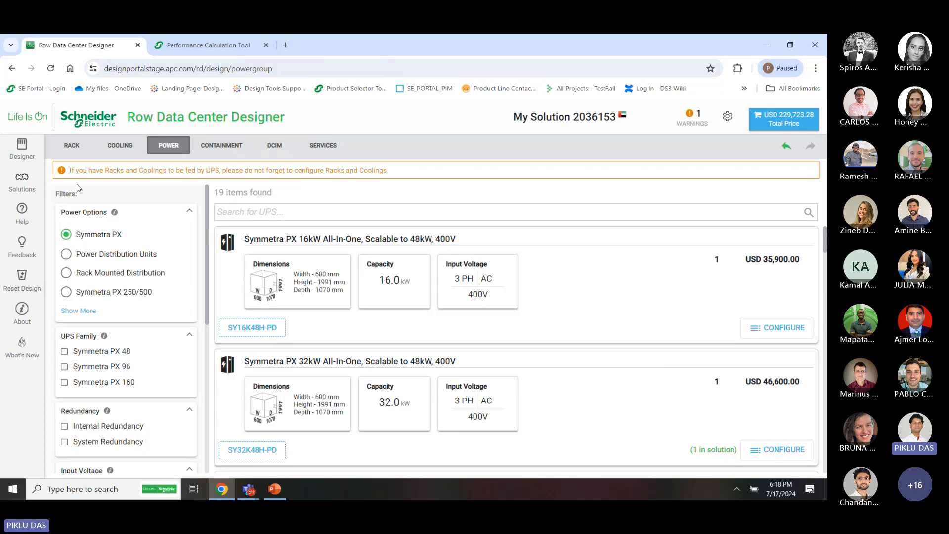
{"action": "left_click", "coordinate": [27, 163]}
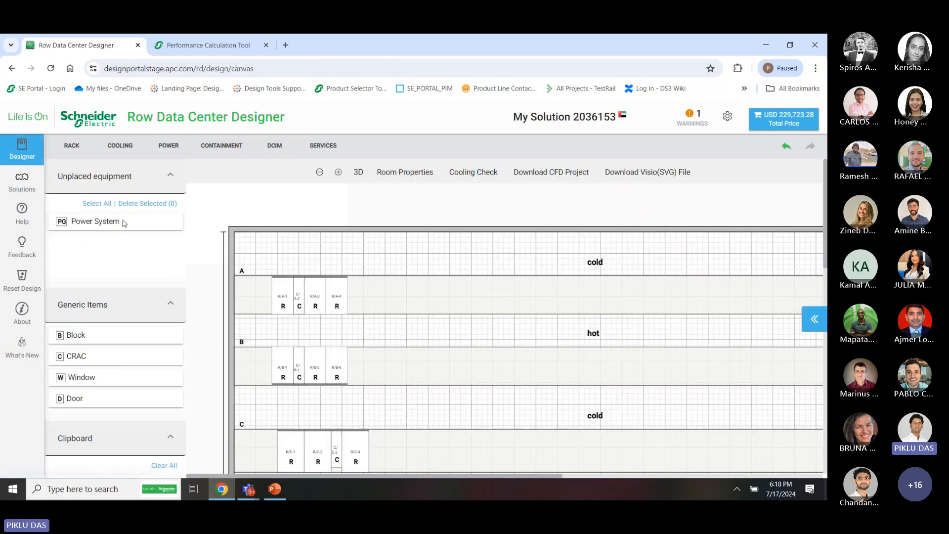
Place the Power System at the end of row A and shift C/B-2 and R/B-1 in row B
{"action": "left_click", "coordinate": [121, 221]}
{"action": "left_click_drag", "start_coordinate": [189, 225], "coordinate": [384, 297]}
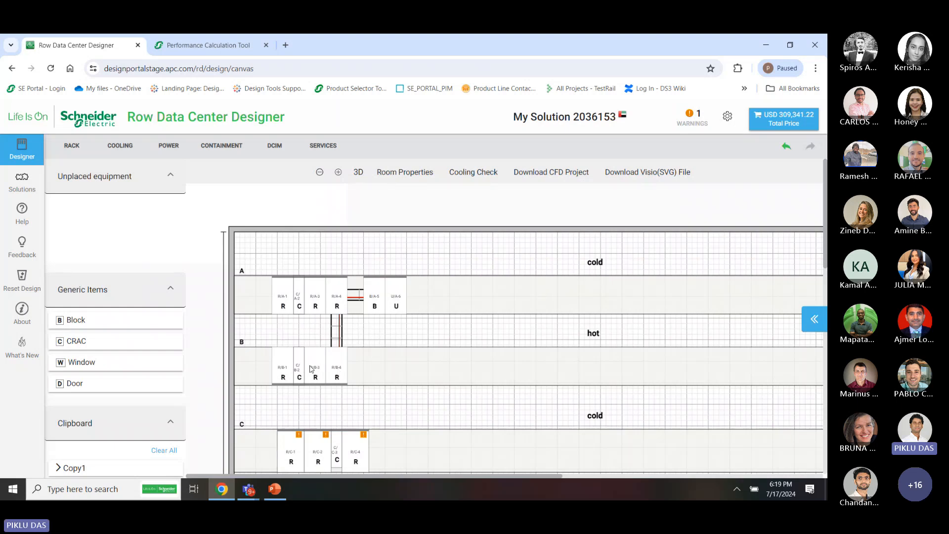
{"action": "left_click_drag", "start_coordinate": [299, 369], "coordinate": [357, 373]}
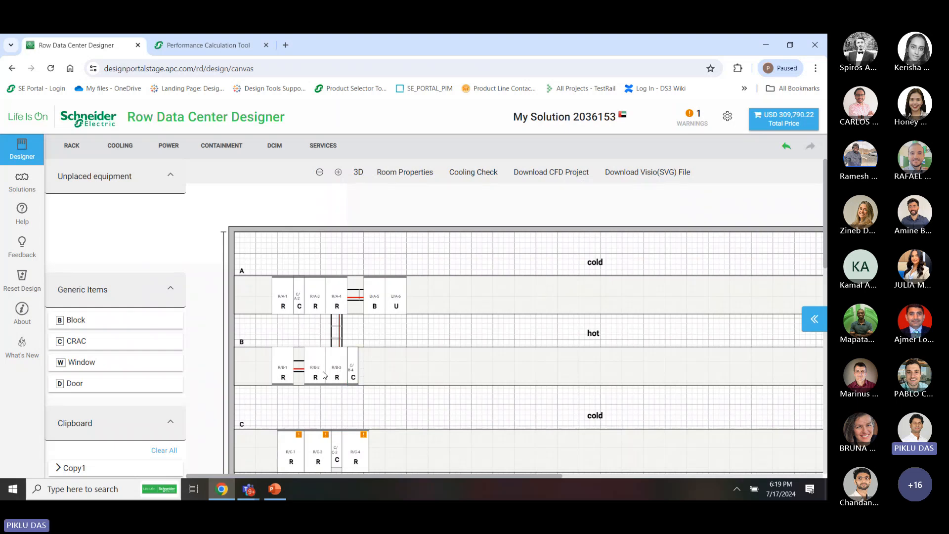
{"action": "left_click_drag", "start_coordinate": [291, 369], "coordinate": [398, 374]}
Reposition cooling unit C/A-2 and racks R/A-1 and R/B-5 across rows A and B
{"action": "left_click", "coordinate": [299, 302]}
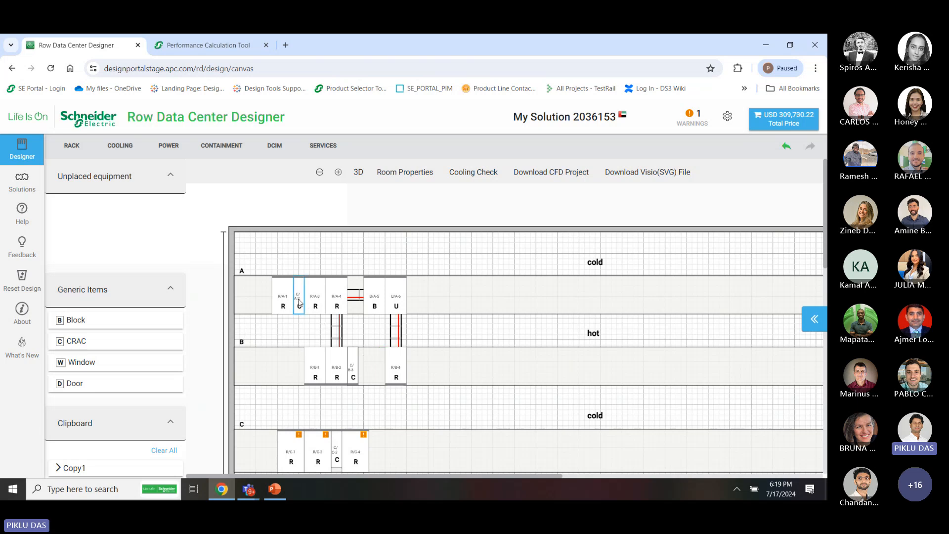
{"action": "left_click_drag", "start_coordinate": [299, 303], "coordinate": [334, 298]}
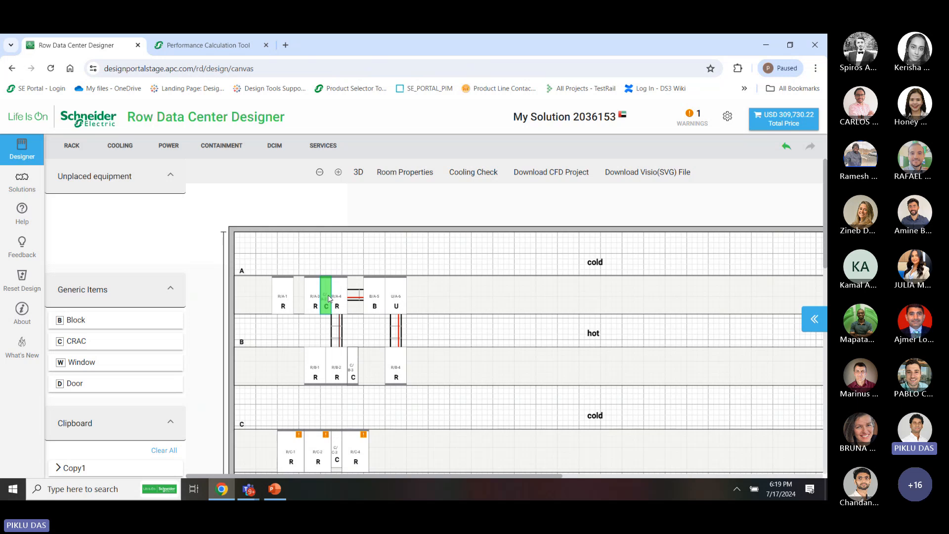
{"action": "left_click_drag", "start_coordinate": [328, 295], "coordinate": [393, 374]}
{"action": "left_click_drag", "start_coordinate": [353, 327], "coordinate": [316, 300]}
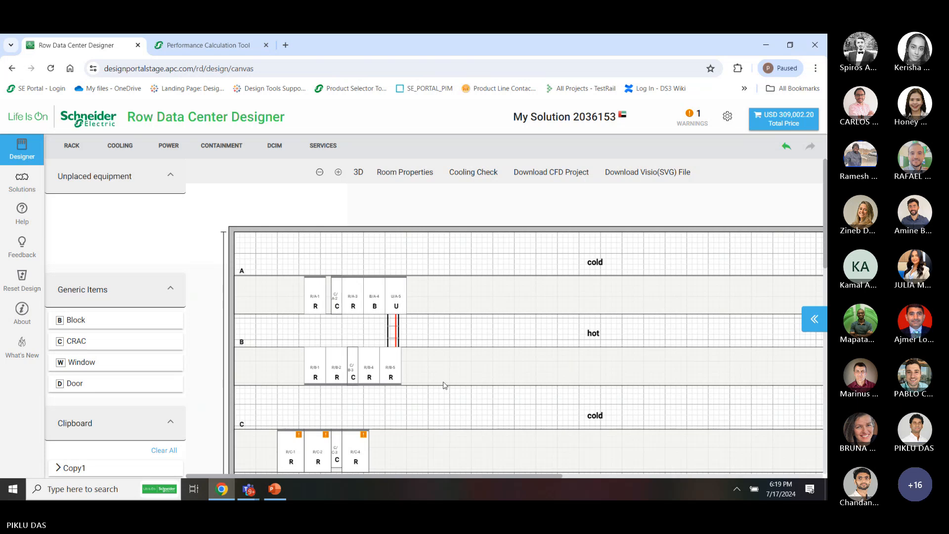
{"action": "left_click_drag", "start_coordinate": [440, 400], "coordinate": [307, 276]}
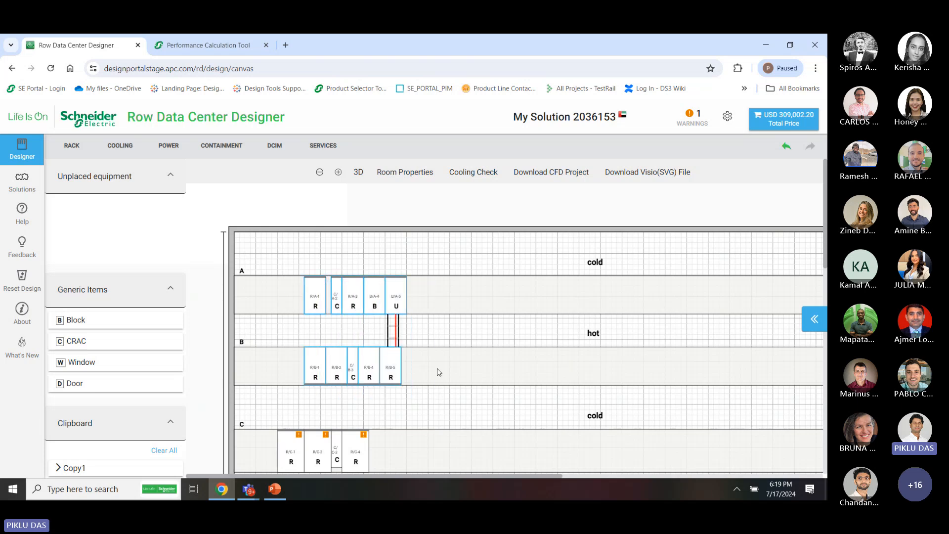
{"action": "left_click_drag", "start_coordinate": [400, 365], "coordinate": [303, 357]}
{"action": "left_click", "coordinate": [312, 301]}
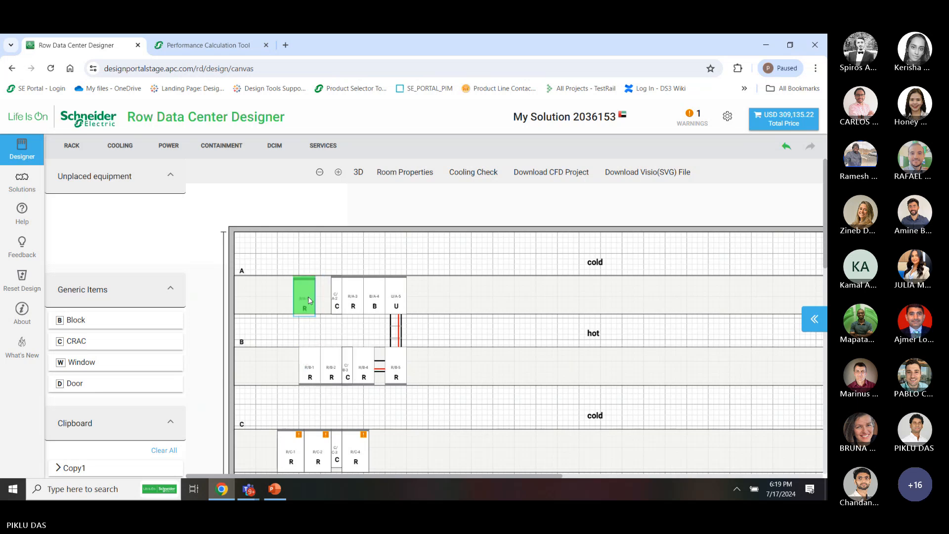
{"action": "left_click_drag", "start_coordinate": [314, 298], "coordinate": [314, 294]}
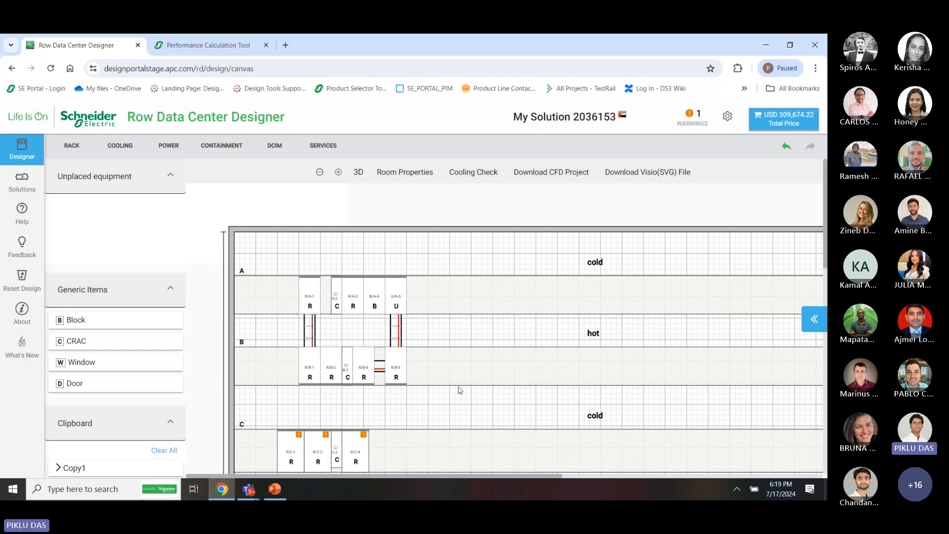
{"action": "scroll", "coordinate": [458, 390], "scroll_direction": "down", "scroll_amount": 1}
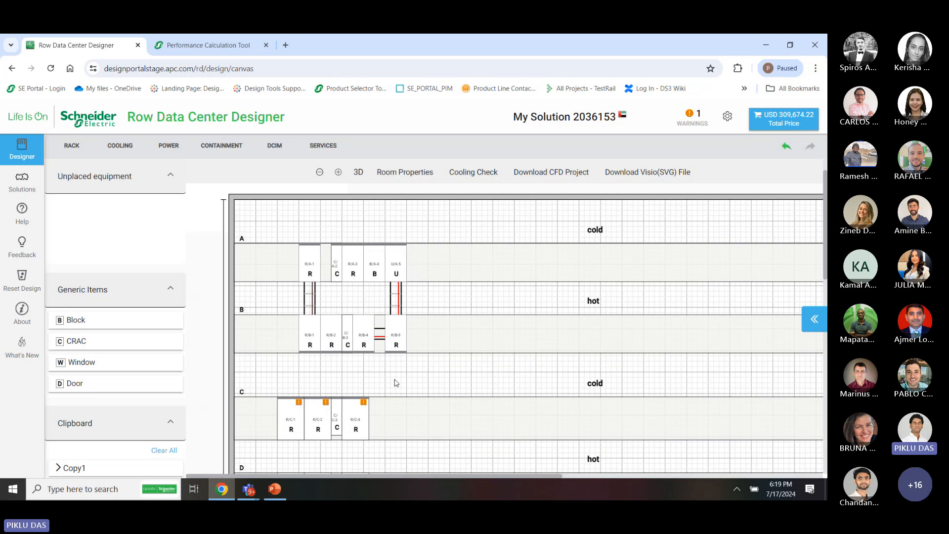
{"action": "scroll", "coordinate": [395, 382], "scroll_direction": "down", "scroll_amount": 2}
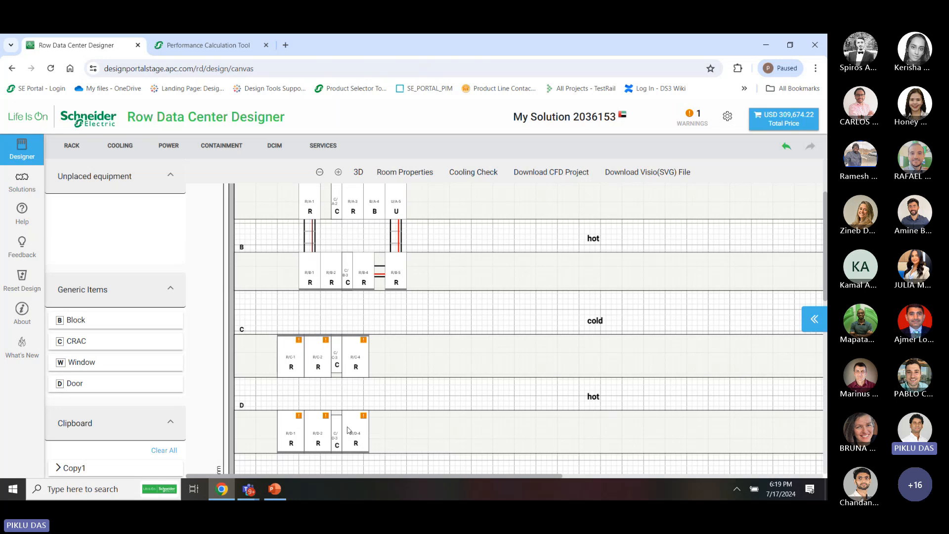
For power distribution units, set existing-equipment redundancy to Dual with all six racks selected
{"action": "left_click", "coordinate": [169, 145]}
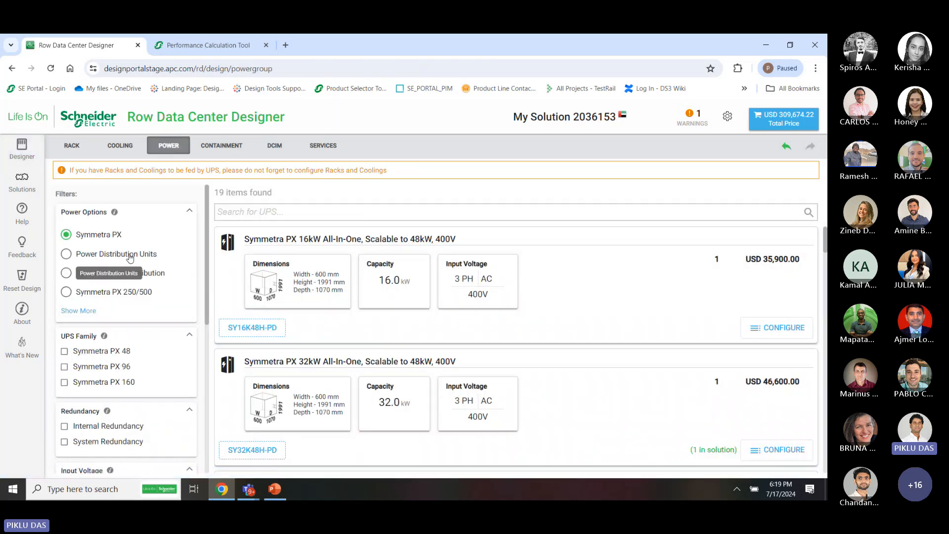
{"action": "left_click", "coordinate": [128, 255]}
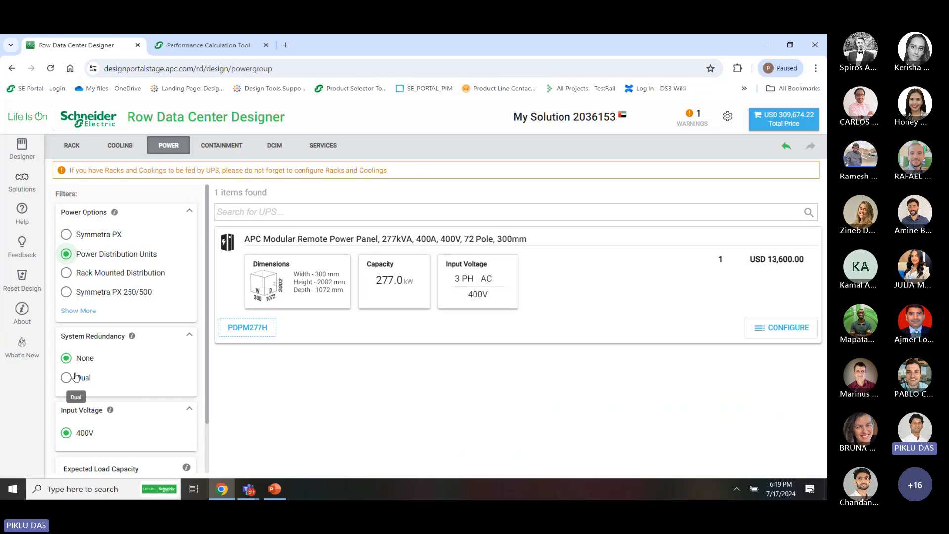
{"action": "scroll", "coordinate": [179, 446], "scroll_direction": "down", "scroll_amount": 1}
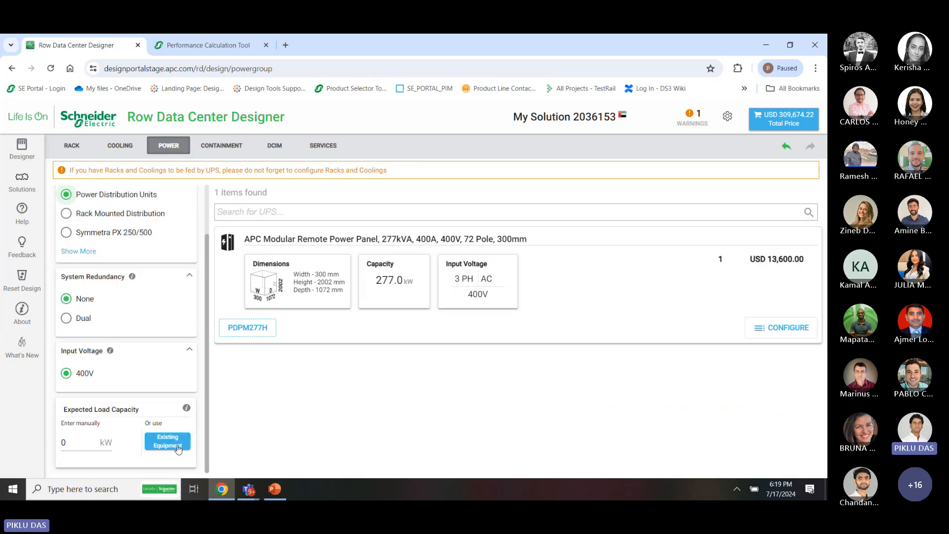
{"action": "left_click", "coordinate": [178, 447]}
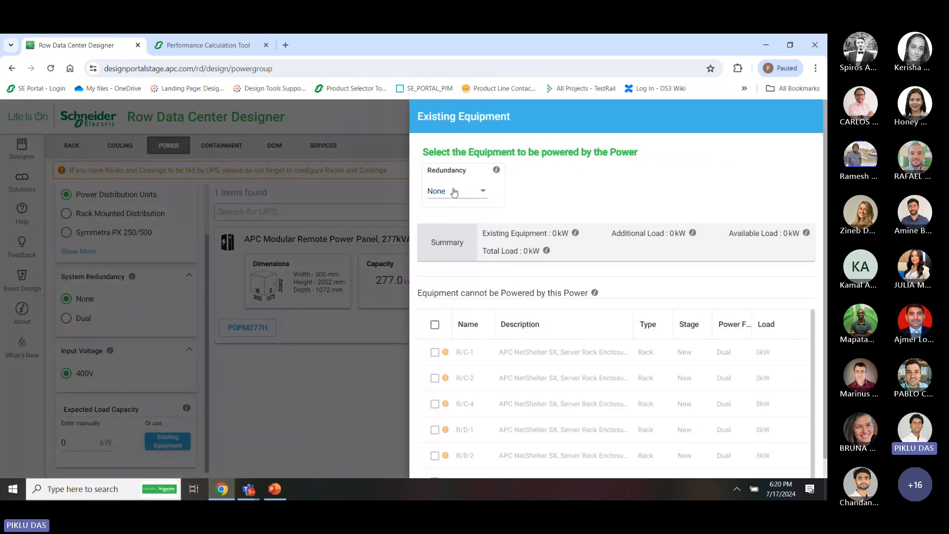
{"action": "left_click", "coordinate": [461, 192]}
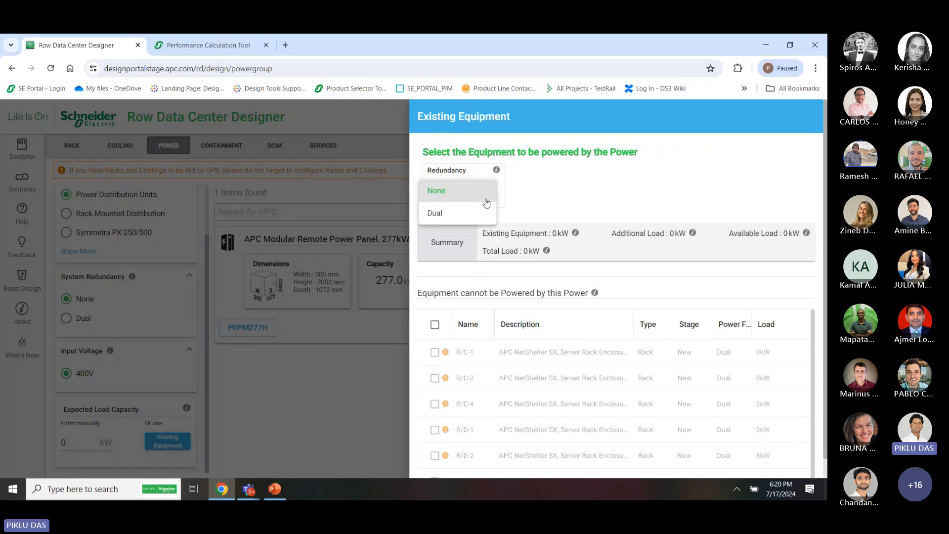
{"action": "left_click", "coordinate": [538, 206]}
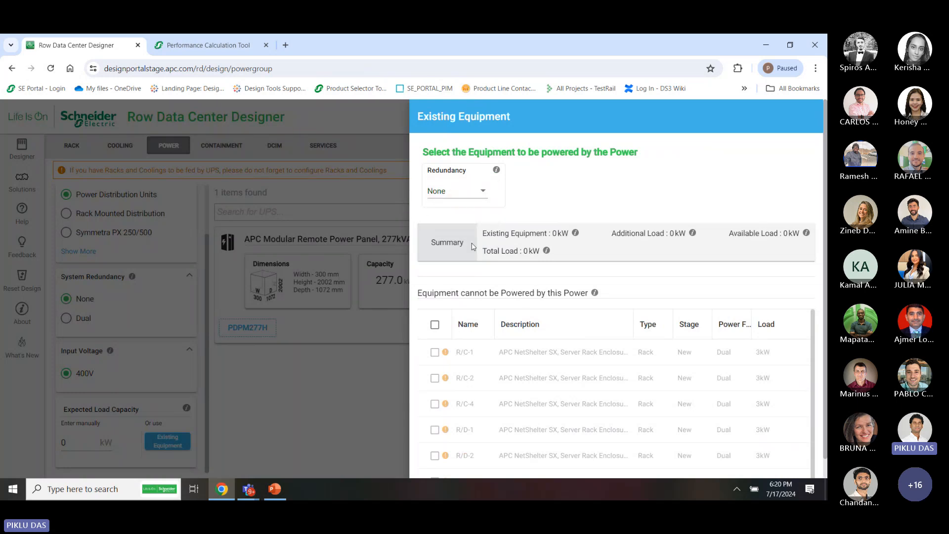
{"action": "left_click", "coordinate": [460, 192]}
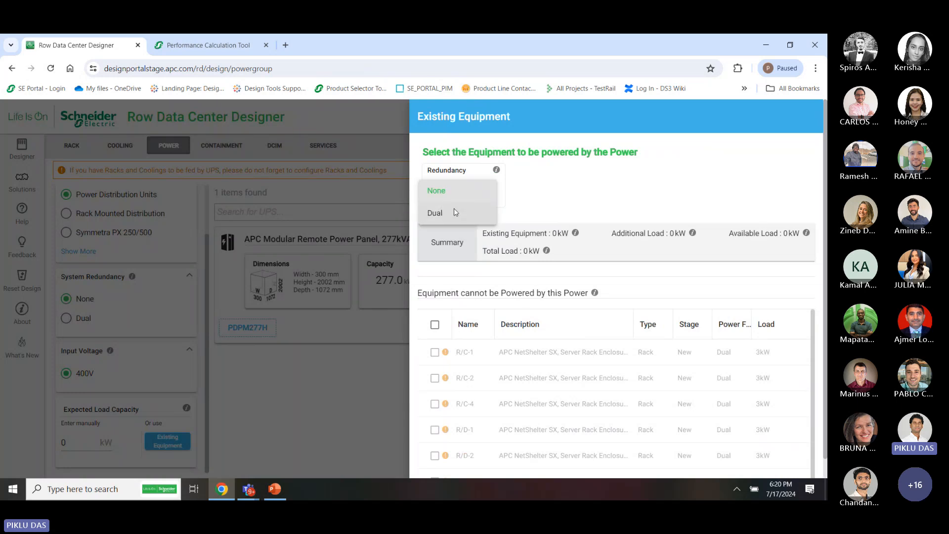
{"action": "left_click", "coordinate": [455, 212]}
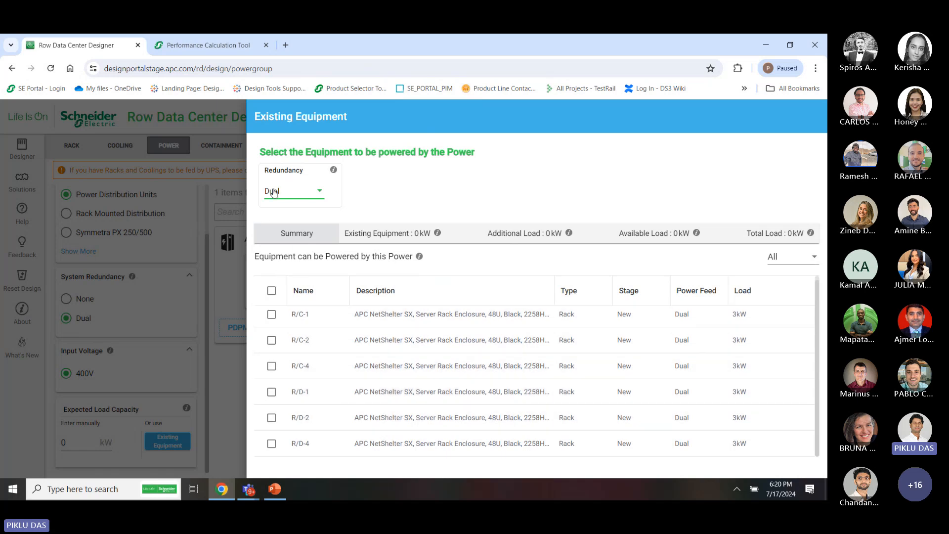
{"action": "left_click", "coordinate": [272, 291]}
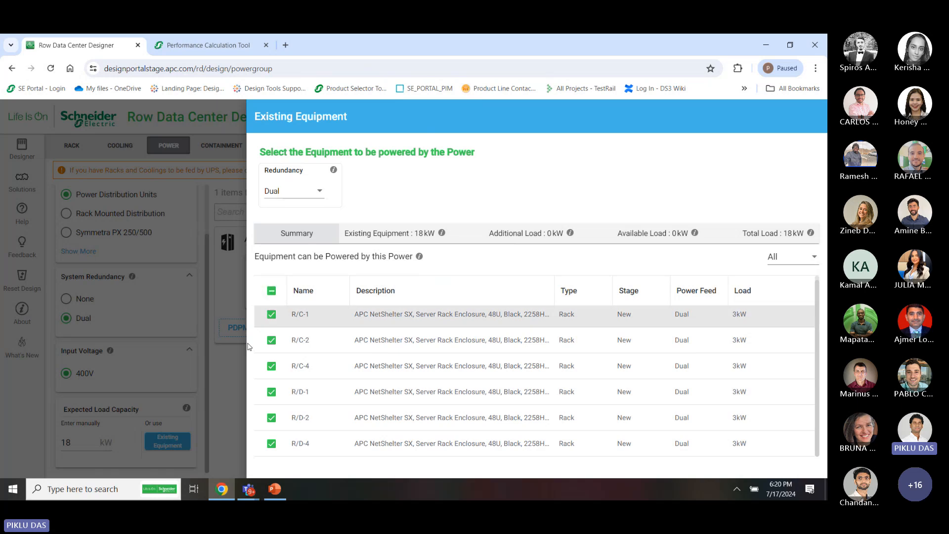
{"action": "left_click", "coordinate": [230, 378]}
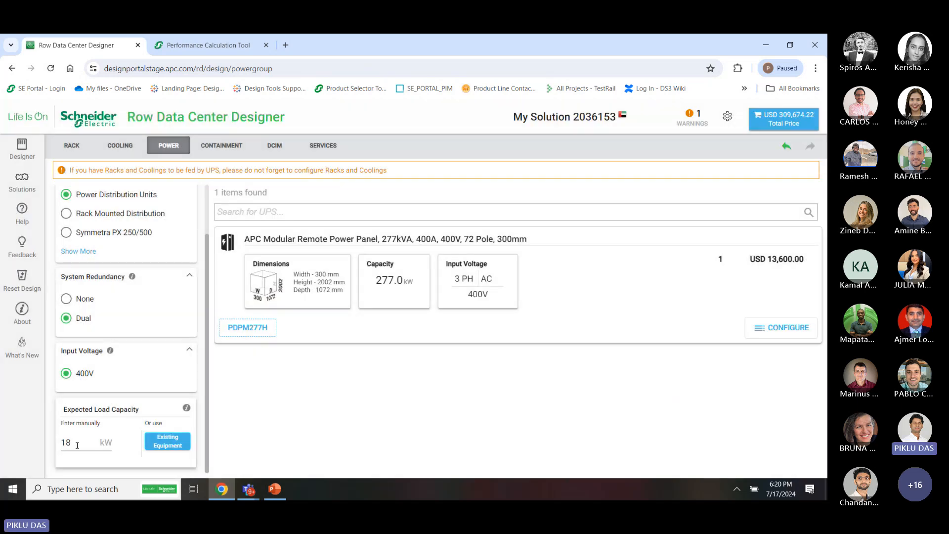
Configure the PDPM277H power panel and place one Power System each in rows C and D
{"action": "left_click", "coordinate": [803, 326]}
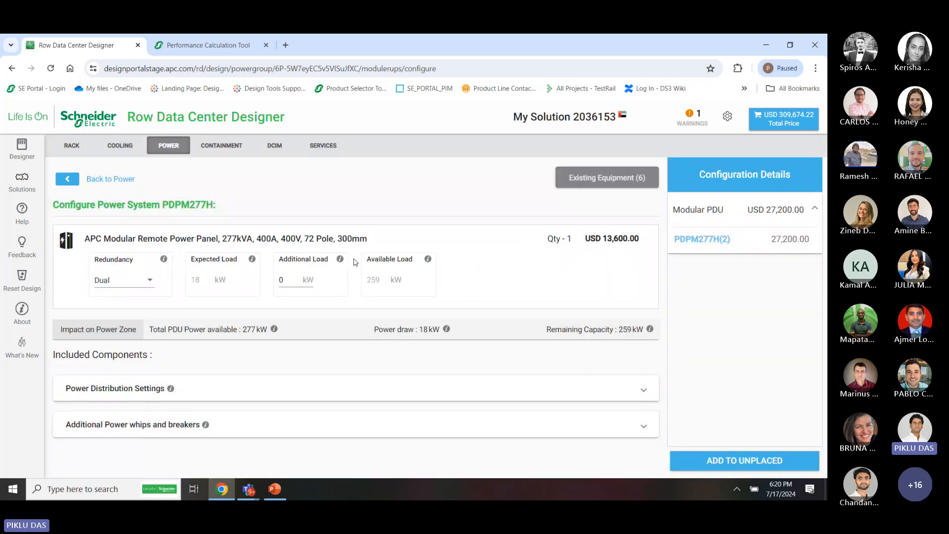
{"action": "left_click", "coordinate": [743, 460]}
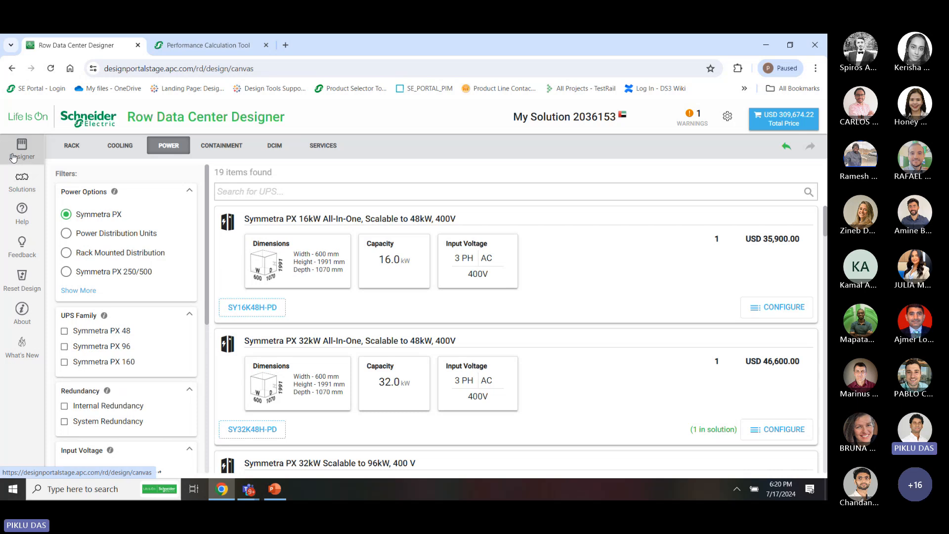
{"action": "left_click", "coordinate": [15, 157]}
{"action": "left_click_drag", "start_coordinate": [124, 225], "coordinate": [307, 445]}
{"action": "scroll", "coordinate": [460, 456], "scroll_direction": "down", "scroll_amount": 2}
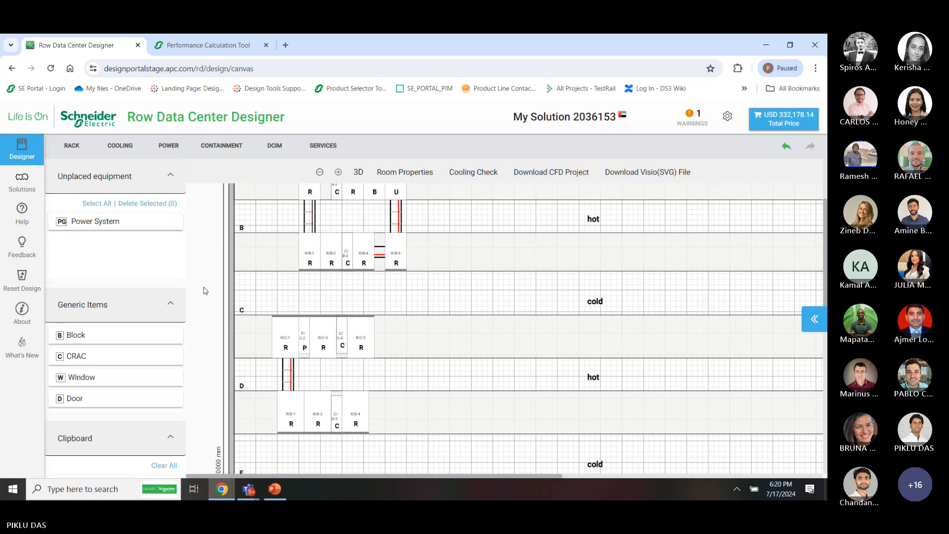
{"action": "left_click_drag", "start_coordinate": [146, 229], "coordinate": [312, 406]}
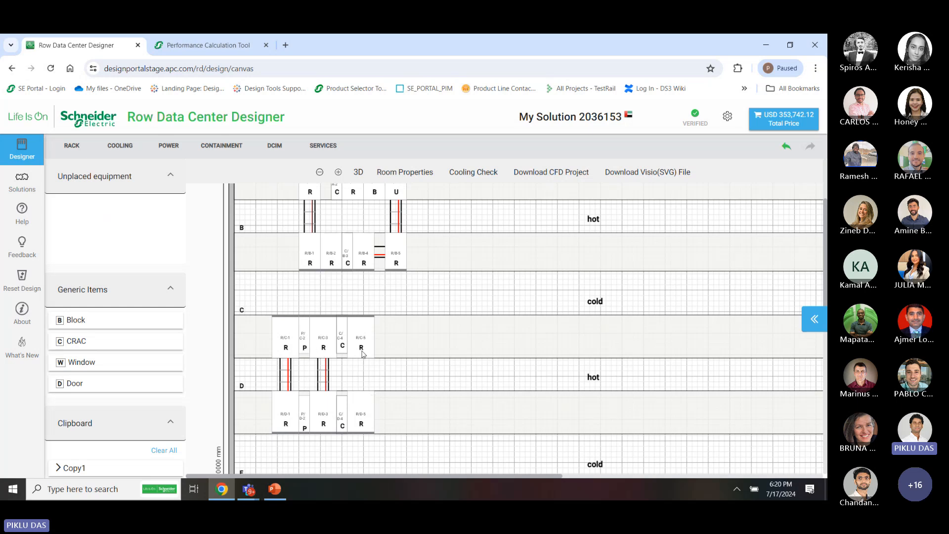
{"action": "left_click_drag", "start_coordinate": [389, 451], "coordinate": [310, 328]}
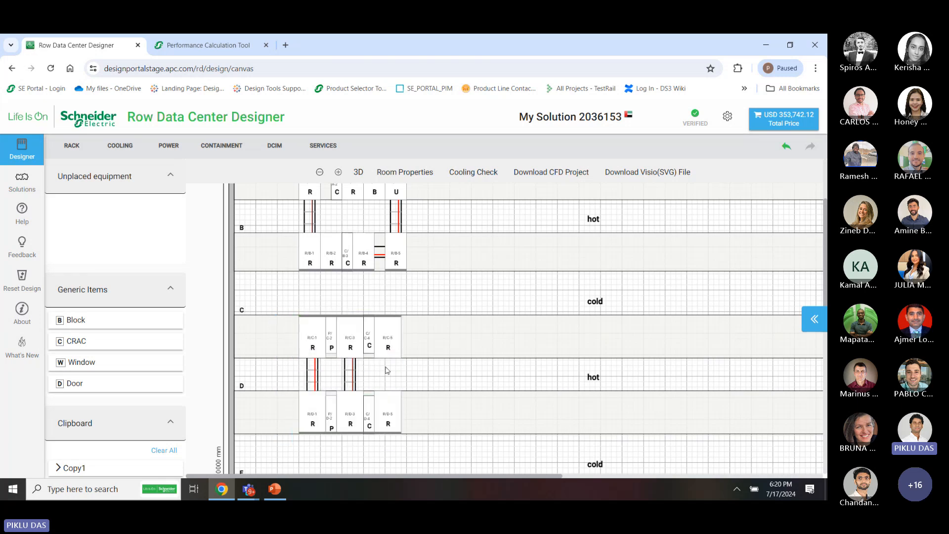
{"action": "scroll", "coordinate": [420, 392], "scroll_direction": "up", "scroll_amount": 2}
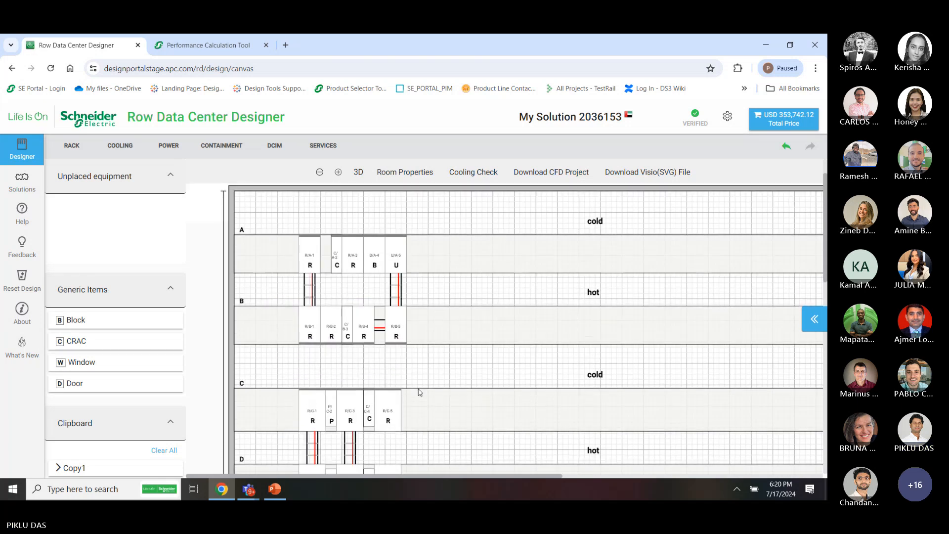
{"action": "scroll", "coordinate": [417, 321], "scroll_direction": "down", "scroll_amount": 1}
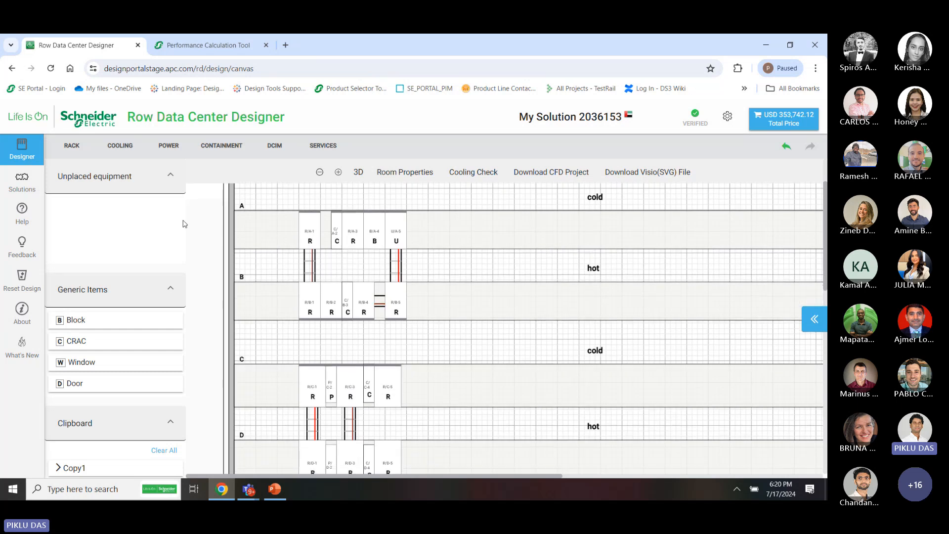
{"action": "left_click", "coordinate": [166, 148]}
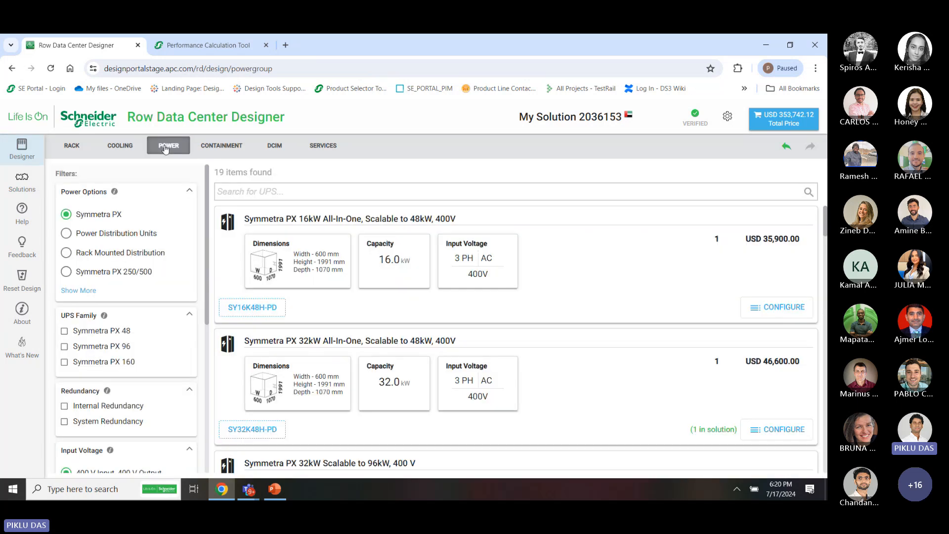
Filter the UPS list to Symmetra PX 250/500 in 2-unit parallel mode for a 300 kW load
{"action": "left_click", "coordinate": [85, 292]}
{"action": "left_click", "coordinate": [94, 273]}
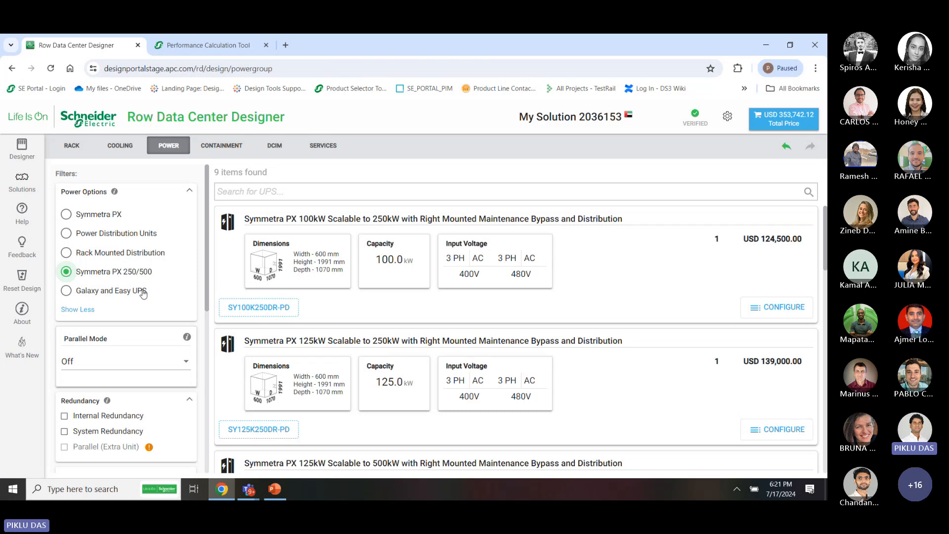
{"action": "scroll", "coordinate": [175, 354], "scroll_direction": "down", "scroll_amount": 1}
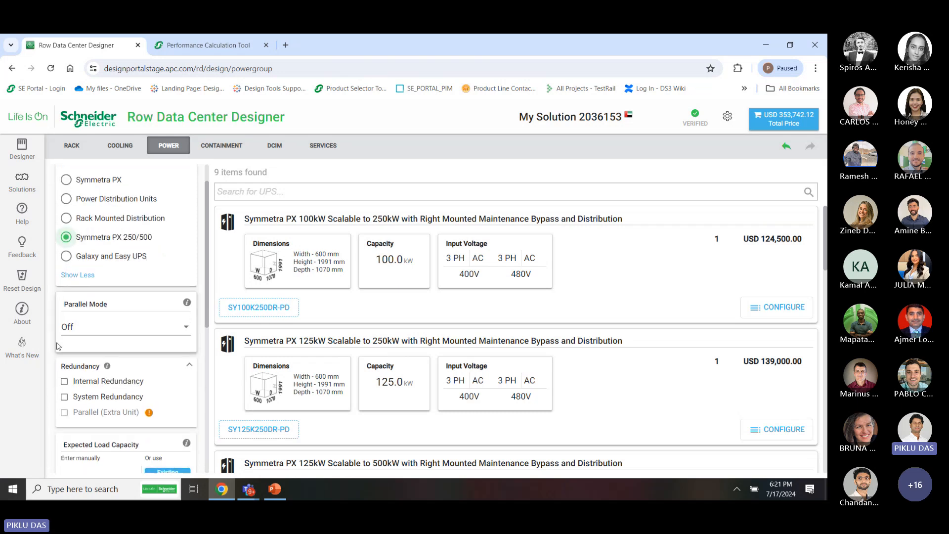
{"action": "left_click", "coordinate": [116, 328]}
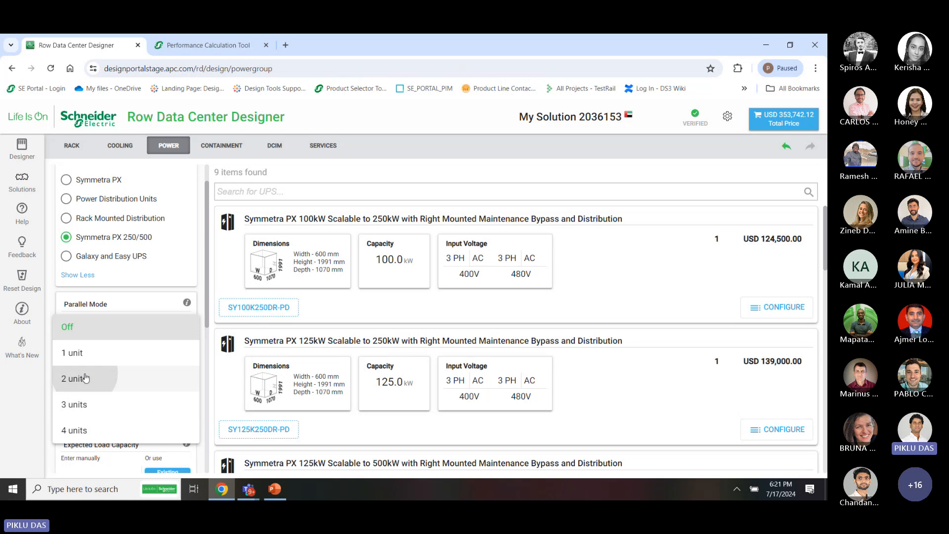
{"action": "left_click", "coordinate": [109, 377]}
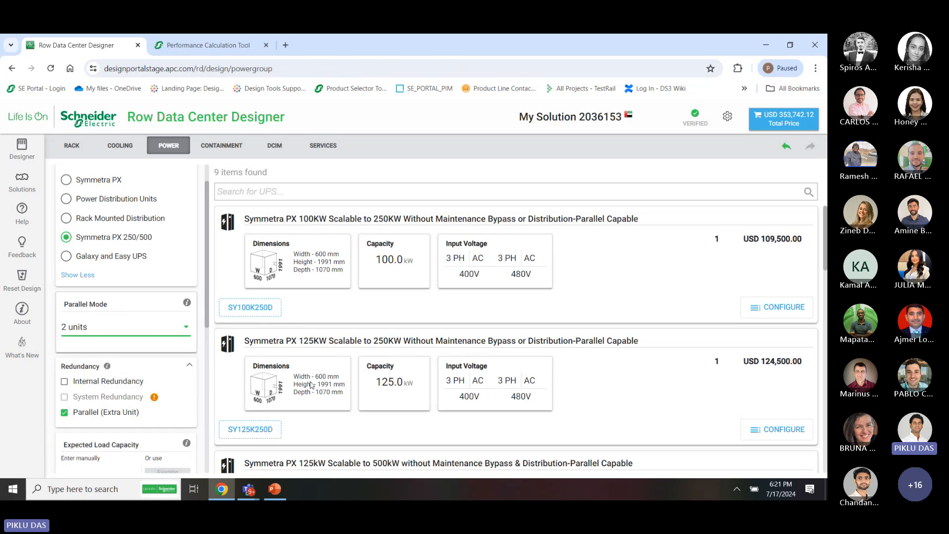
{"action": "scroll", "coordinate": [312, 385], "scroll_direction": "down", "scroll_amount": 1}
{"action": "scroll", "coordinate": [124, 461], "scroll_direction": "down", "scroll_amount": 1}
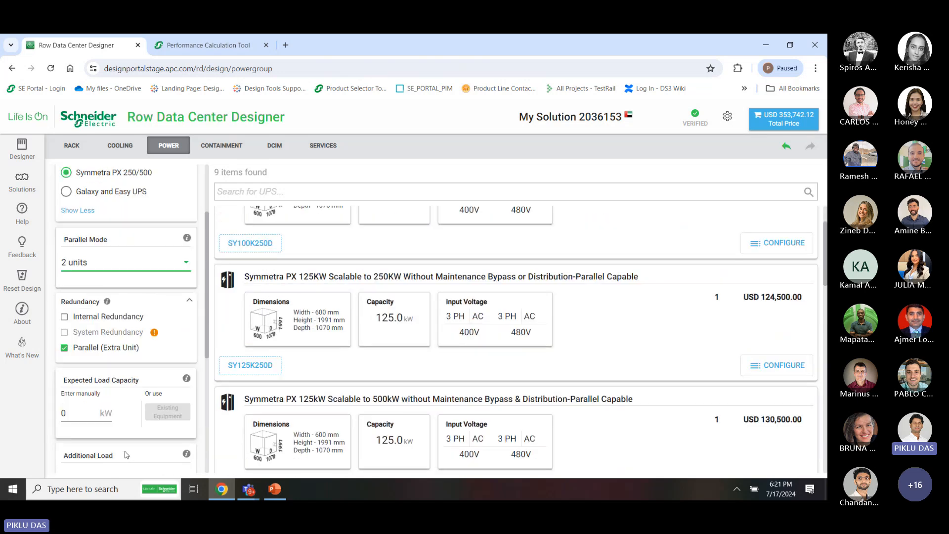
{"action": "left_click", "coordinate": [70, 414]}
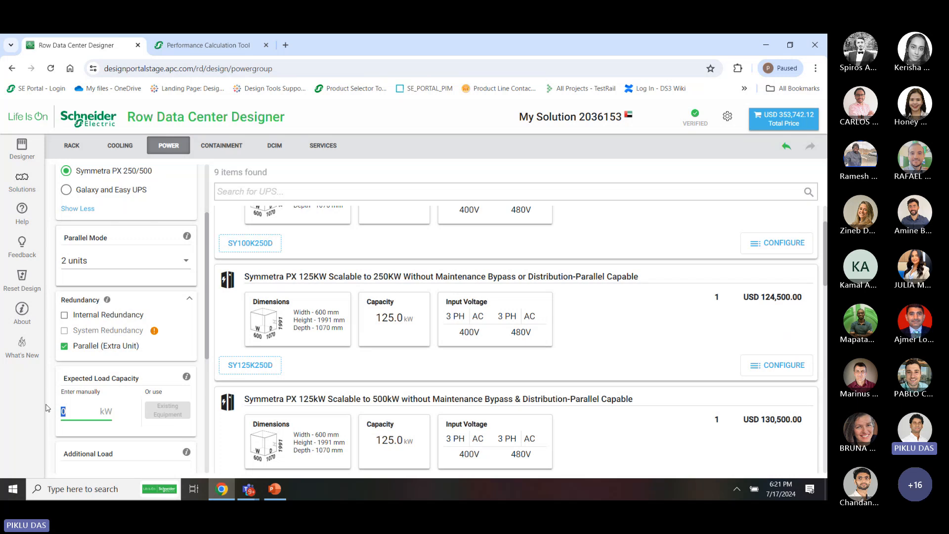
{"action": "left_click", "coordinate": [143, 439]}
{"action": "scroll", "coordinate": [317, 279], "scroll_direction": "up", "scroll_amount": 1}
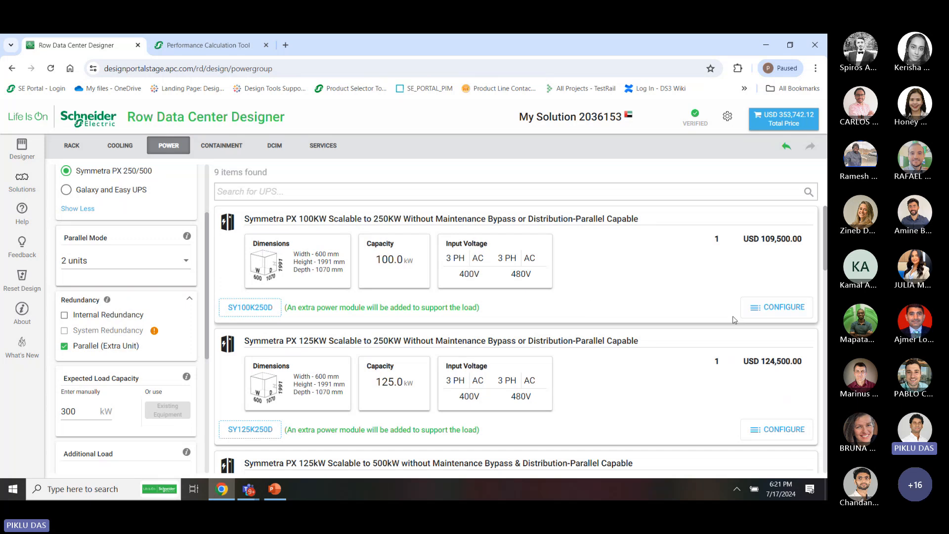
{"action": "scroll", "coordinate": [618, 340], "scroll_direction": "down", "scroll_amount": 12}
{"action": "scroll", "coordinate": [618, 342], "scroll_direction": "up", "scroll_amount": 6}
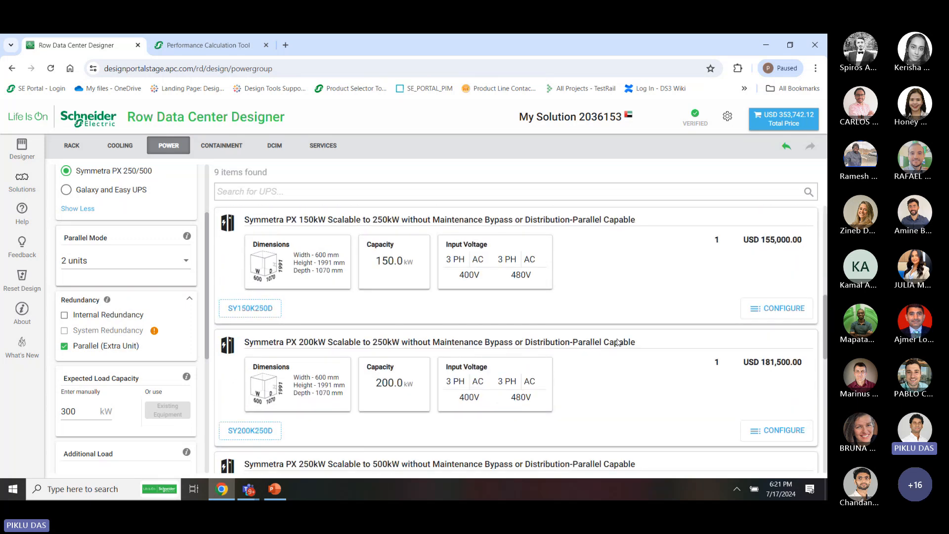
{"action": "scroll", "coordinate": [617, 341], "scroll_direction": "up", "scroll_amount": 6}
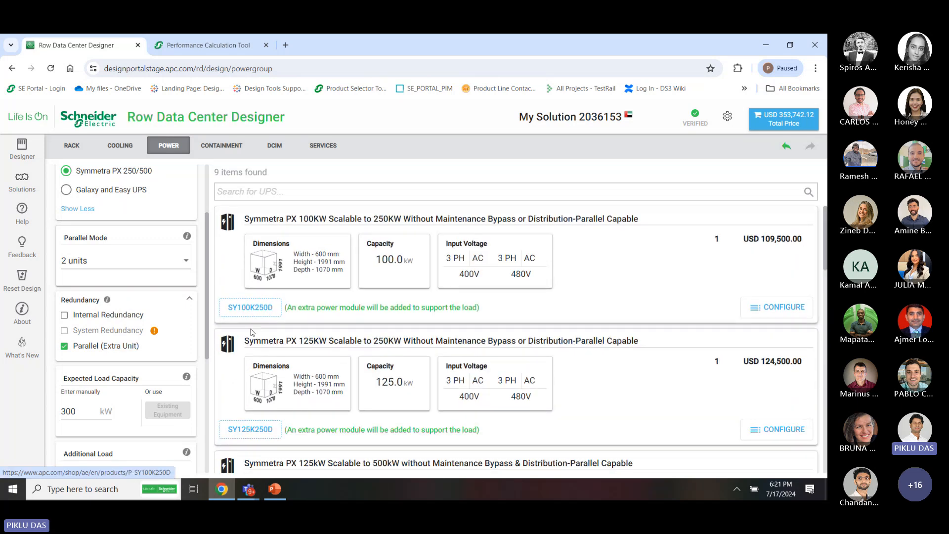
{"action": "scroll", "coordinate": [196, 405], "scroll_direction": "down", "scroll_amount": 5}
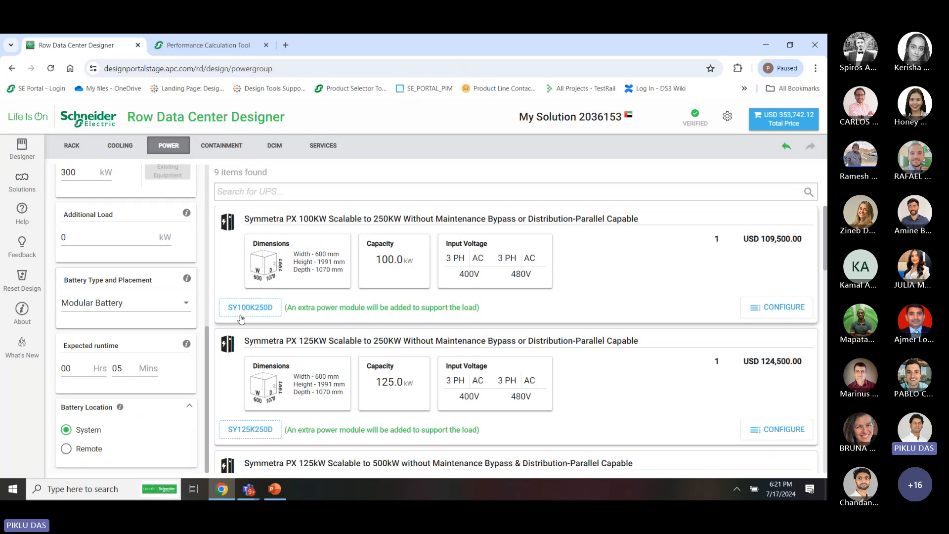
Configure the SY100K250D UPS with an additional power module frame and add it to unplaced equipment
{"action": "left_click", "coordinate": [777, 309]}
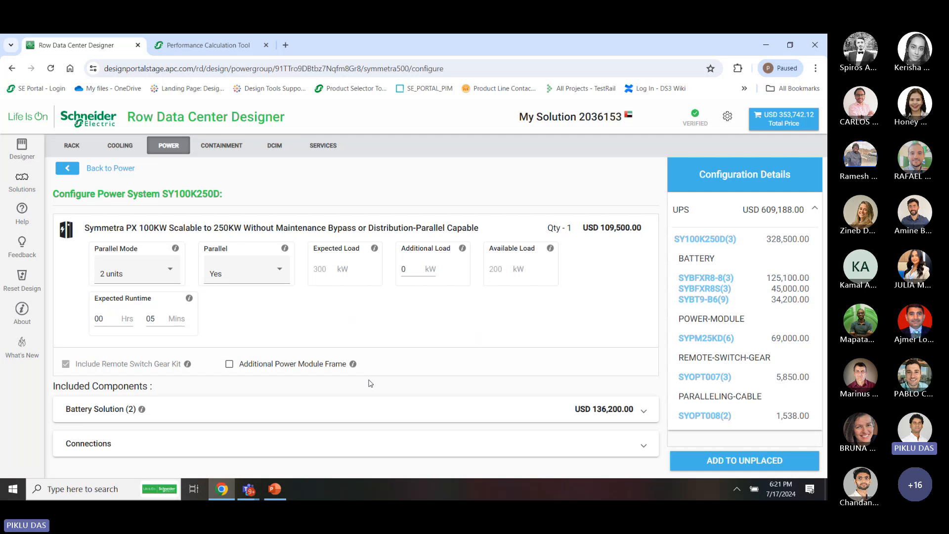
{"action": "left_click", "coordinate": [229, 364]}
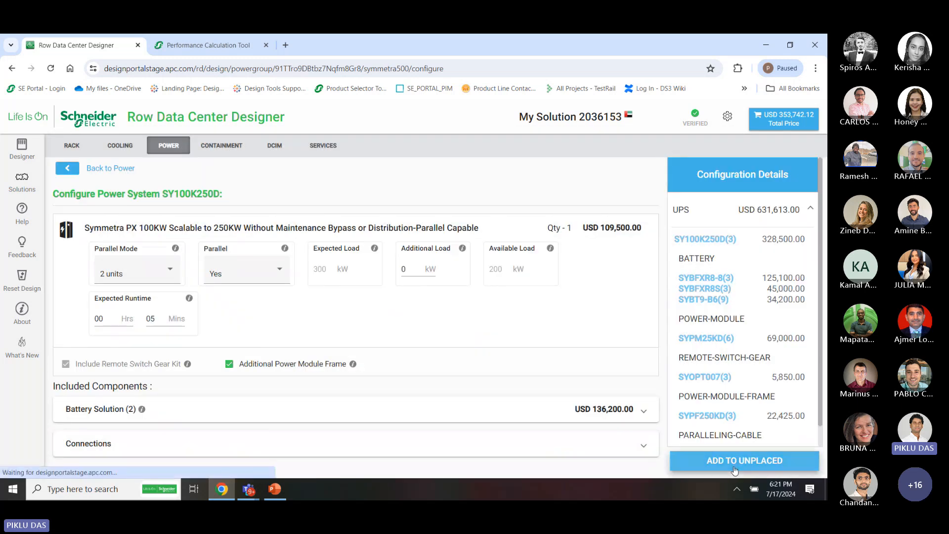
{"action": "left_click", "coordinate": [735, 467]}
Place SYOPT007 and the unplaced power systems along rows A and B, then return to the power catalogue
{"action": "left_click", "coordinate": [18, 145]}
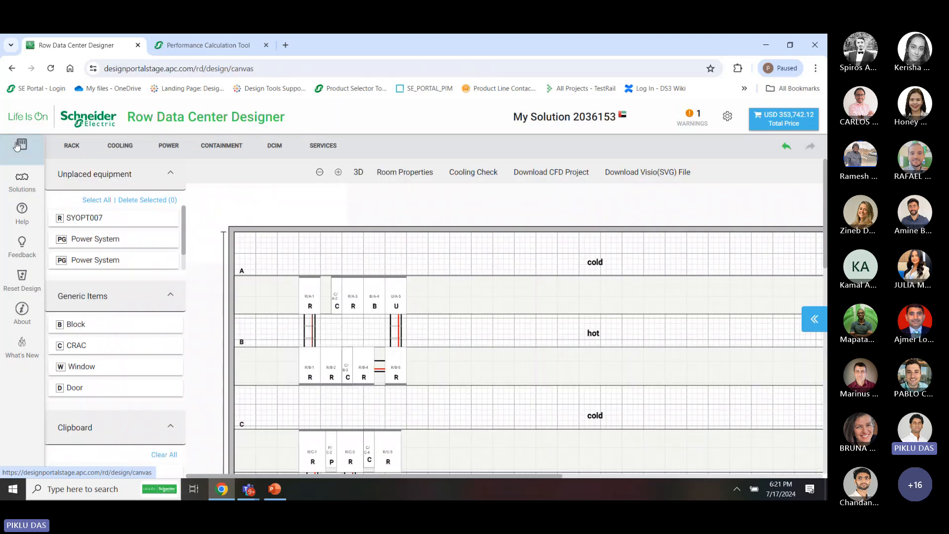
{"action": "left_click", "coordinate": [104, 221]}
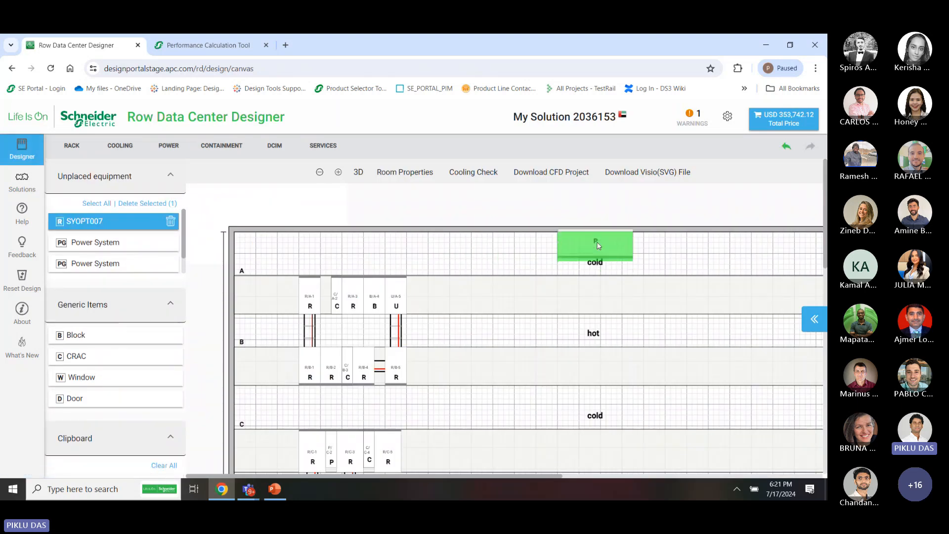
{"action": "left_click", "coordinate": [595, 241]}
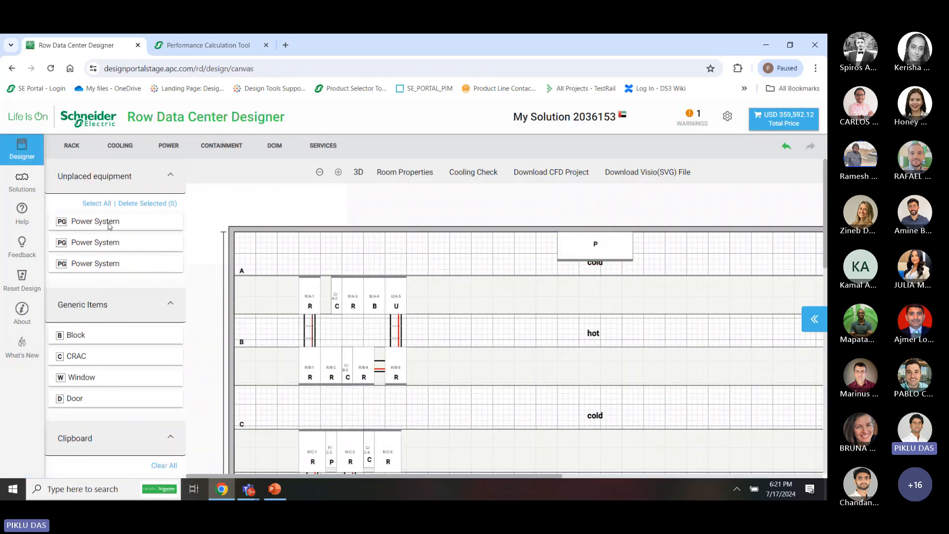
{"action": "left_click", "coordinate": [109, 222]}
{"action": "left_click", "coordinate": [566, 297]}
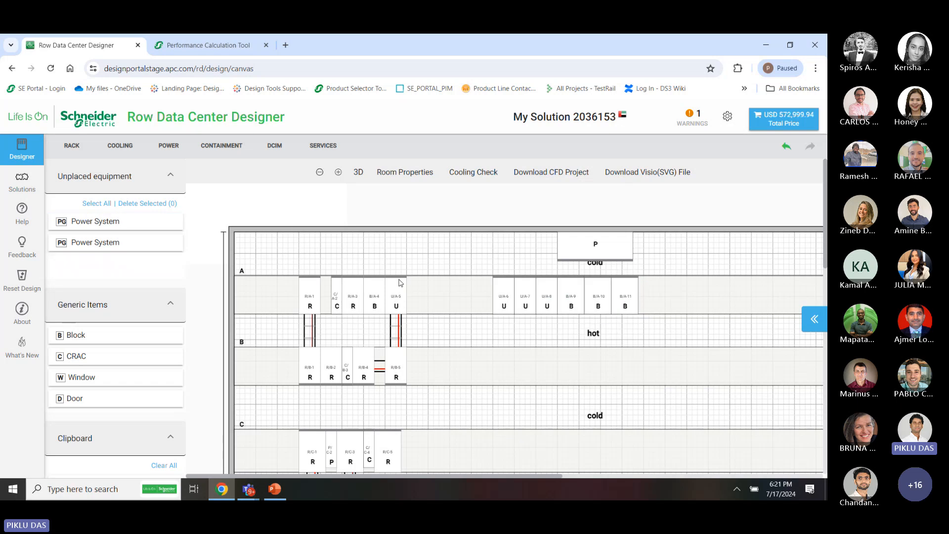
{"action": "left_click", "coordinate": [118, 222]}
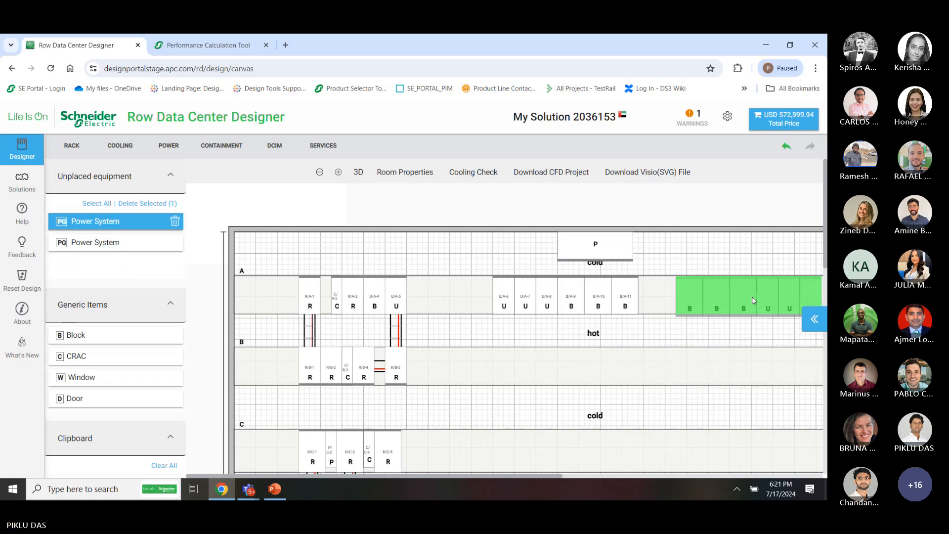
{"action": "left_click", "coordinate": [753, 300]}
{"action": "left_click", "coordinate": [110, 220]}
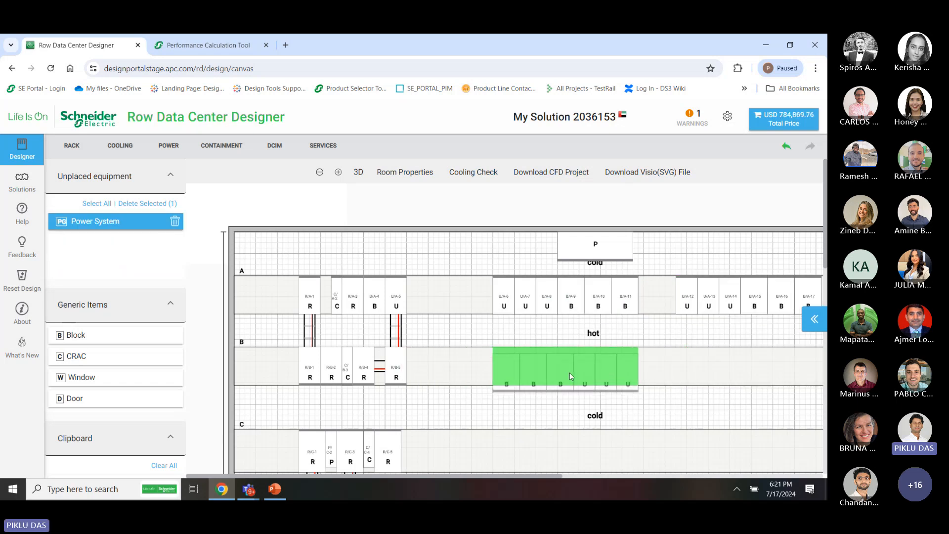
{"action": "left_click", "coordinate": [570, 375]}
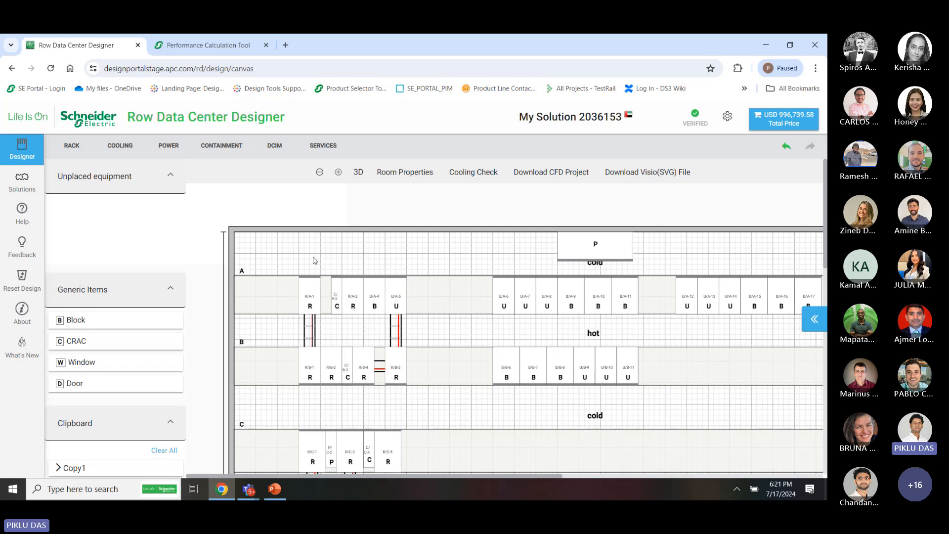
{"action": "left_click", "coordinate": [169, 145]}
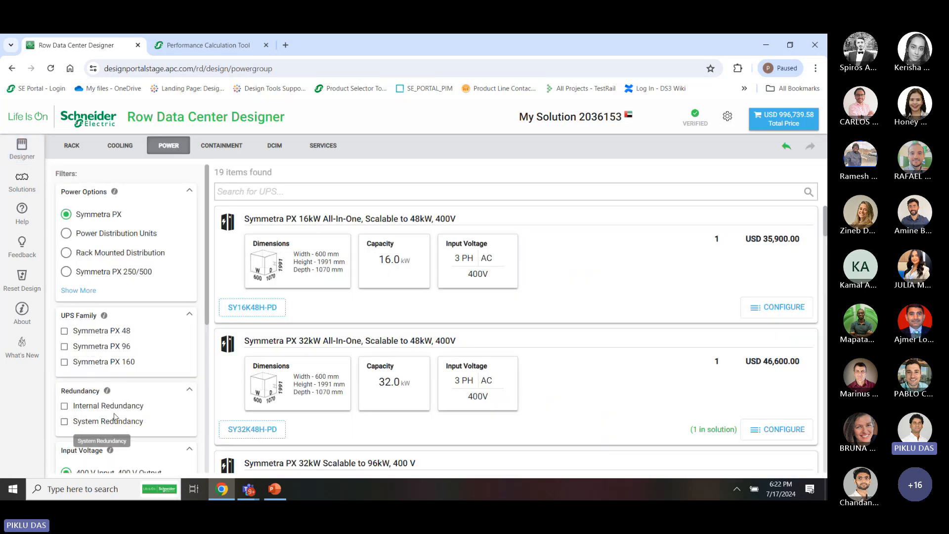
Filter to Galaxy and Easy UPS models with a 200 kW expected load
{"action": "scroll", "coordinate": [115, 417], "scroll_direction": "down", "scroll_amount": 2}
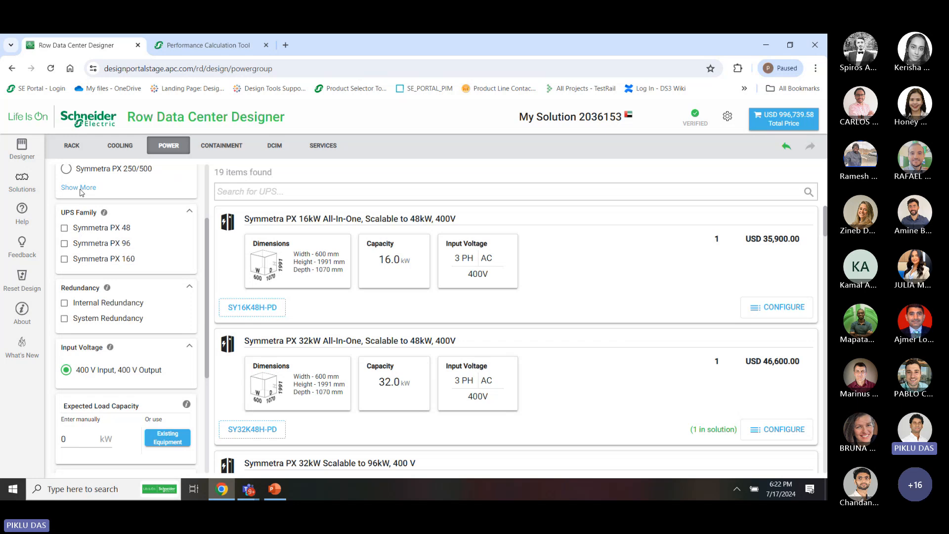
{"action": "left_click", "coordinate": [80, 187]}
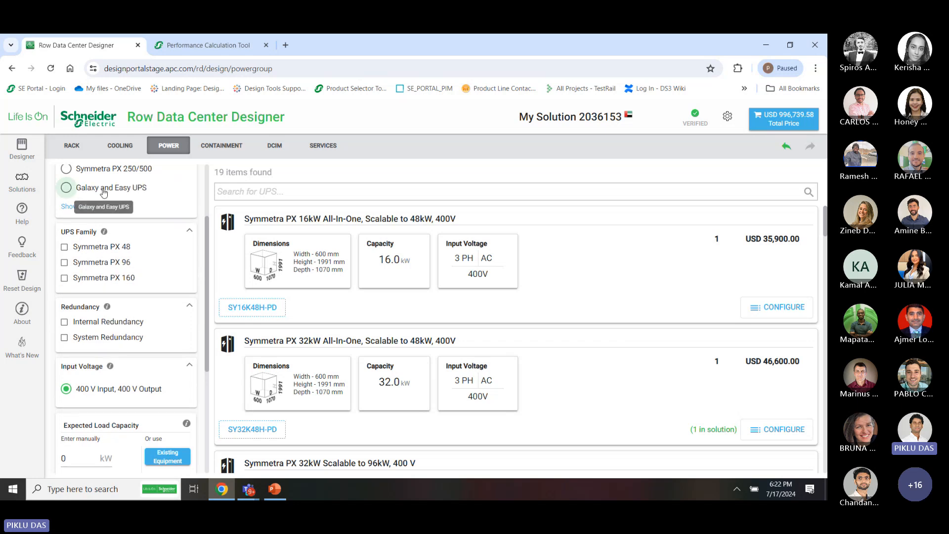
{"action": "left_click", "coordinate": [103, 193]}
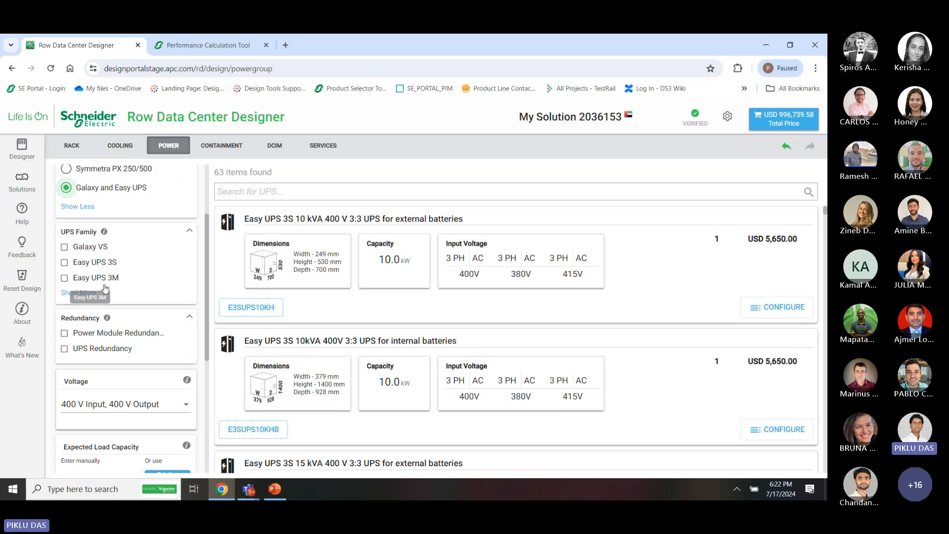
{"action": "left_click", "coordinate": [90, 295]}
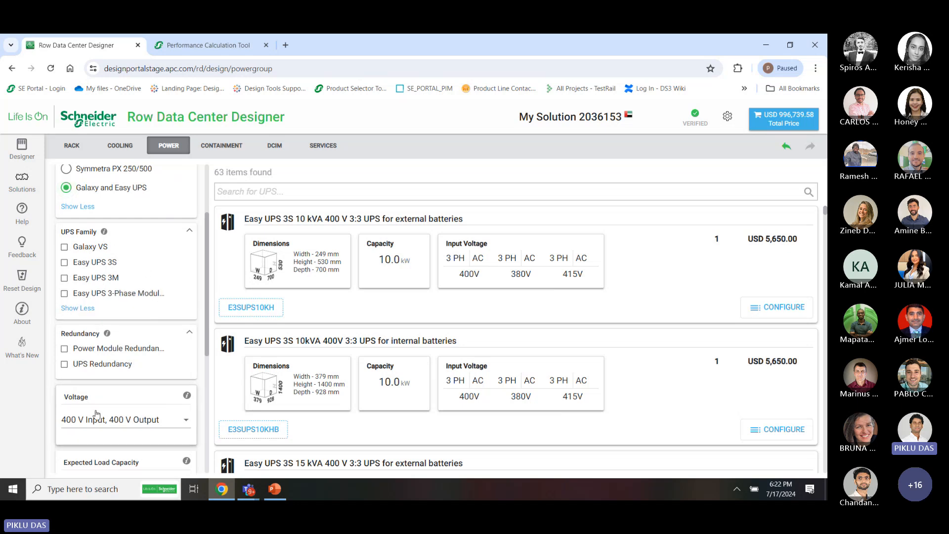
{"action": "scroll", "coordinate": [95, 430], "scroll_direction": "down", "scroll_amount": 2}
{"action": "left_click", "coordinate": [76, 419]}
{"action": "key", "text": "BackSpace"}
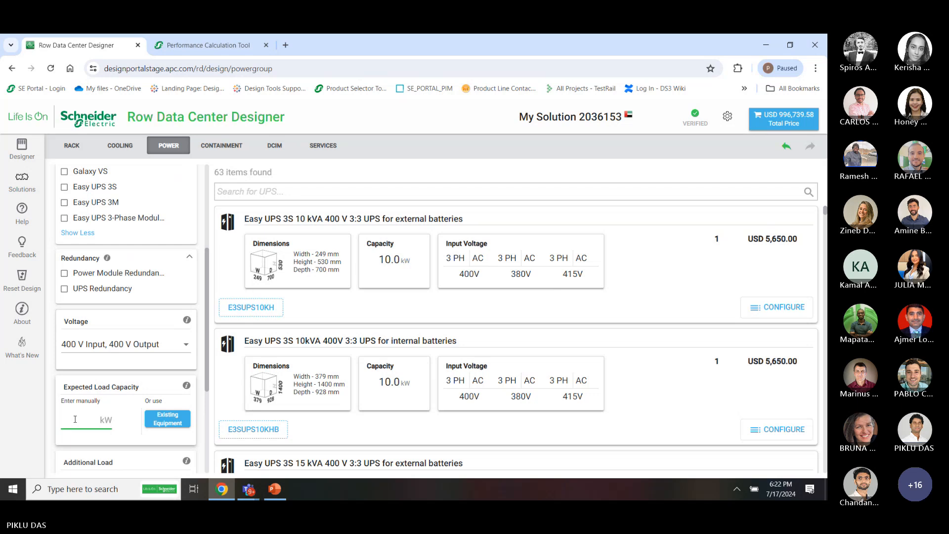
{"action": "type", "text": "200"}
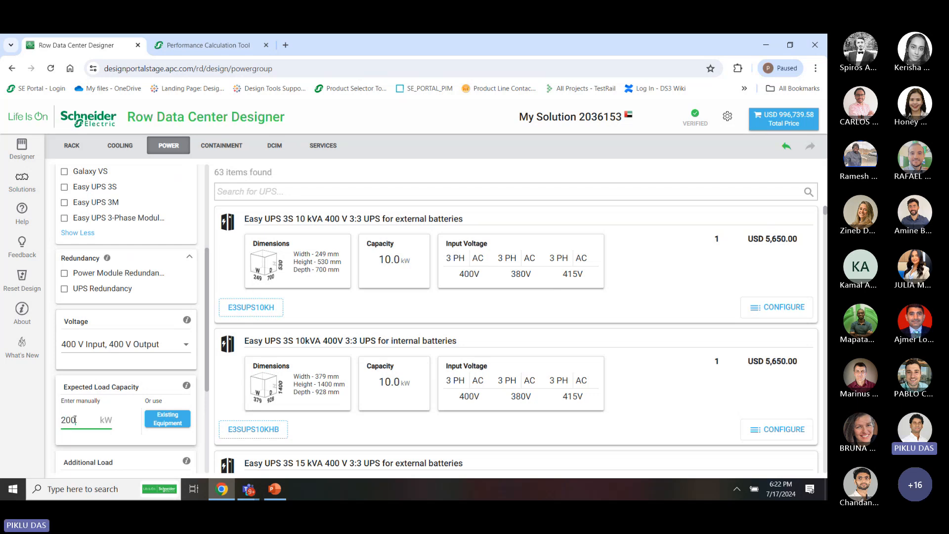
{"action": "left_click", "coordinate": [48, 393]}
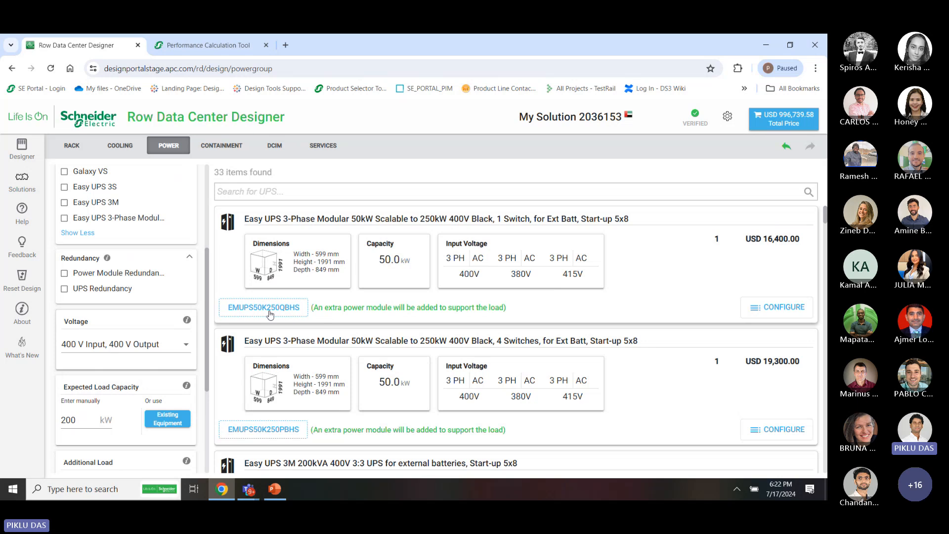
Limit the results to external Li-ION battery types
{"action": "scroll", "coordinate": [338, 335], "scroll_direction": "down", "scroll_amount": 3}
{"action": "scroll", "coordinate": [336, 335], "scroll_direction": "down", "scroll_amount": 6}
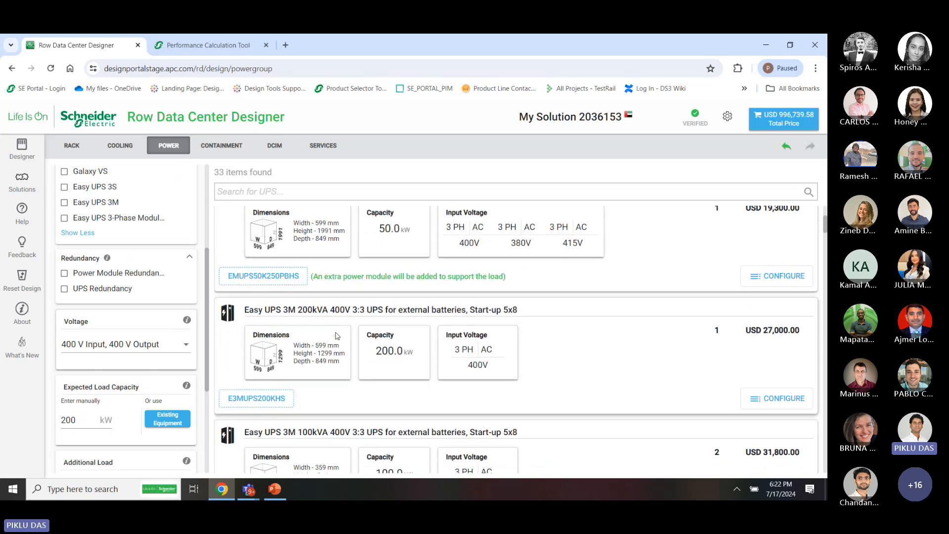
{"action": "scroll", "coordinate": [337, 335], "scroll_direction": "down", "scroll_amount": 5}
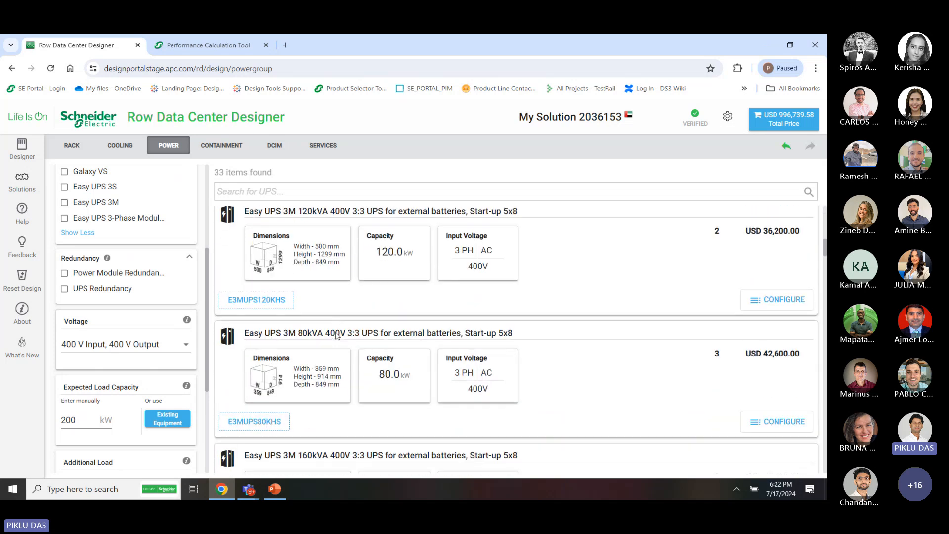
{"action": "scroll", "coordinate": [440, 302], "scroll_direction": "up", "scroll_amount": 5}
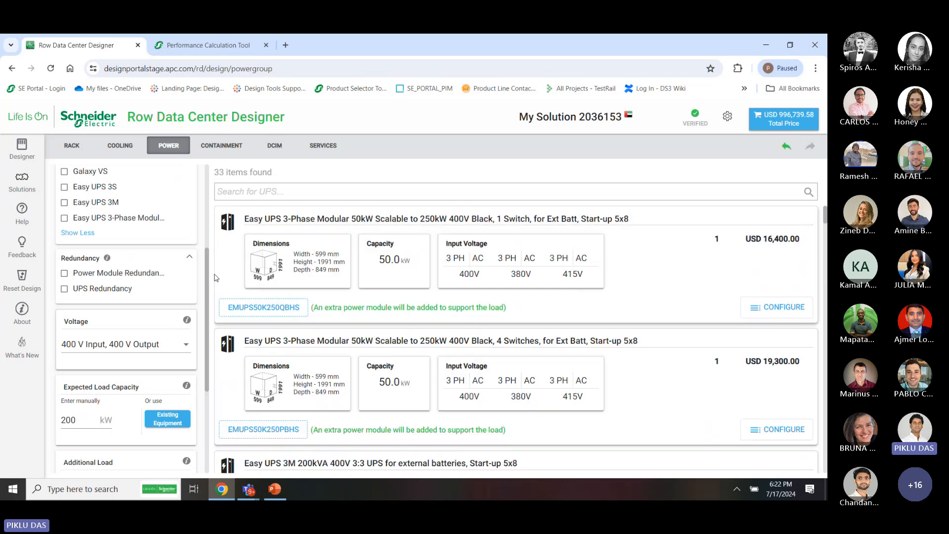
{"action": "scroll", "coordinate": [206, 237], "scroll_direction": "up", "scroll_amount": 4}
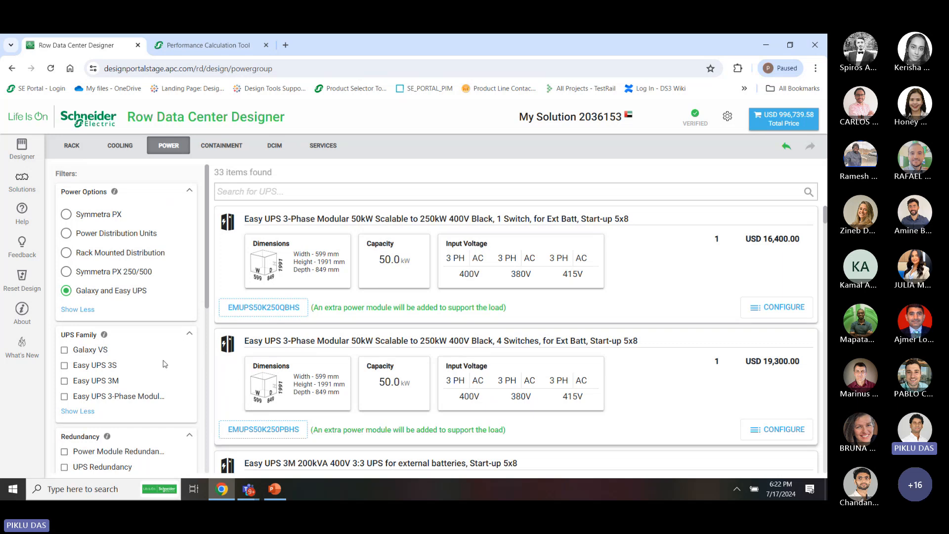
{"action": "scroll", "coordinate": [200, 384], "scroll_direction": "down", "scroll_amount": 1}
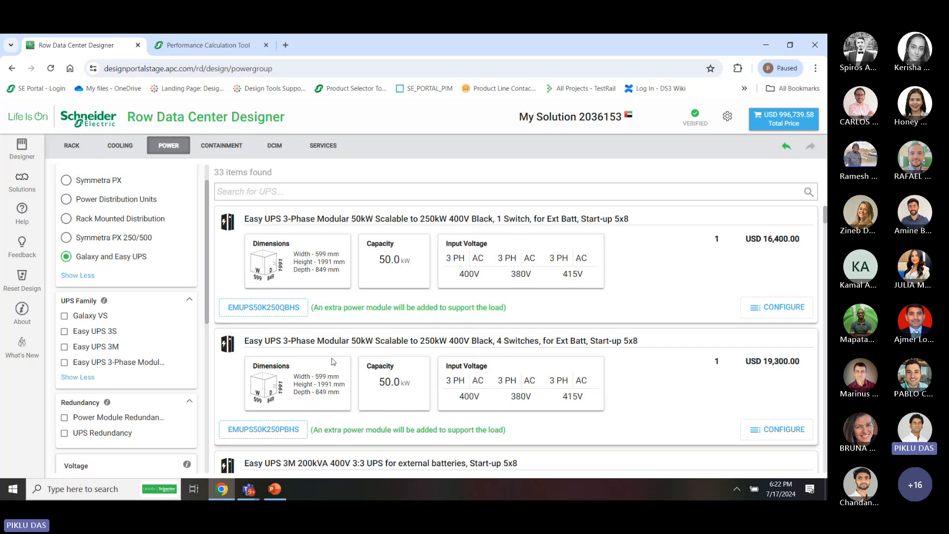
{"action": "scroll", "coordinate": [331, 358], "scroll_direction": "down", "scroll_amount": 1}
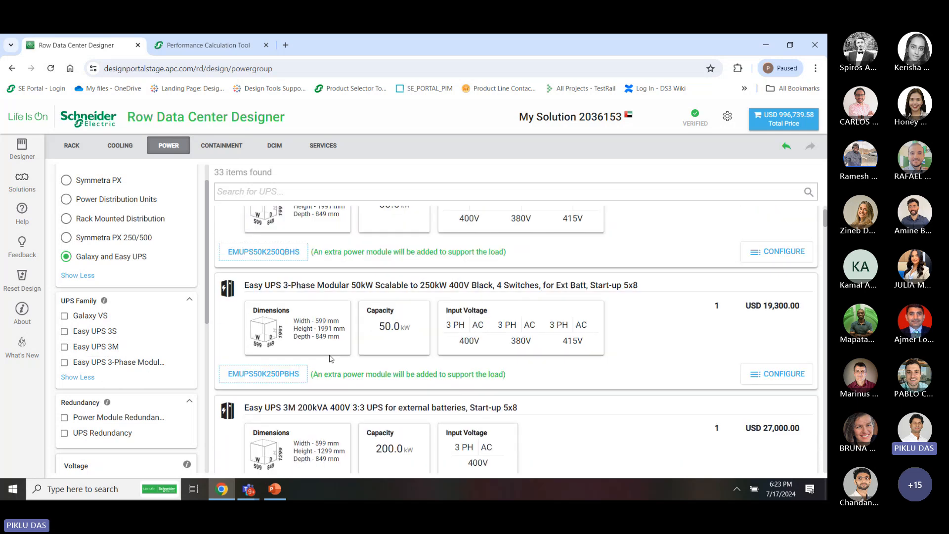
{"action": "scroll", "coordinate": [494, 287], "scroll_direction": "up", "scroll_amount": 1}
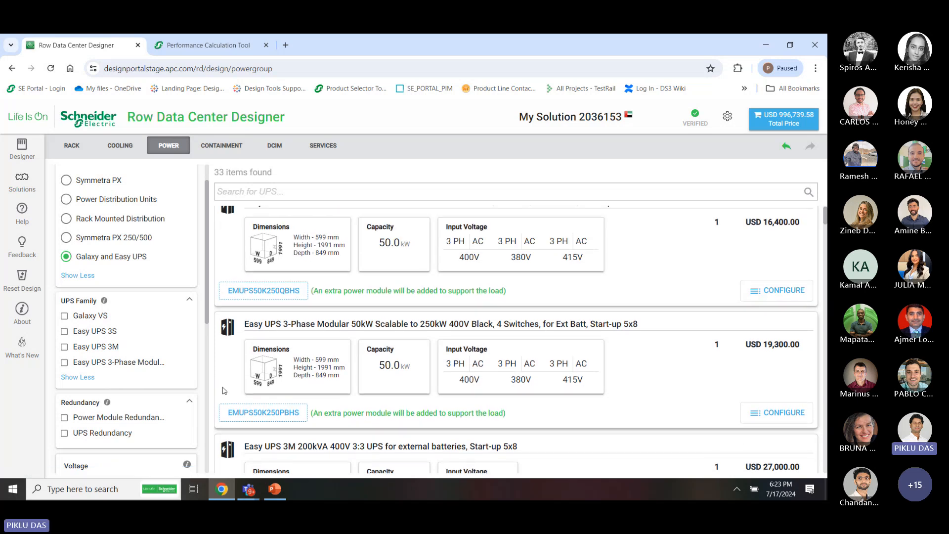
{"action": "scroll", "coordinate": [200, 389], "scroll_direction": "down", "scroll_amount": 6}
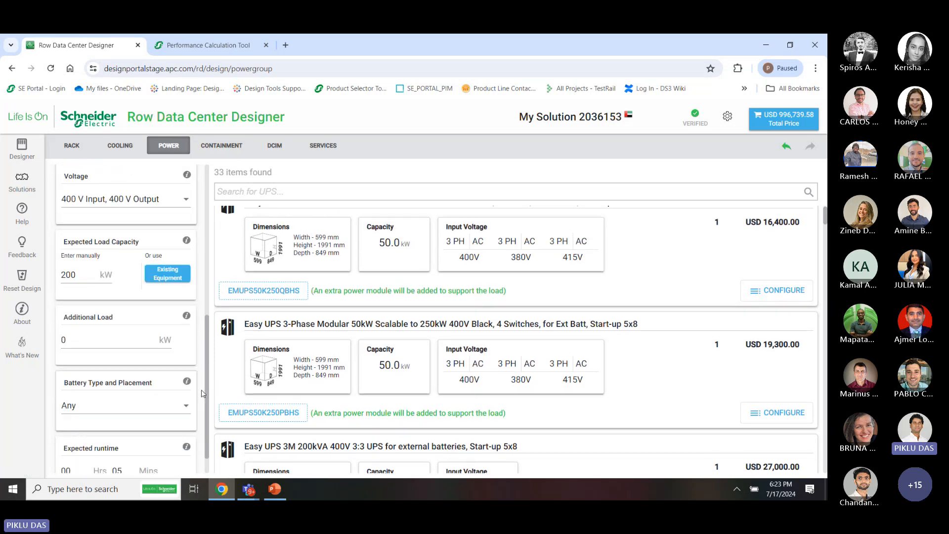
{"action": "scroll", "coordinate": [148, 297], "scroll_direction": "up", "scroll_amount": 6}
{"action": "scroll", "coordinate": [168, 346], "scroll_direction": "down", "scroll_amount": 6}
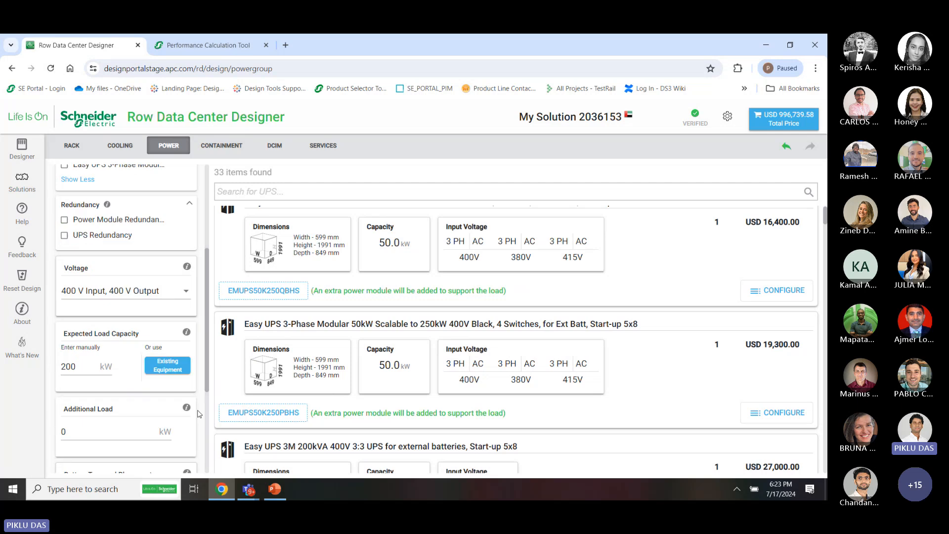
{"action": "left_click", "coordinate": [168, 382]}
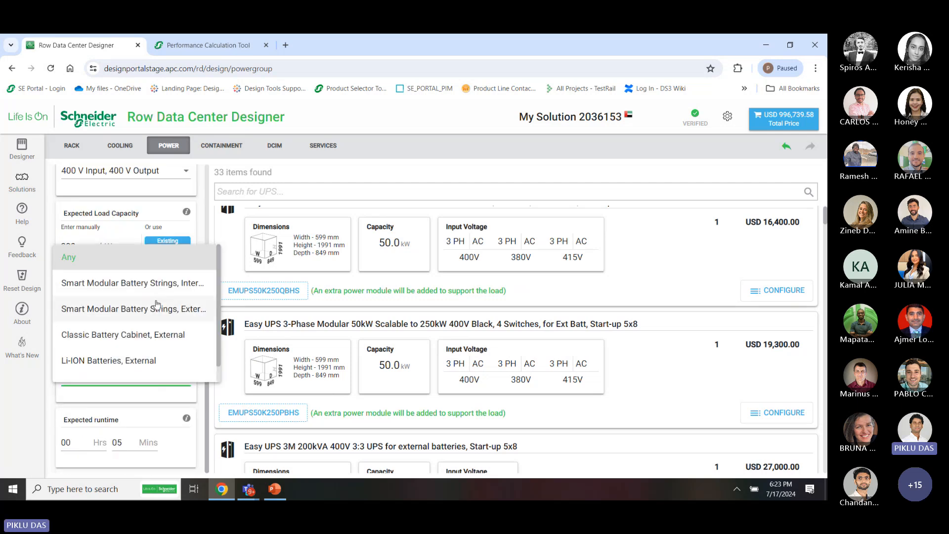
{"action": "left_click", "coordinate": [124, 366]}
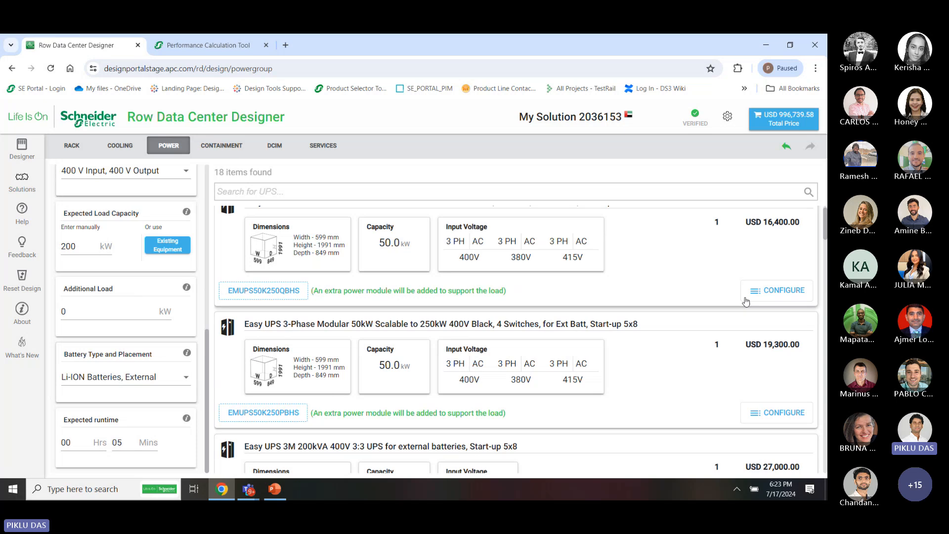
Configure the Easy UPS EMUPS50K250QBHS 50kW modular system and add it to unplaced equipment
{"action": "left_click", "coordinate": [760, 291]}
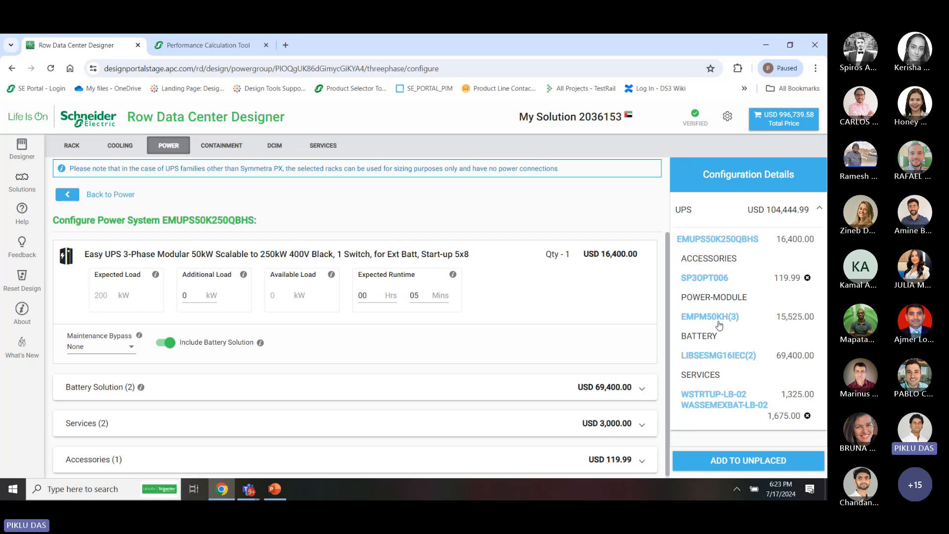
{"action": "left_click", "coordinate": [748, 467]}
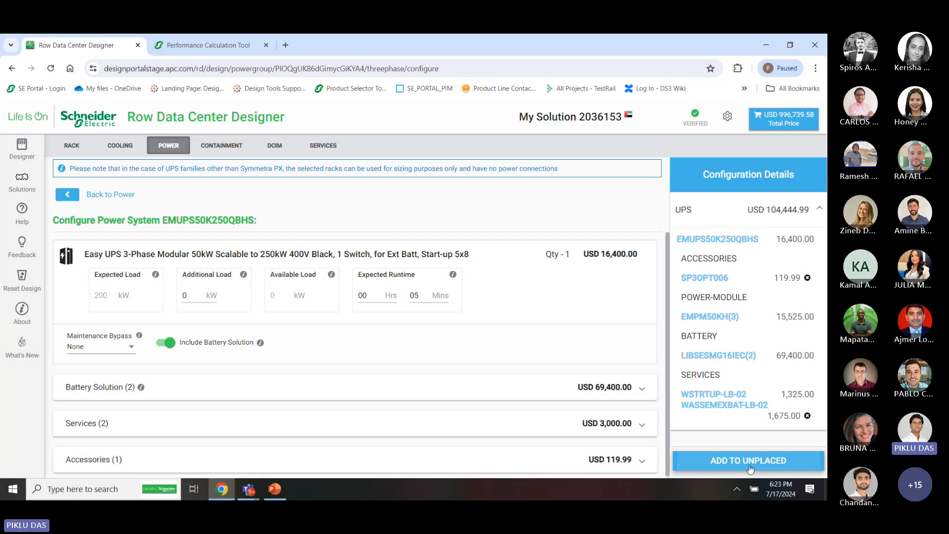
Drop all three unplaced UPS and battery units at the end of row B, then show containment options
{"action": "left_click", "coordinate": [22, 149]}
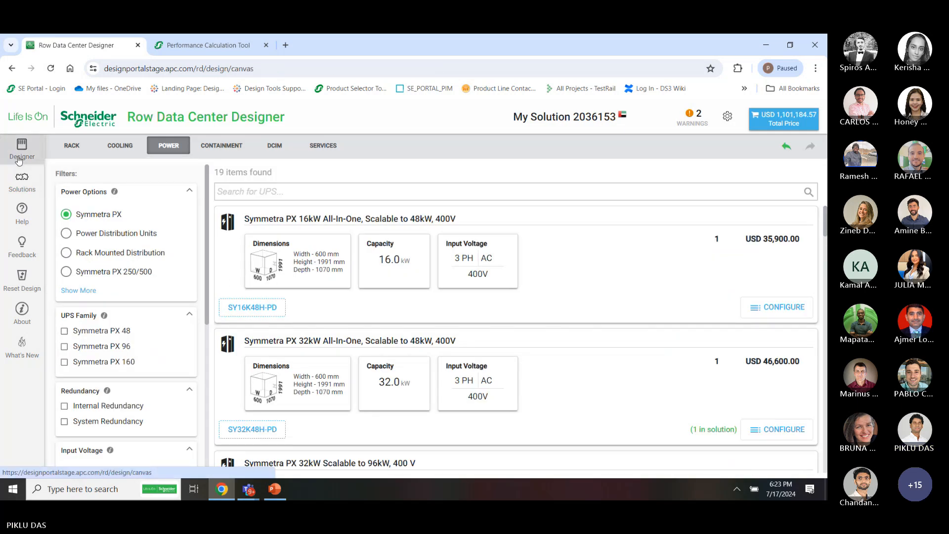
{"action": "left_click", "coordinate": [111, 200]}
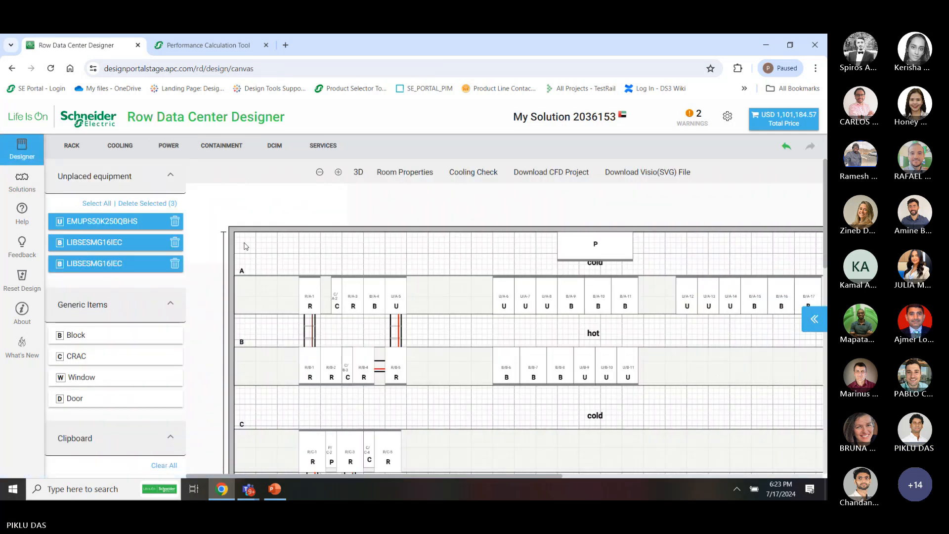
{"action": "left_click_drag", "start_coordinate": [109, 222], "coordinate": [730, 366]}
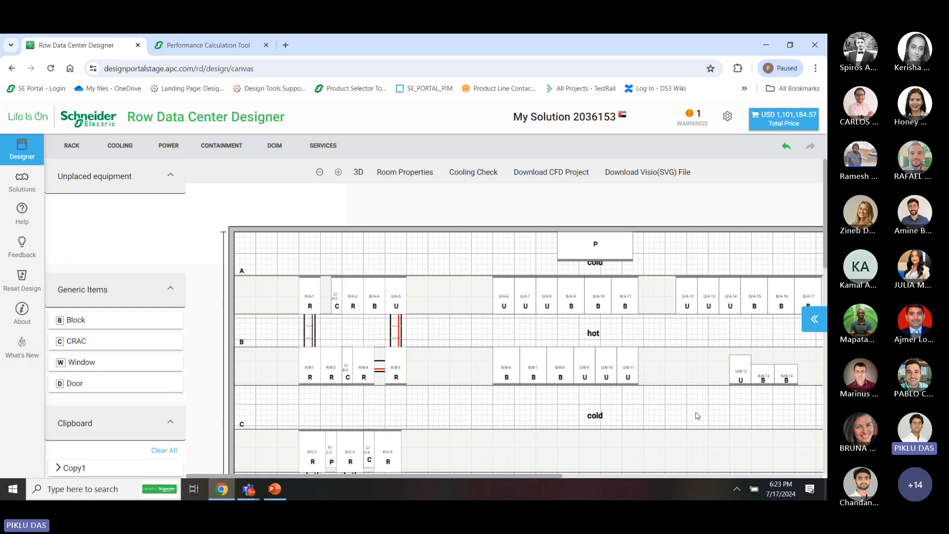
{"action": "scroll", "coordinate": [697, 415], "scroll_direction": "down", "scroll_amount": 2}
{"action": "scroll", "coordinate": [697, 415], "scroll_direction": "right", "scroll_amount": 3}
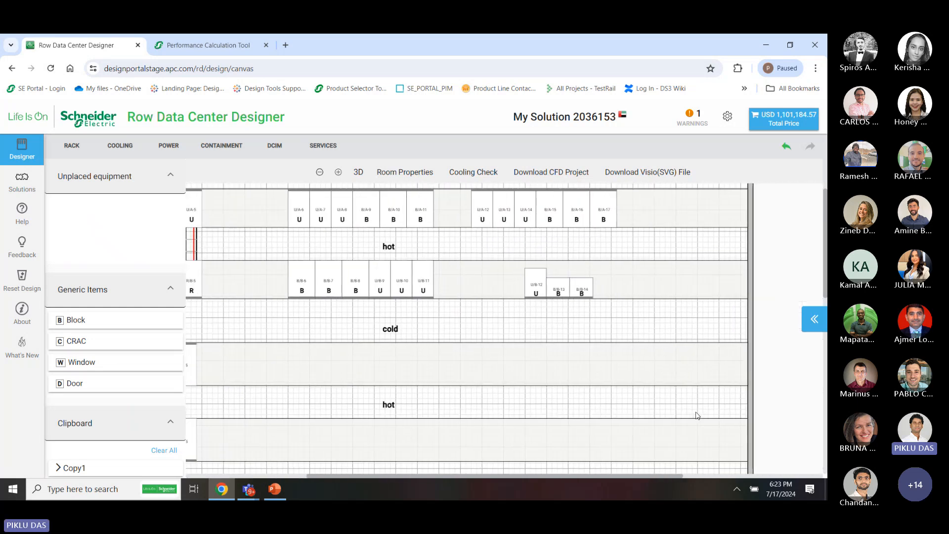
{"action": "scroll", "coordinate": [697, 415], "scroll_direction": "up", "scroll_amount": 2}
{"action": "scroll", "coordinate": [697, 415], "scroll_direction": "left", "scroll_amount": 3}
{"action": "scroll", "coordinate": [697, 415], "scroll_direction": "down", "scroll_amount": 1}
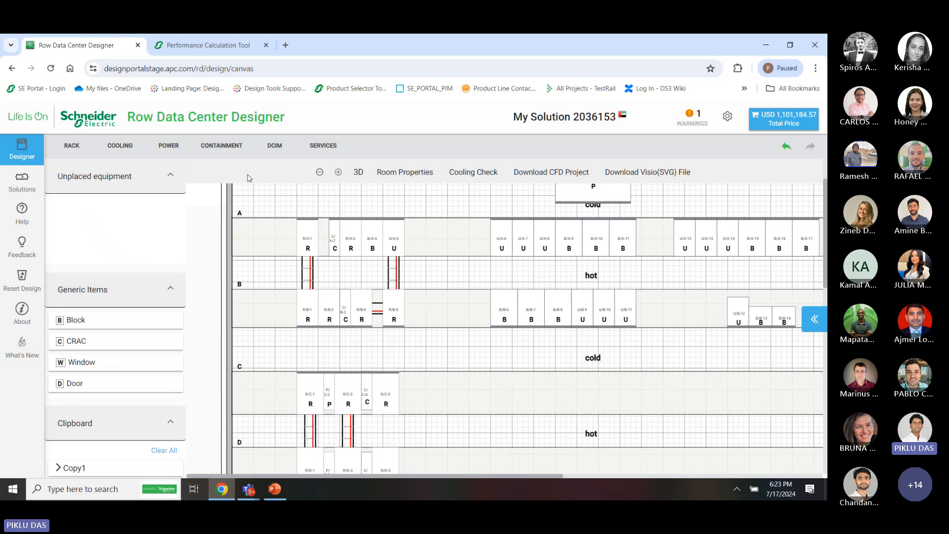
{"action": "left_click", "coordinate": [212, 150]}
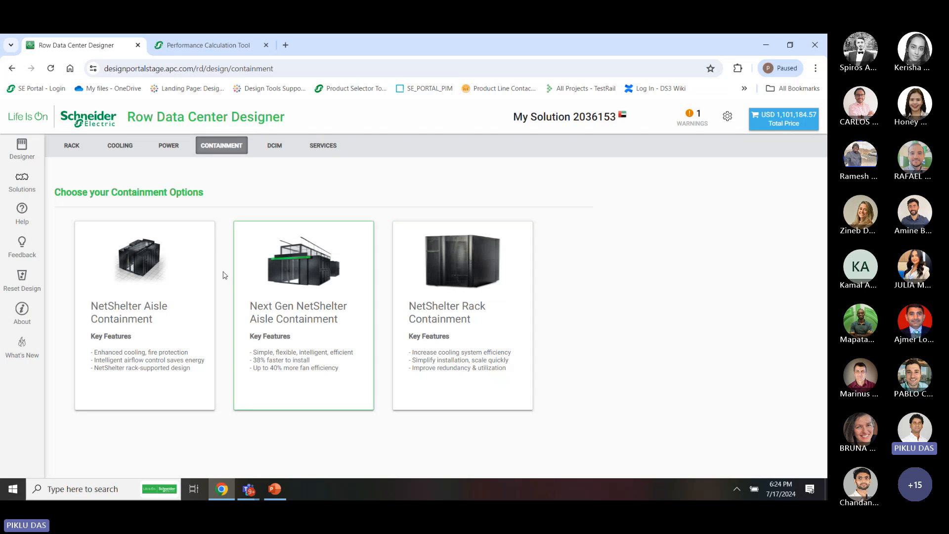
Marquee-select the left-hand R/A and R/B racks and bring up their context menu
{"action": "left_click", "coordinate": [21, 155]}
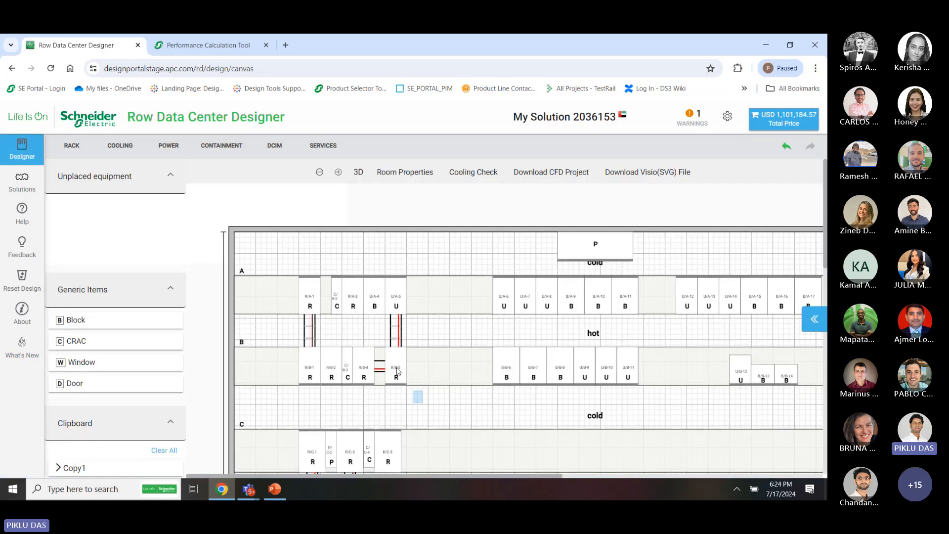
{"action": "left_click_drag", "start_coordinate": [423, 403], "coordinate": [291, 272]}
{"action": "right_click", "coordinate": [344, 294]}
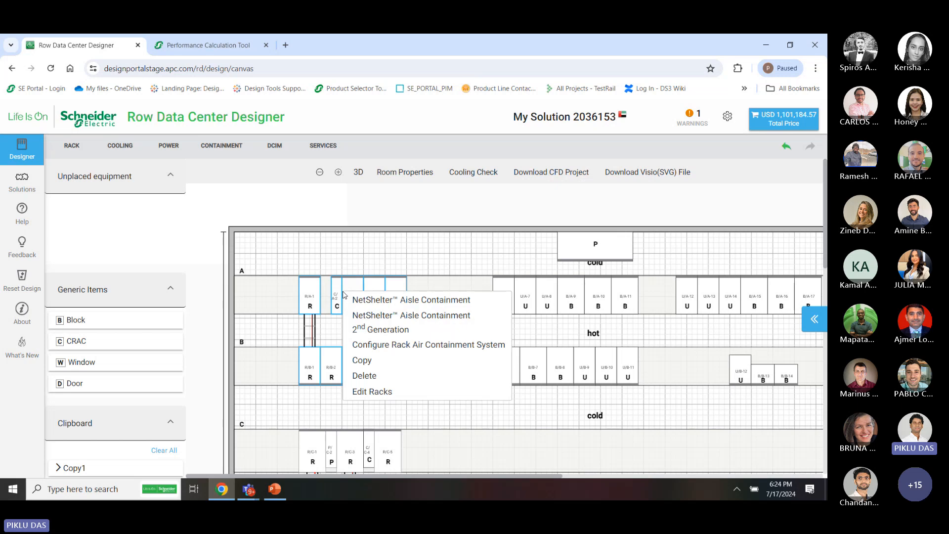
Apply NetShelter Aisle Containment 2nd Generation to the selected racks with ceiling mounting support
{"action": "left_click", "coordinate": [405, 330]}
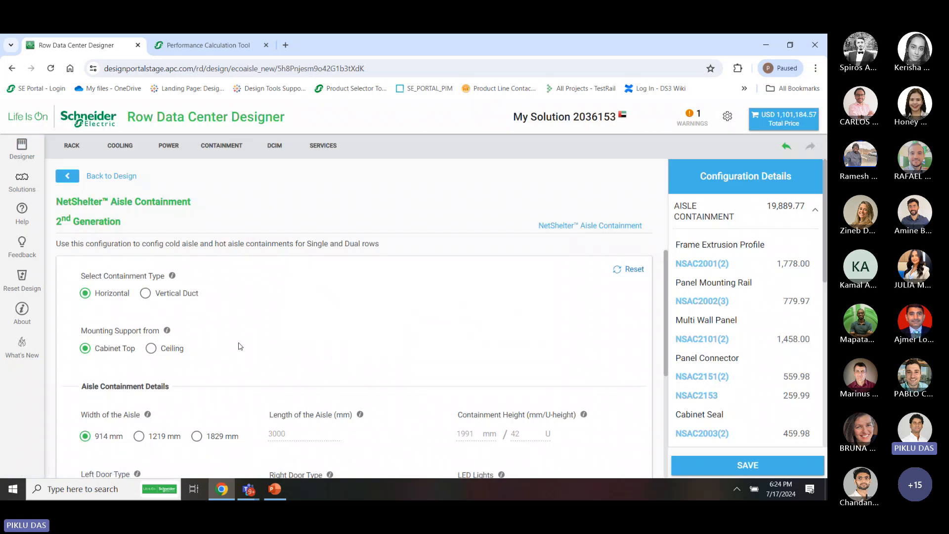
{"action": "scroll", "coordinate": [240, 346], "scroll_direction": "down", "scroll_amount": 1}
{"action": "scroll", "coordinate": [239, 346], "scroll_direction": "up", "scroll_amount": 1}
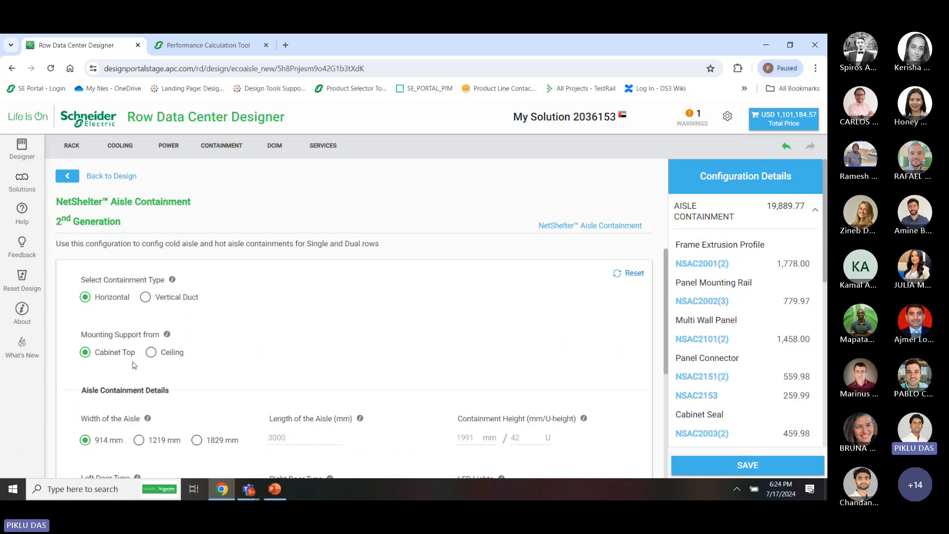
{"action": "left_click", "coordinate": [170, 352]}
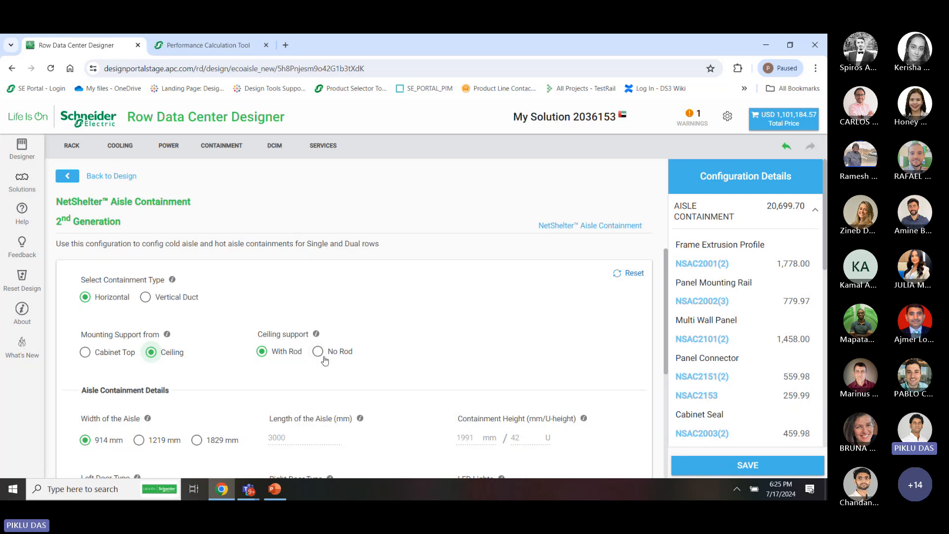
{"action": "scroll", "coordinate": [325, 360], "scroll_direction": "down", "scroll_amount": 1}
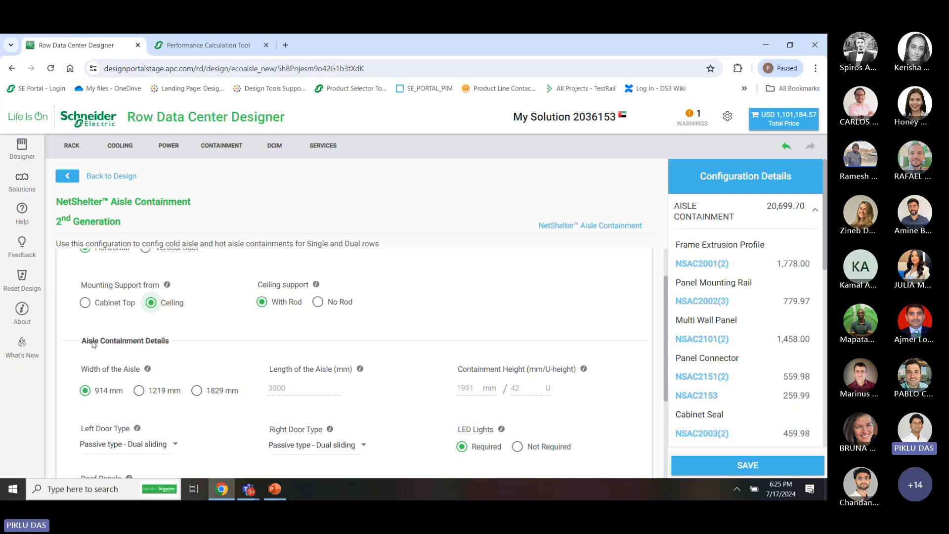
{"action": "scroll", "coordinate": [124, 405], "scroll_direction": "down", "scroll_amount": 1}
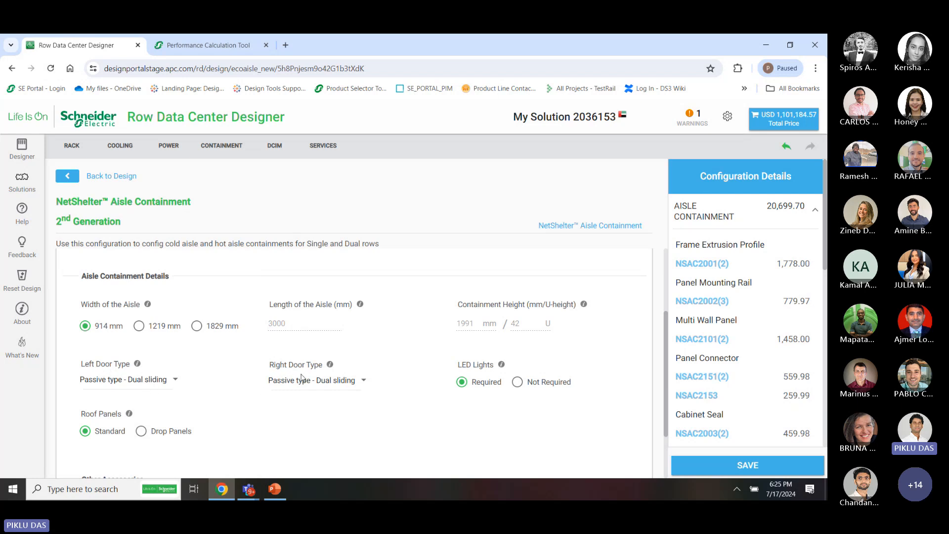
Keep dual sliding left doors and add an Airflow Controller, bringing the containment to 22,649.70
{"action": "left_click", "coordinate": [156, 387]}
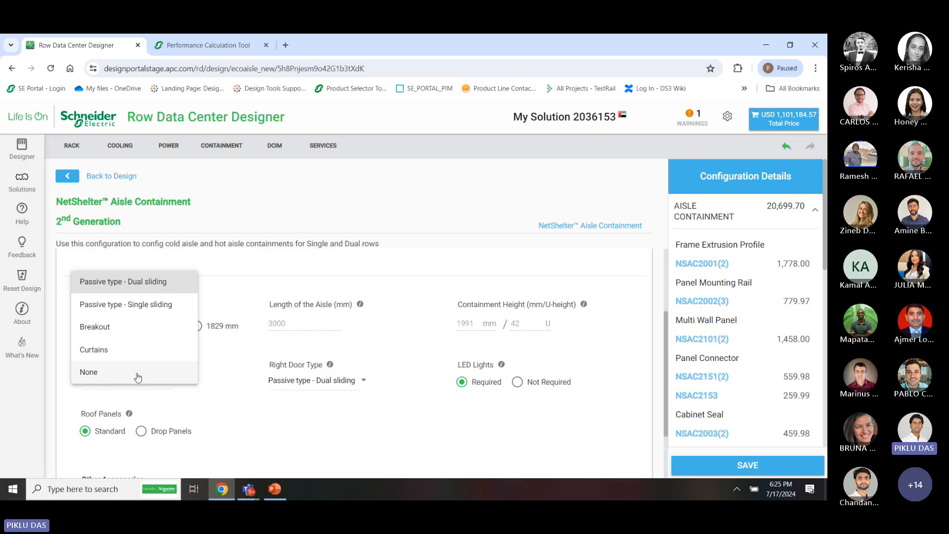
{"action": "left_click", "coordinate": [282, 425]}
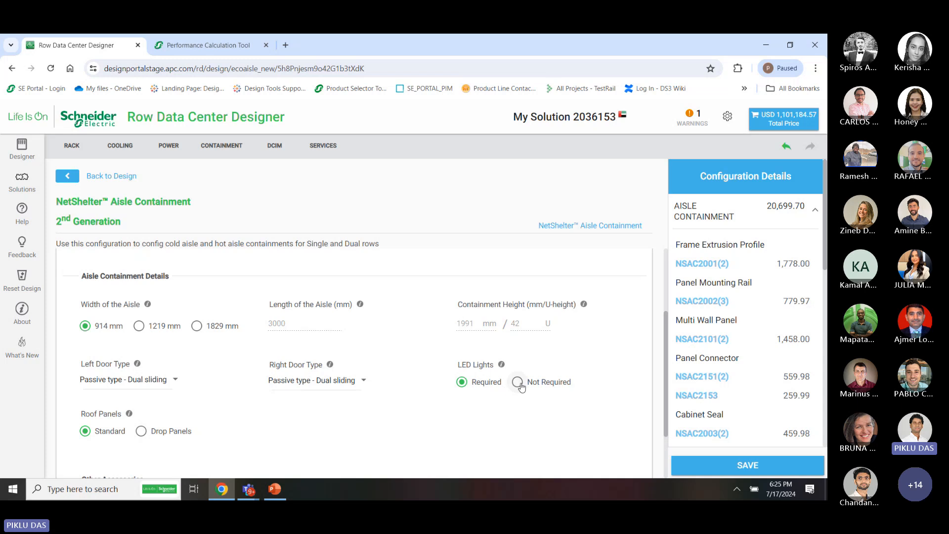
{"action": "scroll", "coordinate": [202, 428], "scroll_direction": "down", "scroll_amount": 2}
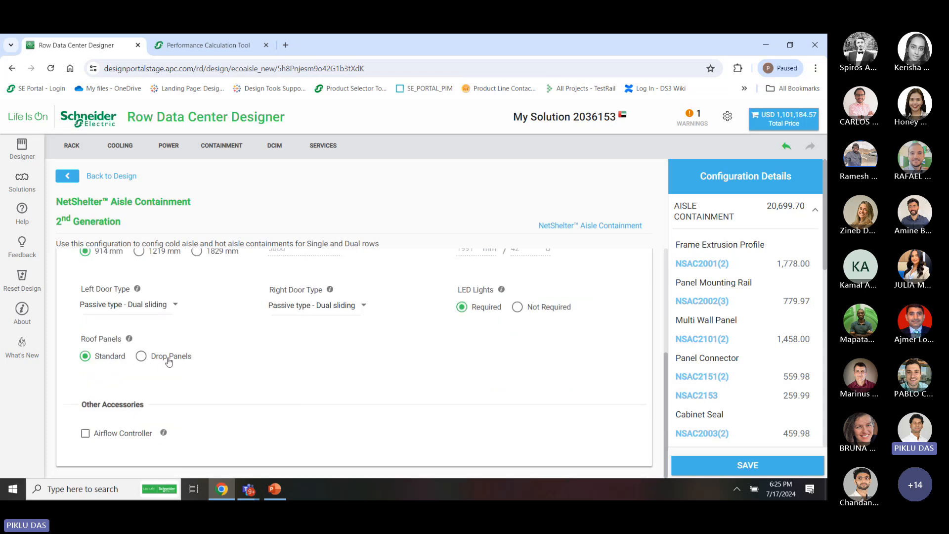
{"action": "left_click", "coordinate": [119, 437]}
{"action": "scroll", "coordinate": [404, 328], "scroll_direction": "up", "scroll_amount": 4}
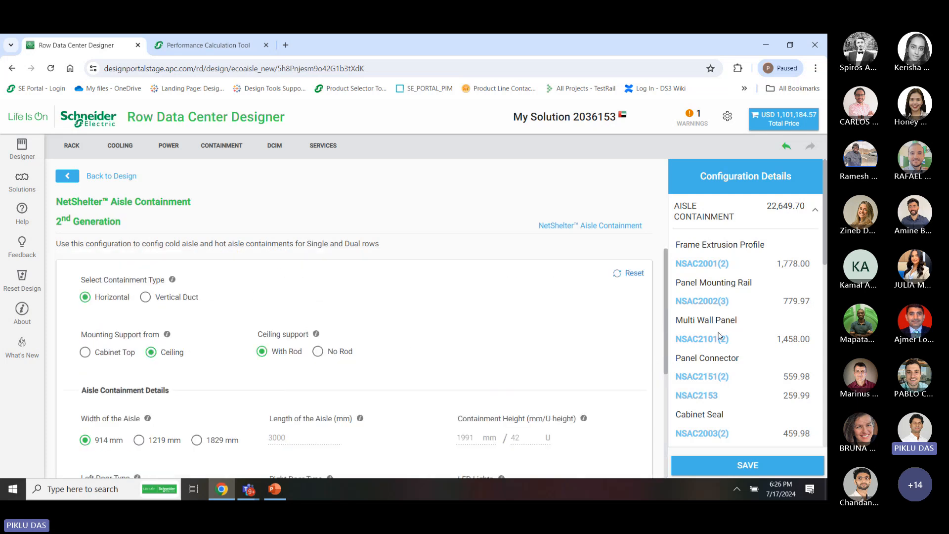
{"action": "scroll", "coordinate": [721, 336], "scroll_direction": "down", "scroll_amount": 8}
{"action": "scroll", "coordinate": [721, 336], "scroll_direction": "up", "scroll_amount": 10}
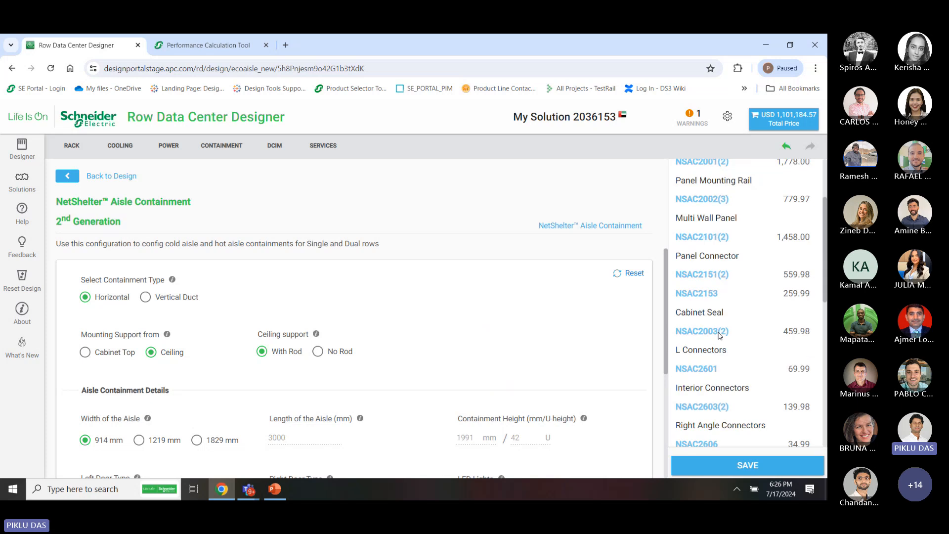
{"action": "scroll", "coordinate": [619, 339], "scroll_direction": "down", "scroll_amount": 4}
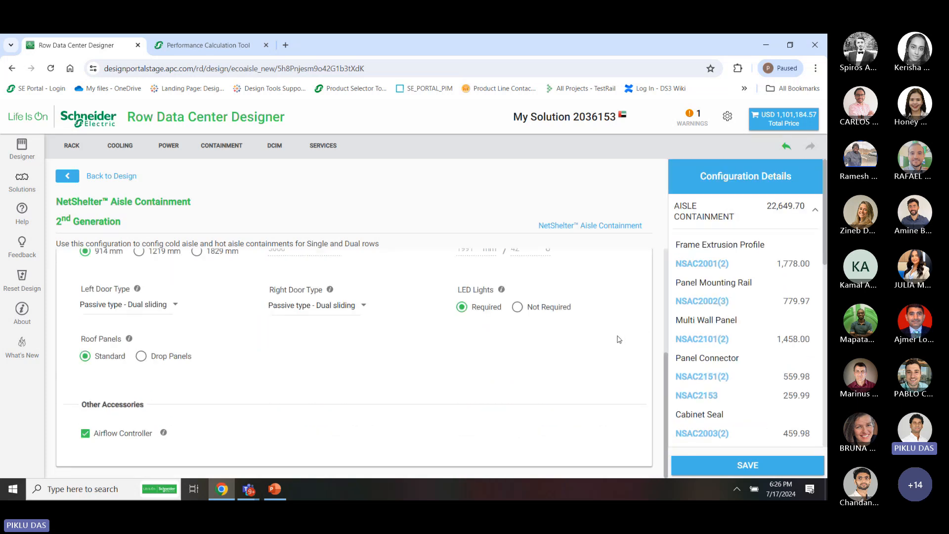
{"action": "scroll", "coordinate": [659, 302], "scroll_direction": "up", "scroll_amount": 4}
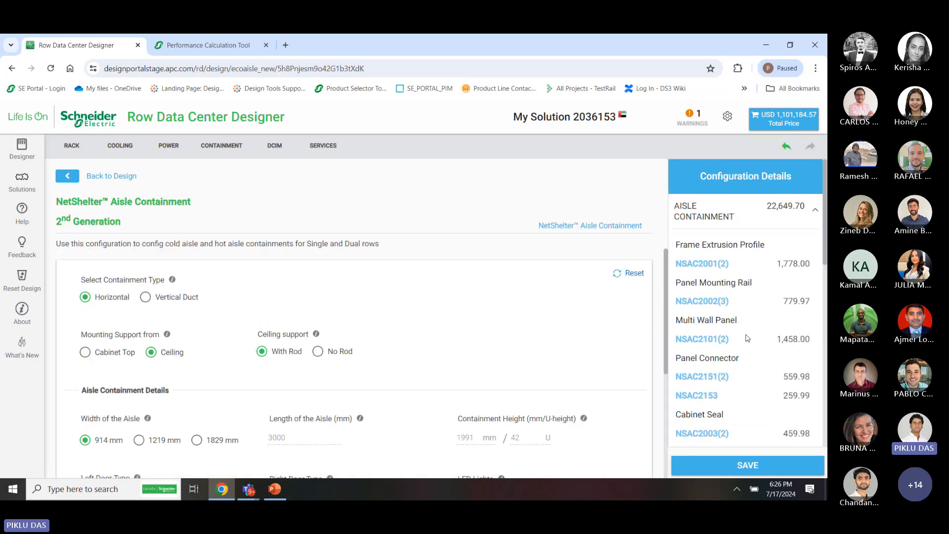
{"action": "scroll", "coordinate": [748, 338], "scroll_direction": "down", "scroll_amount": 2}
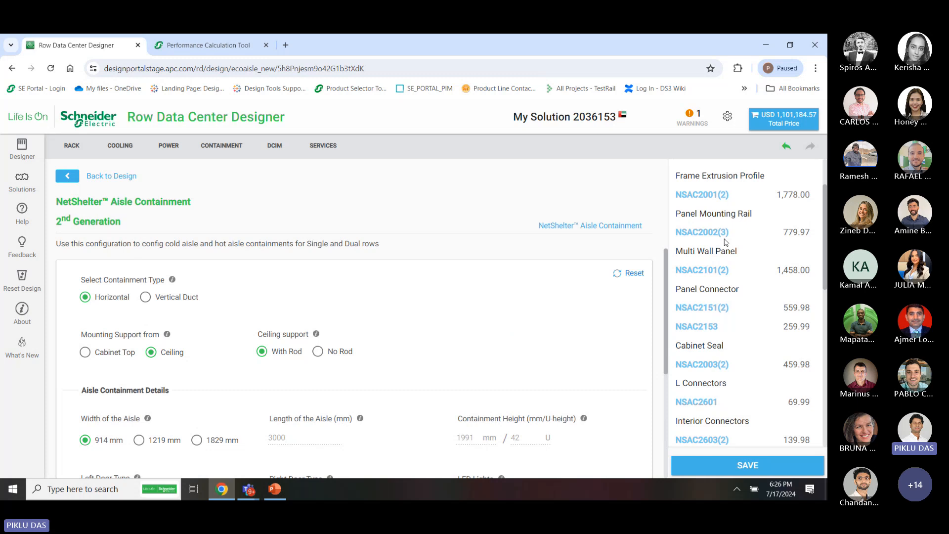
{"action": "scroll", "coordinate": [748, 389], "scroll_direction": "down", "scroll_amount": 4}
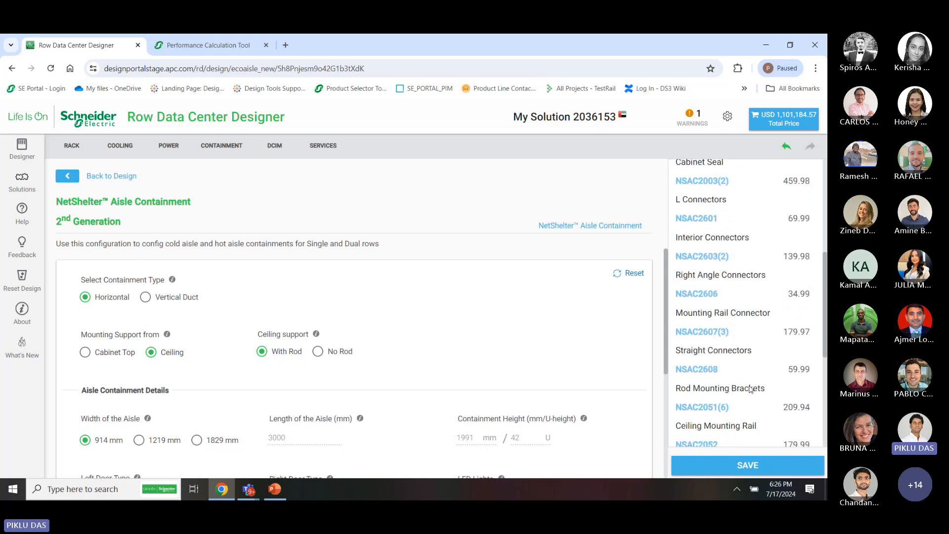
{"action": "scroll", "coordinate": [750, 389], "scroll_direction": "down", "scroll_amount": 4}
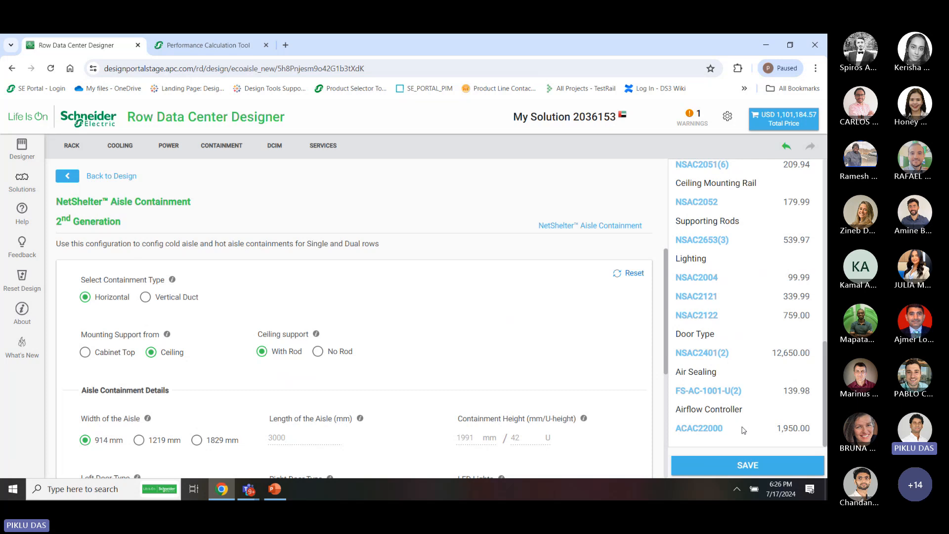
Save the containment onto the A–B aisle, then start 2nd Generation containment for the C and D racks
{"action": "left_click", "coordinate": [749, 469]}
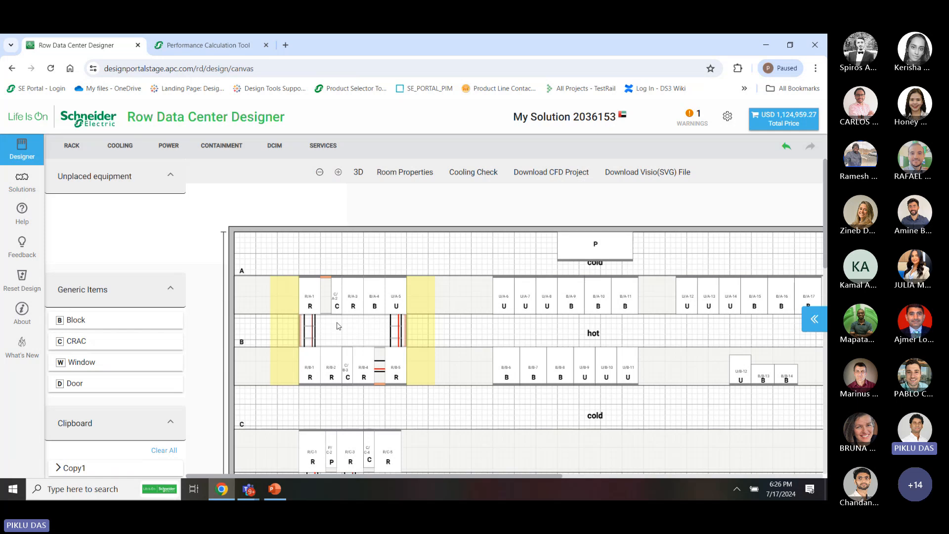
{"action": "scroll", "coordinate": [375, 383], "scroll_direction": "down", "scroll_amount": 5}
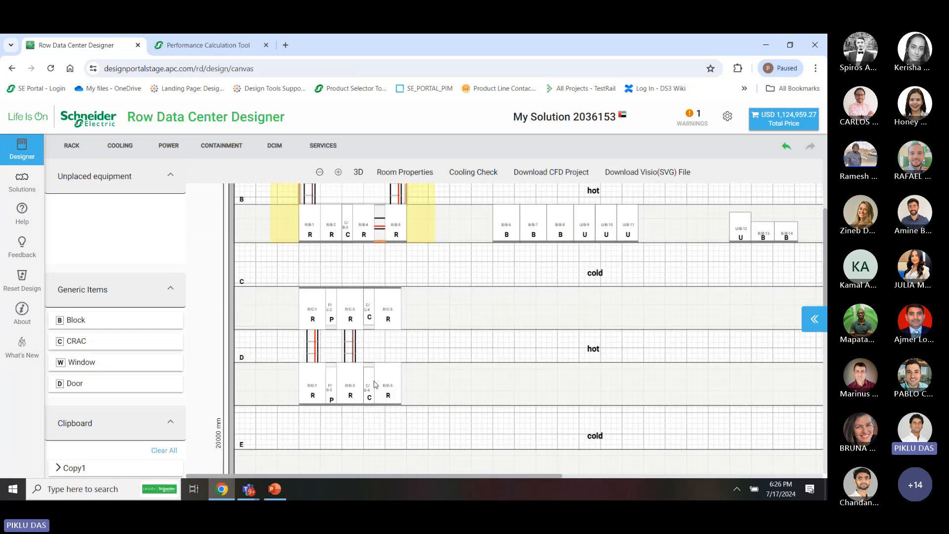
{"action": "scroll", "coordinate": [411, 231], "scroll_direction": "up", "scroll_amount": 3}
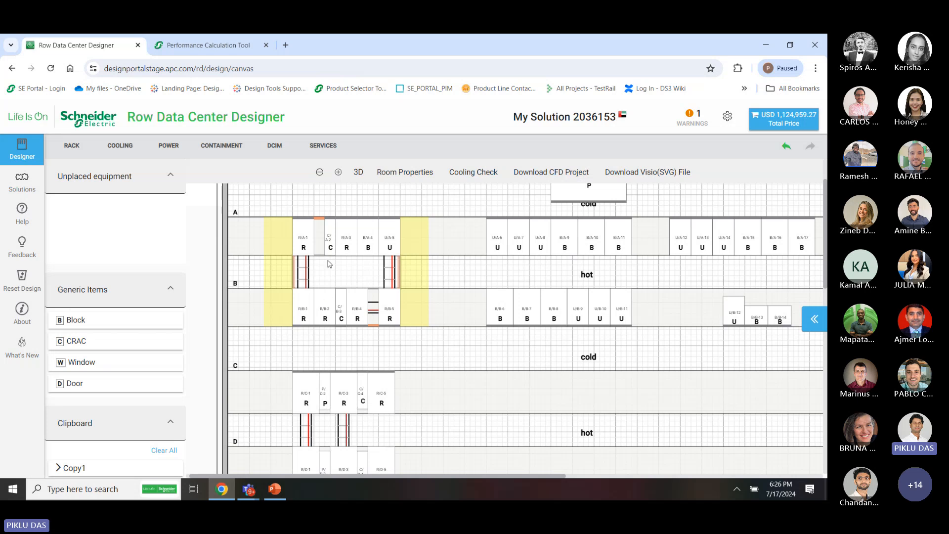
{"action": "scroll", "coordinate": [400, 425], "scroll_direction": "down", "scroll_amount": 2}
{"action": "left_click_drag", "start_coordinate": [421, 449], "coordinate": [284, 304]}
{"action": "right_click", "coordinate": [326, 327]}
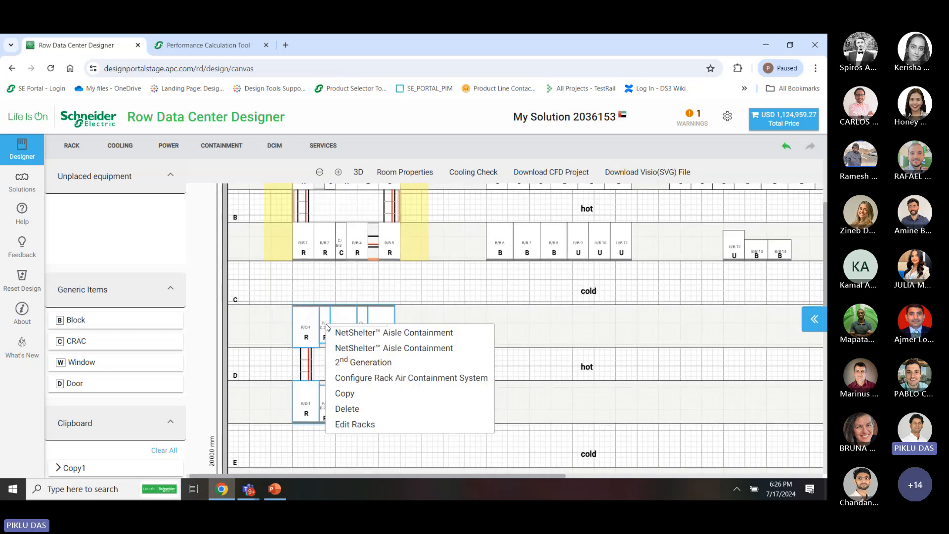
{"action": "left_click", "coordinate": [357, 353]}
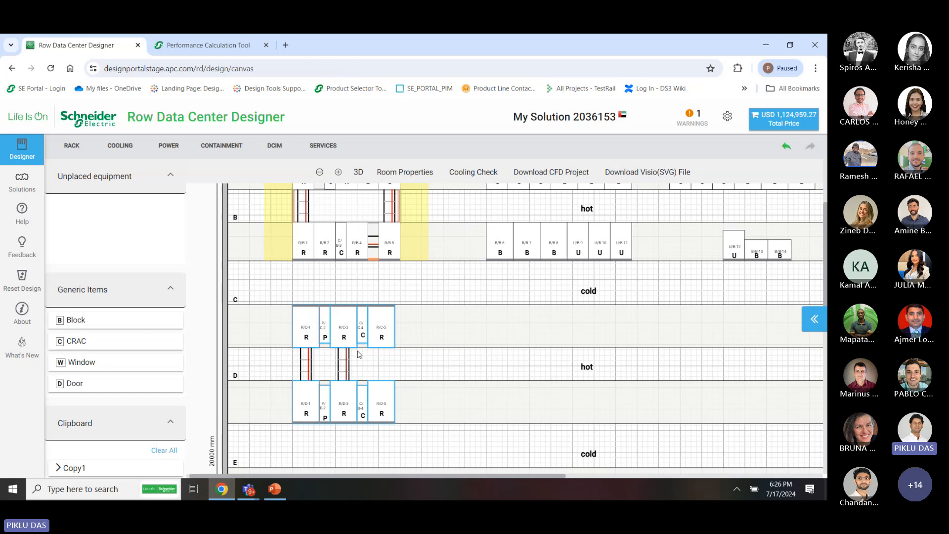
Make the C–D containment a ceiling-mounted vertical duct with 520 mm duct ceiling height, and save
{"action": "left_click", "coordinate": [172, 298]}
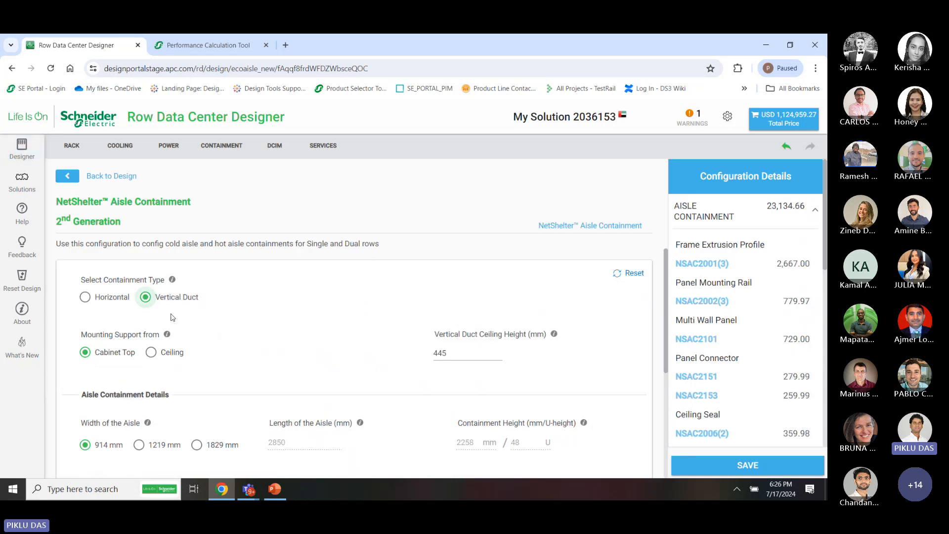
{"action": "left_click", "coordinate": [172, 354]}
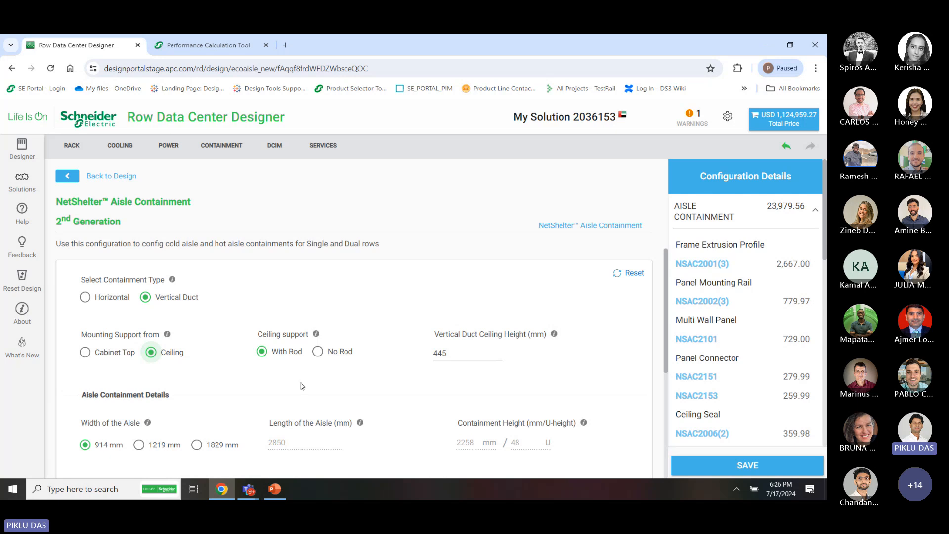
{"action": "scroll", "coordinate": [298, 391], "scroll_direction": "down", "scroll_amount": 2}
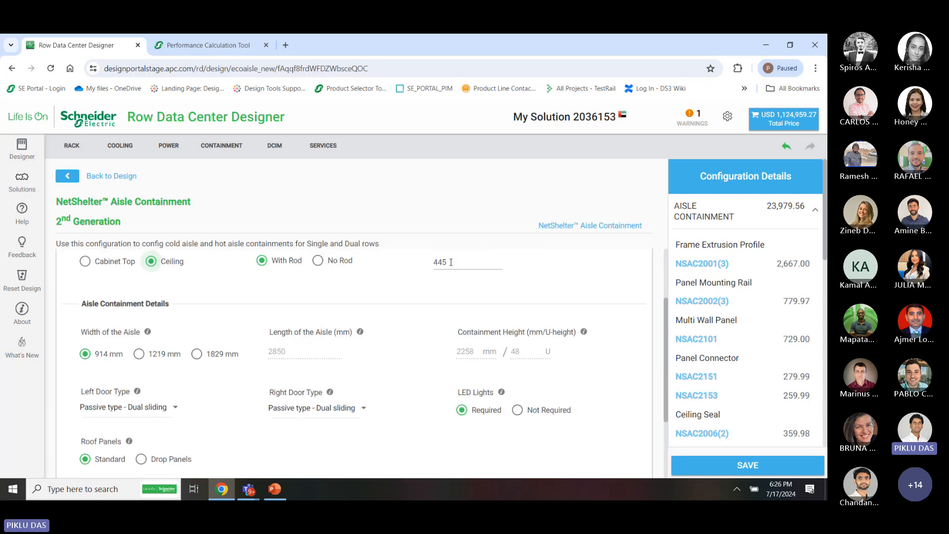
{"action": "left_click_drag", "start_coordinate": [451, 263], "coordinate": [415, 267]}
{"action": "type", "text": "520"}
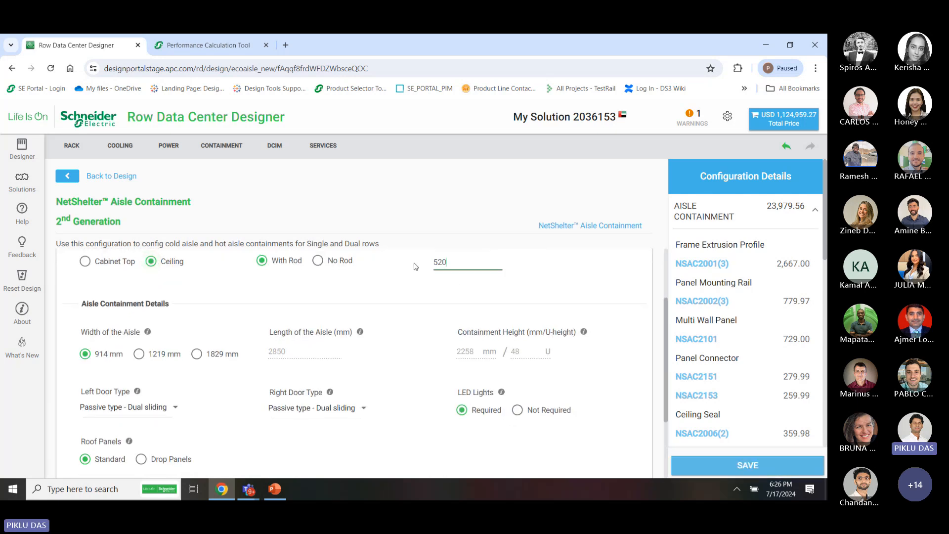
{"action": "left_click", "coordinate": [431, 291]}
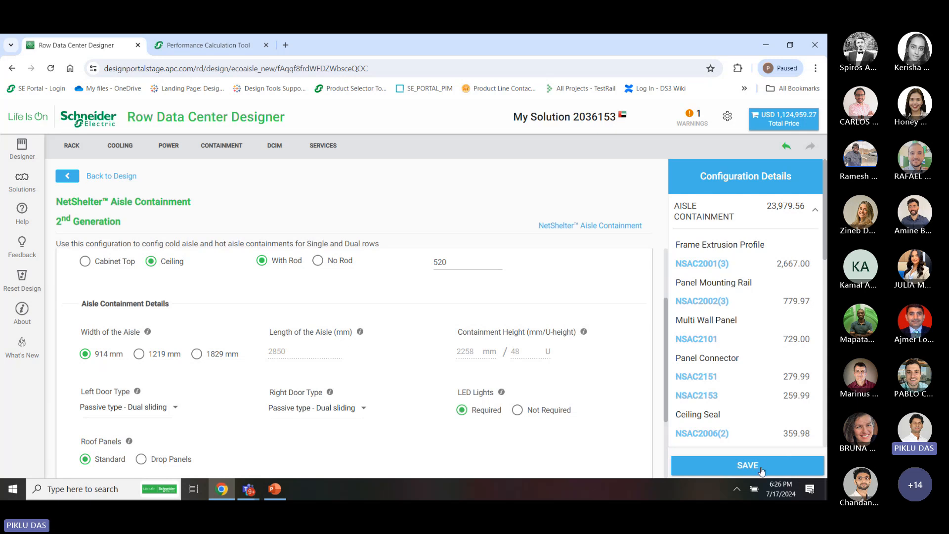
{"action": "scroll", "coordinate": [583, 430], "scroll_direction": "down", "scroll_amount": 2}
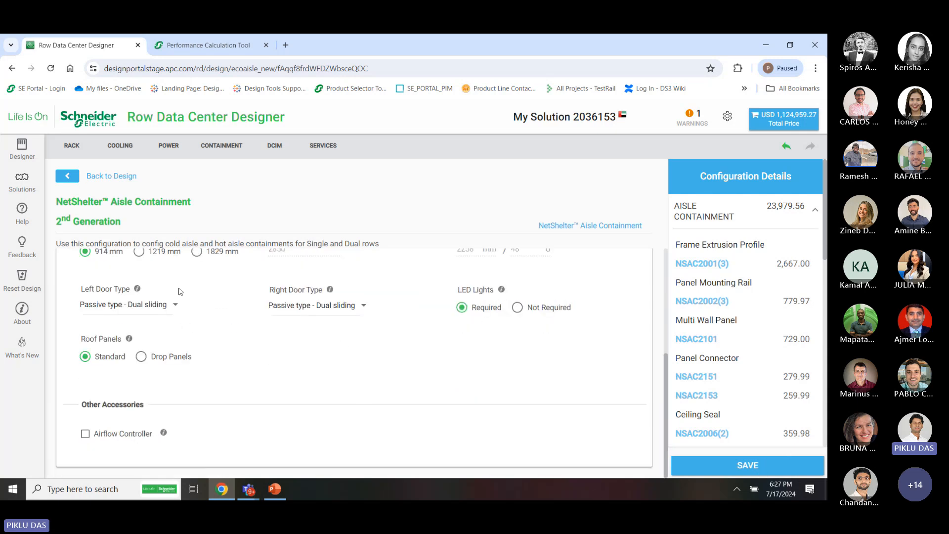
{"action": "scroll", "coordinate": [181, 291], "scroll_direction": "up", "scroll_amount": 3}
{"action": "scroll", "coordinate": [755, 271], "scroll_direction": "down", "scroll_amount": 8}
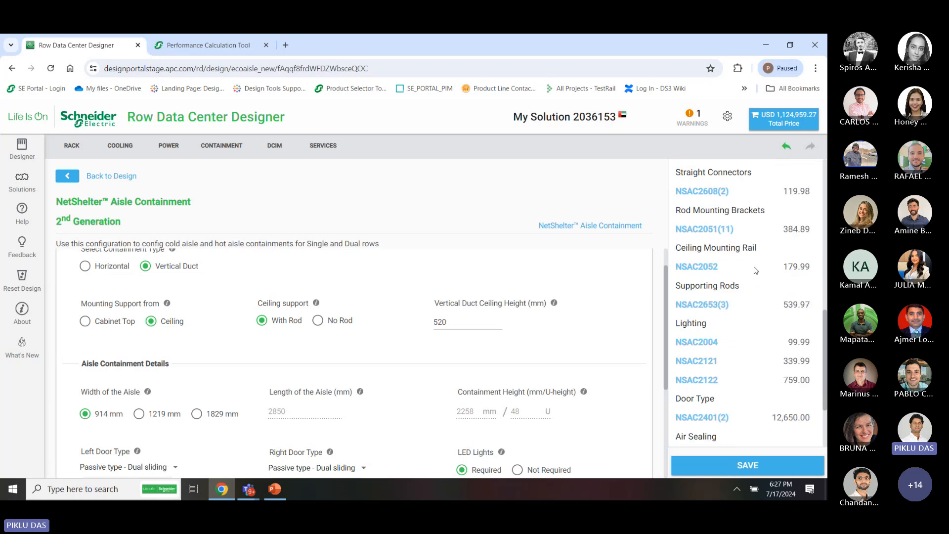
{"action": "scroll", "coordinate": [739, 434], "scroll_direction": "down", "scroll_amount": 2}
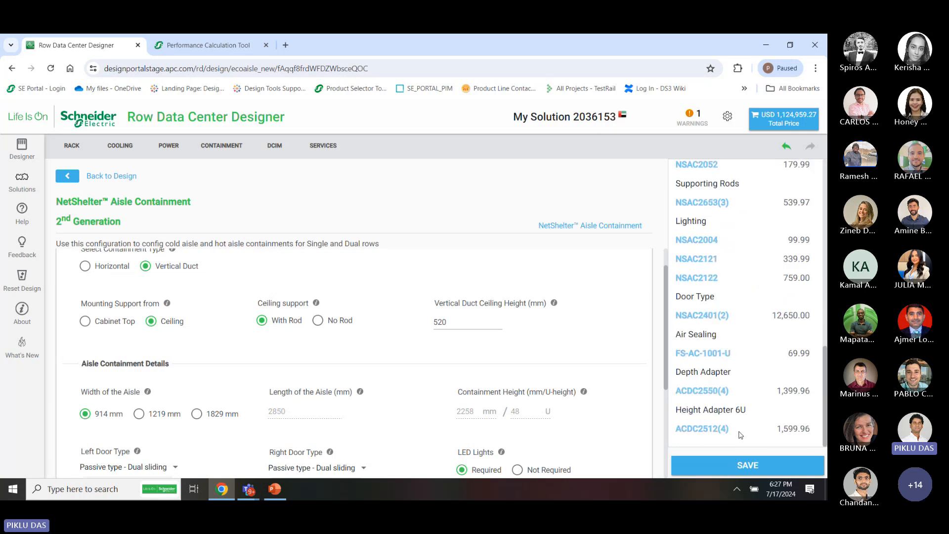
{"action": "left_click", "coordinate": [738, 472]}
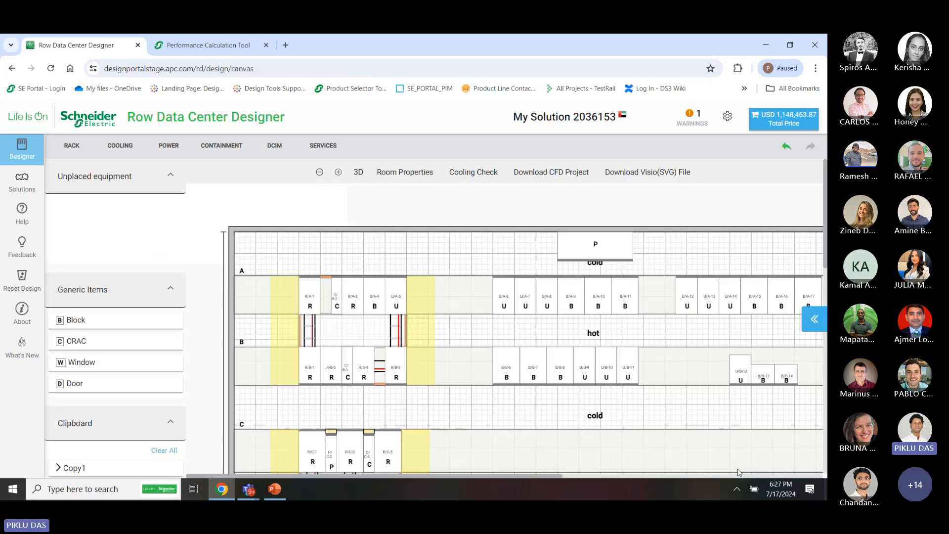
{"action": "scroll", "coordinate": [434, 441], "scroll_direction": "down", "scroll_amount": 3}
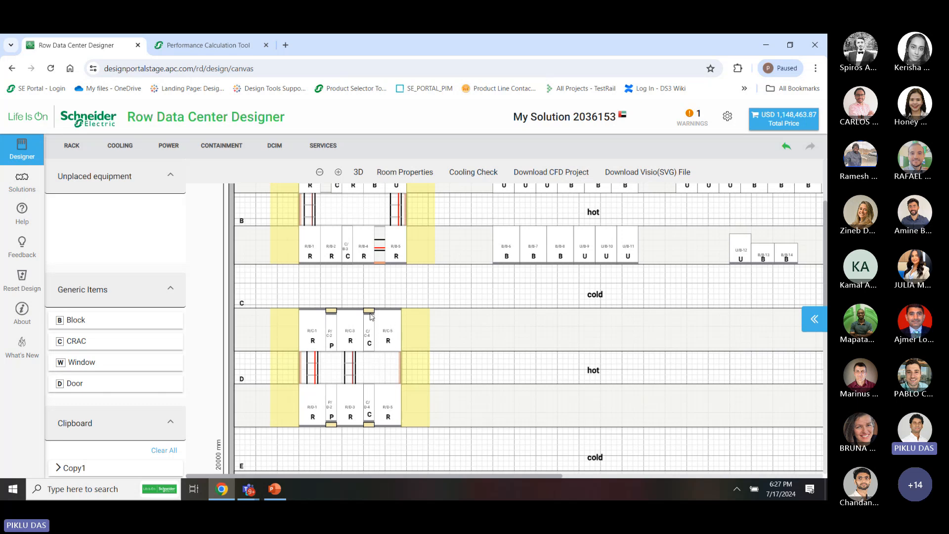
Show the room as a 3D model and orbit it to view the racks from both sides and from above
{"action": "left_click", "coordinate": [359, 173]}
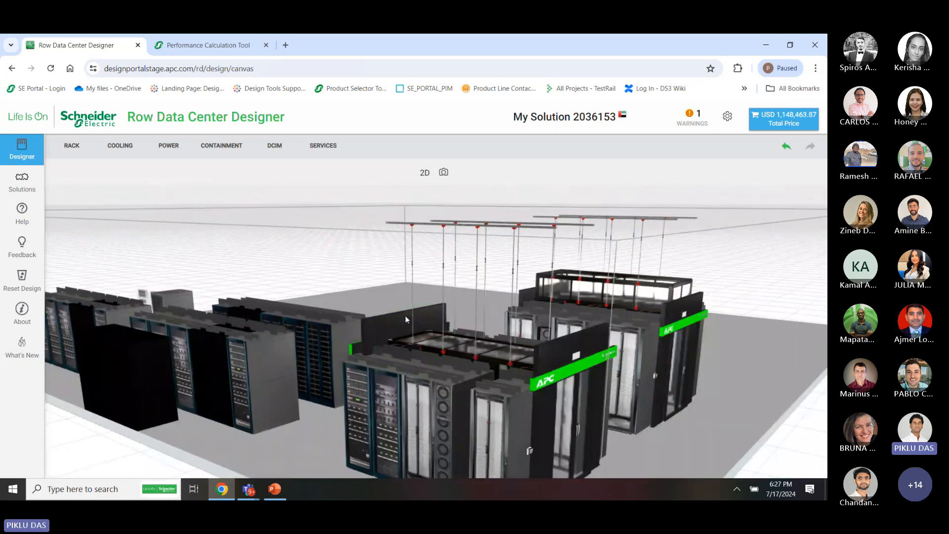
{"action": "left_click_drag", "start_coordinate": [442, 341], "coordinate": [318, 359]}
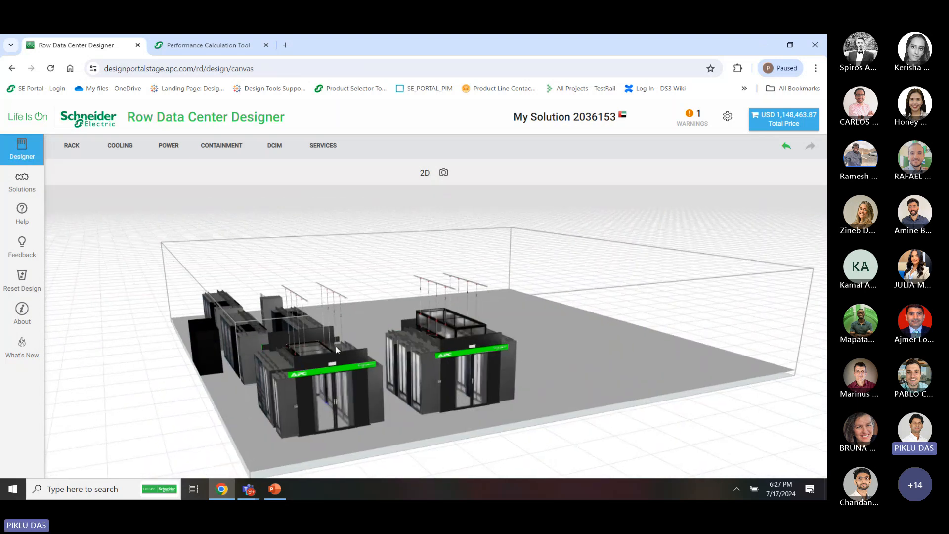
{"action": "left_click_drag", "start_coordinate": [350, 345], "coordinate": [353, 344]}
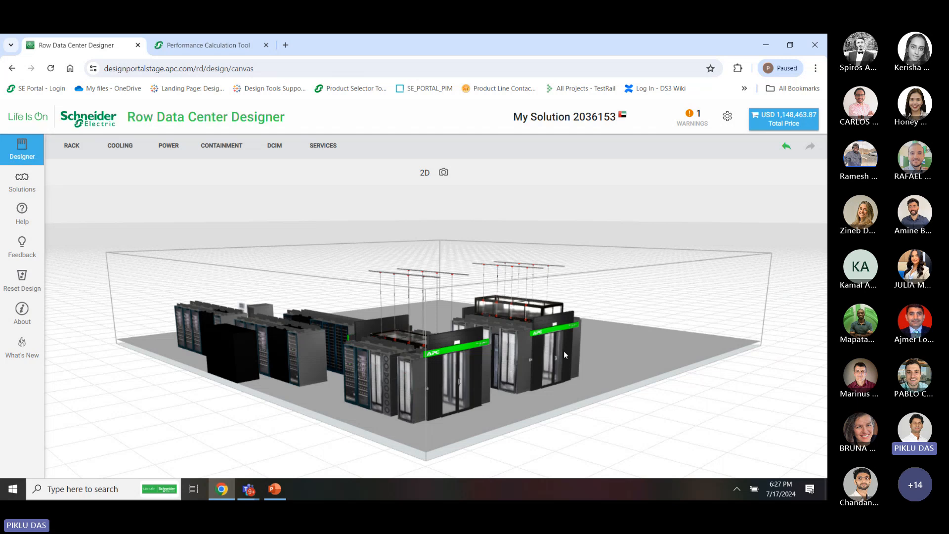
{"action": "left_click_drag", "start_coordinate": [568, 354], "coordinate": [628, 347]}
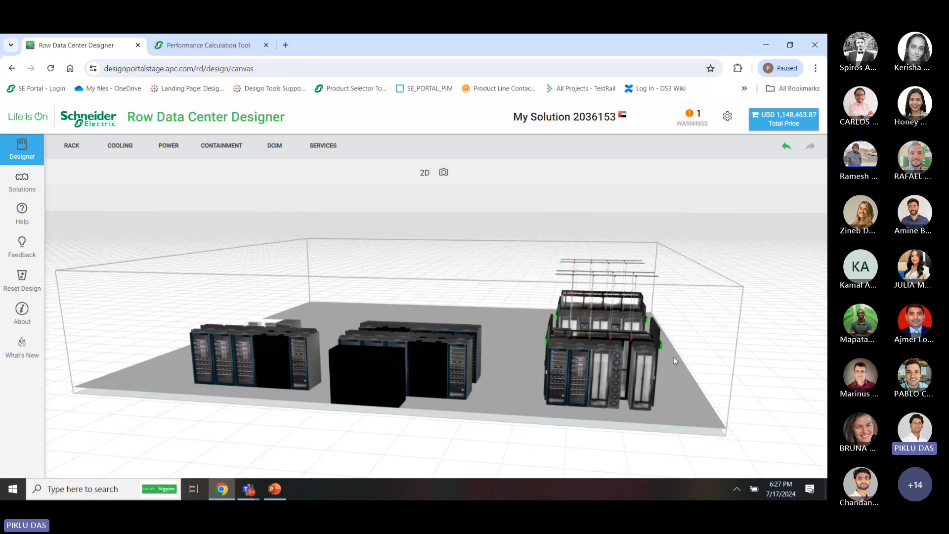
{"action": "left_click_drag", "start_coordinate": [645, 377], "coordinate": [540, 381]}
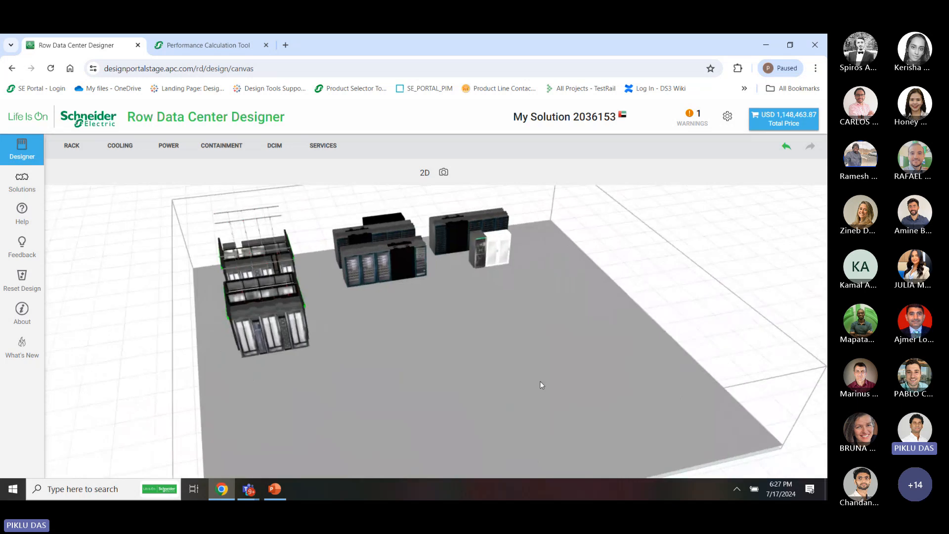
{"action": "left_click_drag", "start_coordinate": [296, 355], "coordinate": [275, 329]}
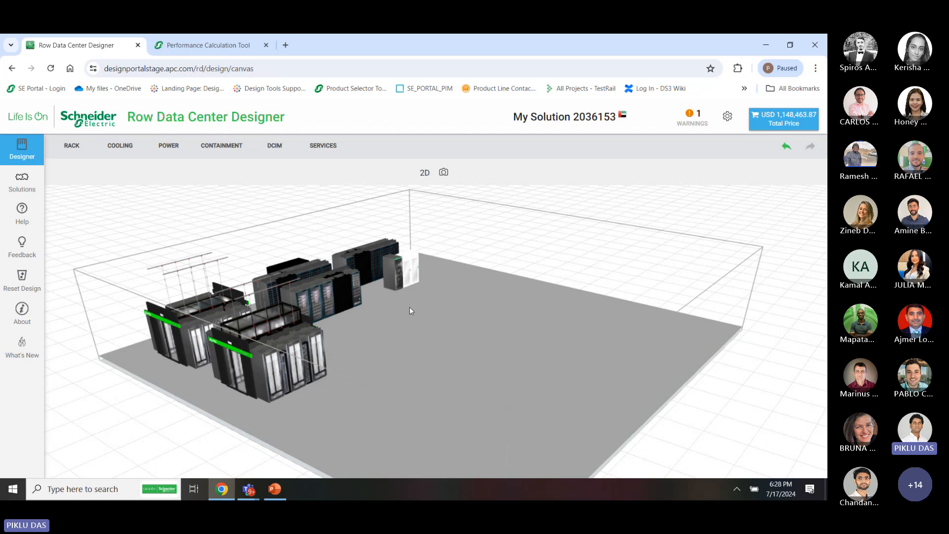
{"action": "left_click_drag", "start_coordinate": [407, 310], "coordinate": [390, 309]}
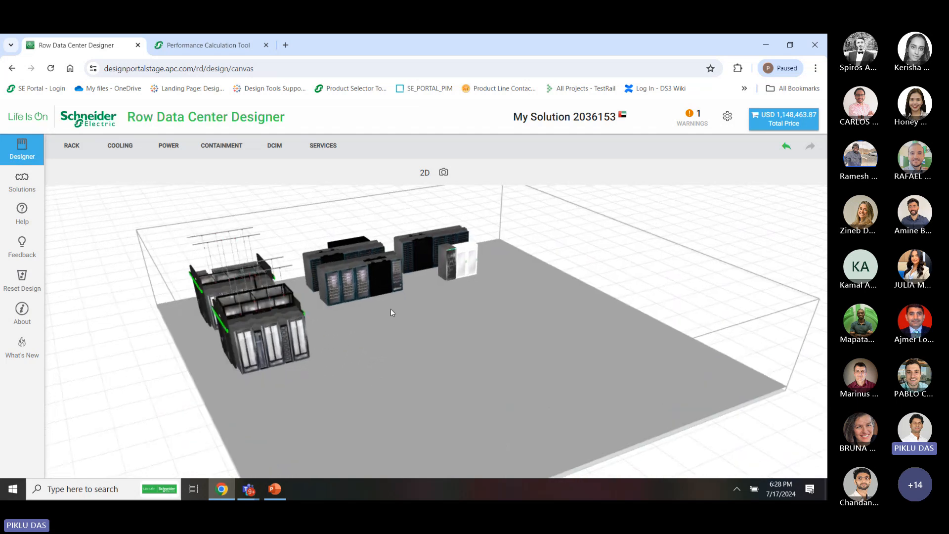
Orbit to the white cabinet side and behind the racks, ending on an eye-level broadside of three rack groups
{"action": "left_click_drag", "start_coordinate": [426, 281], "coordinate": [512, 266]}
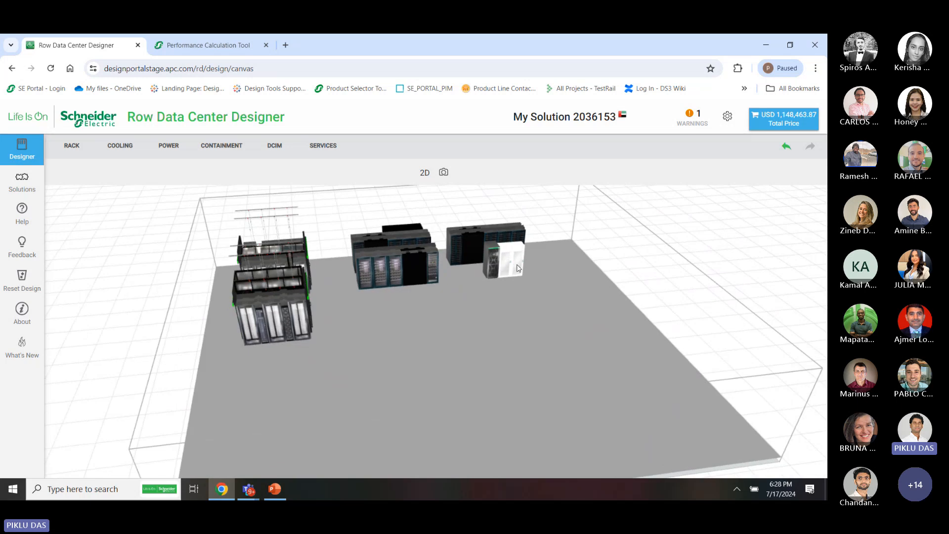
{"action": "left_click_drag", "start_coordinate": [514, 257], "coordinate": [434, 361]}
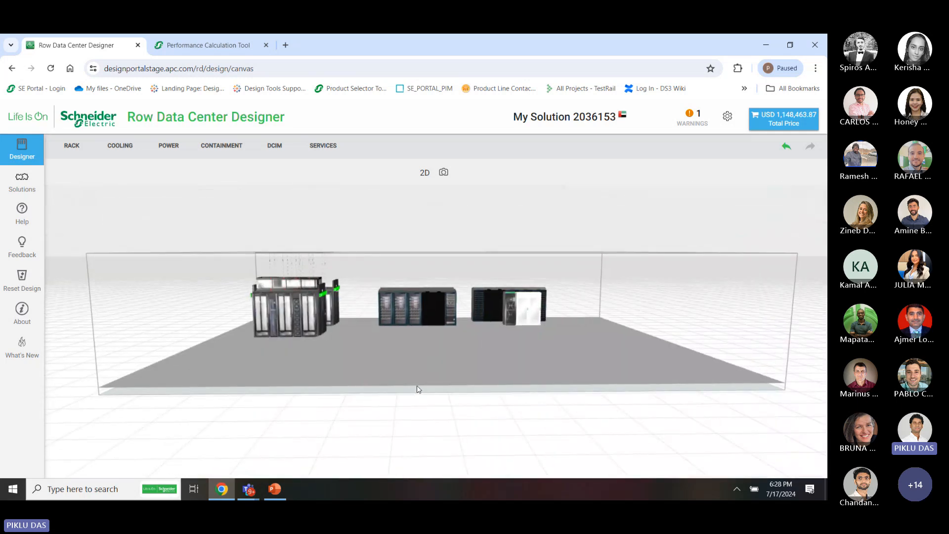
{"action": "left_click_drag", "start_coordinate": [520, 334], "coordinate": [490, 323]}
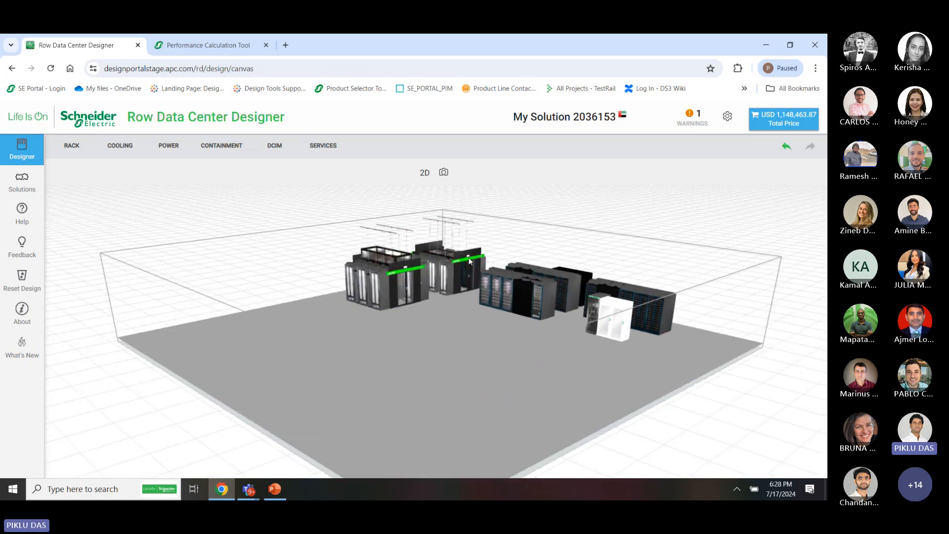
{"action": "left_click_drag", "start_coordinate": [469, 261], "coordinate": [534, 263]}
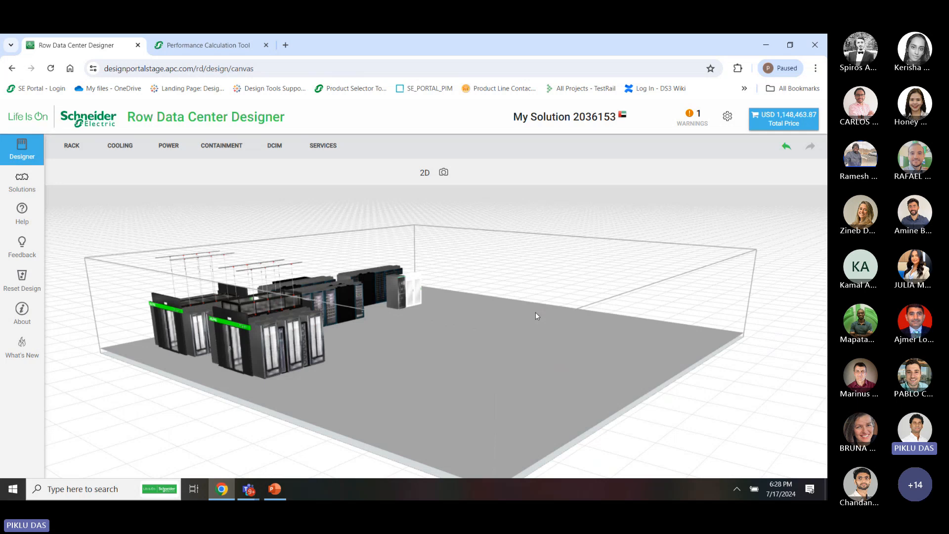
{"action": "scroll", "coordinate": [536, 313], "scroll_direction": "down", "scroll_amount": 5}
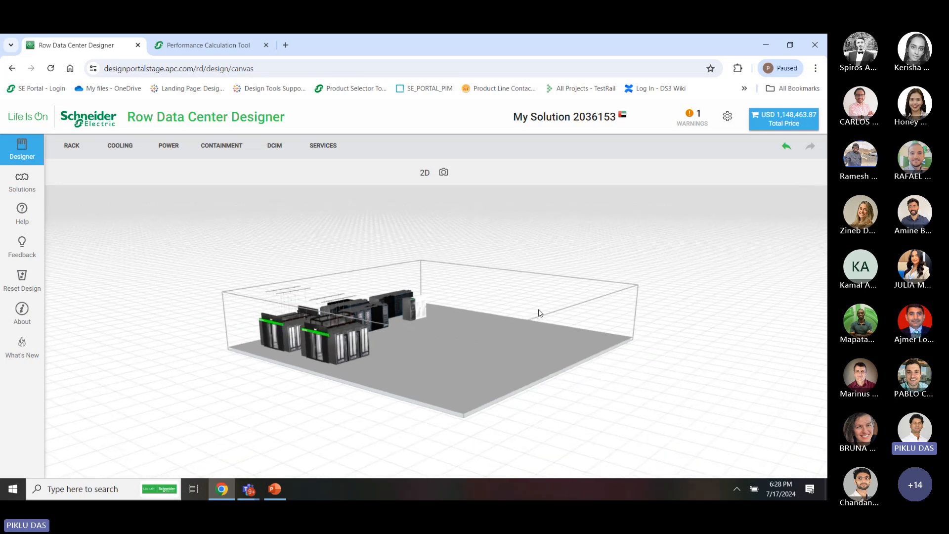
{"action": "left_click_drag", "start_coordinate": [540, 313], "coordinate": [544, 299]}
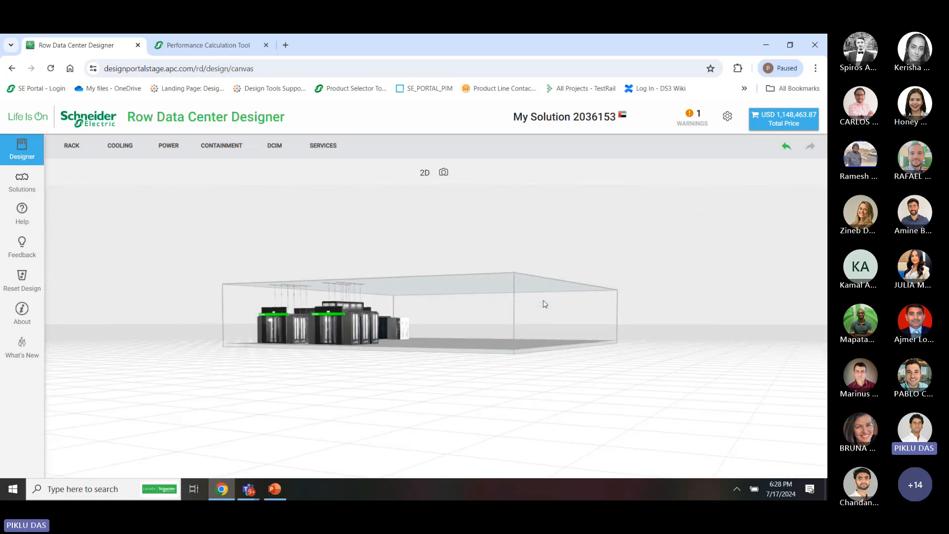
{"action": "mouse_move", "coordinate": [542, 304]}
{"action": "left_mouse_down"}
{"action": "mouse_move", "coordinate": [494, 313]}
{"action": "mouse_move", "coordinate": [535, 335]}
{"action": "mouse_move", "coordinate": [558, 322]}
{"action": "mouse_move", "coordinate": [547, 317]}
{"action": "left_mouse_up"}
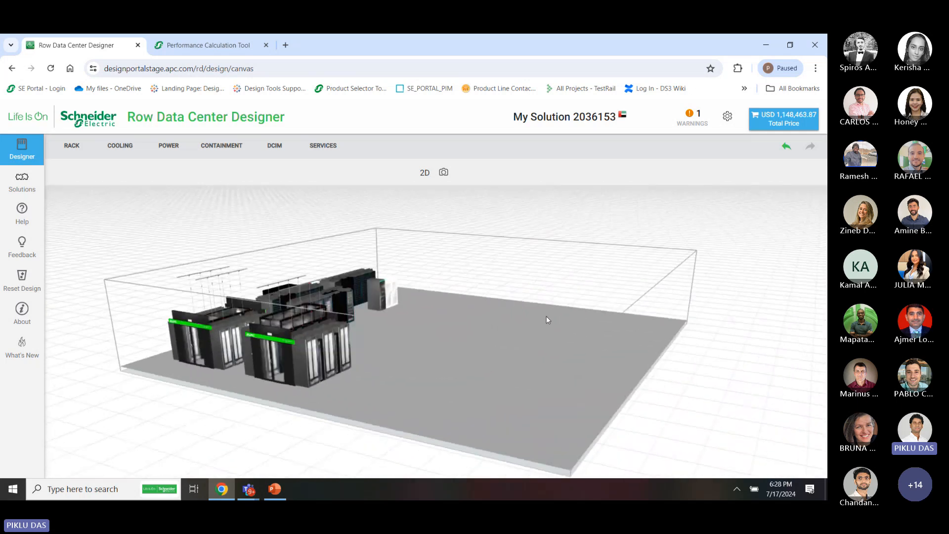
Save two JPEG snapshots of the 3D room from different angles and show the browser's recent downloads
{"action": "left_click", "coordinate": [444, 173]}
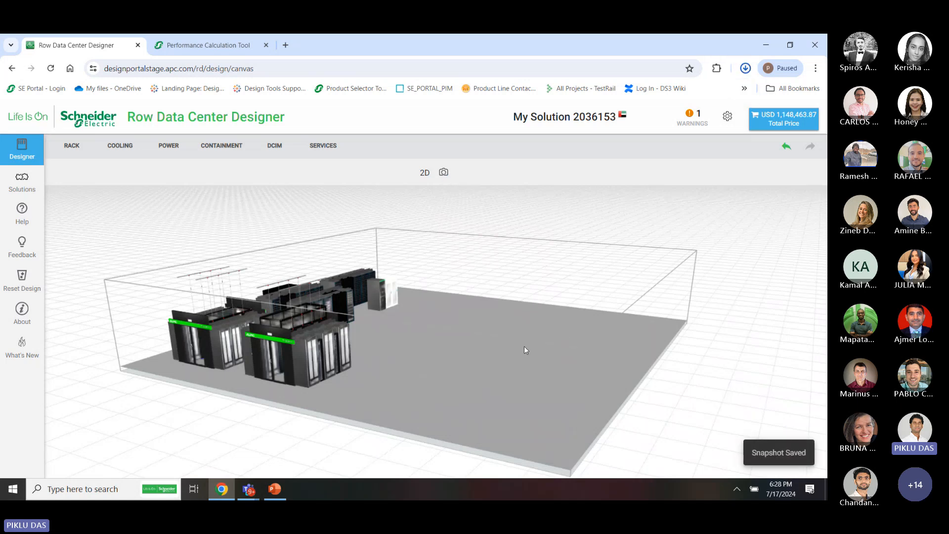
{"action": "left_click_drag", "start_coordinate": [531, 341], "coordinate": [464, 336]}
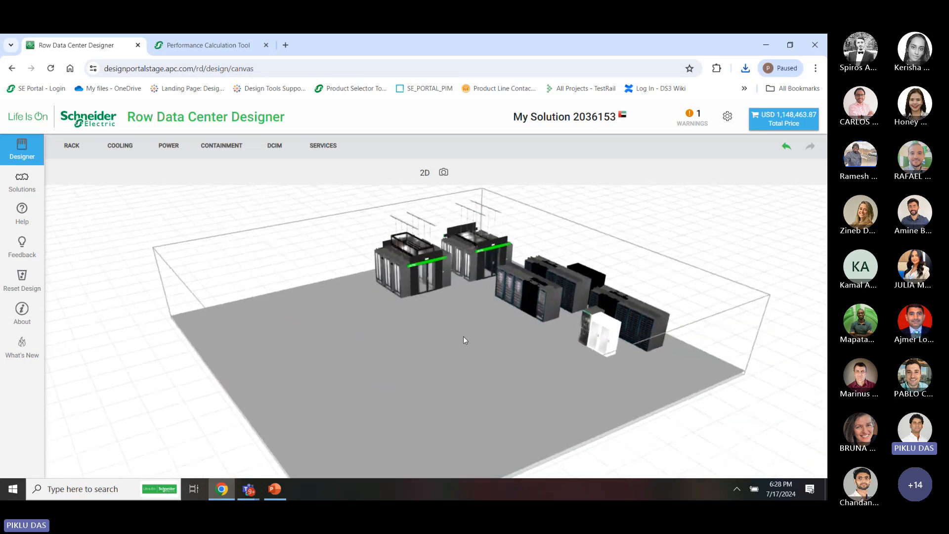
{"action": "left_click", "coordinate": [445, 173]}
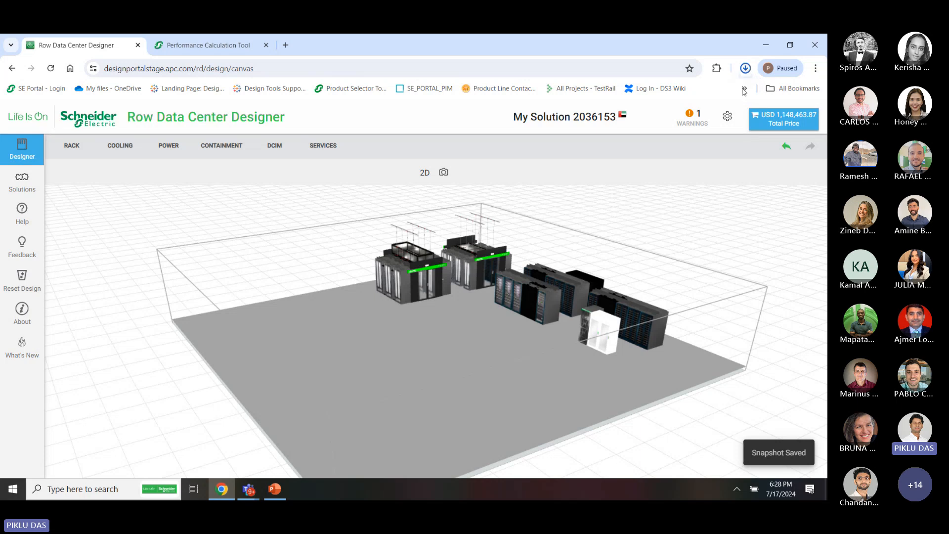
{"action": "left_click", "coordinate": [747, 69]}
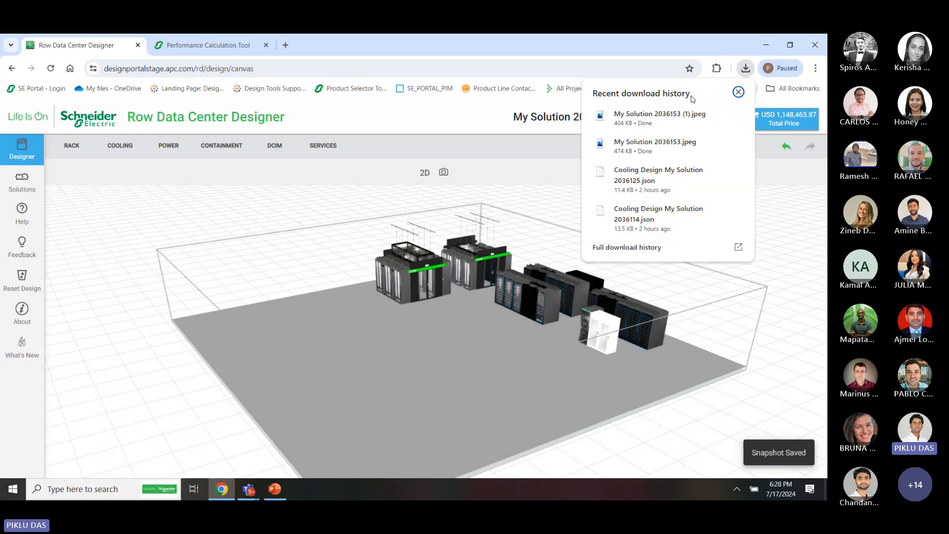
View the snapshot My Solution 2036153 (1).jpeg in Windows Photos, then close it
{"action": "left_click", "coordinate": [634, 119]}
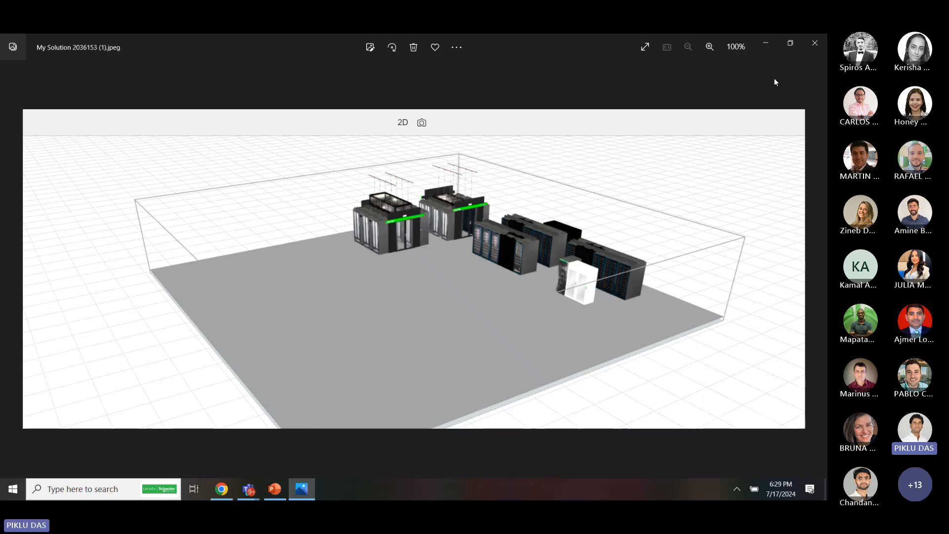
{"action": "left_click", "coordinate": [814, 44]}
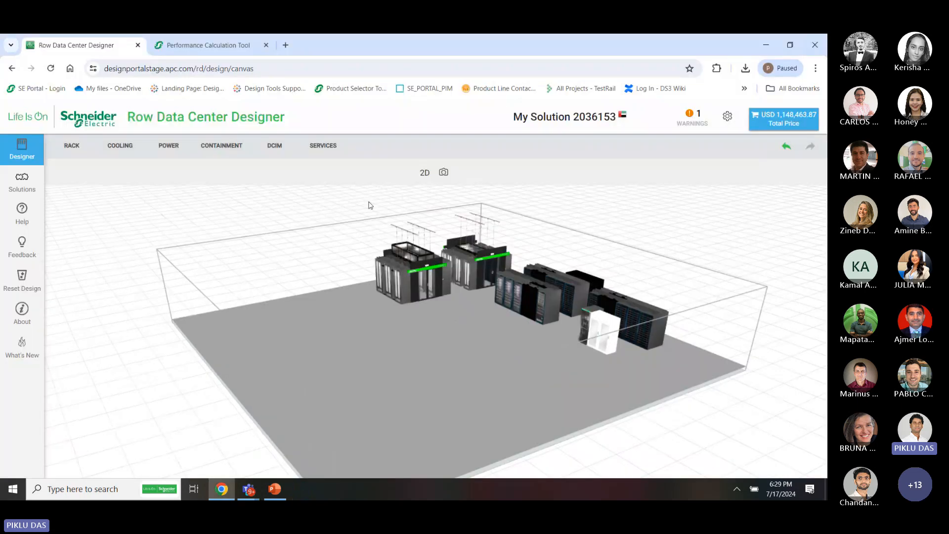
Switch back to the 2D floor plan and scroll to see rows A to D
{"action": "left_click", "coordinate": [424, 171]}
{"action": "scroll", "coordinate": [447, 365], "scroll_direction": "down", "scroll_amount": 1}
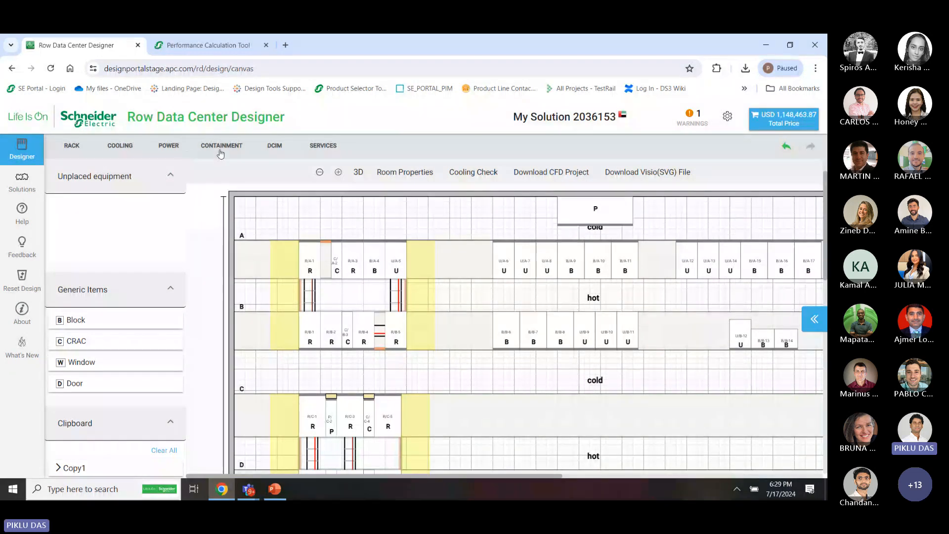
Go to the DCIM configuration page, expand Device Monitoring and Management, and try the select-all rack checkbox
{"action": "left_click", "coordinate": [275, 145]}
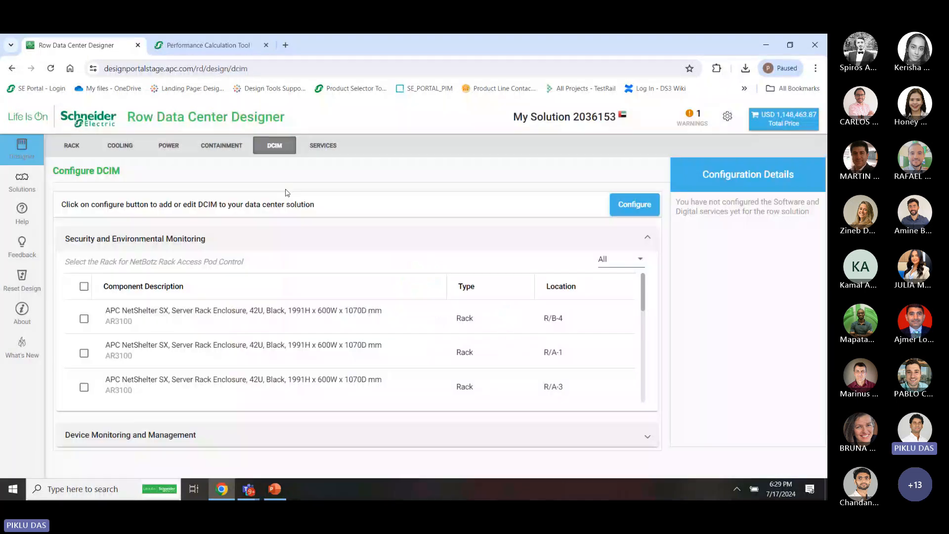
{"action": "left_click", "coordinate": [159, 435]}
{"action": "scroll", "coordinate": [159, 438], "scroll_direction": "down", "scroll_amount": 3}
{"action": "scroll", "coordinate": [160, 435], "scroll_direction": "up", "scroll_amount": 3}
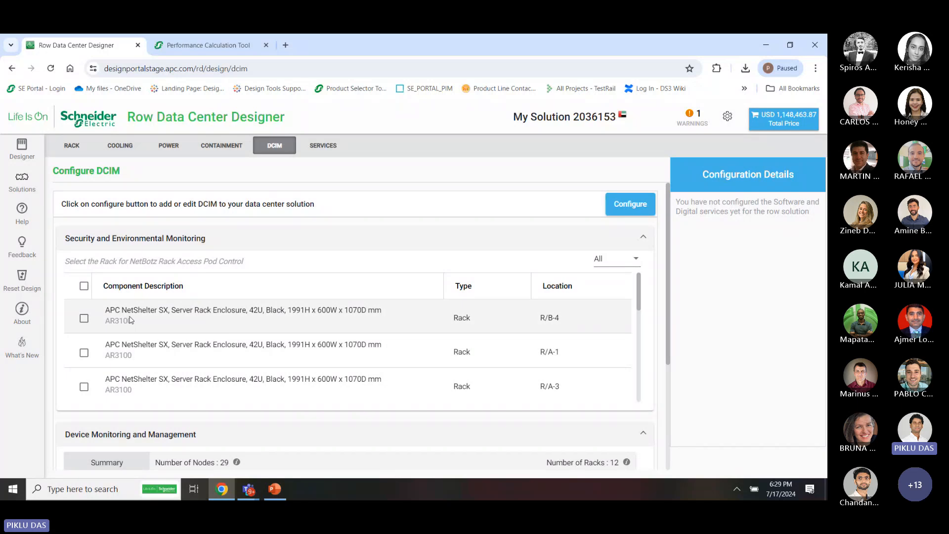
{"action": "left_click", "coordinate": [84, 287]}
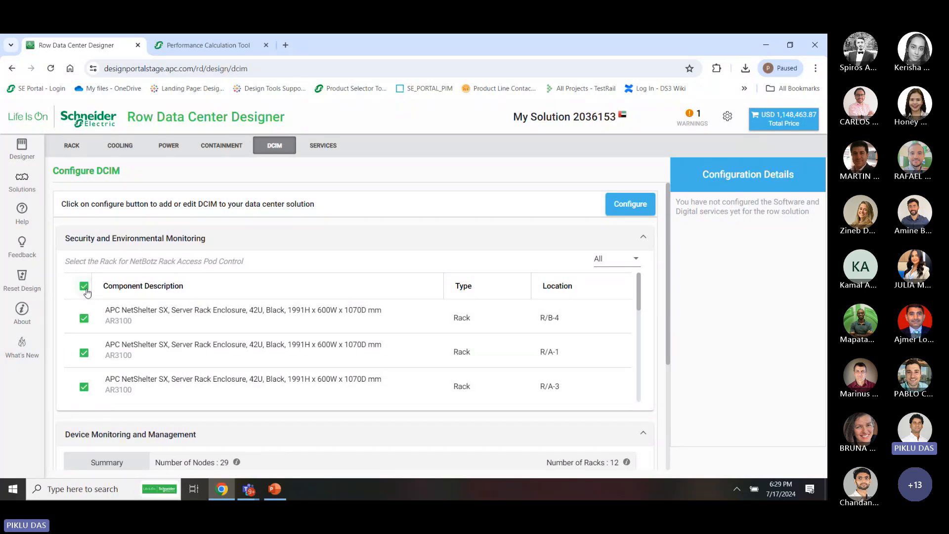
{"action": "left_click", "coordinate": [84, 287]}
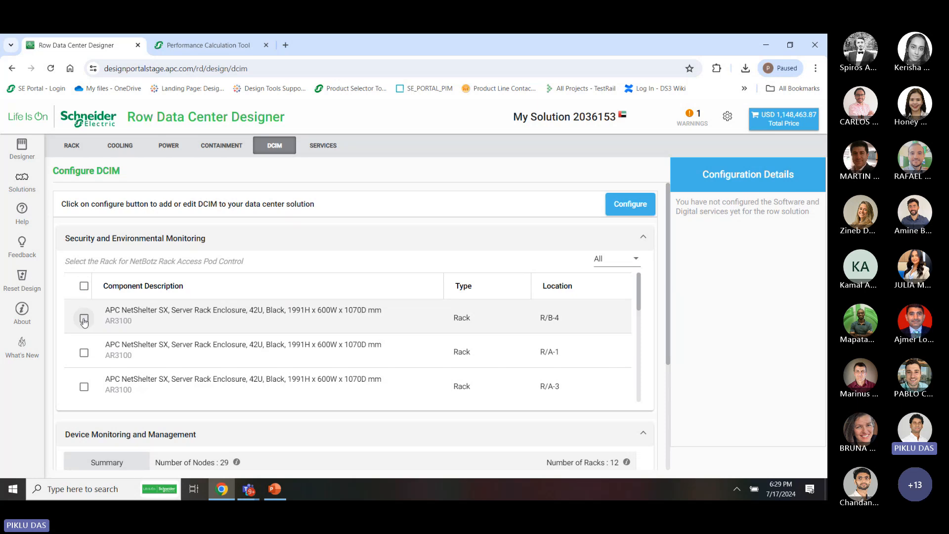
{"action": "scroll", "coordinate": [83, 383], "scroll_direction": "down", "scroll_amount": 1}
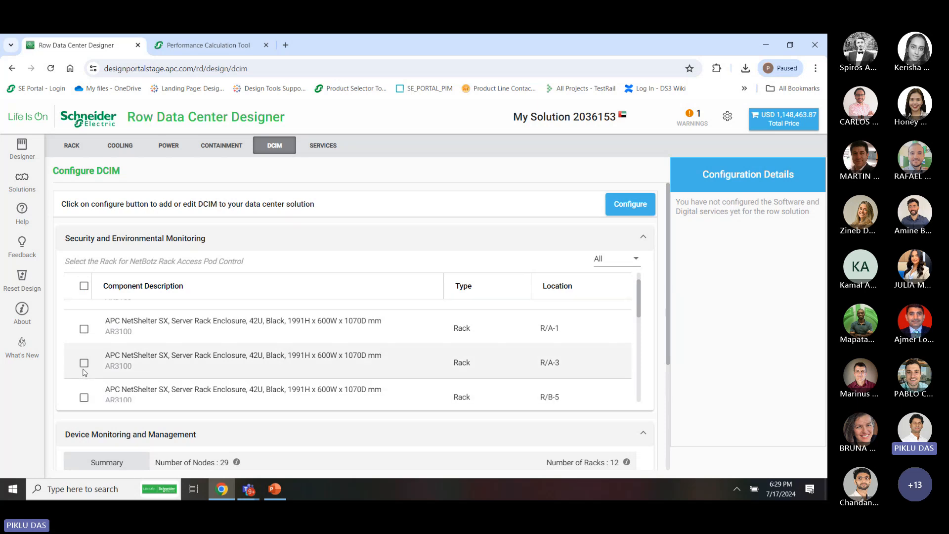
{"action": "scroll", "coordinate": [84, 374], "scroll_direction": "up", "scroll_amount": 1}
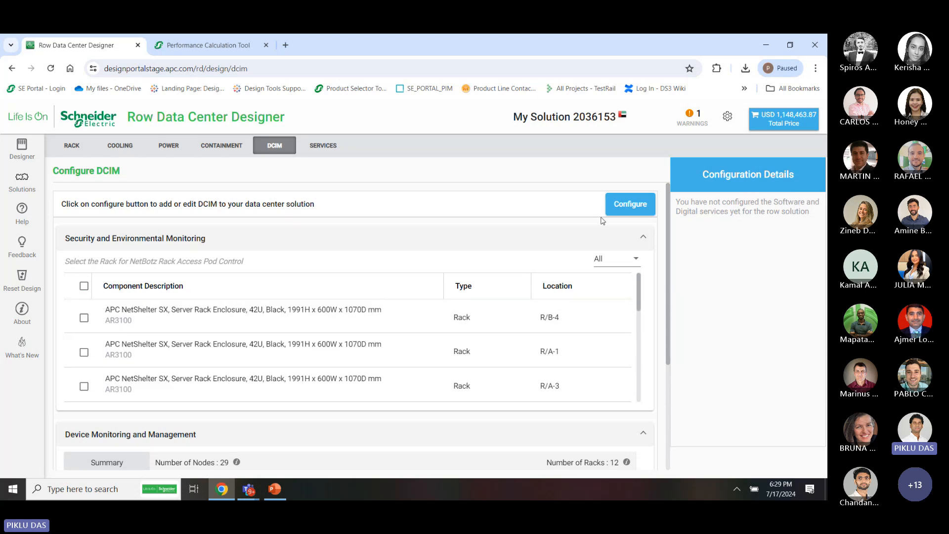
Filter the rack list to Row A and select all racks for NetBotz access pod control
{"action": "left_click", "coordinate": [621, 268]}
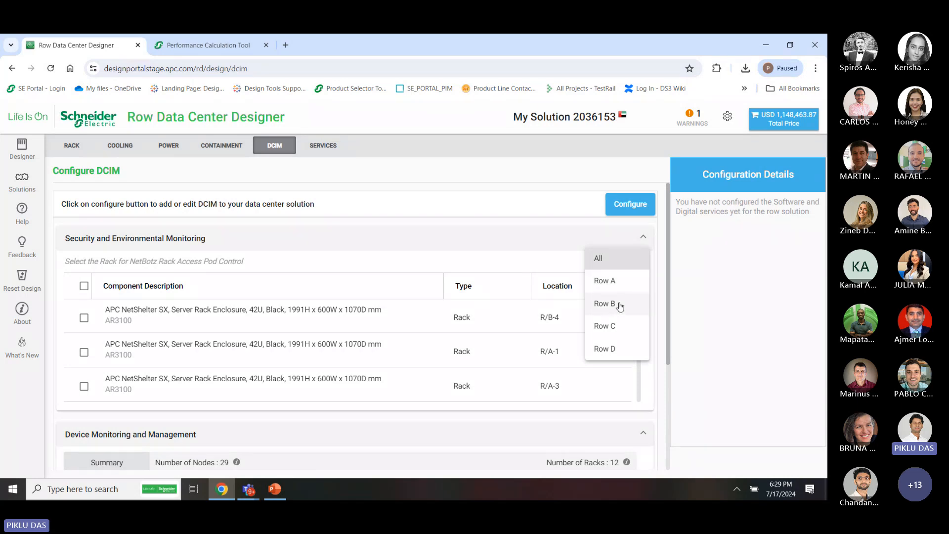
{"action": "left_click", "coordinate": [616, 289]}
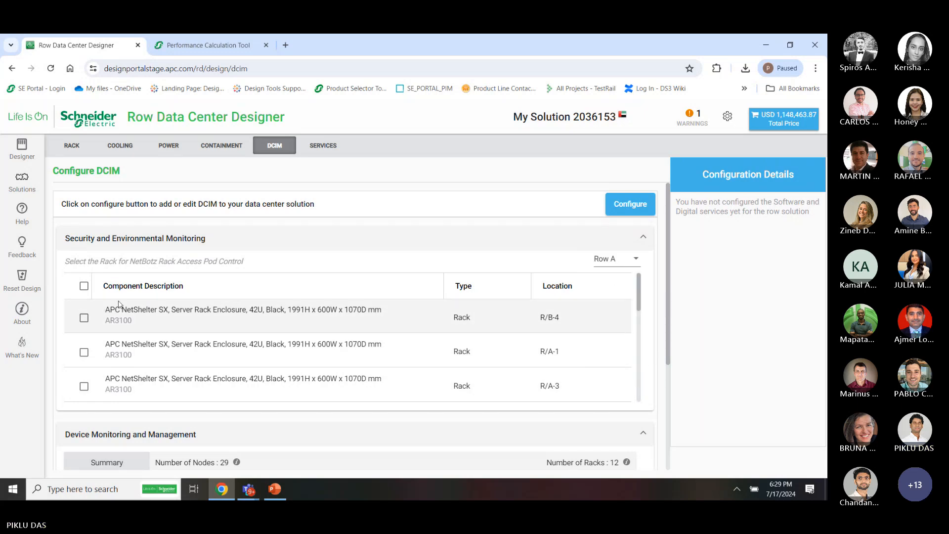
{"action": "left_click", "coordinate": [83, 286]}
{"action": "scroll", "coordinate": [156, 361], "scroll_direction": "down", "scroll_amount": 5}
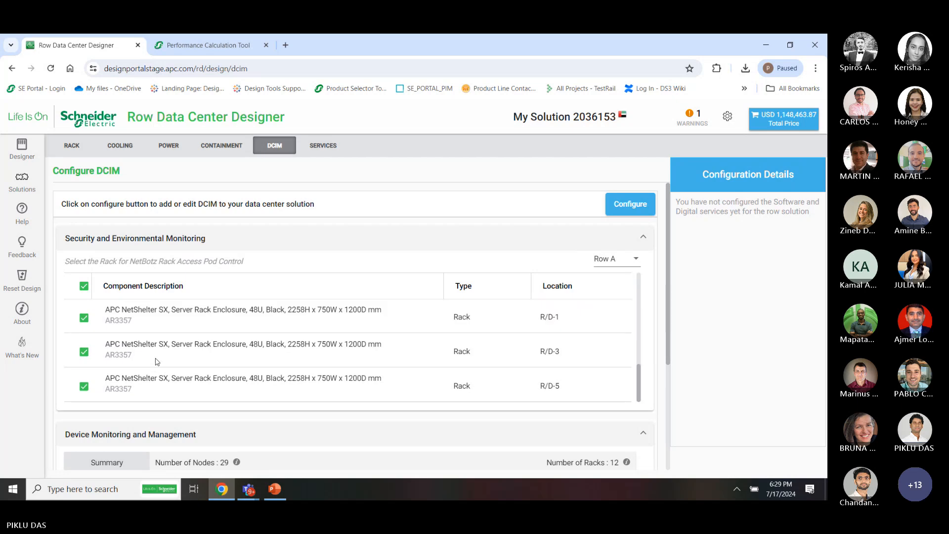
{"action": "scroll", "coordinate": [155, 361], "scroll_direction": "up", "scroll_amount": 5}
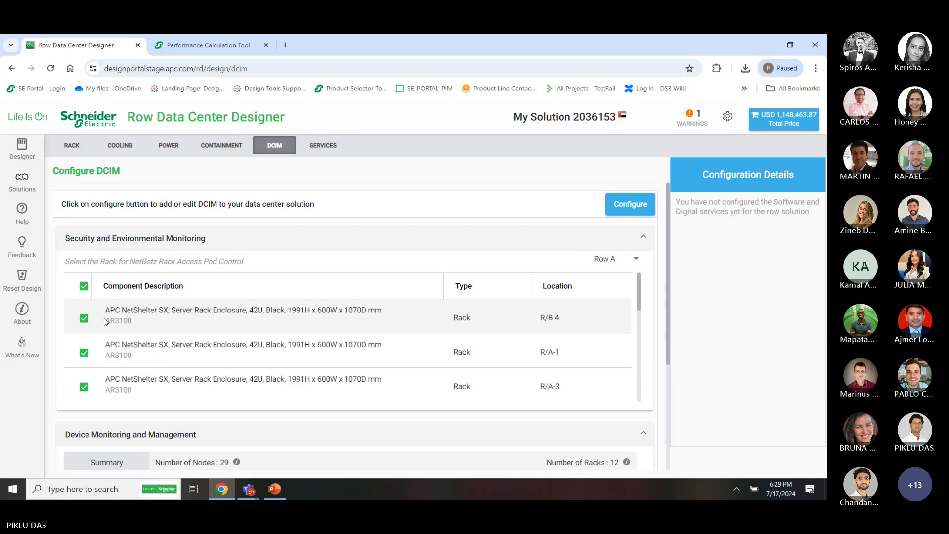
{"action": "left_click", "coordinate": [84, 285]}
{"action": "scroll", "coordinate": [94, 356], "scroll_direction": "down", "scroll_amount": 3}
{"action": "scroll", "coordinate": [99, 393], "scroll_direction": "down", "scroll_amount": 2}
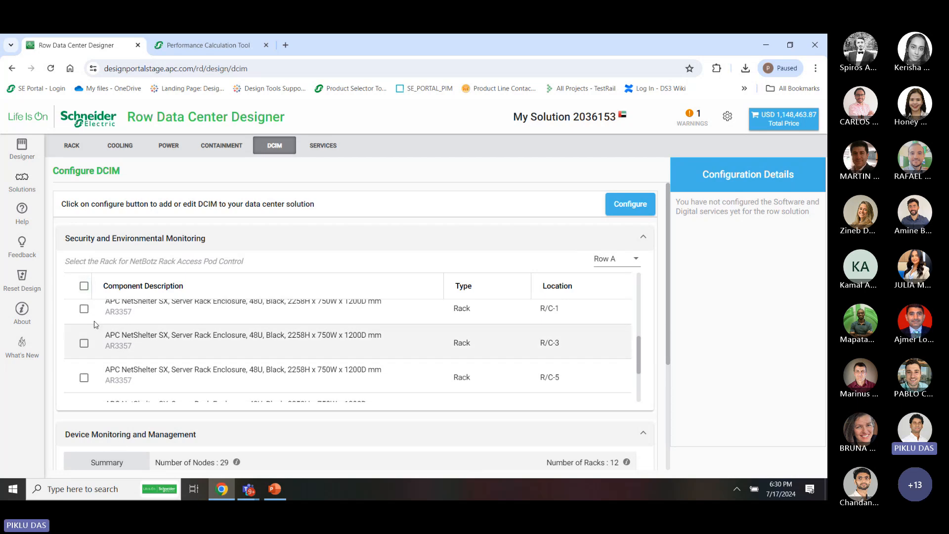
{"action": "left_click", "coordinate": [83, 286]}
{"action": "scroll", "coordinate": [140, 452], "scroll_direction": "down", "scroll_amount": 3}
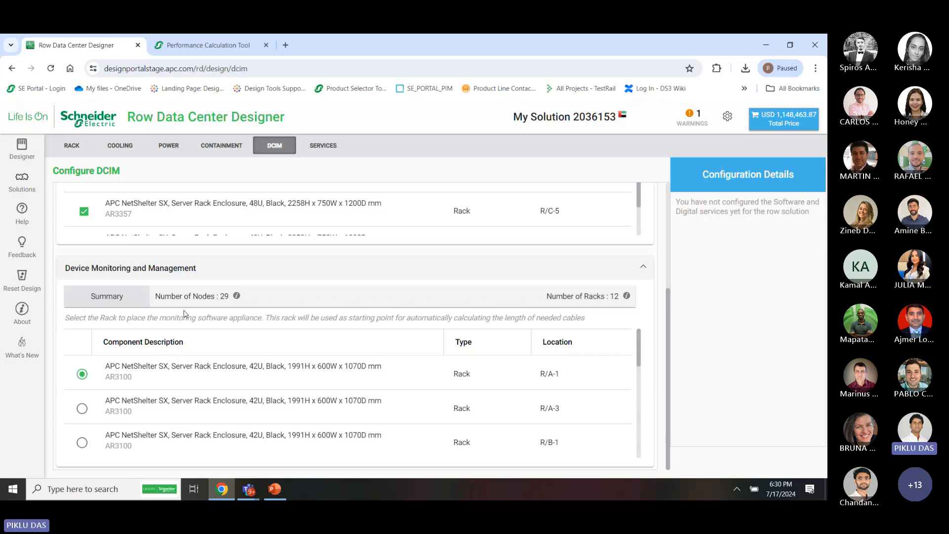
{"action": "scroll", "coordinate": [79, 403], "scroll_direction": "down", "scroll_amount": 4}
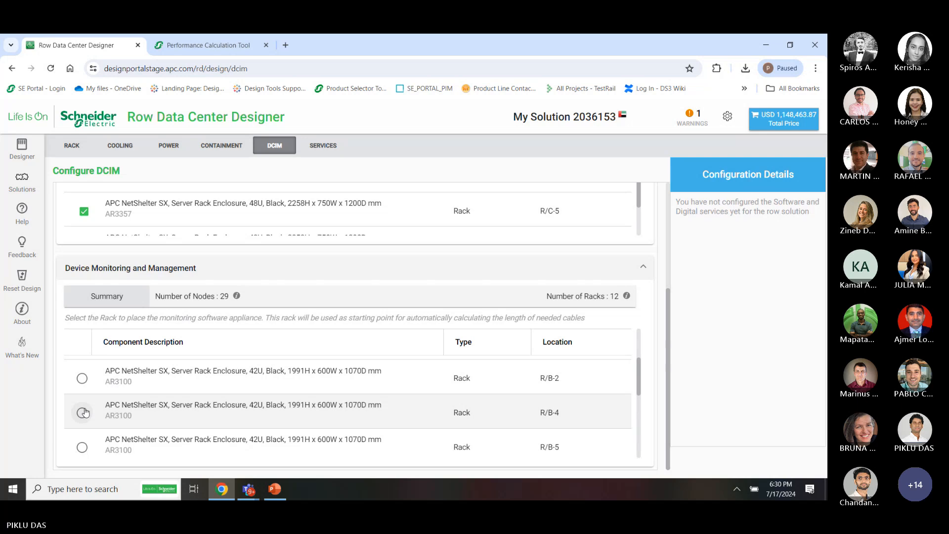
Place the NetBotz monitoring appliance in rack R/B-2 and bring up the DCIM software configuration
{"action": "left_click", "coordinate": [83, 379]}
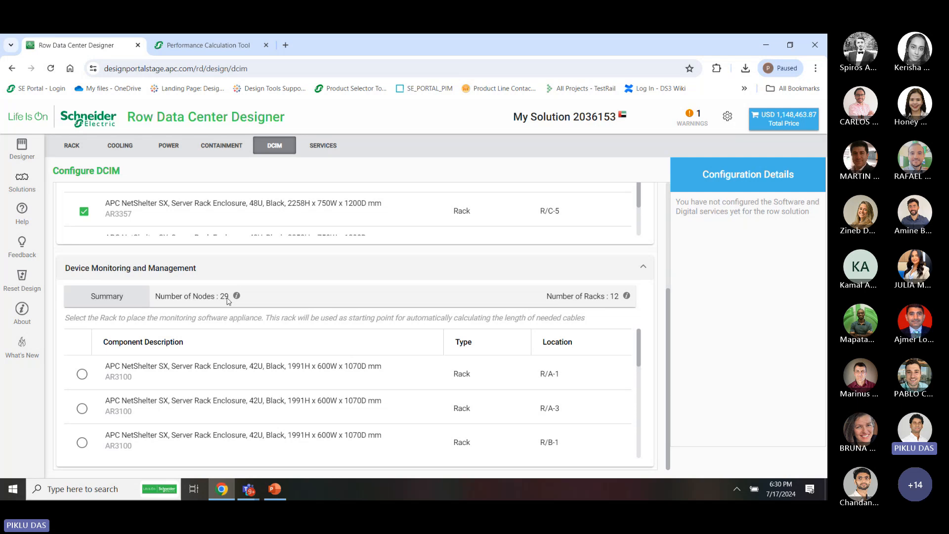
{"action": "scroll", "coordinate": [263, 307], "scroll_direction": "up", "scroll_amount": 3}
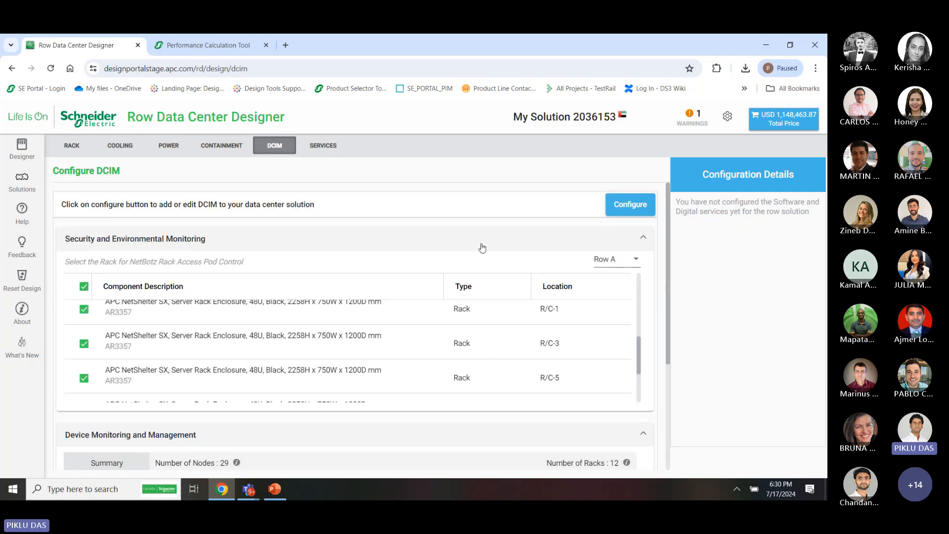
{"action": "left_click", "coordinate": [630, 207]}
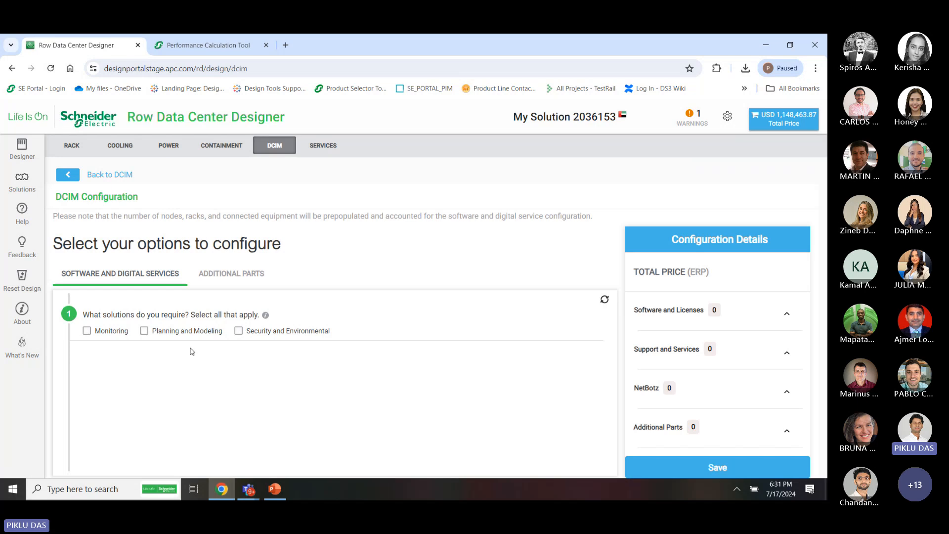
Tick Monitoring, Planning and Modeling, and Security and Environmental as the required DCIM solutions
{"action": "left_click_drag", "start_coordinate": [112, 333], "coordinate": [138, 334]}
{"action": "left_click", "coordinate": [121, 333]}
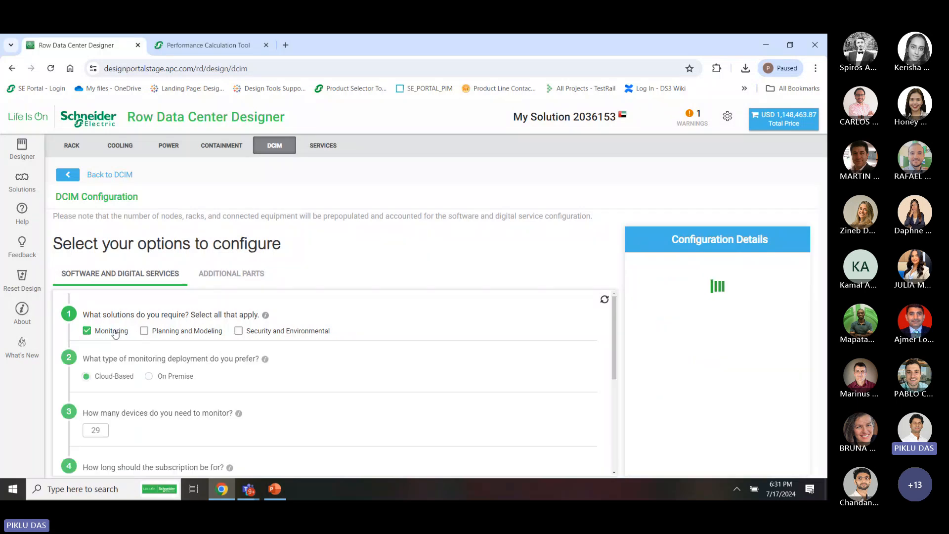
{"action": "left_click", "coordinate": [121, 333]}
{"action": "left_click", "coordinate": [122, 332]}
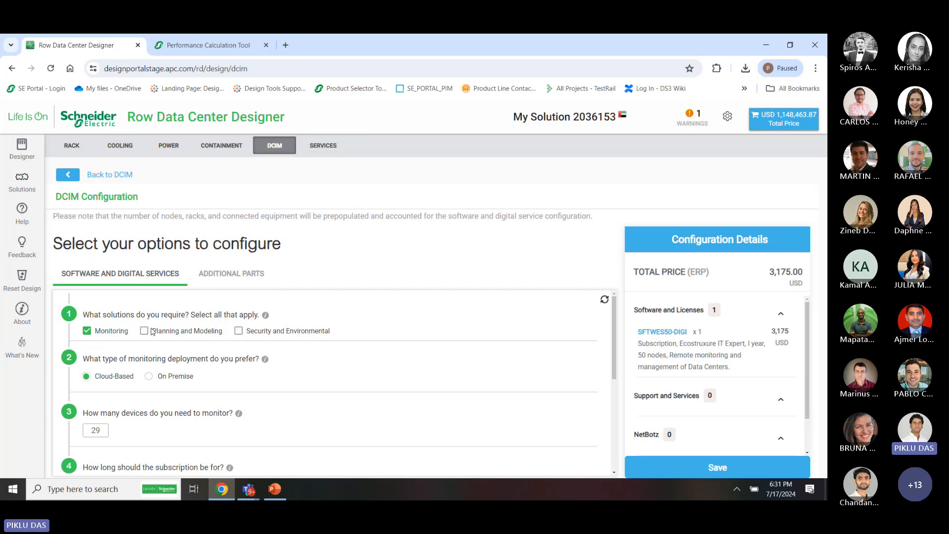
{"action": "left_click", "coordinate": [152, 331]}
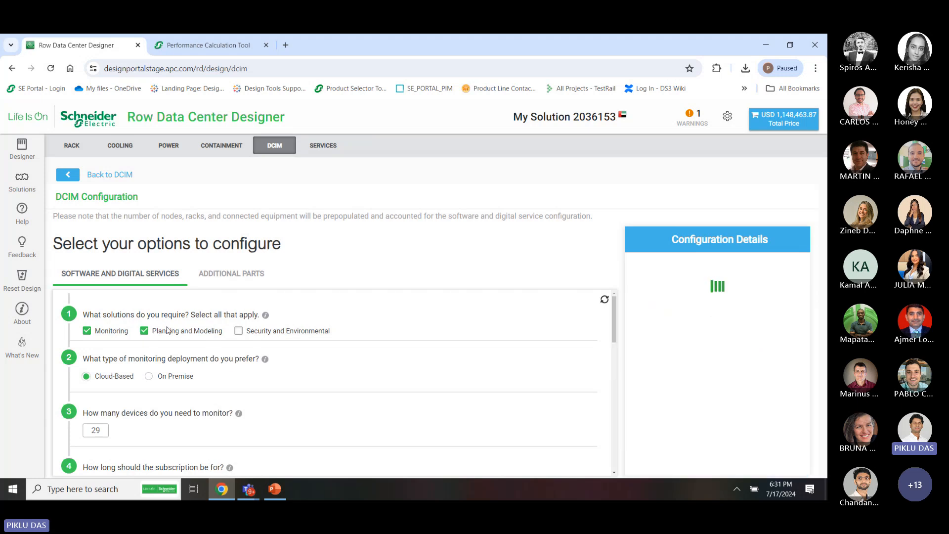
{"action": "left_click", "coordinate": [239, 331]}
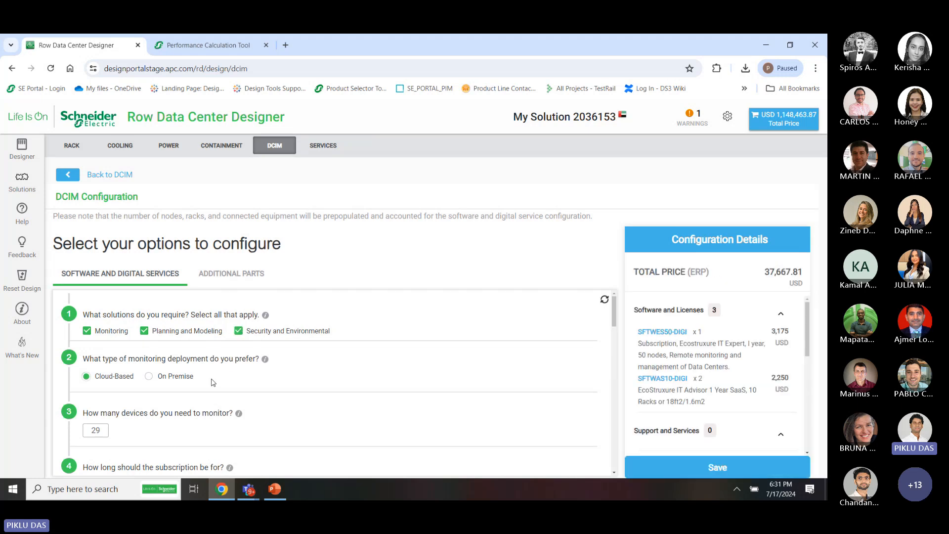
Review Configuration Details: cloud-based monitoring for 29 devices, a 1-year subscription, 37,667.81 USD total
{"action": "scroll", "coordinate": [184, 340], "scroll_direction": "down", "scroll_amount": 1}
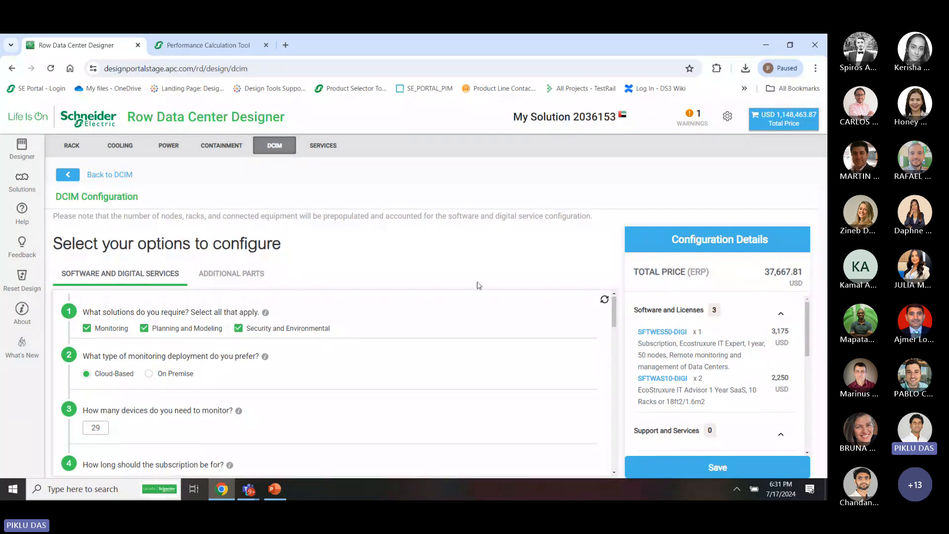
{"action": "scroll", "coordinate": [786, 344], "scroll_direction": "down", "scroll_amount": 4}
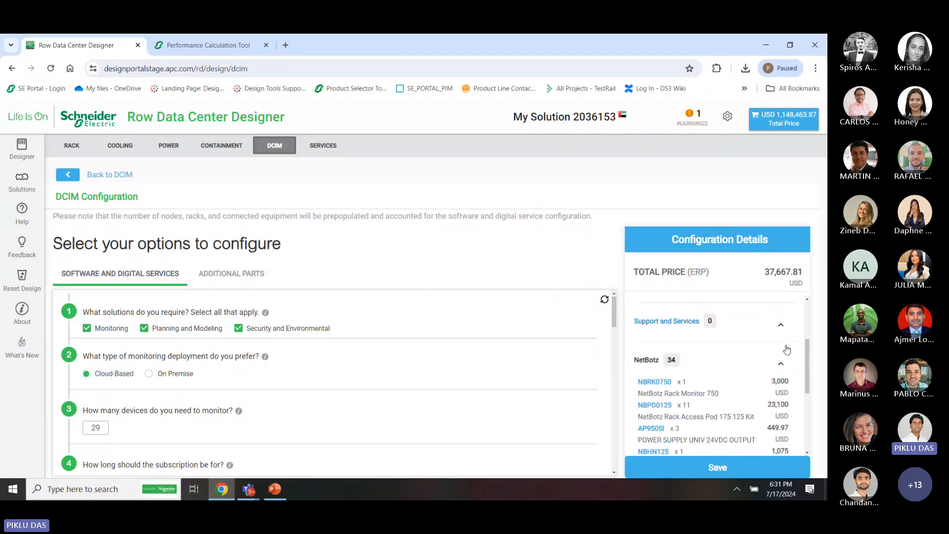
{"action": "scroll", "coordinate": [734, 415], "scroll_direction": "down", "scroll_amount": 1}
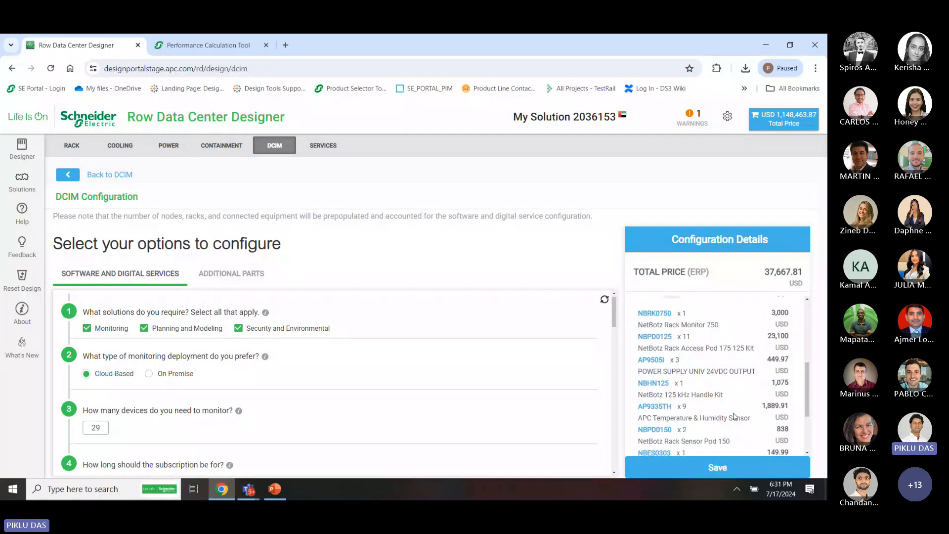
{"action": "scroll", "coordinate": [734, 415], "scroll_direction": "down", "scroll_amount": 2}
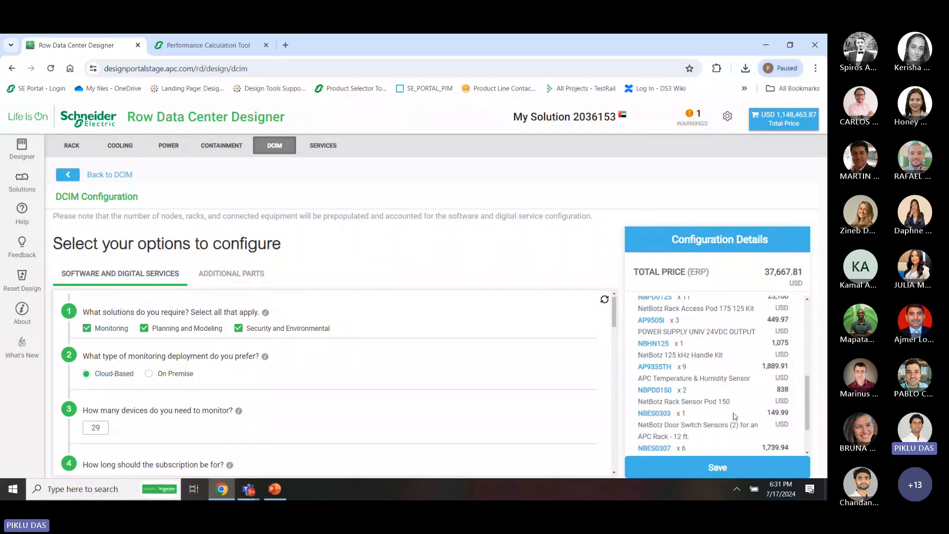
{"action": "scroll", "coordinate": [735, 416], "scroll_direction": "down", "scroll_amount": 1}
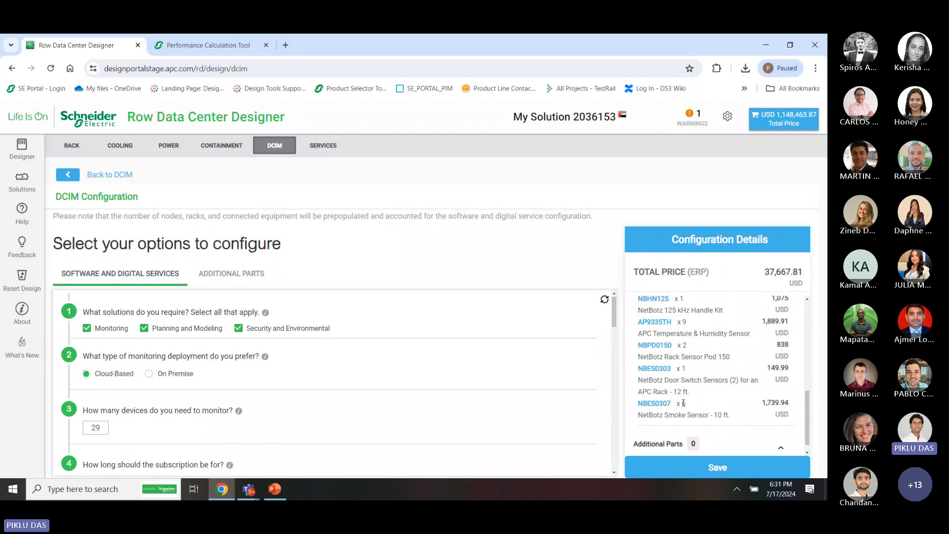
{"action": "scroll", "coordinate": [685, 402], "scroll_direction": "up", "scroll_amount": 4}
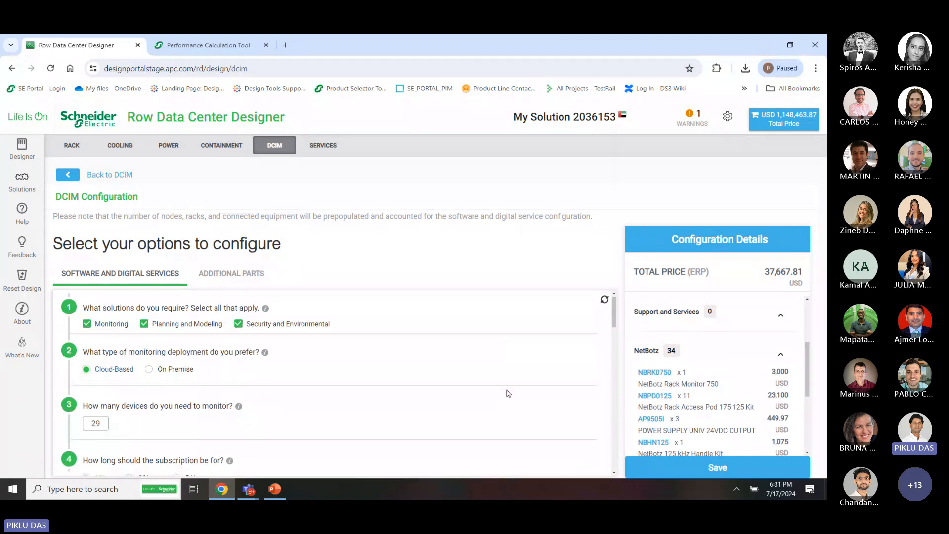
{"action": "scroll", "coordinate": [352, 421], "scroll_direction": "down", "scroll_amount": 1}
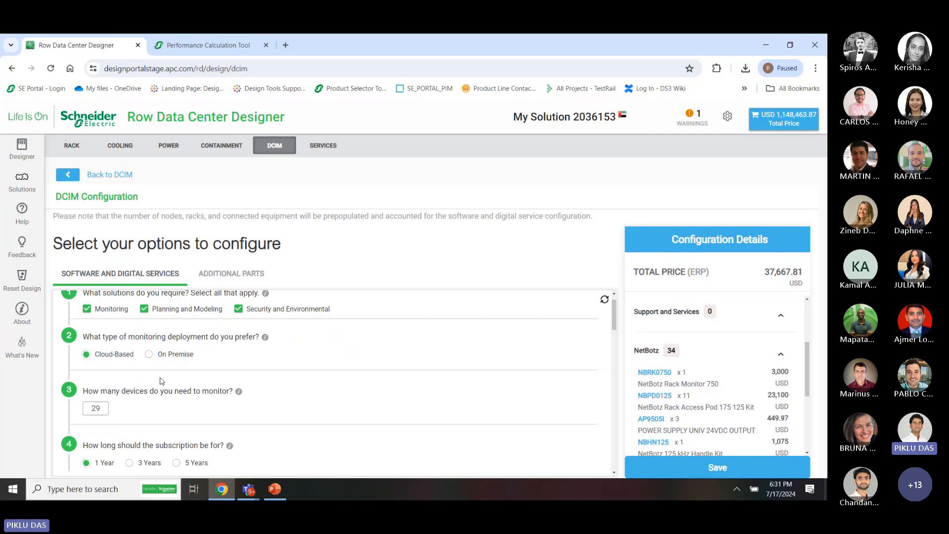
{"action": "scroll", "coordinate": [742, 336], "scroll_direction": "up", "scroll_amount": 3}
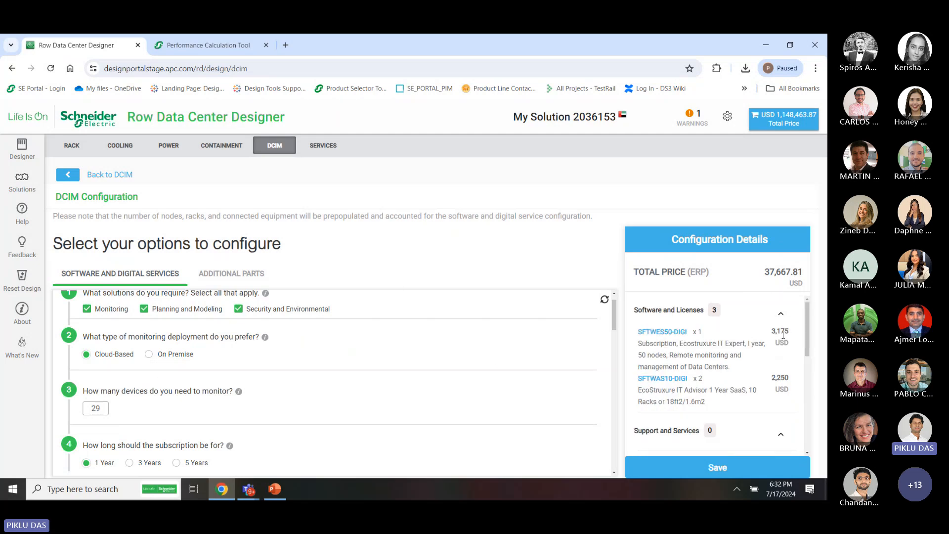
Switch monitoring to On Premise, calculating licences without network cables and auto-picking the recommended Data Center Expert
{"action": "left_click", "coordinate": [149, 354]}
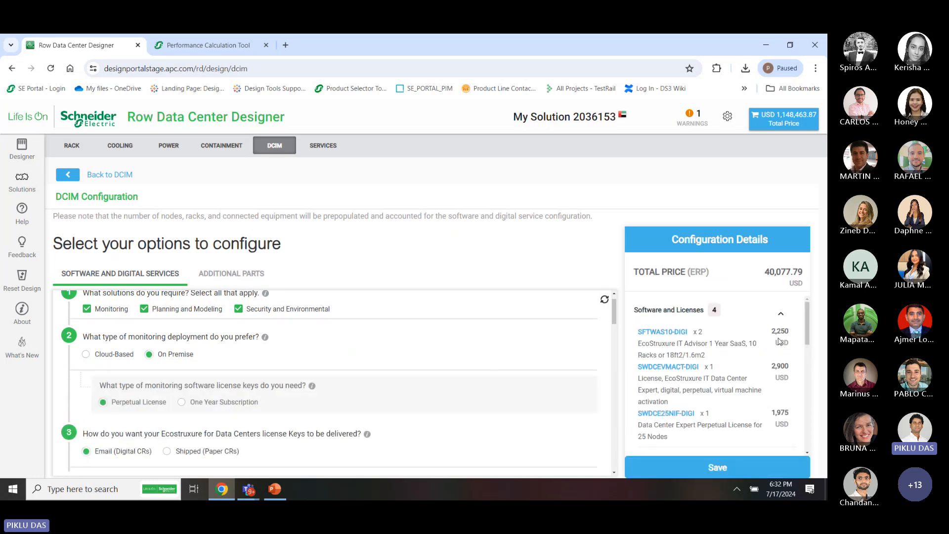
{"action": "scroll", "coordinate": [453, 392], "scroll_direction": "down", "scroll_amount": 3}
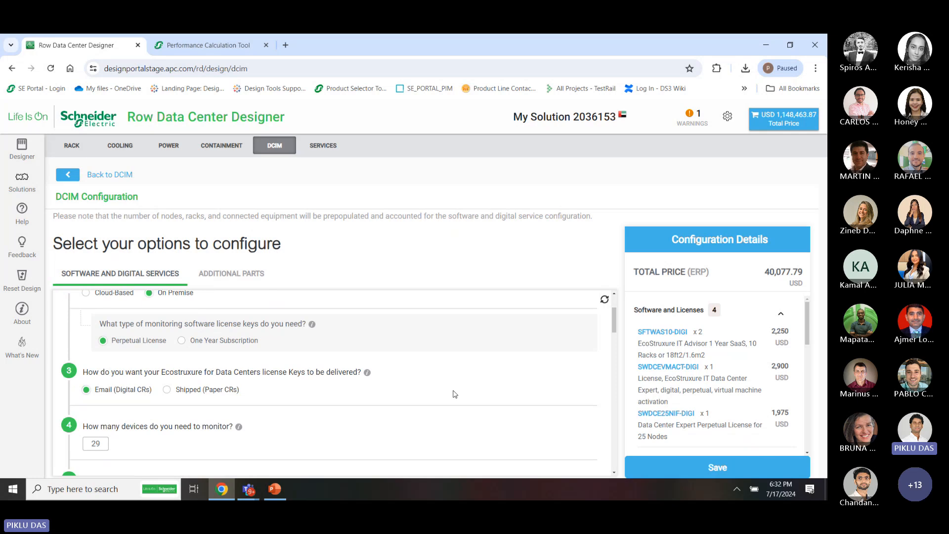
{"action": "scroll", "coordinate": [454, 394], "scroll_direction": "down", "scroll_amount": 2}
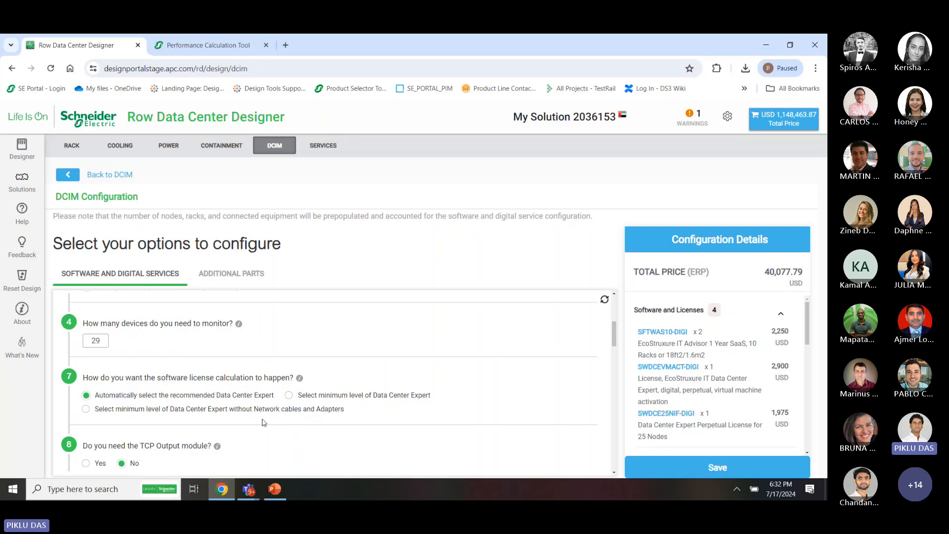
{"action": "left_click", "coordinate": [206, 410]}
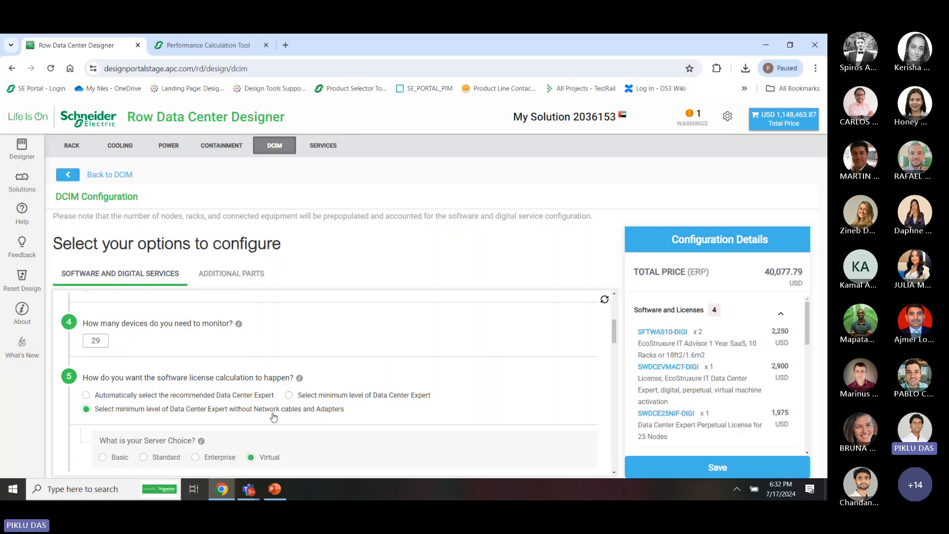
{"action": "left_click", "coordinate": [202, 394]}
Add preventive maintenance to the software contracts and review the 47,552.79 USD configuration total
{"action": "scroll", "coordinate": [282, 424], "scroll_direction": "down", "scroll_amount": 1}
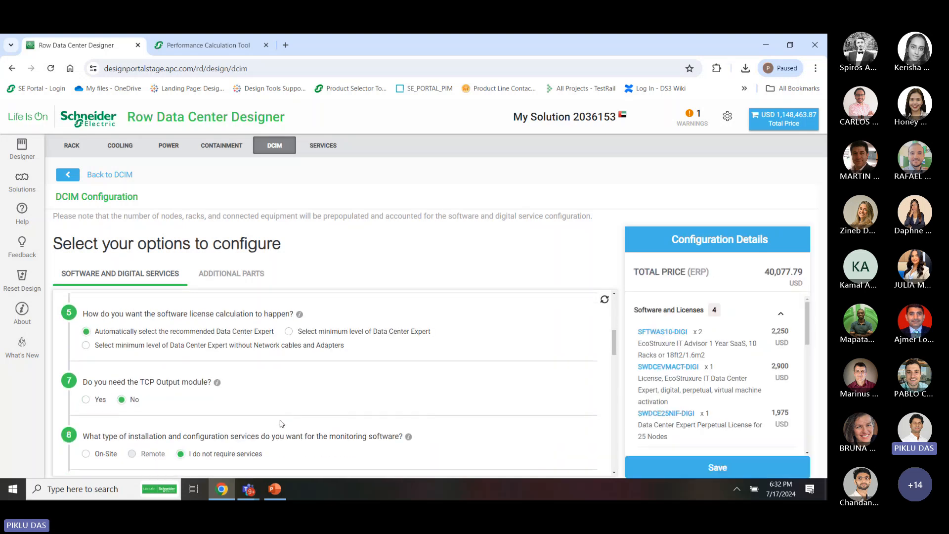
{"action": "scroll", "coordinate": [281, 424], "scroll_direction": "down", "scroll_amount": 1}
{"action": "scroll", "coordinate": [280, 420], "scroll_direction": "down", "scroll_amount": 2}
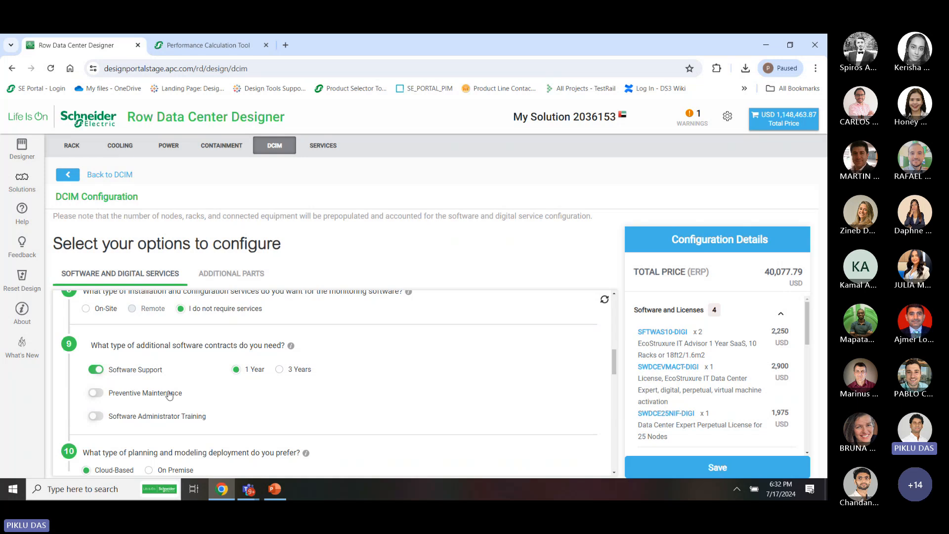
{"action": "left_click", "coordinate": [121, 395]}
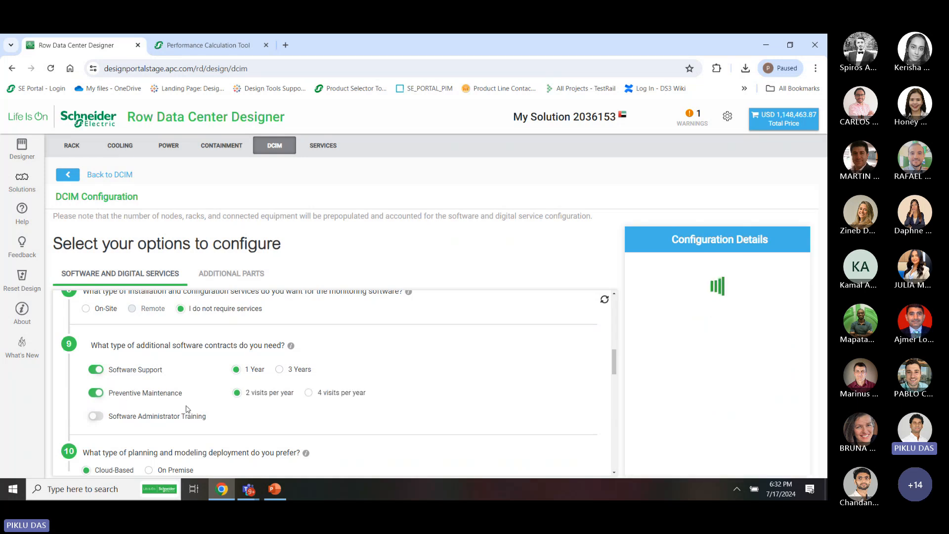
{"action": "scroll", "coordinate": [747, 401], "scroll_direction": "down", "scroll_amount": 10}
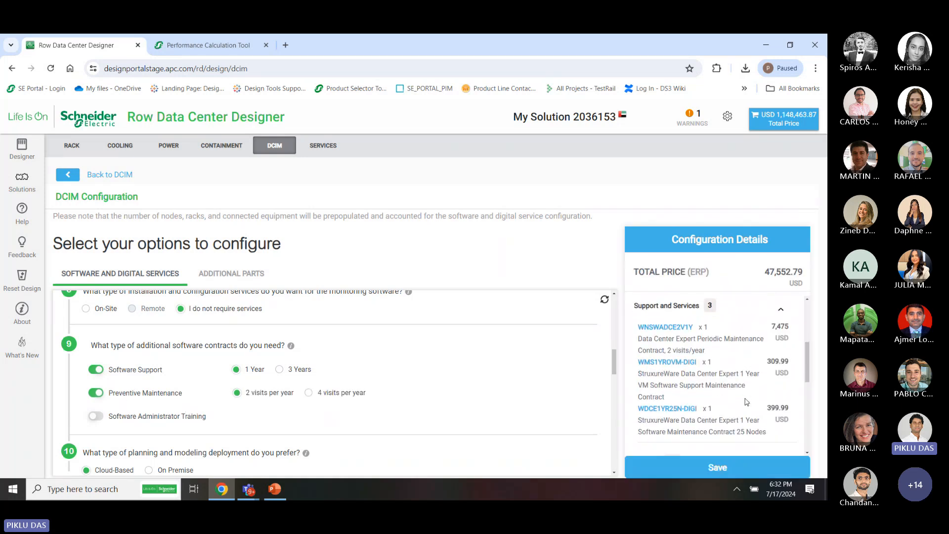
{"action": "scroll", "coordinate": [465, 385], "scroll_direction": "down", "scroll_amount": 2}
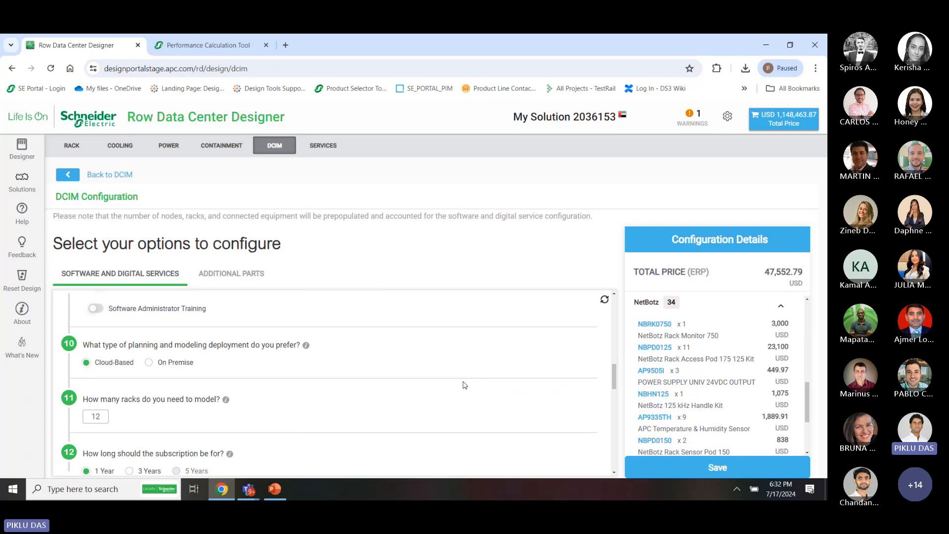
{"action": "scroll", "coordinate": [583, 366], "scroll_direction": "up", "scroll_amount": 6}
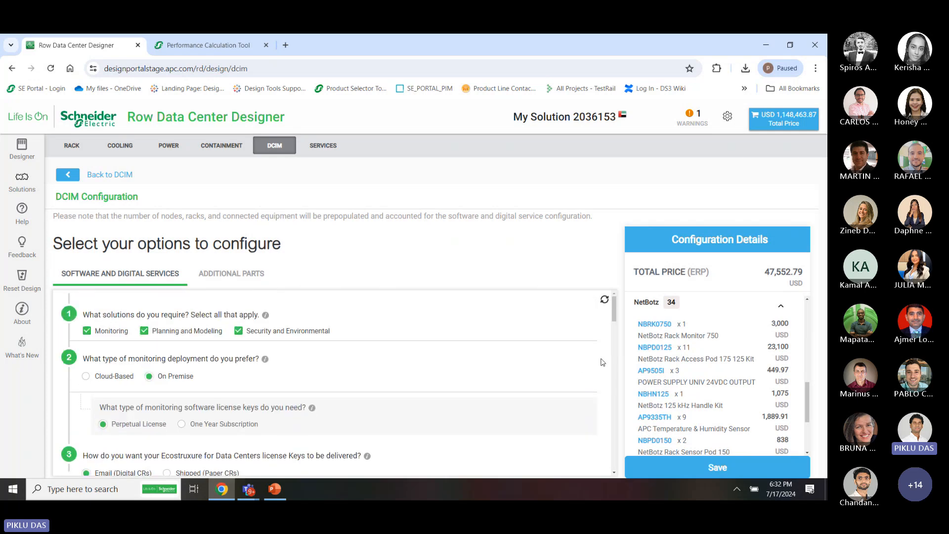
{"action": "scroll", "coordinate": [590, 395], "scroll_direction": "down", "scroll_amount": 2}
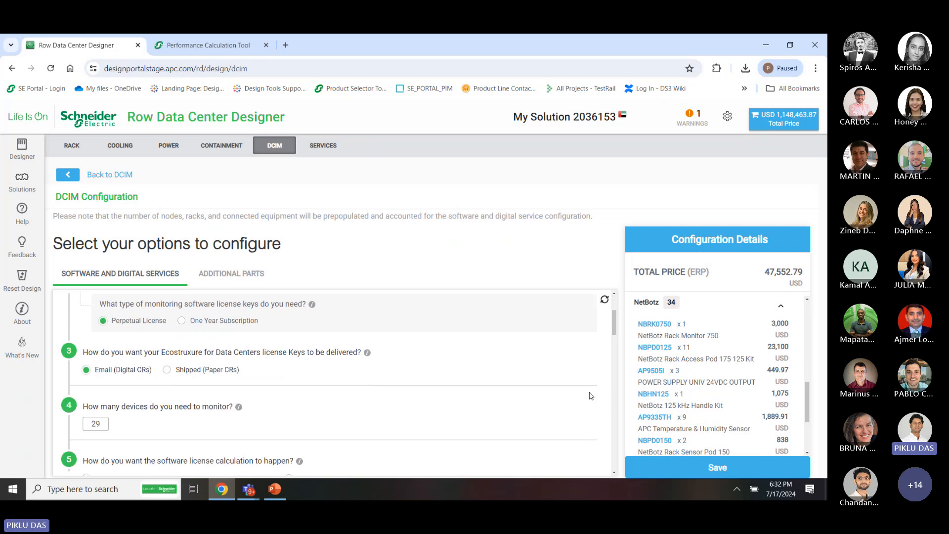
{"action": "scroll", "coordinate": [590, 395], "scroll_direction": "down", "scroll_amount": 6}
{"action": "scroll", "coordinate": [712, 407], "scroll_direction": "down", "scroll_amount": 2}
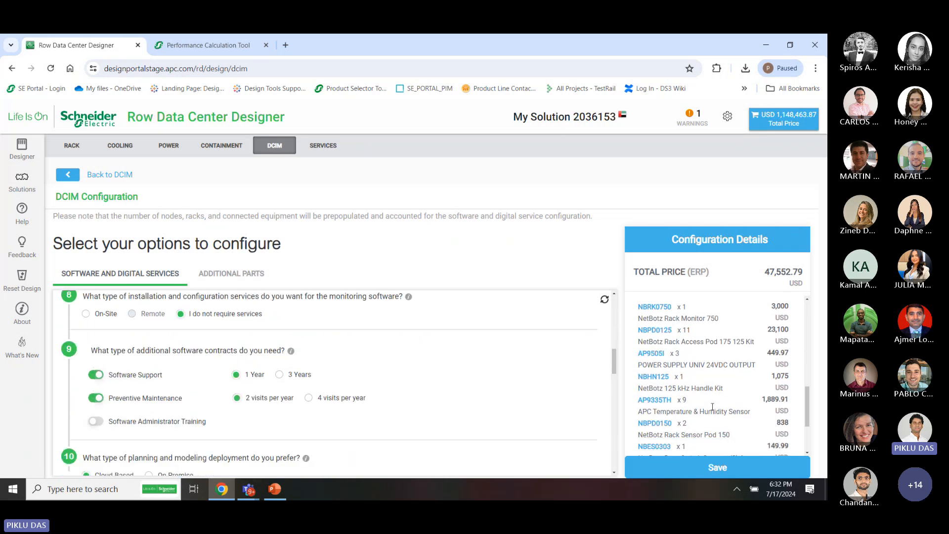
{"action": "scroll", "coordinate": [566, 423], "scroll_direction": "down", "scroll_amount": 1}
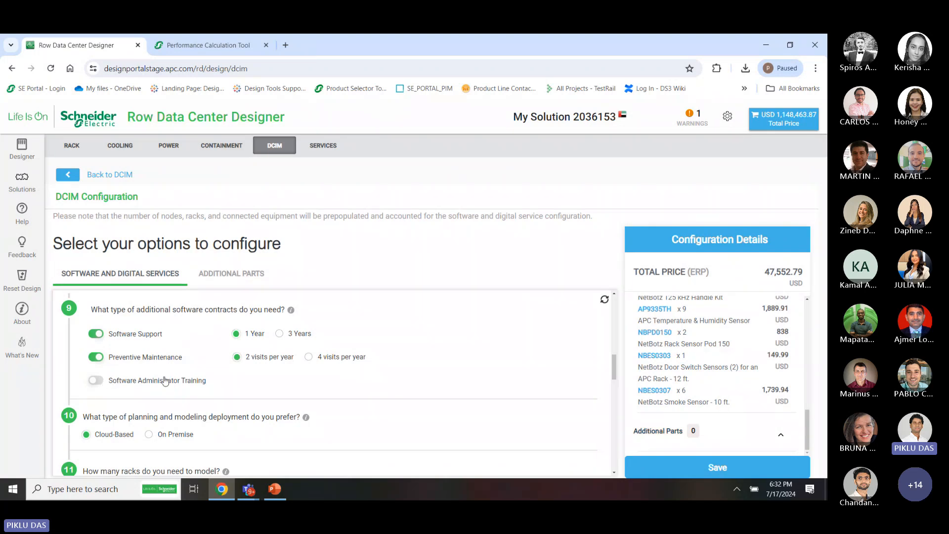
Set the planning deployment to On Premise and add a camera monitoring 4 points of interest
{"action": "left_click", "coordinate": [149, 434]}
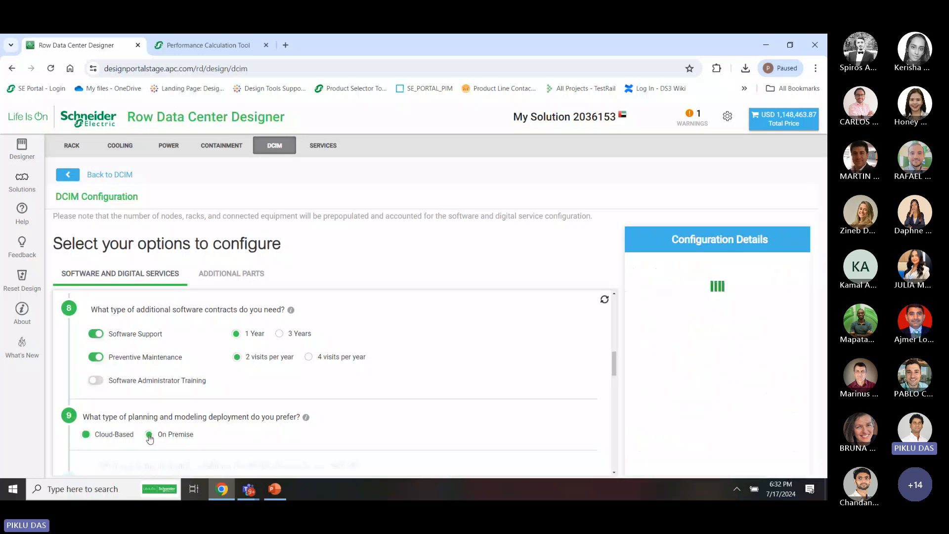
{"action": "scroll", "coordinate": [151, 423], "scroll_direction": "down", "scroll_amount": 2}
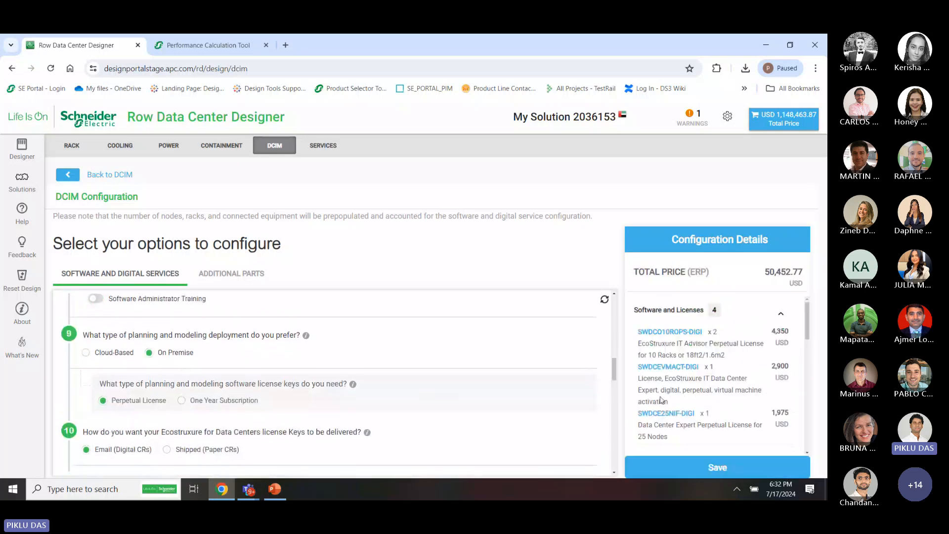
{"action": "scroll", "coordinate": [186, 418], "scroll_direction": "down", "scroll_amount": 5}
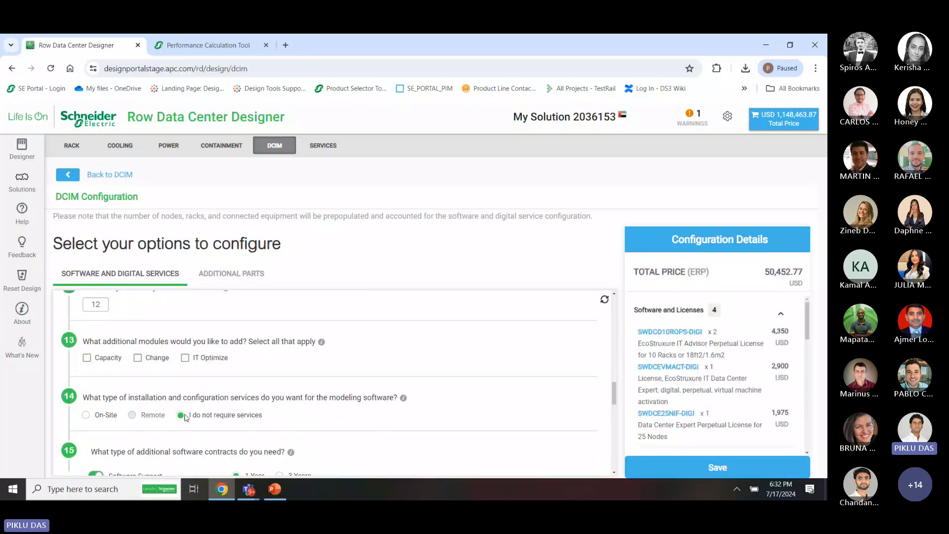
{"action": "scroll", "coordinate": [186, 418], "scroll_direction": "down", "scroll_amount": 5}
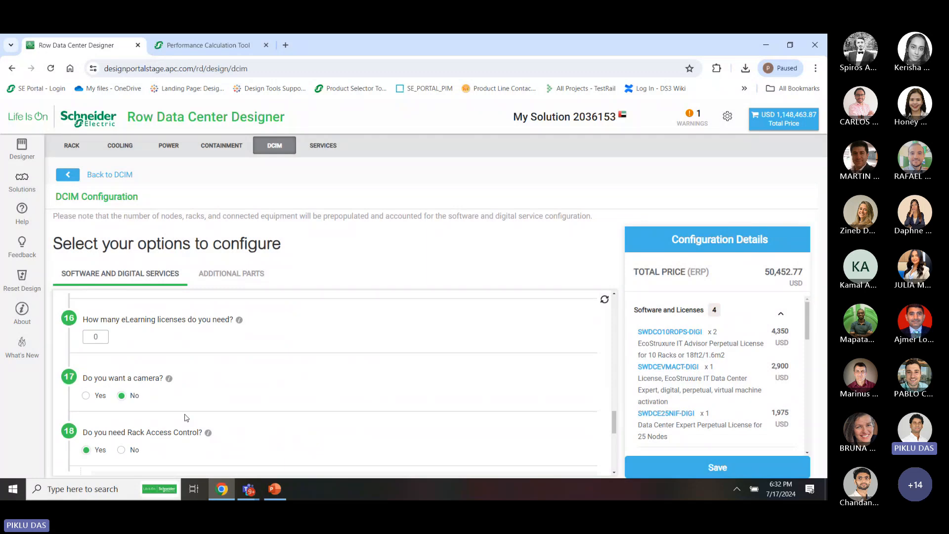
{"action": "scroll", "coordinate": [186, 418], "scroll_direction": "down", "scroll_amount": 1}
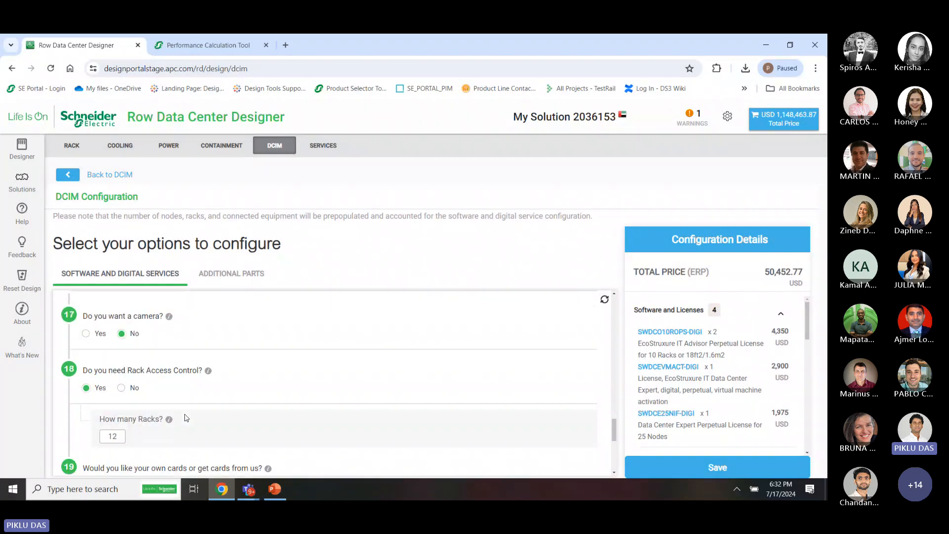
{"action": "left_click", "coordinate": [86, 335]}
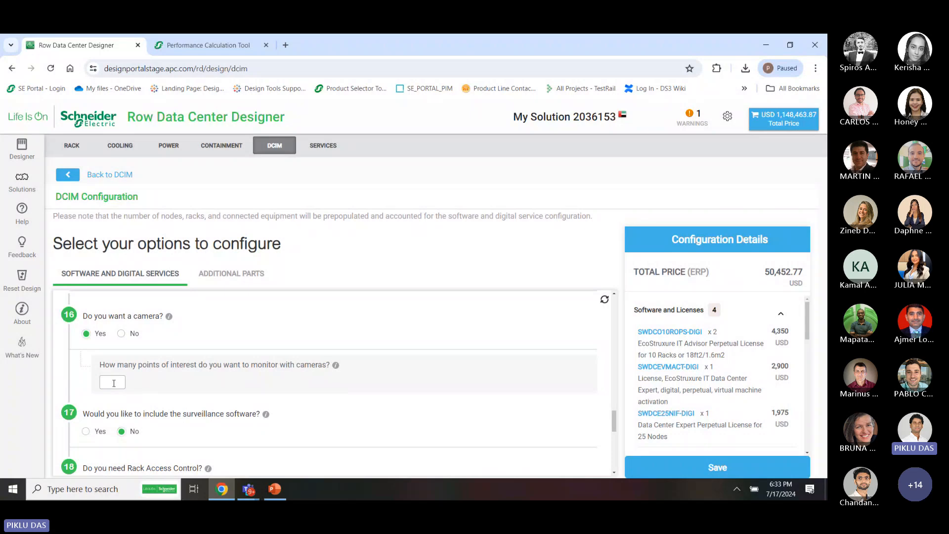
{"action": "left_click", "coordinate": [114, 383]}
{"action": "type", "text": "4"}
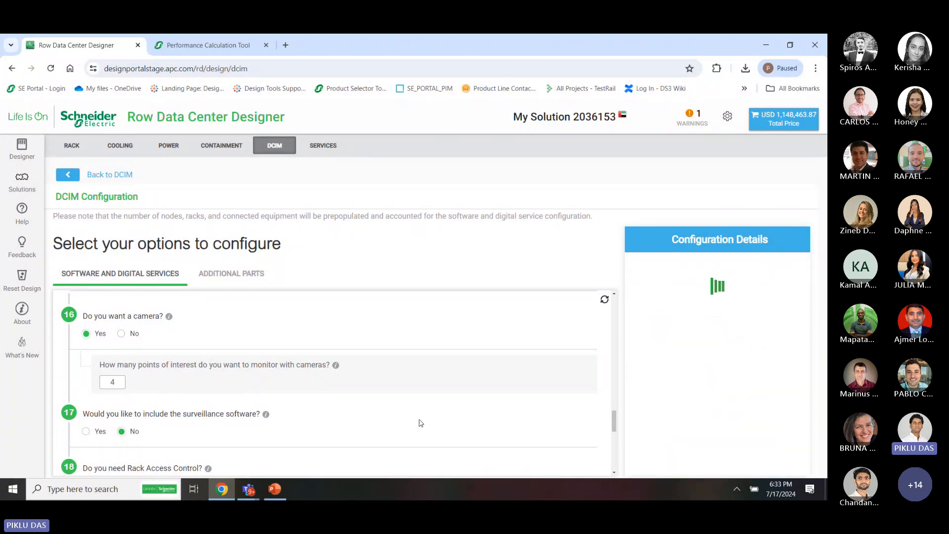
Include the surveillance software, bringing the DCIM total to 53,958.77 USD
{"action": "scroll", "coordinate": [747, 409], "scroll_direction": "down", "scroll_amount": 6}
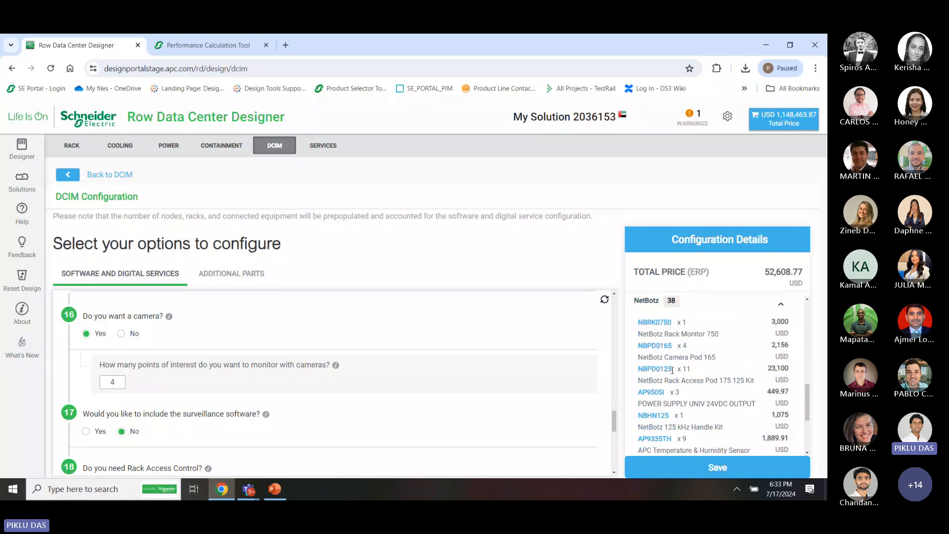
{"action": "scroll", "coordinate": [398, 422], "scroll_direction": "down", "scroll_amount": 3}
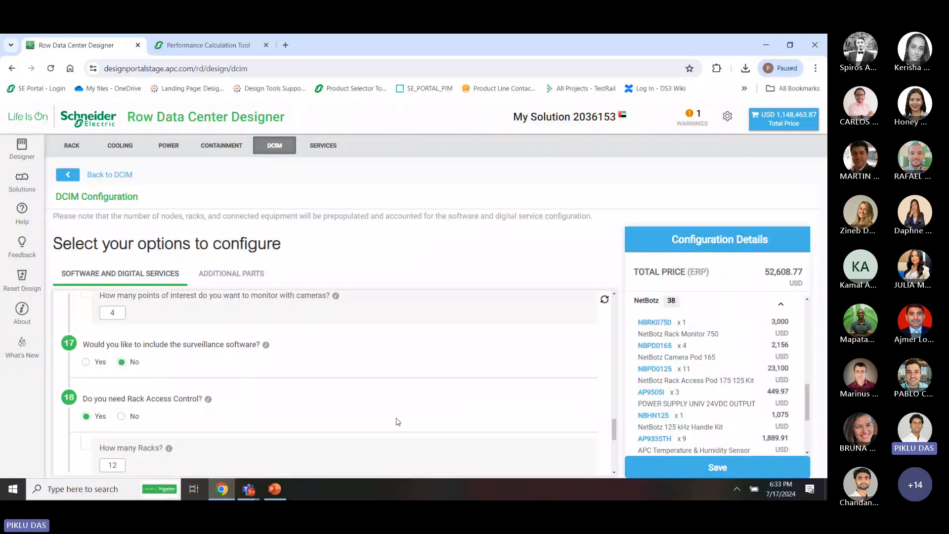
{"action": "scroll", "coordinate": [398, 425], "scroll_direction": "up", "scroll_amount": 1}
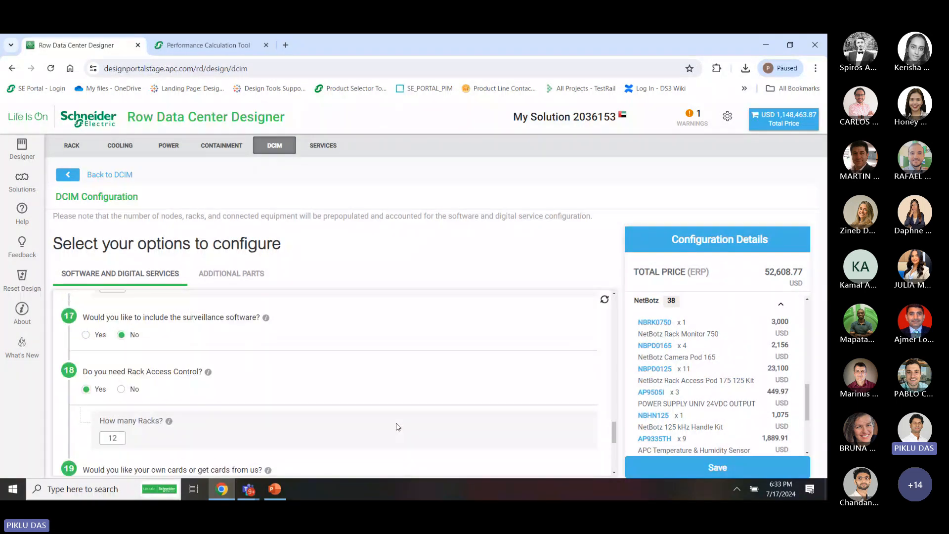
{"action": "left_click", "coordinate": [86, 334]}
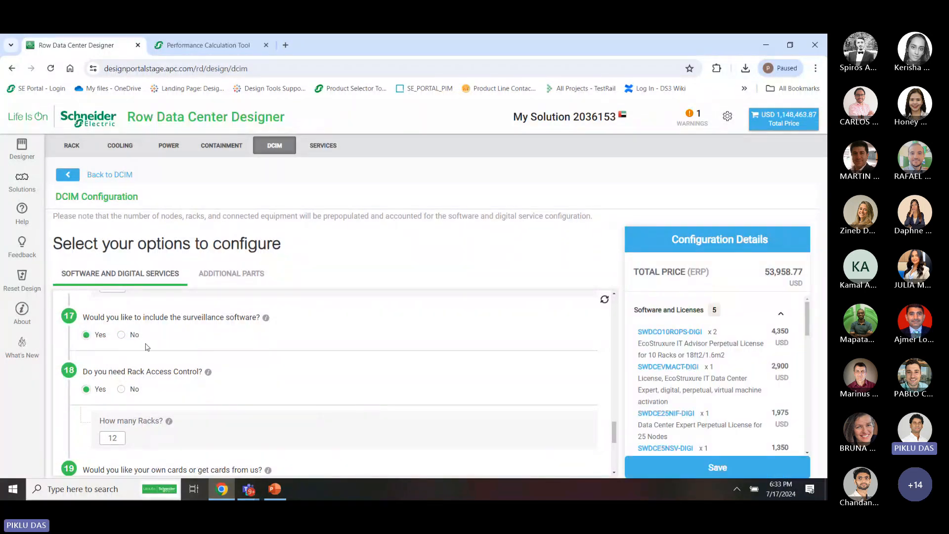
{"action": "scroll", "coordinate": [163, 377], "scroll_direction": "up", "scroll_amount": 1}
{"action": "scroll", "coordinate": [163, 377], "scroll_direction": "down", "scroll_amount": 5}
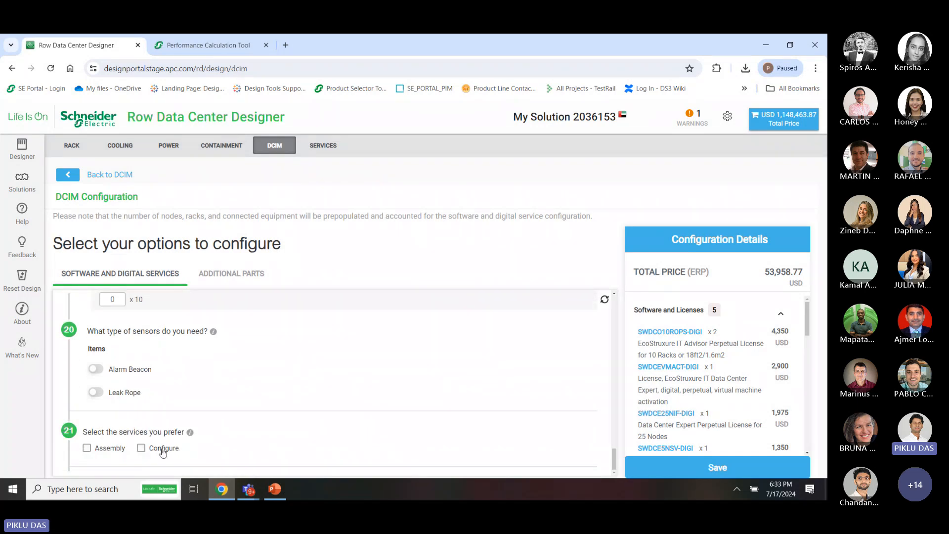
Add the Assembly and Configure services and switch on the Alarm Beacon and Leak Rope sensors
{"action": "left_click", "coordinate": [103, 451]}
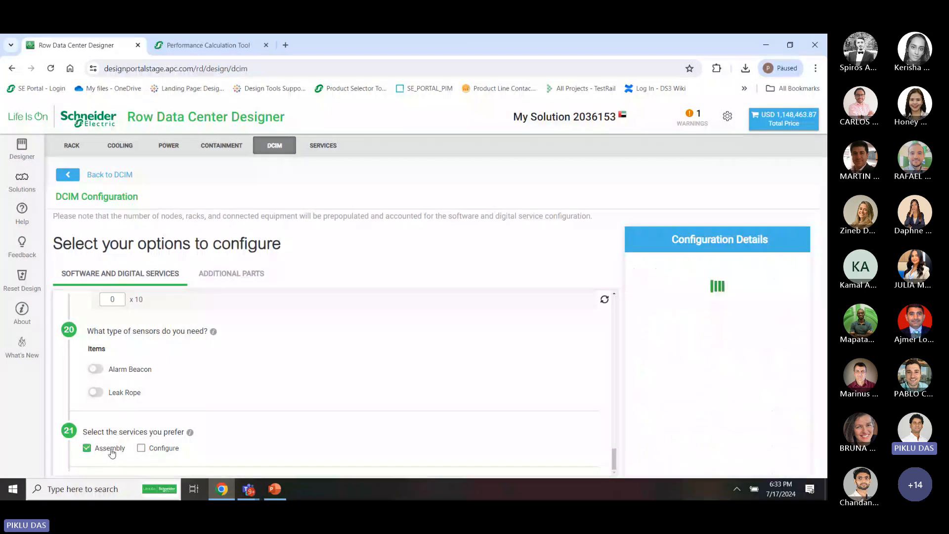
{"action": "left_click", "coordinate": [152, 451]}
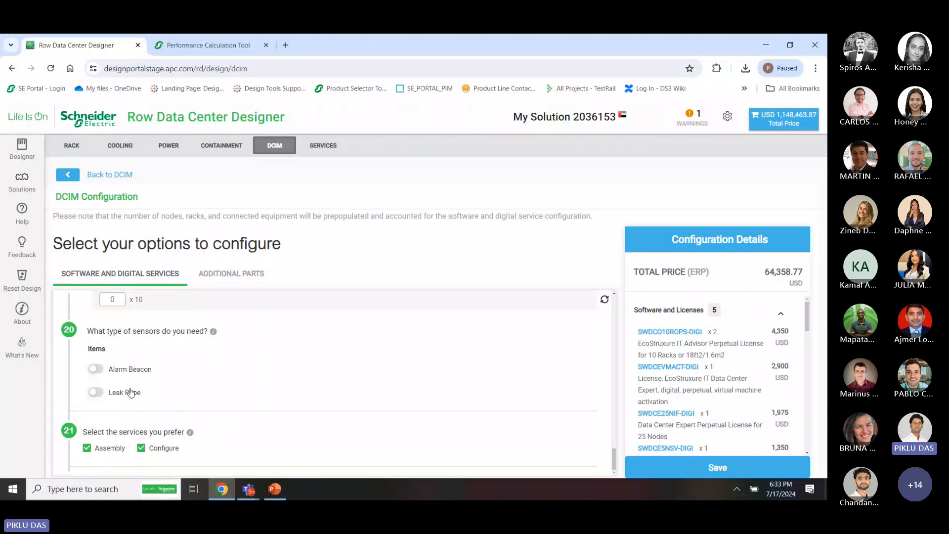
{"action": "left_click", "coordinate": [97, 369]}
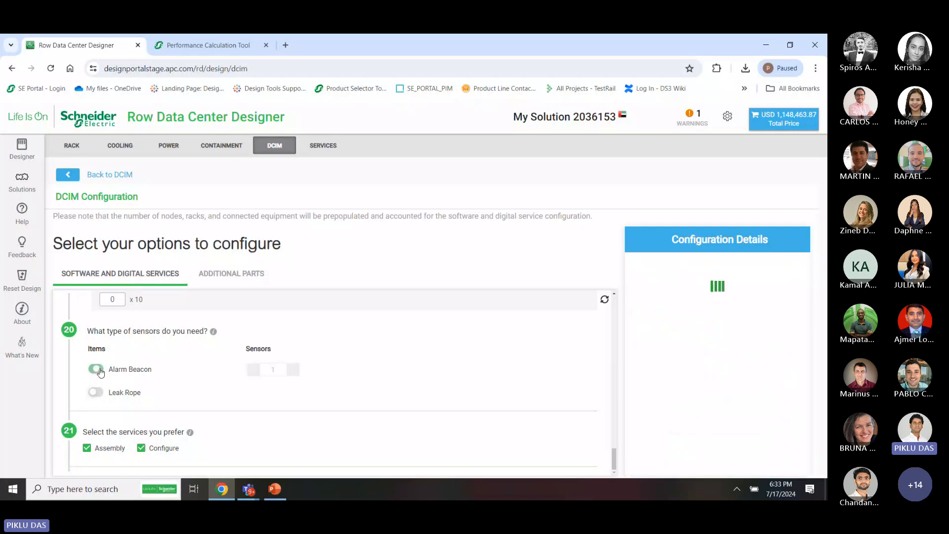
{"action": "left_click", "coordinate": [99, 393]}
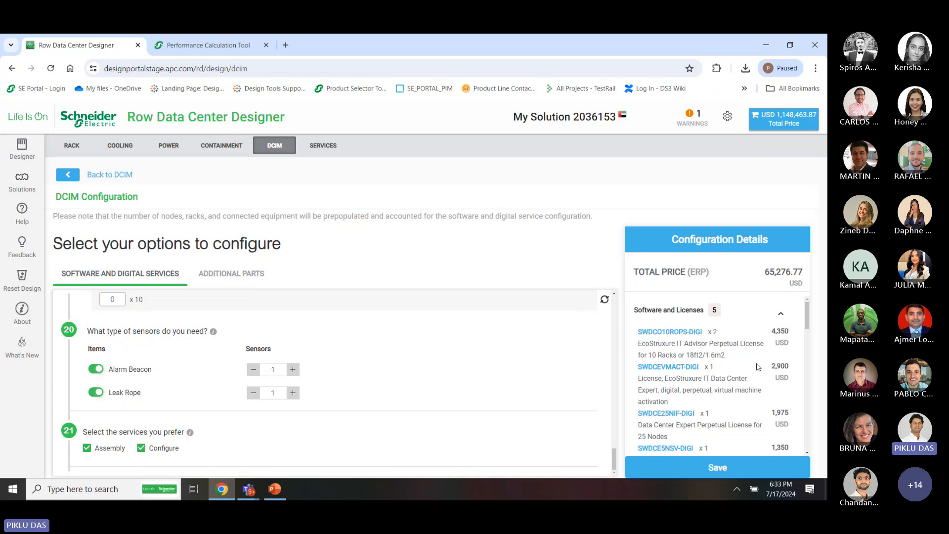
{"action": "scroll", "coordinate": [757, 367], "scroll_direction": "down", "scroll_amount": 10}
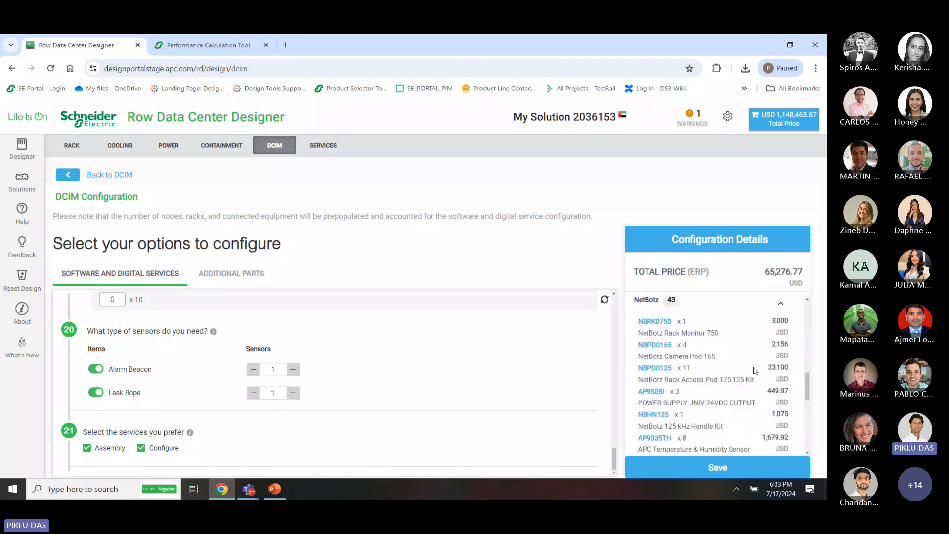
{"action": "scroll", "coordinate": [755, 371], "scroll_direction": "up", "scroll_amount": 1}
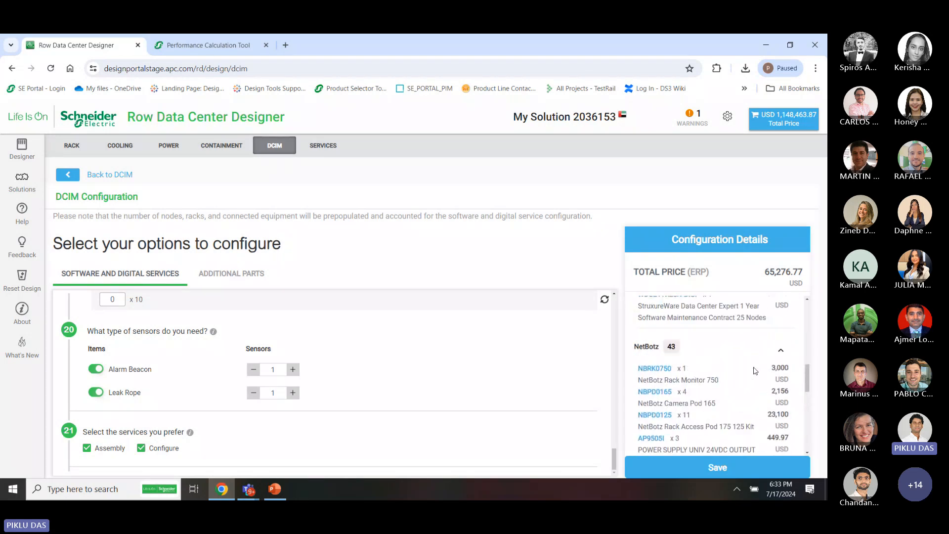
Raise the Alarm Beacon count to 3, then reduce it back to 1
{"action": "left_click", "coordinate": [293, 370]}
{"action": "left_click", "coordinate": [293, 369]}
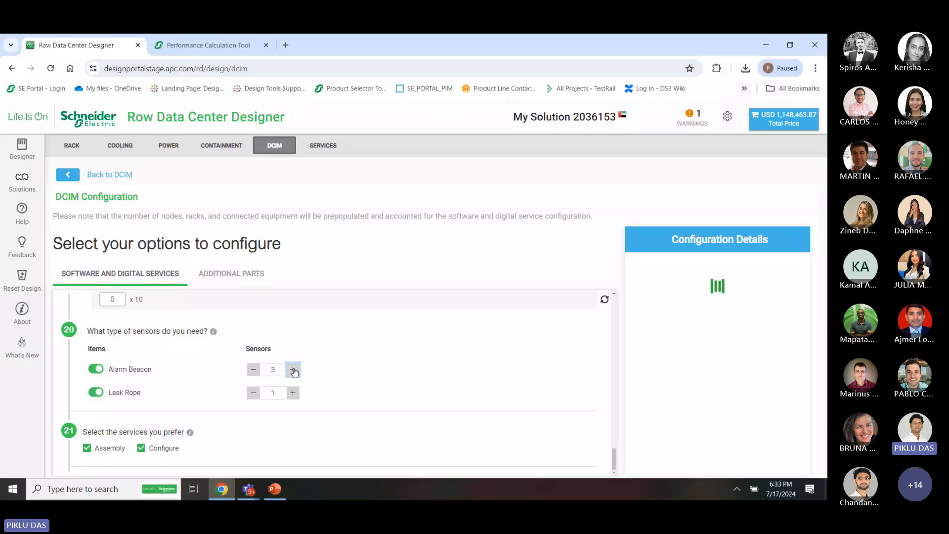
{"action": "scroll", "coordinate": [708, 377], "scroll_direction": "down", "scroll_amount": 5}
{"action": "scroll", "coordinate": [708, 377], "scroll_direction": "down", "scroll_amount": 8}
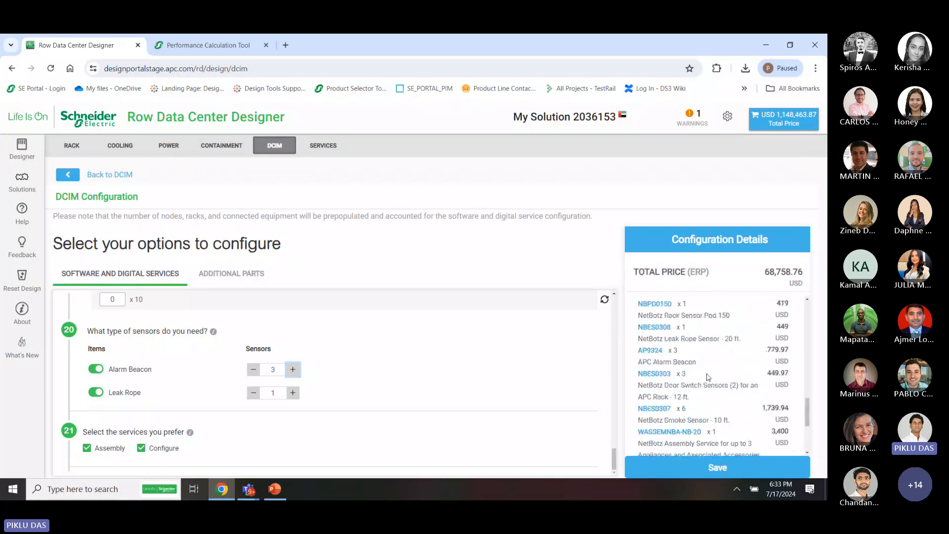
{"action": "scroll", "coordinate": [707, 377], "scroll_direction": "up", "scroll_amount": 6}
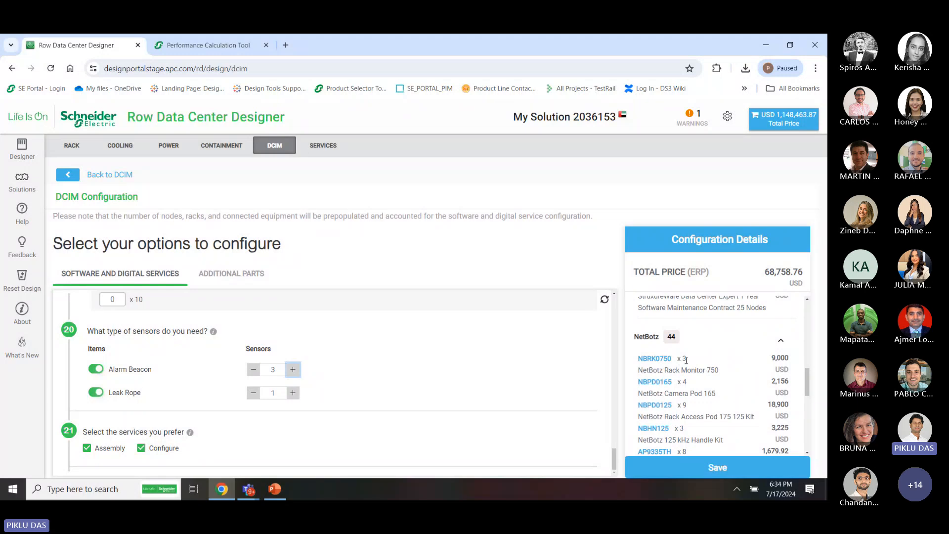
{"action": "left_click", "coordinate": [253, 370]}
{"action": "left_click", "coordinate": [254, 371]}
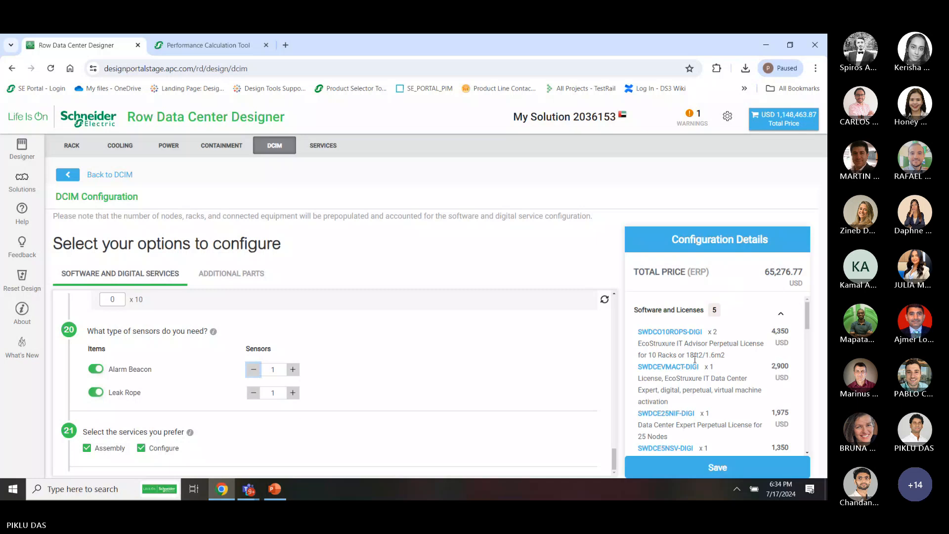
{"action": "scroll", "coordinate": [742, 403], "scroll_direction": "down", "scroll_amount": 5}
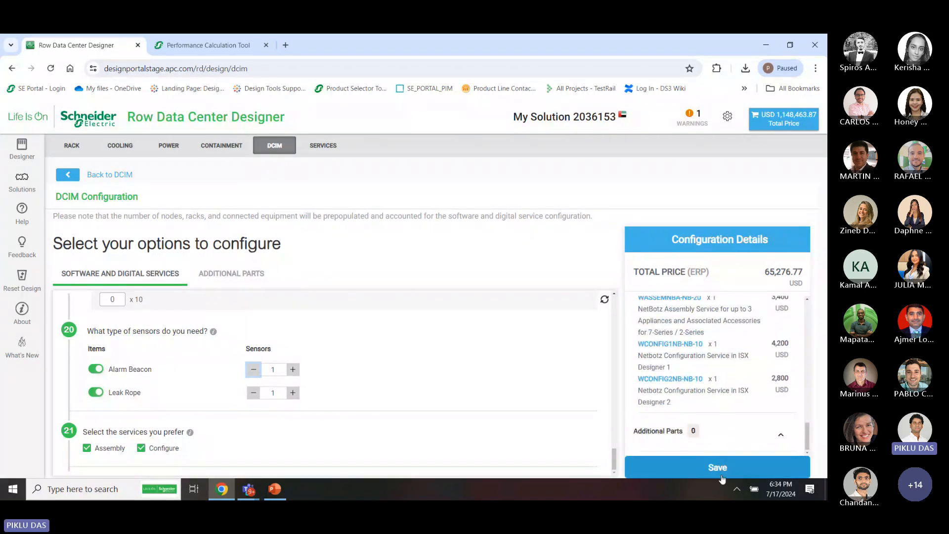
{"action": "scroll", "coordinate": [339, 380], "scroll_direction": "up", "scroll_amount": 10}
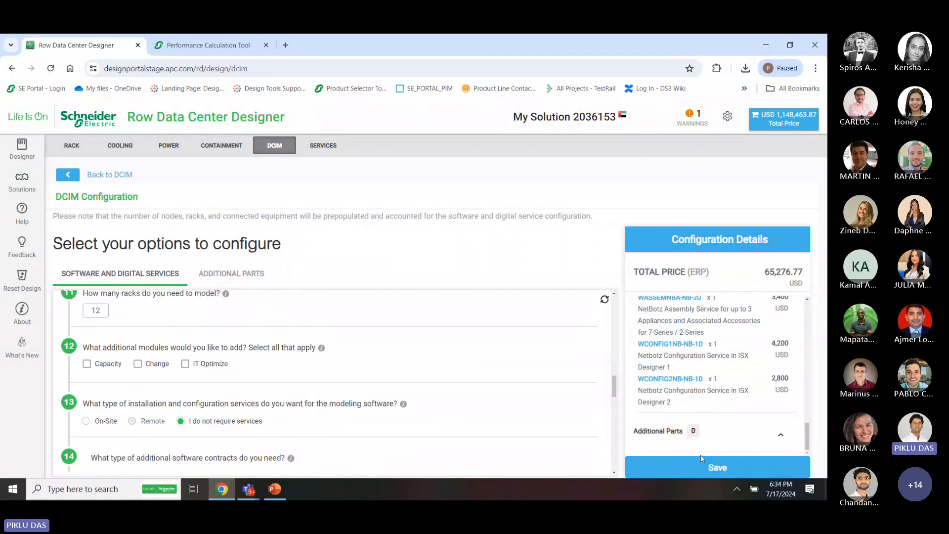
Save the DCIM configuration and scroll the floor plan to bring row D into view
{"action": "left_click", "coordinate": [726, 469]}
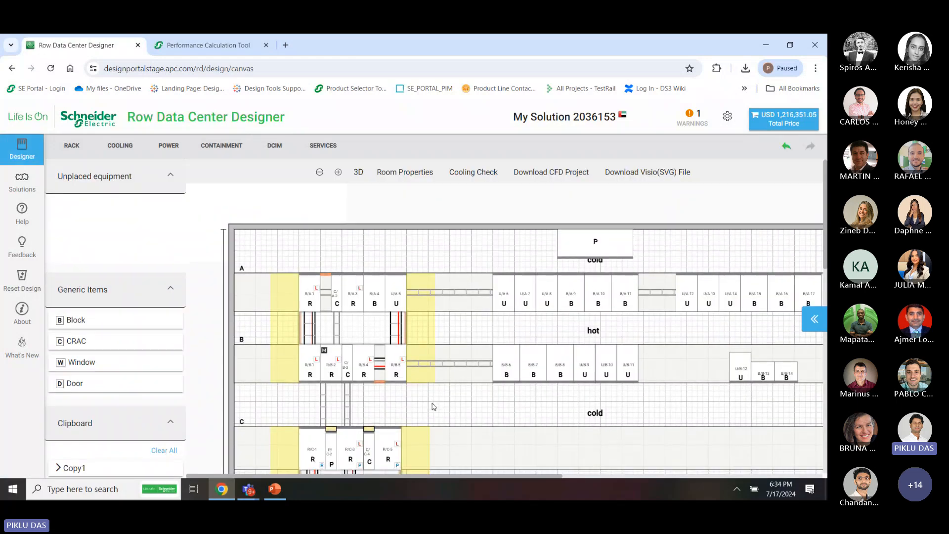
{"action": "scroll", "coordinate": [432, 404], "scroll_direction": "down", "scroll_amount": 1}
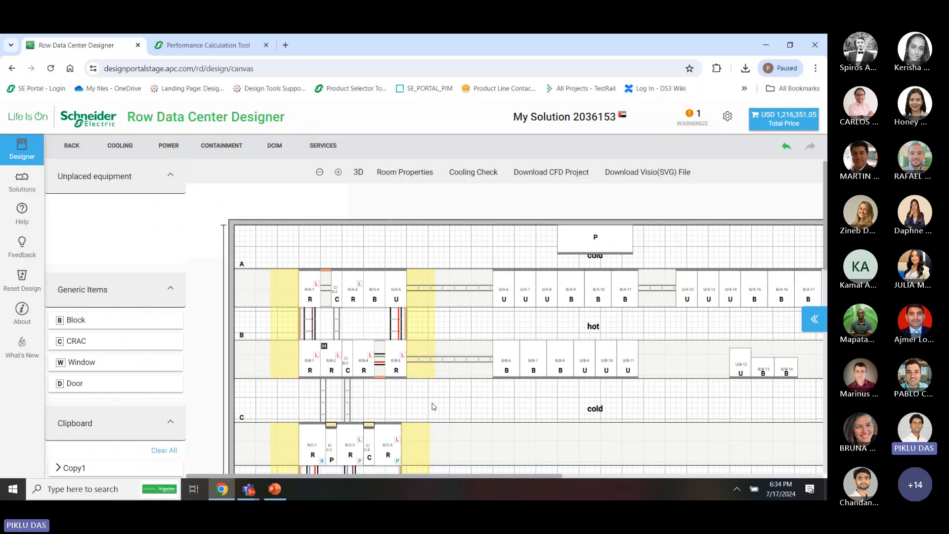
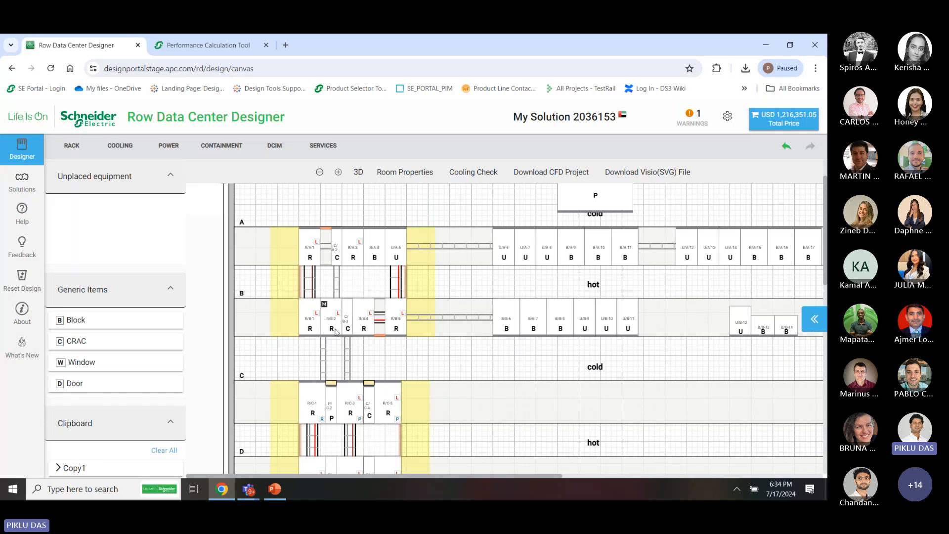
Look over the floor plan, opening the rows A/B containment actions and dismissing them unchanged
{"action": "scroll", "coordinate": [335, 331], "scroll_direction": "down", "scroll_amount": 3}
{"action": "scroll", "coordinate": [337, 338], "scroll_direction": "up", "scroll_amount": 2}
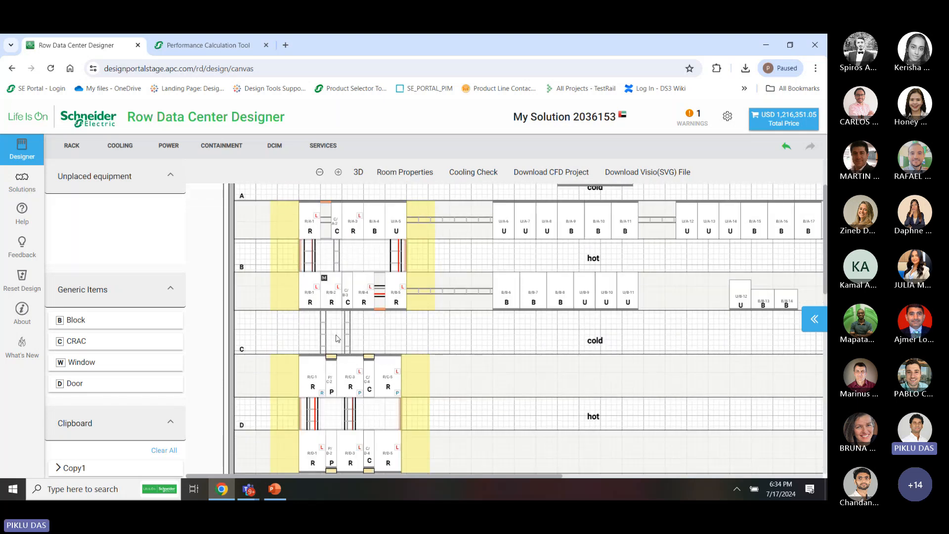
{"action": "scroll", "coordinate": [337, 338], "scroll_direction": "up", "scroll_amount": 2}
{"action": "right_click", "coordinate": [336, 338]}
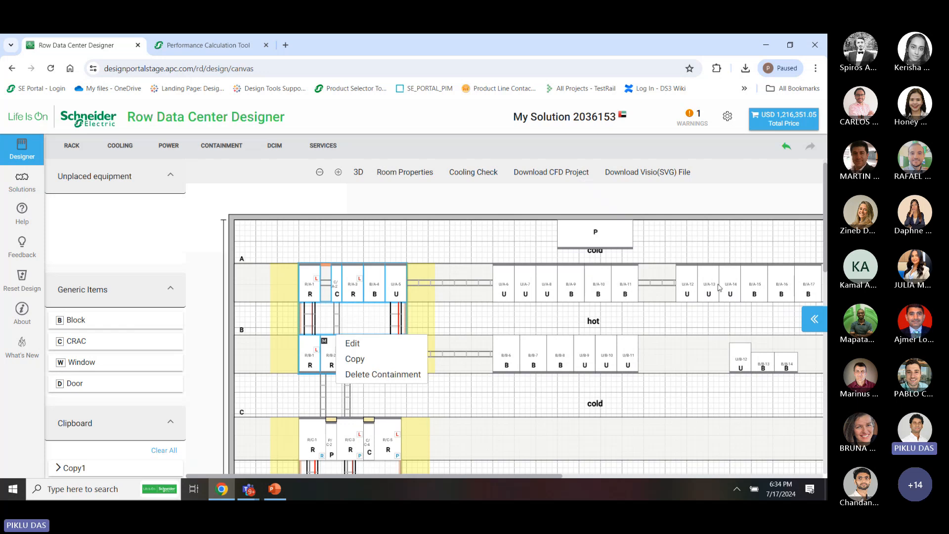
{"action": "scroll", "coordinate": [445, 411], "scroll_direction": "down", "scroll_amount": 2}
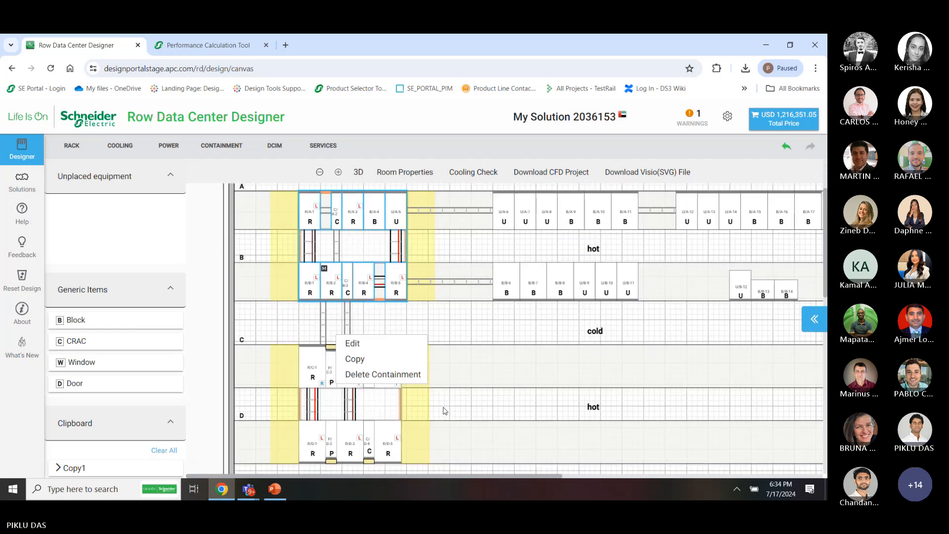
{"action": "left_click", "coordinate": [444, 410]}
{"action": "scroll", "coordinate": [396, 425], "scroll_direction": "down", "scroll_amount": 2}
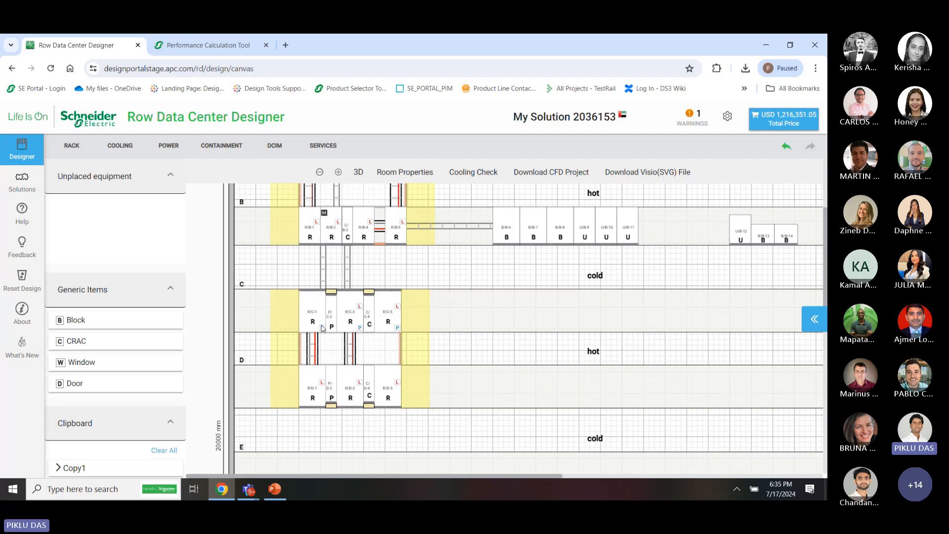
{"action": "scroll", "coordinate": [376, 324], "scroll_direction": "up", "scroll_amount": 1}
{"action": "scroll", "coordinate": [377, 325], "scroll_direction": "up", "scroll_amount": 3}
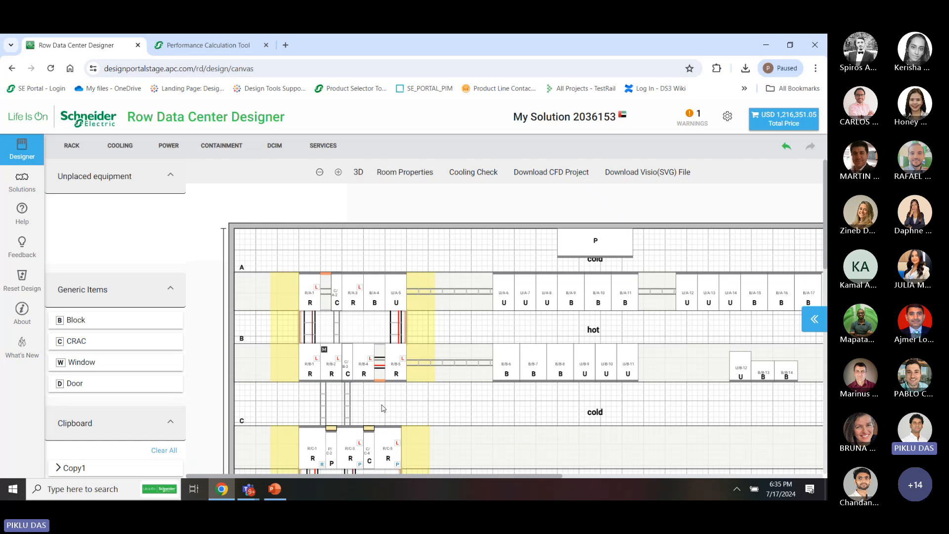
{"action": "scroll", "coordinate": [382, 408], "scroll_direction": "down", "scroll_amount": 1}
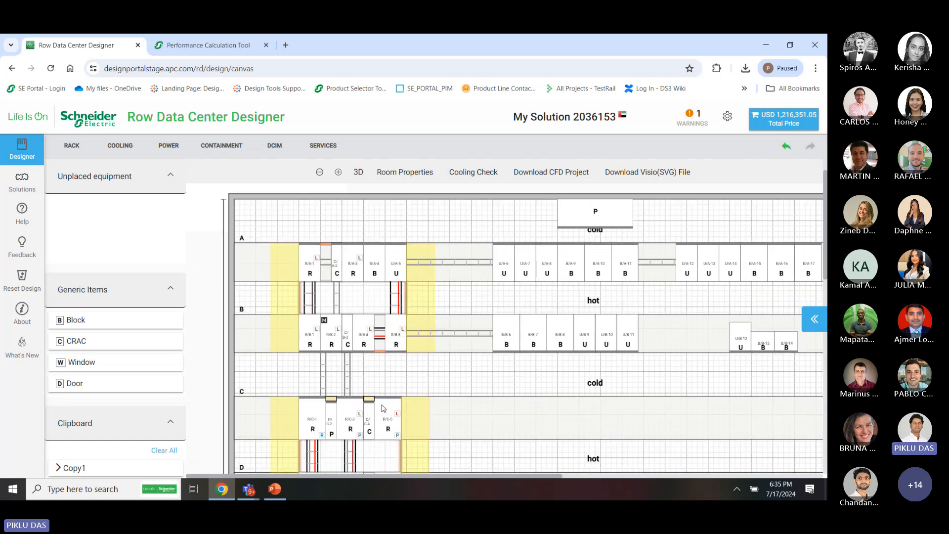
{"action": "scroll", "coordinate": [382, 407], "scroll_direction": "right", "scroll_amount": 2, "text": "shift"}
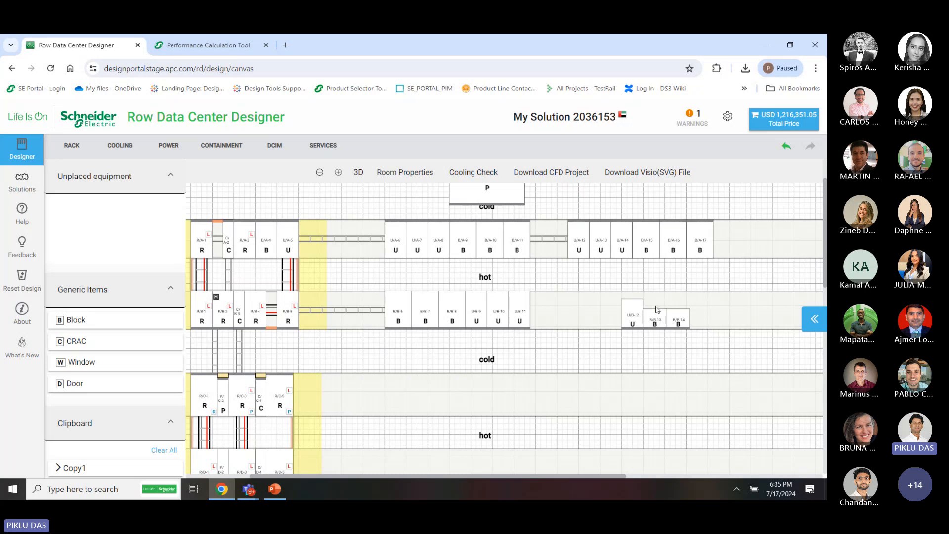
{"action": "scroll", "coordinate": [642, 340], "scroll_direction": "down", "scroll_amount": 4}
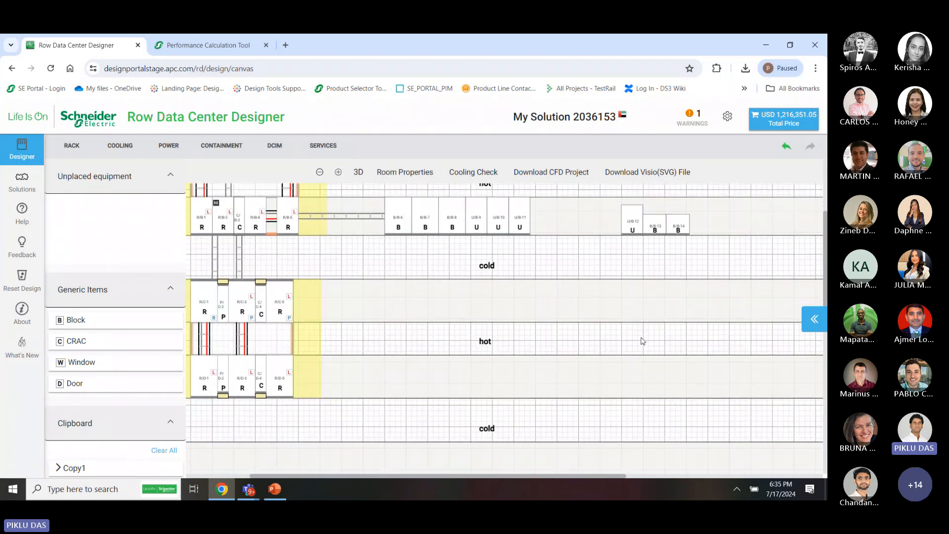
{"action": "scroll", "coordinate": [642, 340], "scroll_direction": "left", "scroll_amount": 2}
{"action": "scroll", "coordinate": [642, 340], "scroll_direction": "up", "scroll_amount": 4}
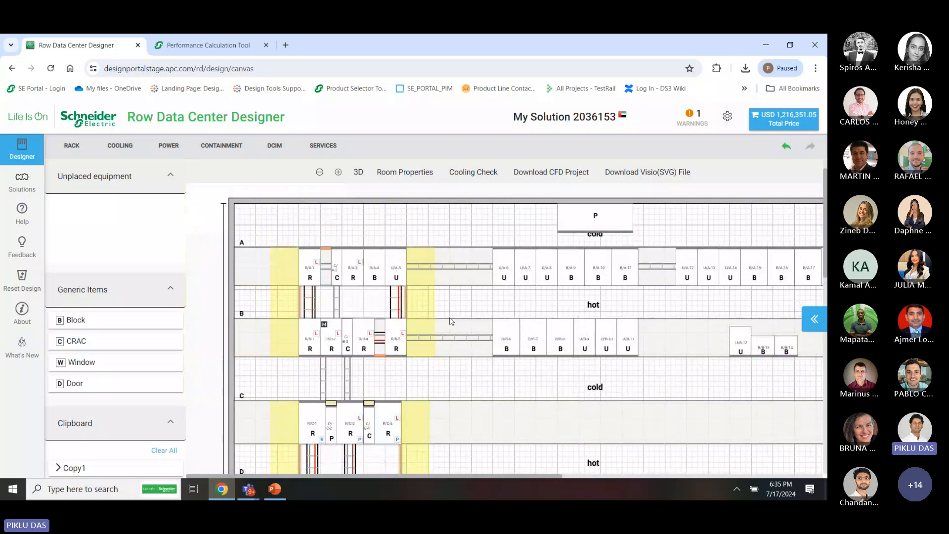
{"action": "scroll", "coordinate": [451, 321], "scroll_direction": "down", "scroll_amount": 1}
{"action": "scroll", "coordinate": [451, 322], "scroll_direction": "right", "scroll_amount": 1}
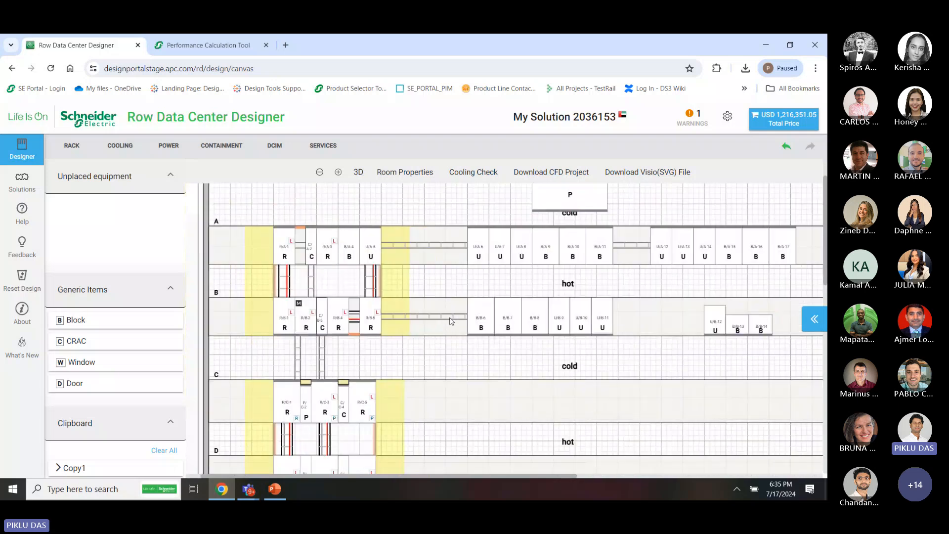
Open the solution's services and expand product services, leaving site coordination unselected
{"action": "left_click", "coordinate": [324, 148]}
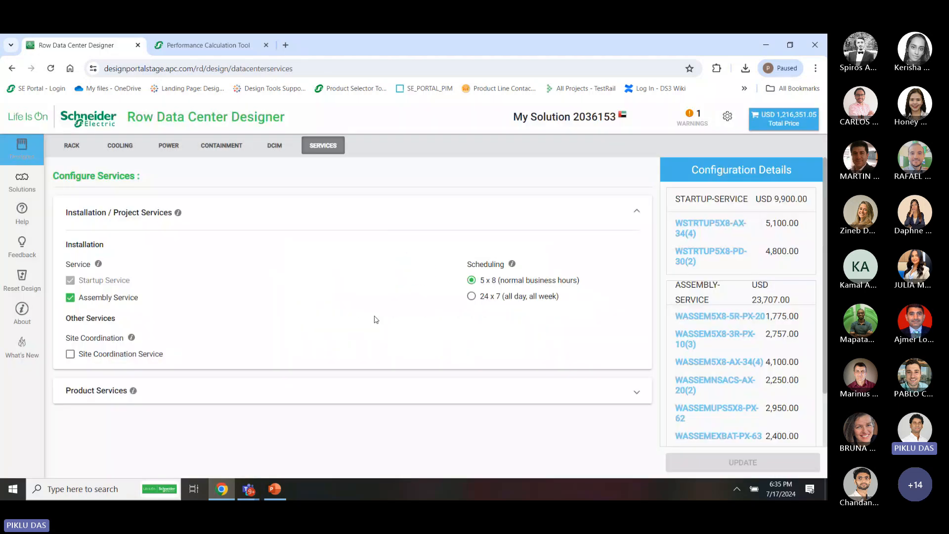
{"action": "left_click", "coordinate": [104, 355]}
{"action": "left_click", "coordinate": [104, 355]}
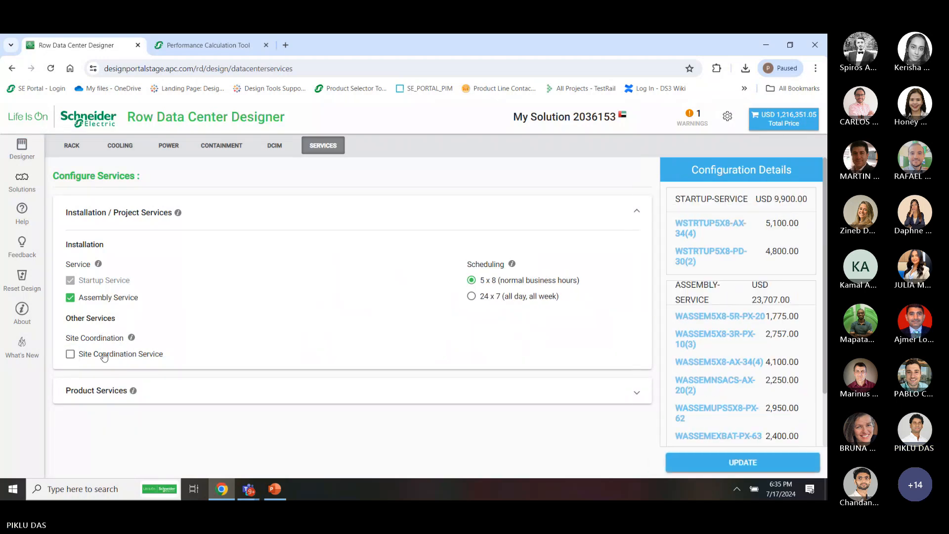
{"action": "left_click", "coordinate": [148, 390]}
{"action": "scroll", "coordinate": [150, 392], "scroll_direction": "down", "scroll_amount": 1}
{"action": "scroll", "coordinate": [150, 392], "scroll_direction": "down", "scroll_amount": 3}
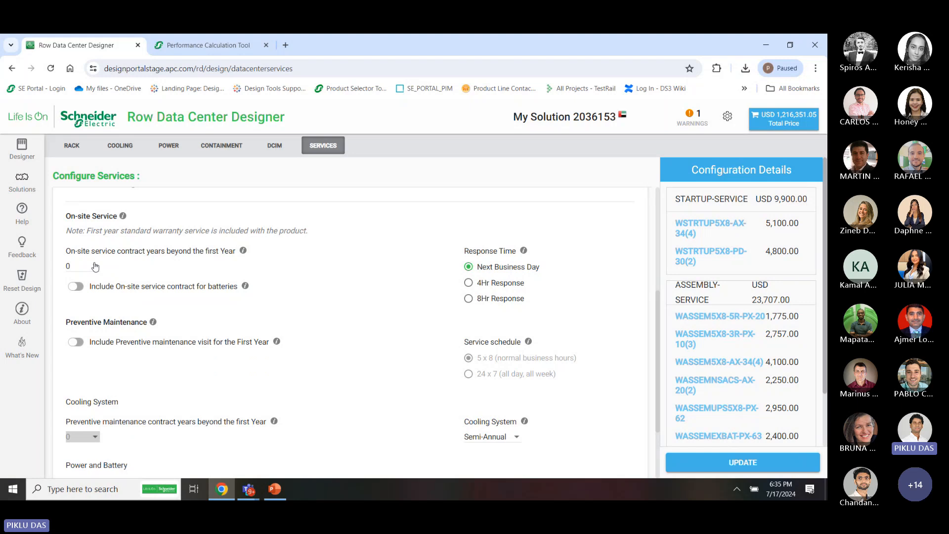
Set on-site service to 2 extra years with batteries and first-year preventive maintenance, then apply
{"action": "left_click", "coordinate": [96, 267]}
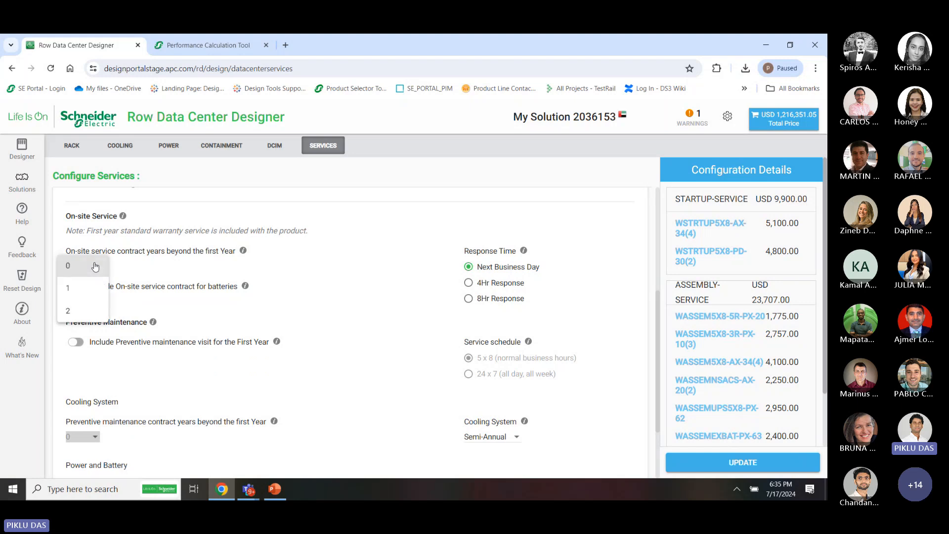
{"action": "left_click", "coordinate": [79, 312]}
{"action": "left_click", "coordinate": [78, 288]}
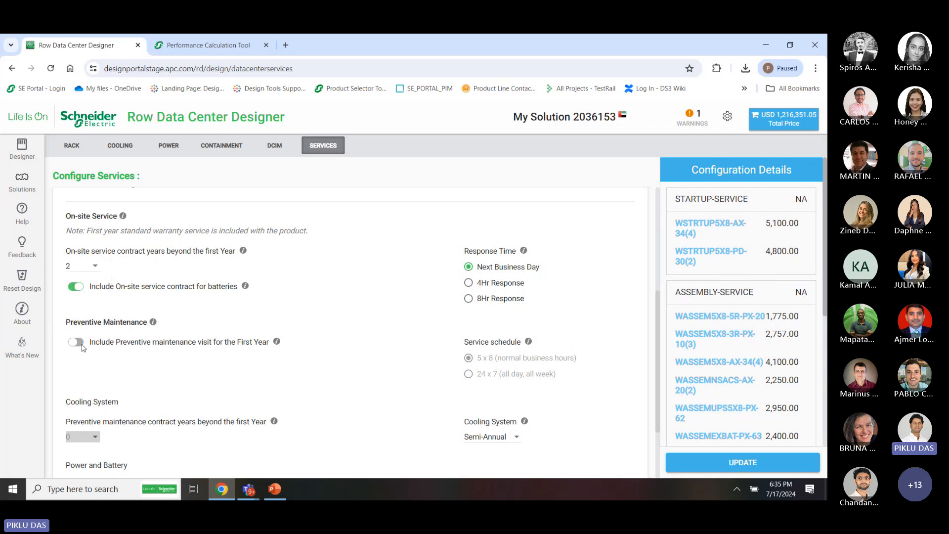
{"action": "left_click", "coordinate": [78, 343]}
{"action": "scroll", "coordinate": [422, 379], "scroll_direction": "down", "scroll_amount": 2}
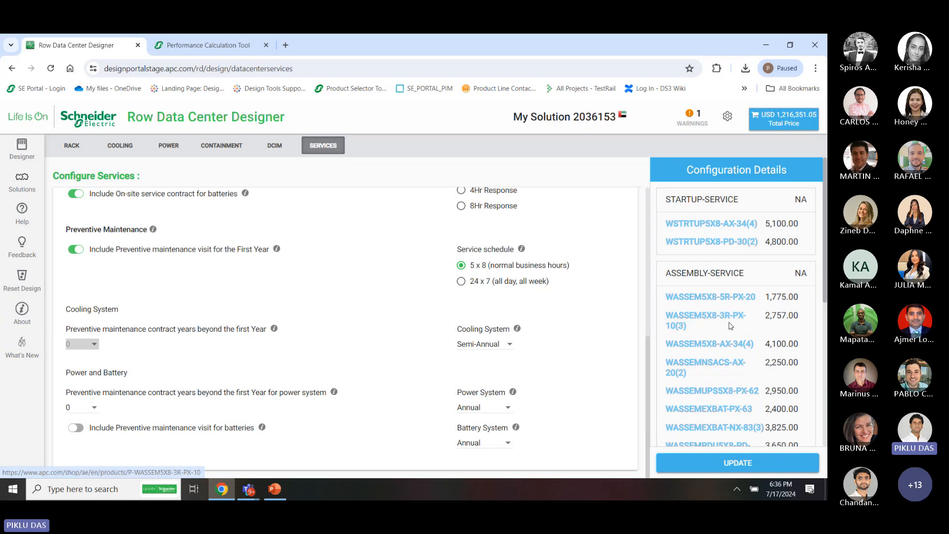
{"action": "scroll", "coordinate": [730, 326], "scroll_direction": "down", "scroll_amount": 5}
{"action": "scroll", "coordinate": [731, 326], "scroll_direction": "up", "scroll_amount": 5}
{"action": "scroll", "coordinate": [731, 326], "scroll_direction": "down", "scroll_amount": 5}
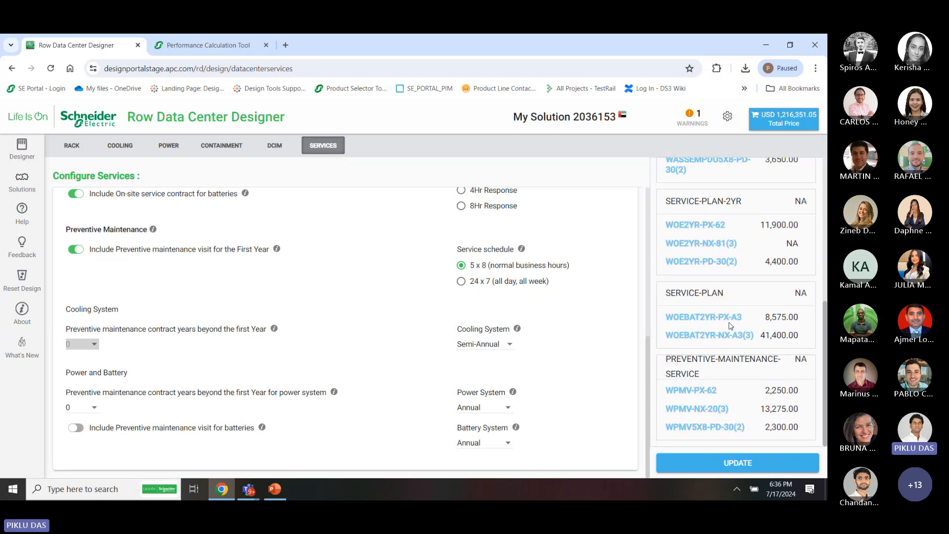
{"action": "left_click", "coordinate": [743, 469]}
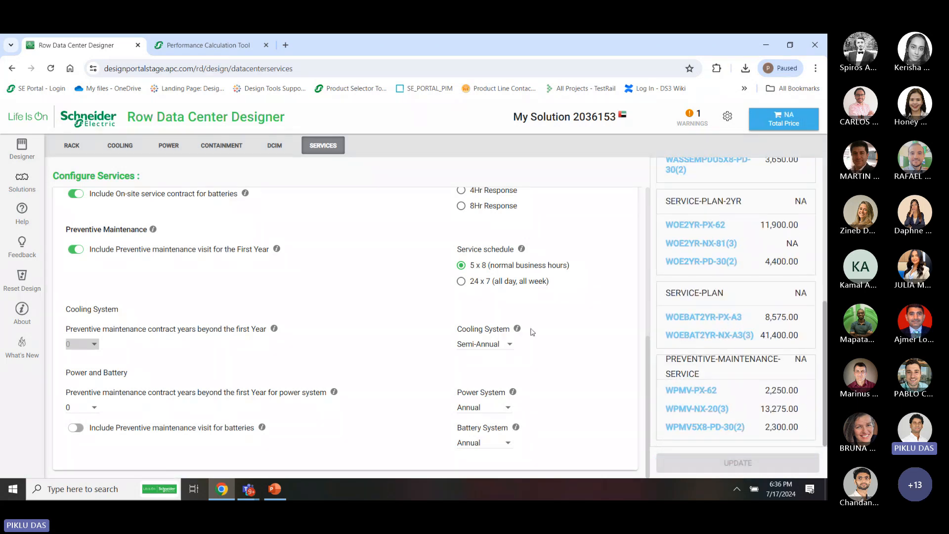
{"action": "left_click", "coordinate": [22, 155]}
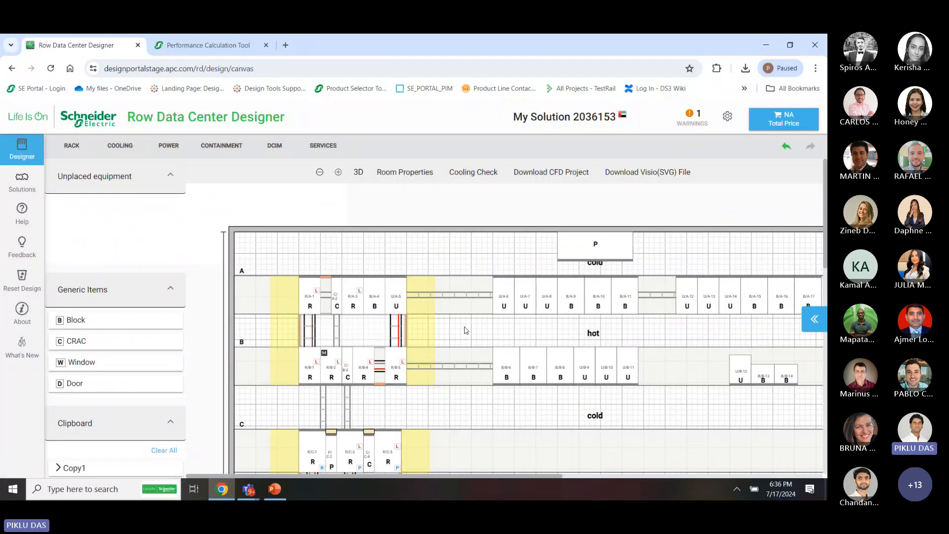
Download the cooling design as a CFD project JSON and move to the Performance Calculation Tool
{"action": "scroll", "coordinate": [464, 330], "scroll_direction": "down", "scroll_amount": 4}
{"action": "scroll", "coordinate": [464, 330], "scroll_direction": "up", "scroll_amount": 4}
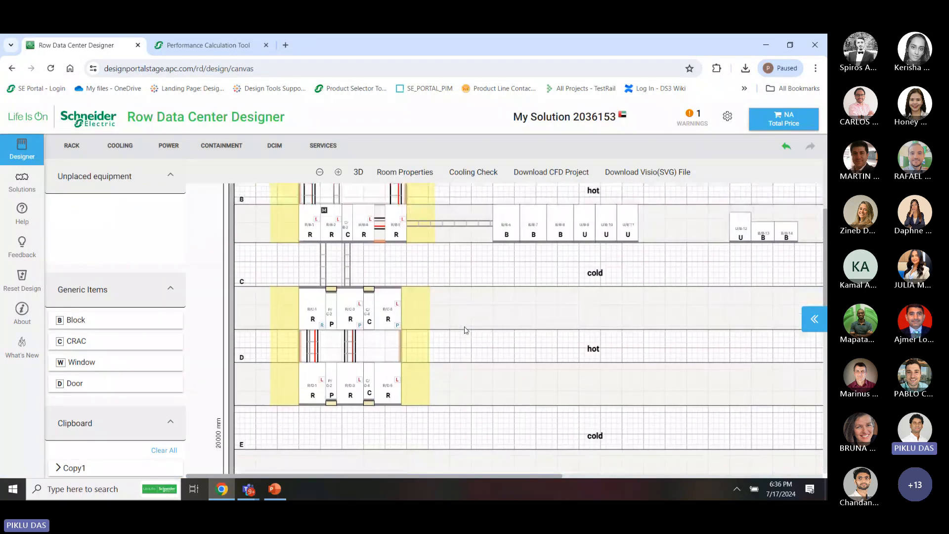
{"action": "left_click", "coordinate": [569, 173]}
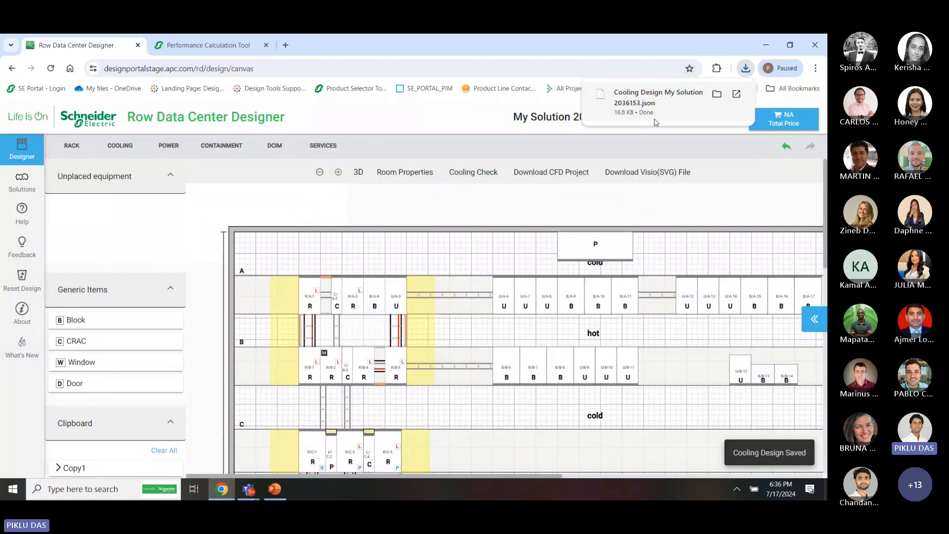
{"action": "left_click", "coordinate": [191, 51]}
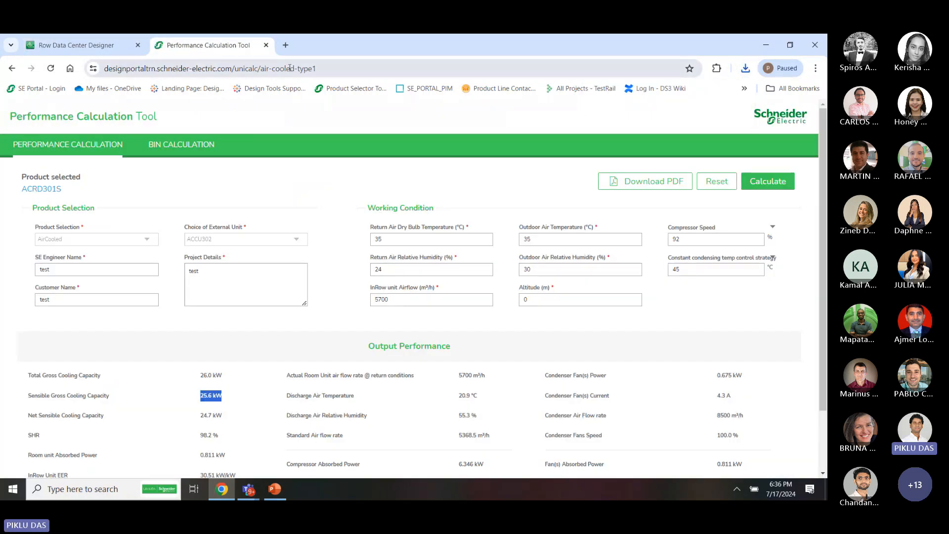
Go to the Design Portal in a new browser tab, log in and dismiss the filter tip
{"action": "left_click", "coordinate": [285, 45]}
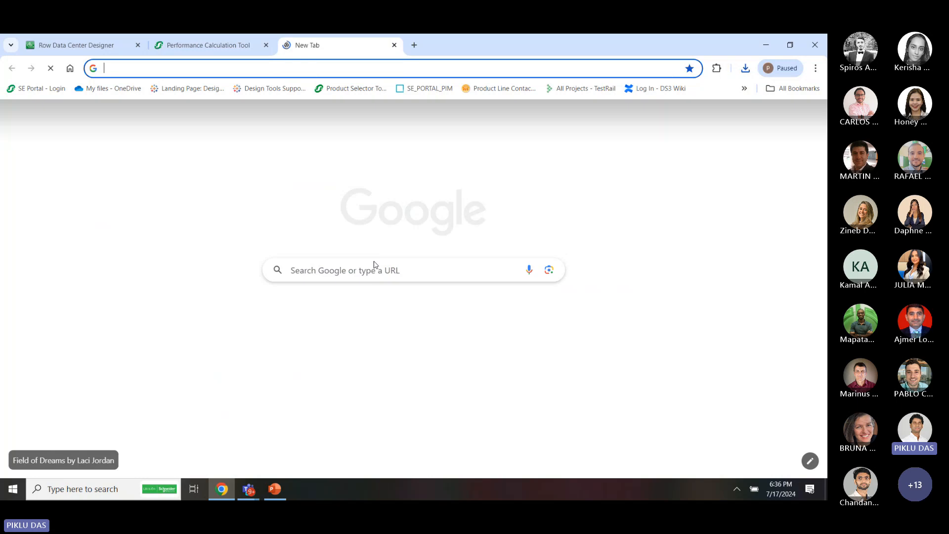
{"action": "type", "text": "designportal.apc.com"}
{"action": "key", "text": "Return"}
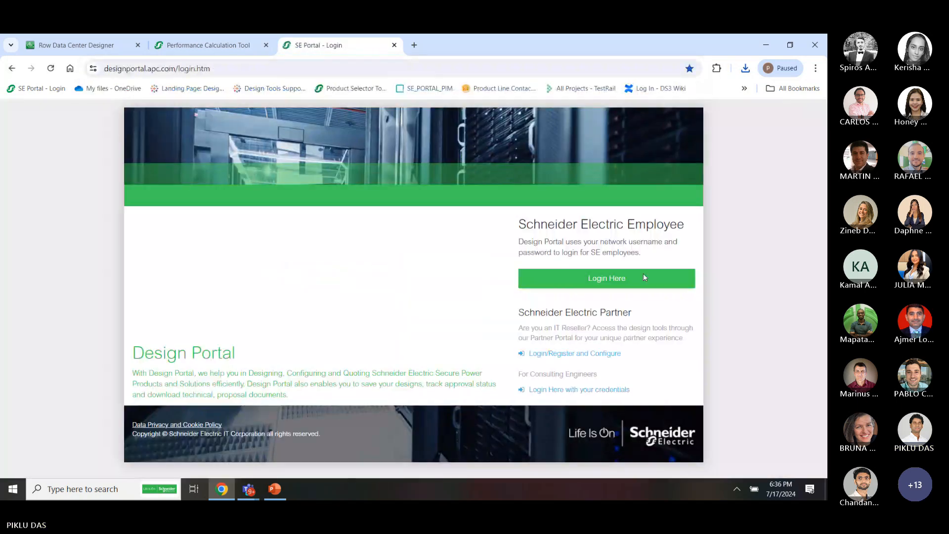
{"action": "left_click", "coordinate": [607, 278]}
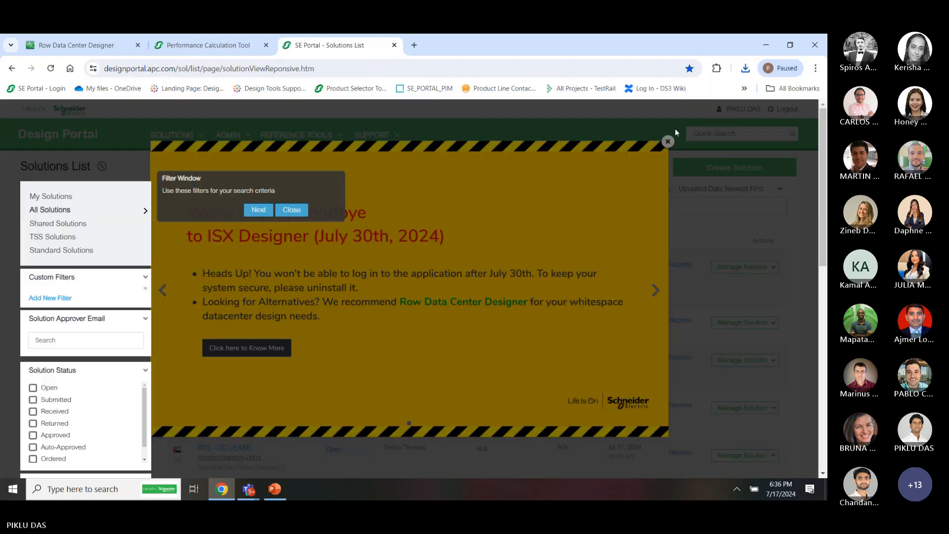
{"action": "left_click", "coordinate": [291, 210]}
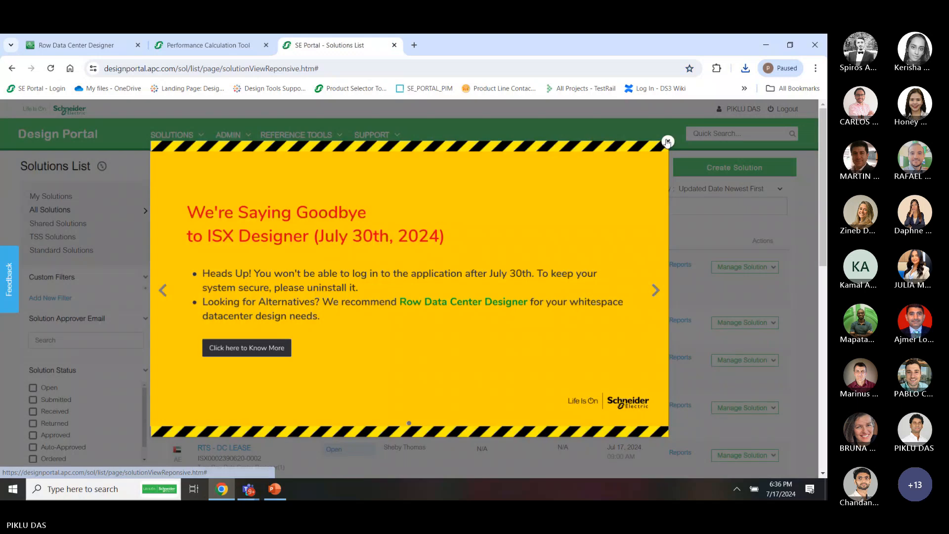
Close the ISX Designer goodbye notice and launch EcoStruxure IT Advisor CFD from Reference Tools
{"action": "left_click", "coordinate": [667, 141]}
{"action": "mouse_move", "coordinate": [339, 144]}
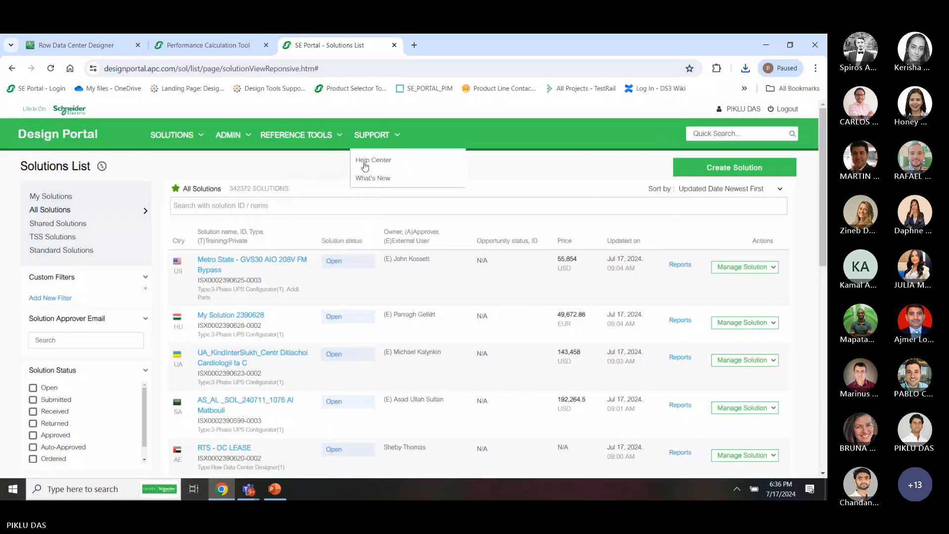
{"action": "left_click", "coordinate": [316, 225]}
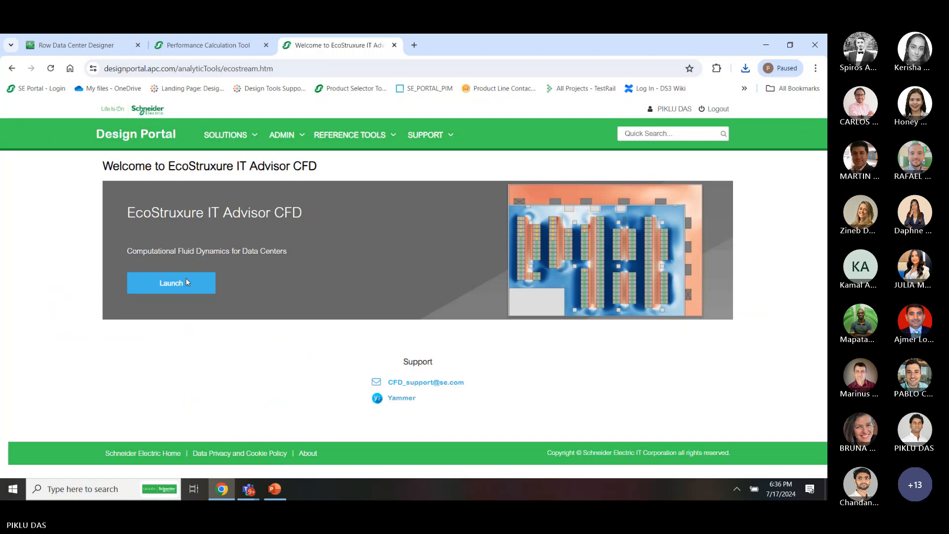
{"action": "left_click", "coordinate": [186, 282]}
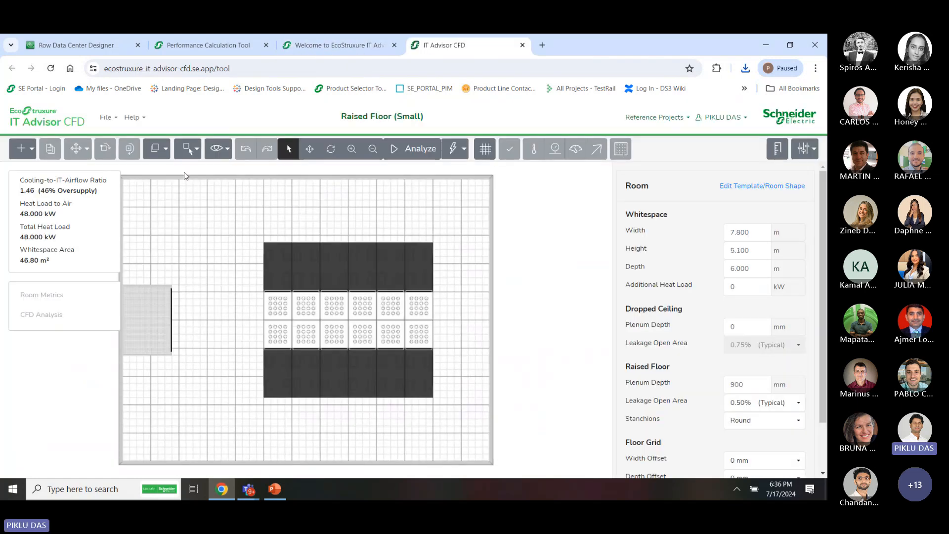
Open Cooling Design My Solution 2036153.json from Downloads and run Analyze on it
{"action": "left_click", "coordinate": [117, 118]}
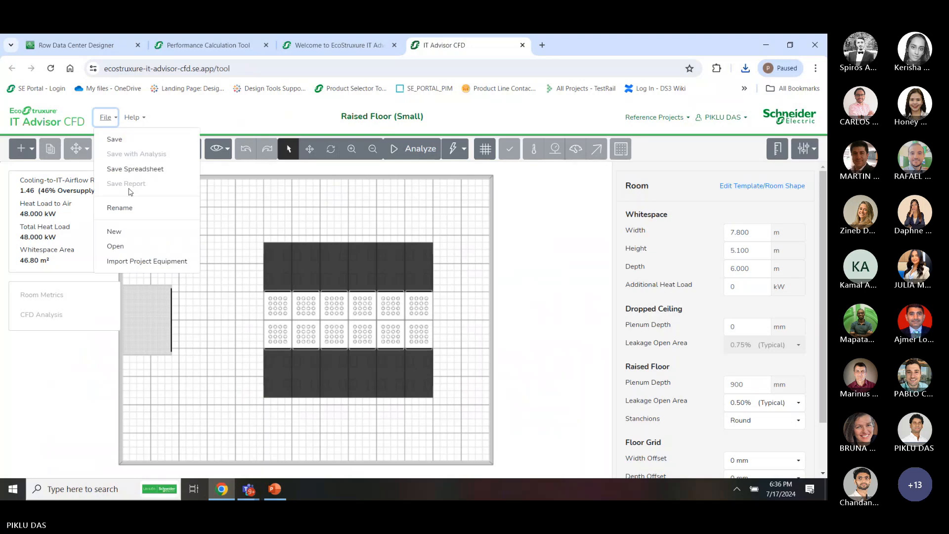
{"action": "left_click", "coordinate": [136, 250]}
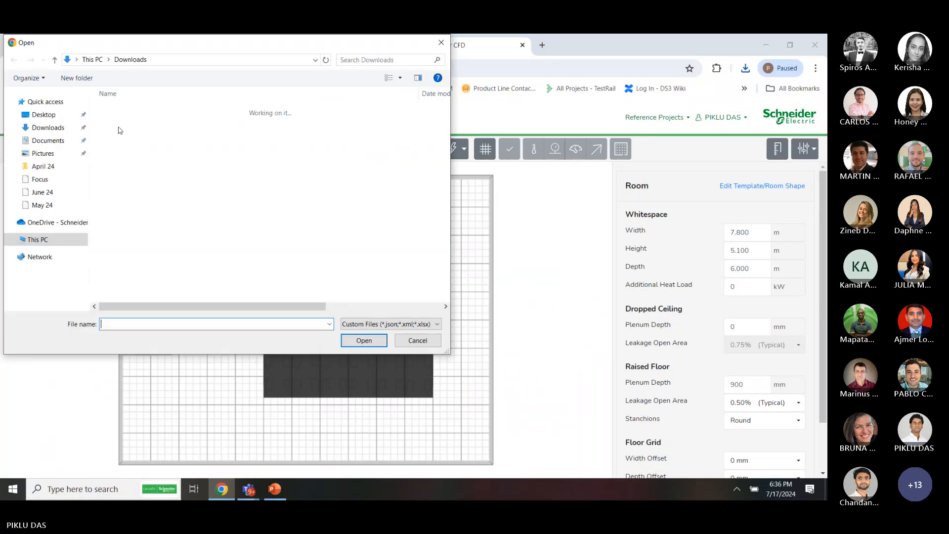
{"action": "left_click", "coordinate": [148, 122]}
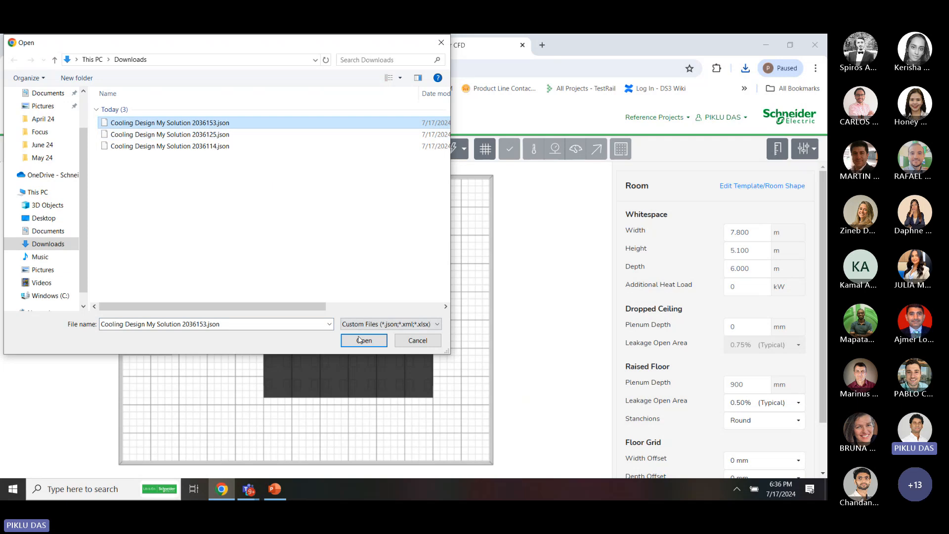
{"action": "left_click", "coordinate": [364, 340]}
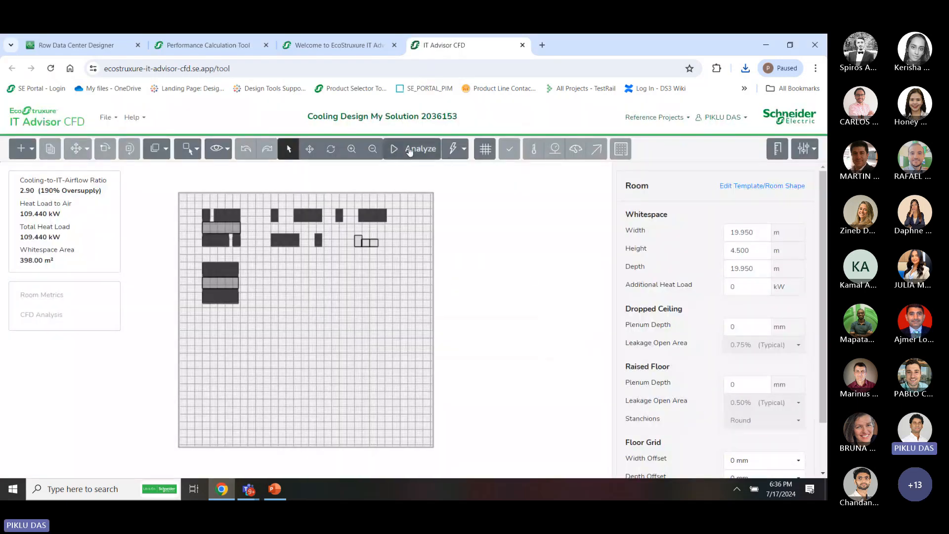
{"action": "left_click", "coordinate": [409, 149]}
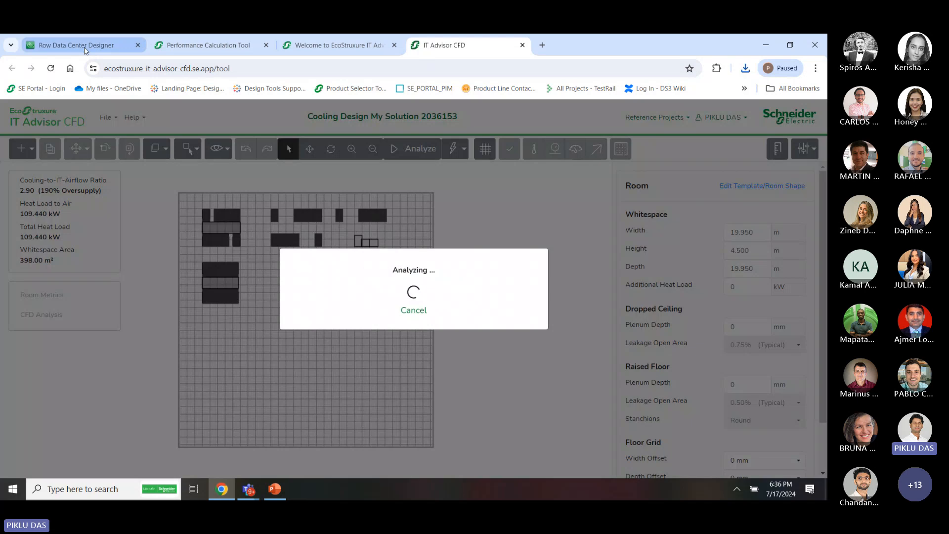
Start a Cooling Check in Row Data Center Designer and monitor it alongside the CFD analysis
{"action": "left_click", "coordinate": [85, 47]}
{"action": "left_click", "coordinate": [486, 173]}
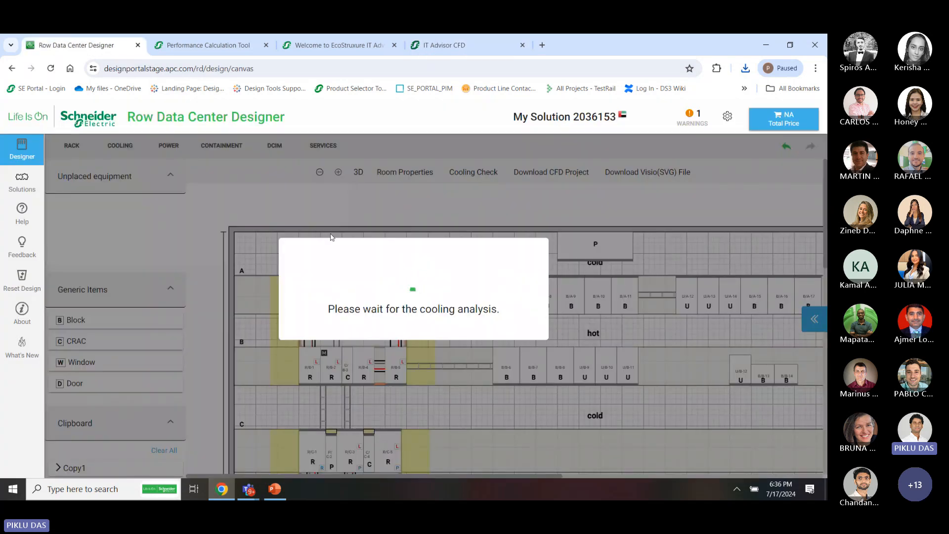
{"action": "left_click", "coordinate": [508, 53]}
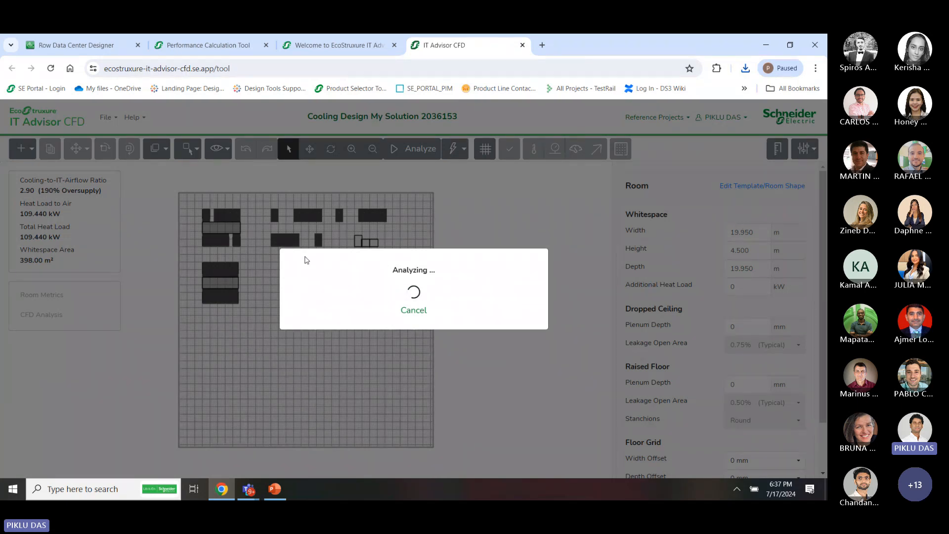
{"action": "left_click", "coordinate": [103, 52]}
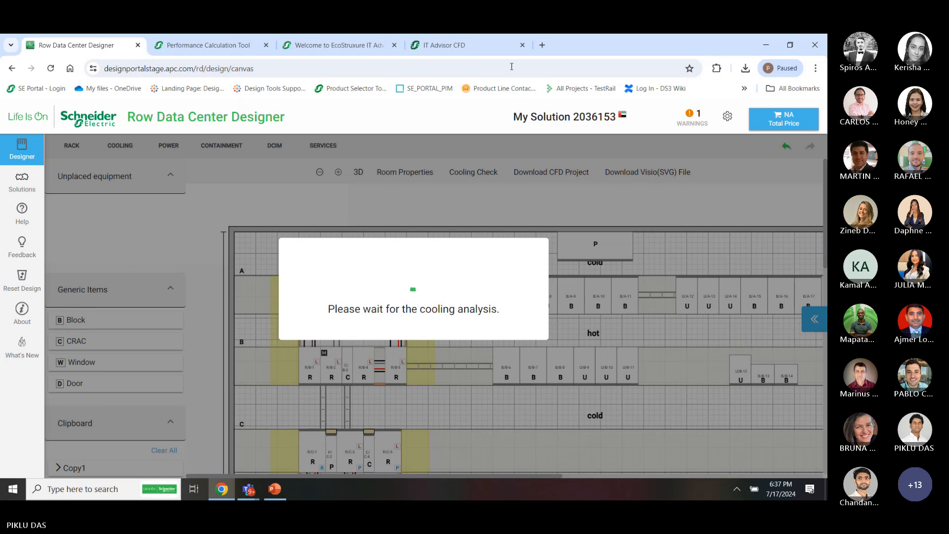
{"action": "left_click", "coordinate": [508, 51]}
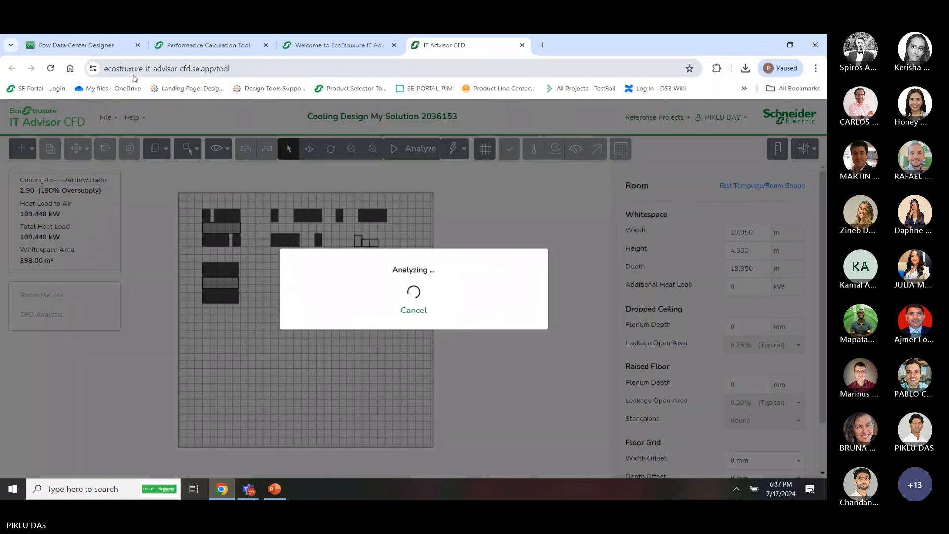
{"action": "left_click", "coordinate": [97, 40]}
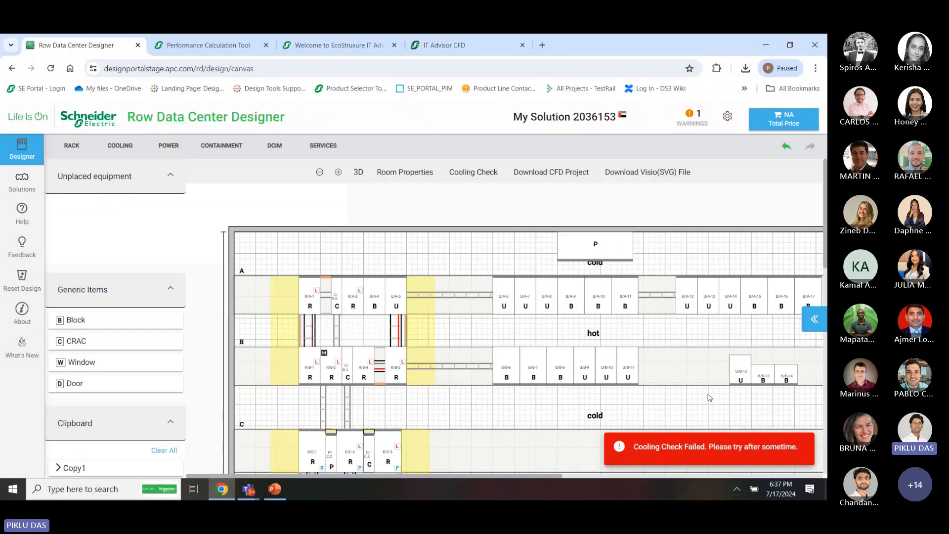
Return to the My Solution 2036153 floor plan and select rack R/A-3 in row A
{"action": "left_click", "coordinate": [500, 43]}
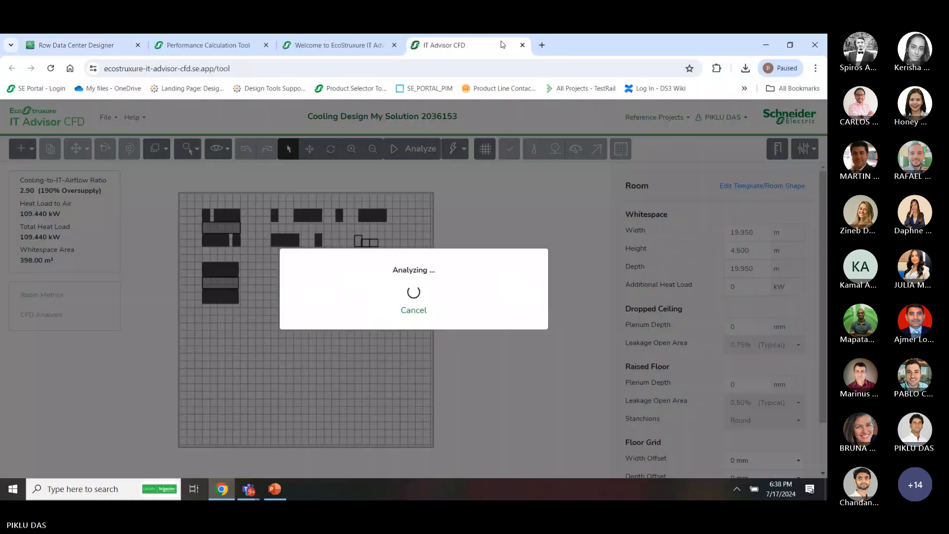
{"action": "left_click", "coordinate": [76, 47]}
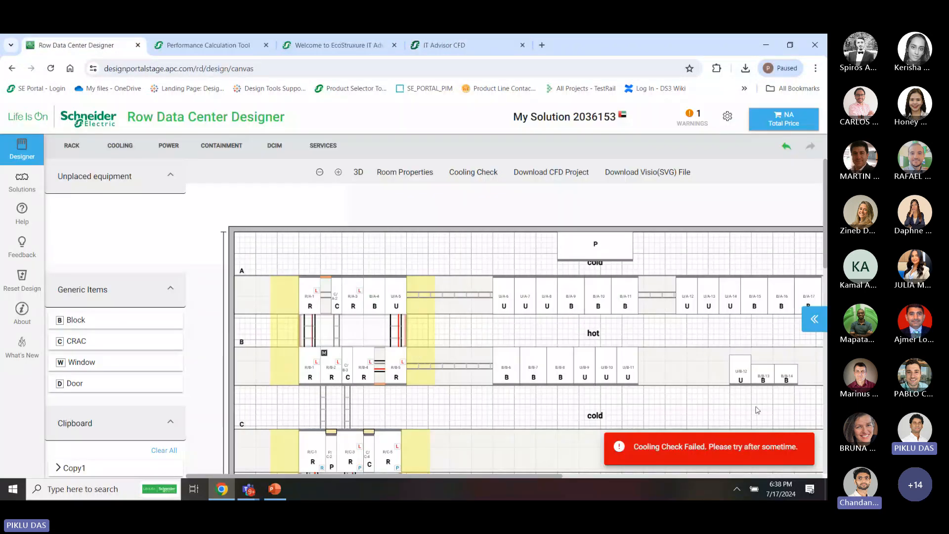
{"action": "scroll", "coordinate": [471, 392], "scroll_direction": "down", "scroll_amount": 2}
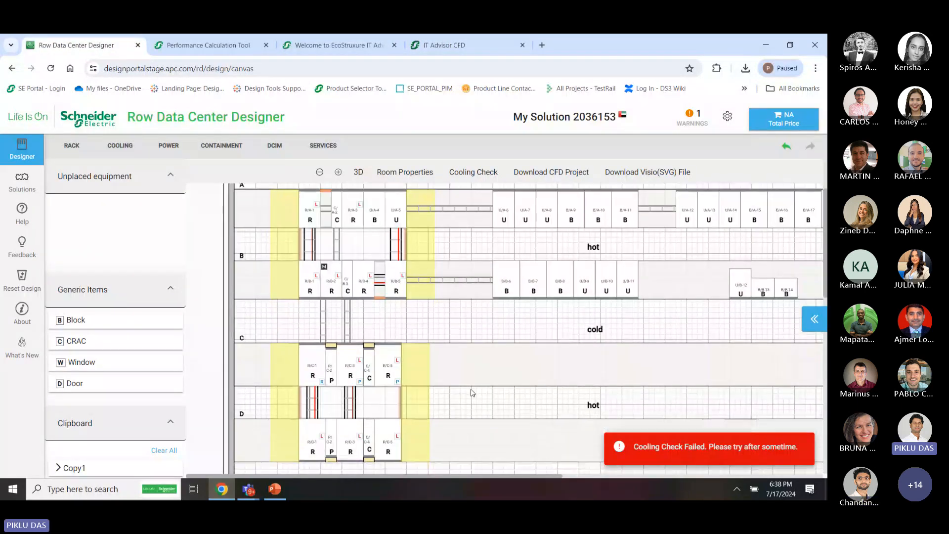
{"action": "scroll", "coordinate": [292, 429], "scroll_direction": "down", "scroll_amount": 2}
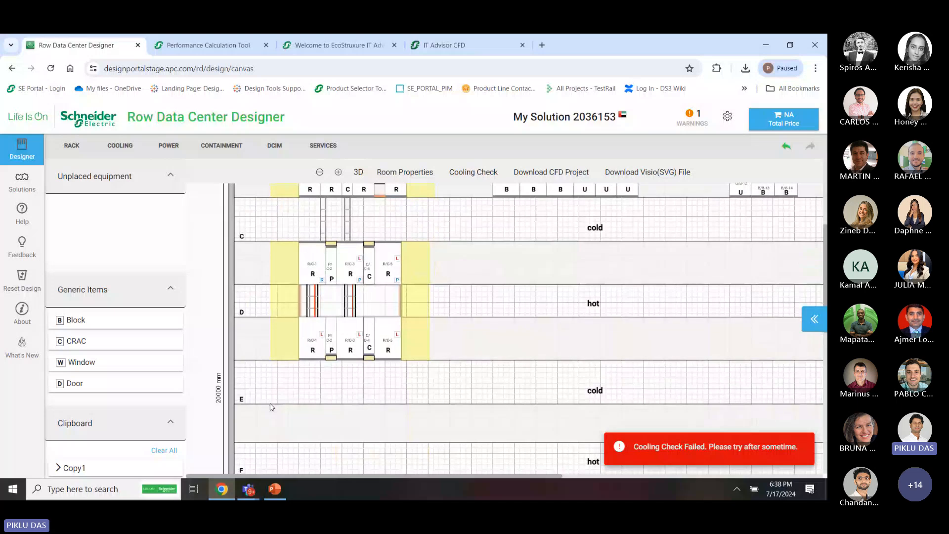
{"action": "scroll", "coordinate": [549, 329], "scroll_direction": "up", "scroll_amount": 4}
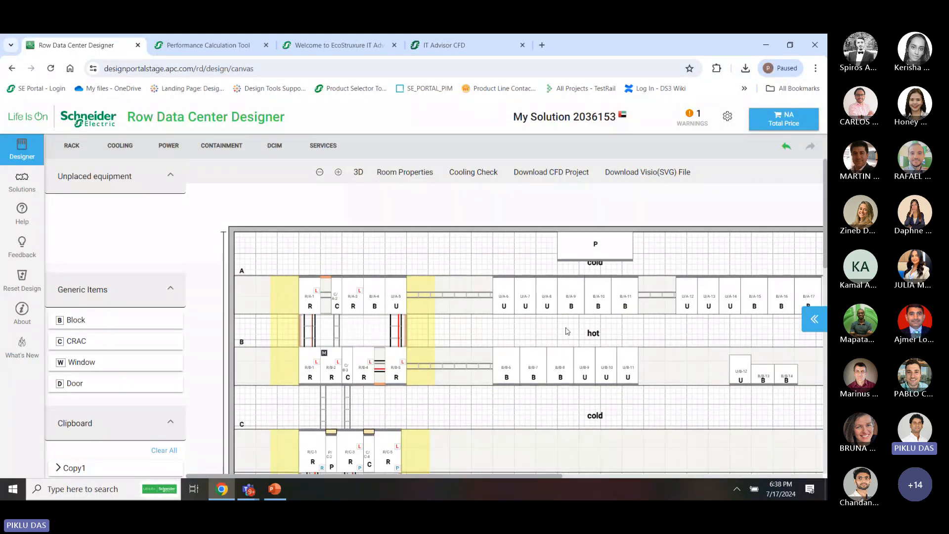
{"action": "left_click", "coordinate": [375, 307]}
{"action": "left_click", "coordinate": [354, 304]}
Review rack AR3100's contents, including RPDU AP8886 and sensor NBES0307, then show Data Center Floor properties
{"action": "left_click", "coordinate": [815, 330]}
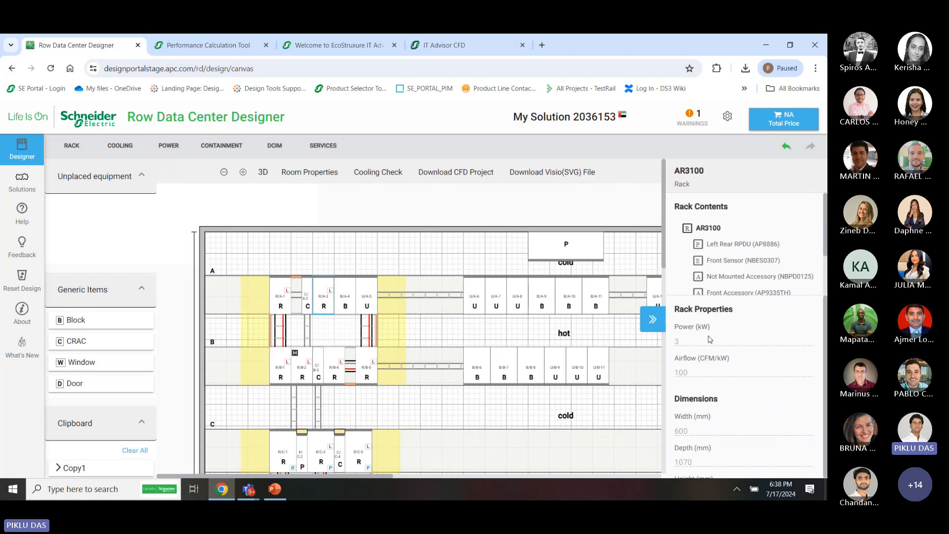
{"action": "scroll", "coordinate": [740, 268], "scroll_direction": "down", "scroll_amount": 2}
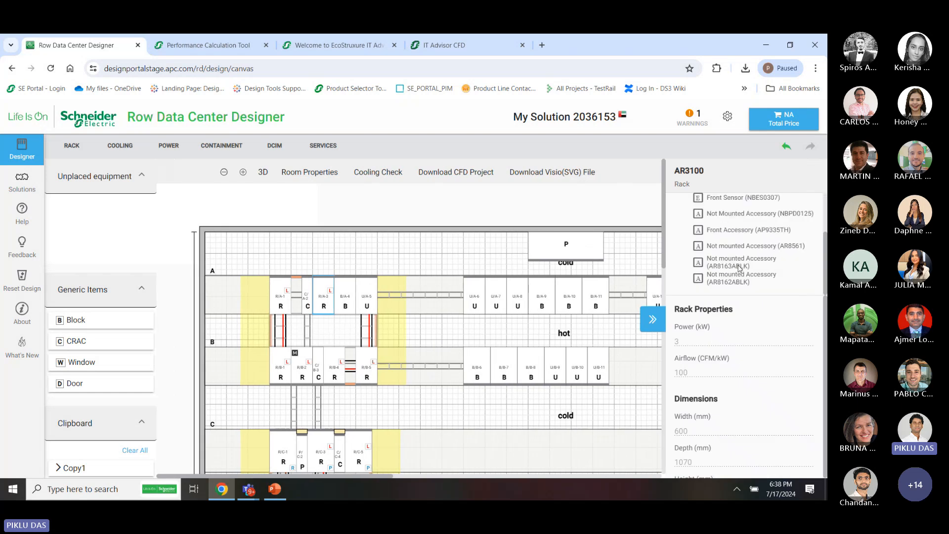
{"action": "scroll", "coordinate": [732, 216], "scroll_direction": "up", "scroll_amount": 2}
{"action": "scroll", "coordinate": [732, 216], "scroll_direction": "down", "scroll_amount": 2}
{"action": "scroll", "coordinate": [736, 428], "scroll_direction": "down", "scroll_amount": 1}
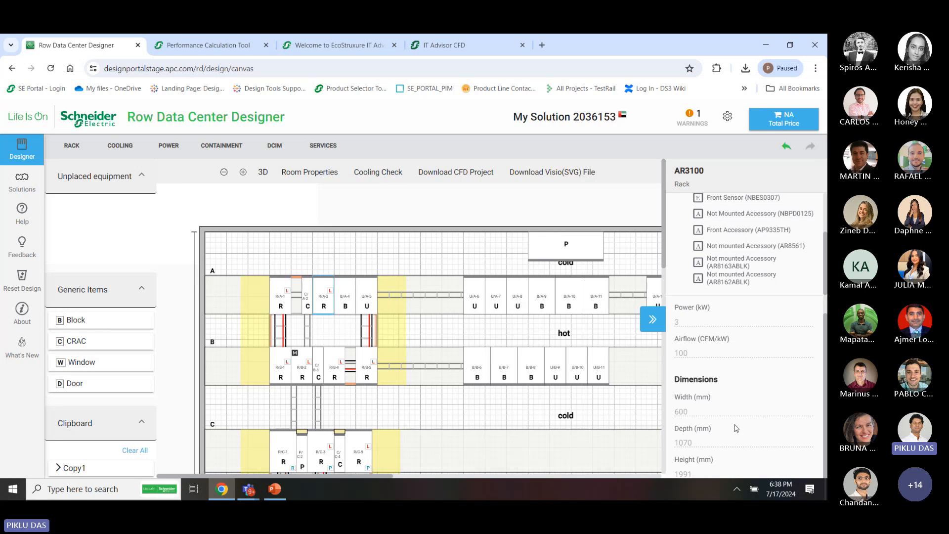
{"action": "scroll", "coordinate": [736, 428], "scroll_direction": "up", "scroll_amount": 1}
{"action": "scroll", "coordinate": [731, 388], "scroll_direction": "down", "scroll_amount": 1}
{"action": "scroll", "coordinate": [731, 388], "scroll_direction": "up", "scroll_amount": 1}
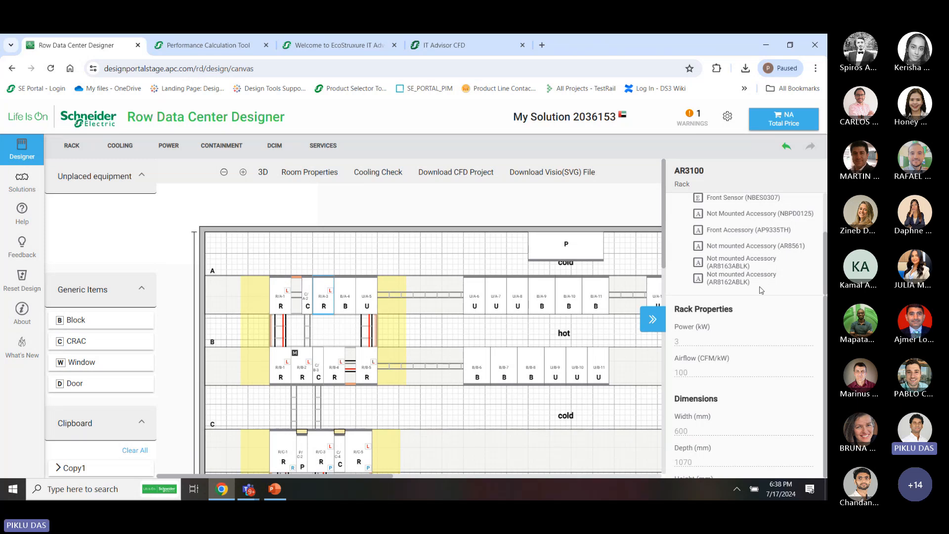
{"action": "scroll", "coordinate": [777, 247], "scroll_direction": "up", "scroll_amount": 3}
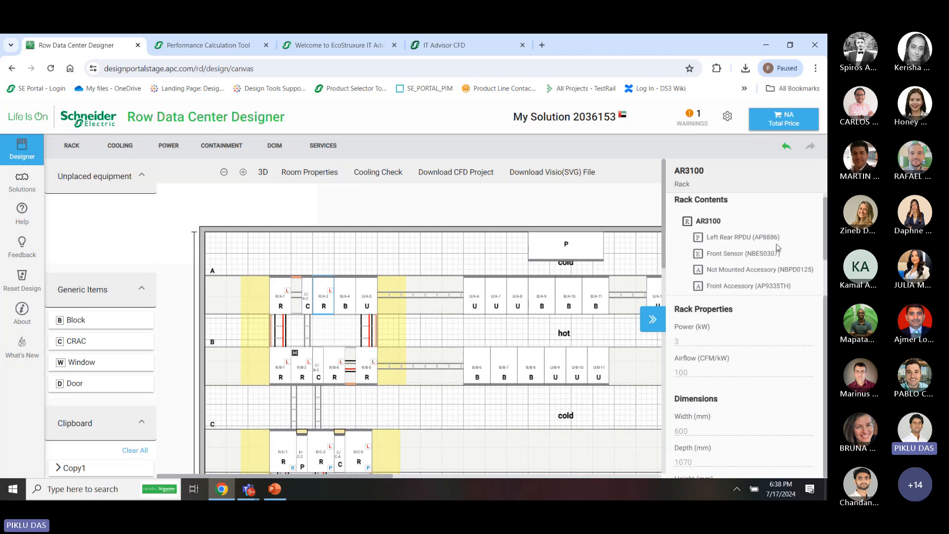
{"action": "scroll", "coordinate": [779, 267], "scroll_direction": "down", "scroll_amount": 3}
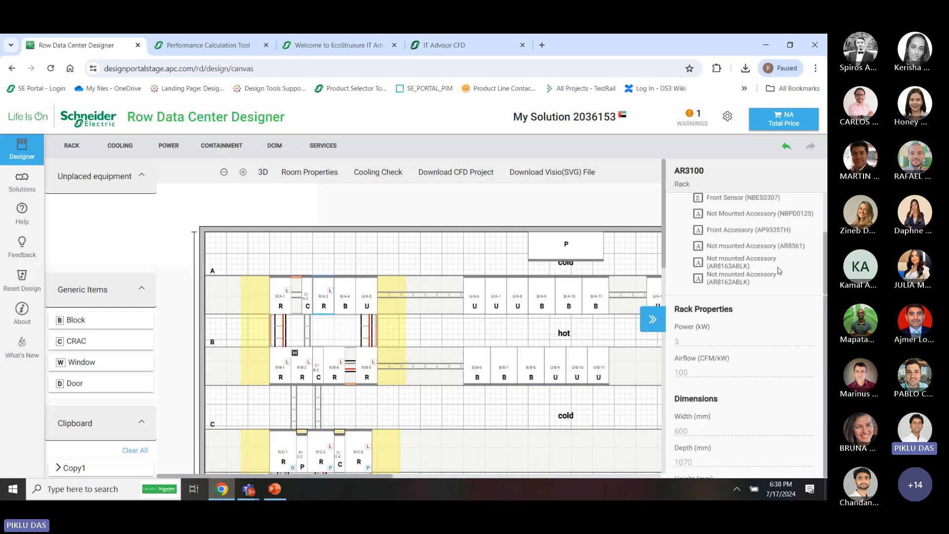
{"action": "left_click", "coordinate": [624, 350]}
{"action": "scroll", "coordinate": [243, 444], "scroll_direction": "down", "scroll_amount": 2}
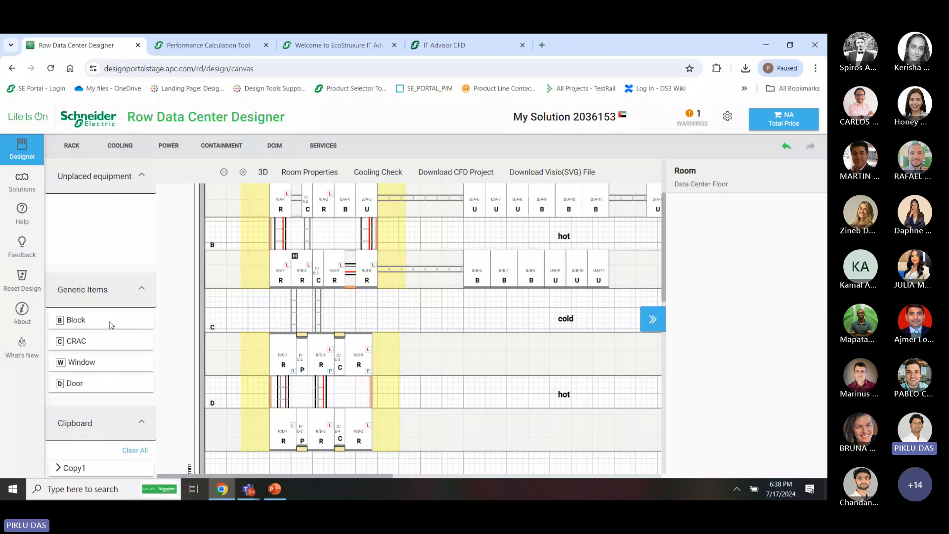
Place a generic CRAC unit near row C and drag it into the cold aisle
{"action": "scroll", "coordinate": [197, 282], "scroll_direction": "up", "scroll_amount": 2}
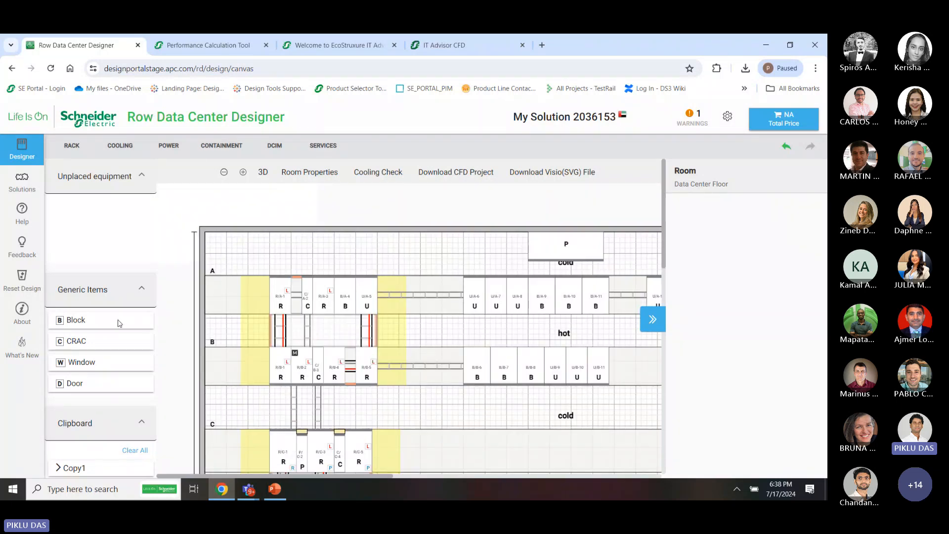
{"action": "left_click", "coordinate": [114, 341]}
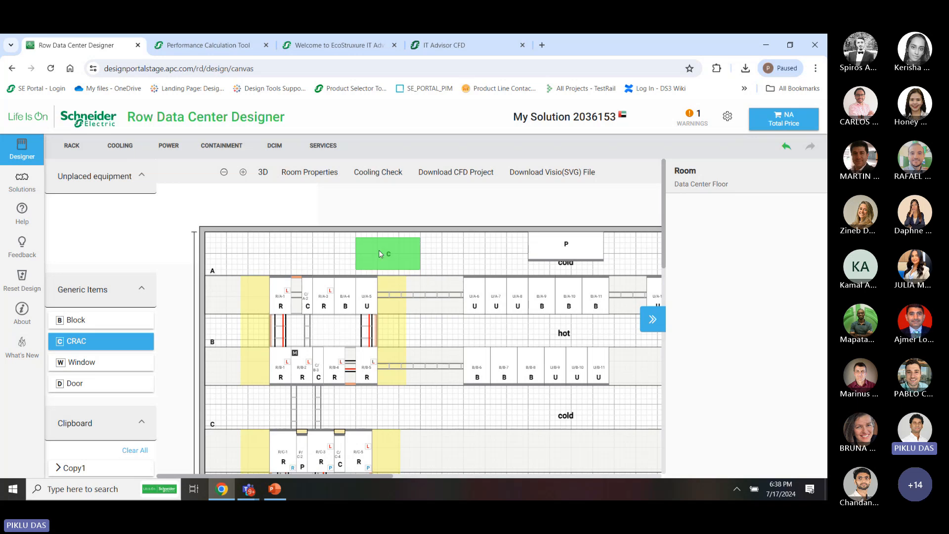
{"action": "left_click", "coordinate": [214, 426]}
{"action": "scroll", "coordinate": [444, 415], "scroll_direction": "right", "scroll_amount": 3}
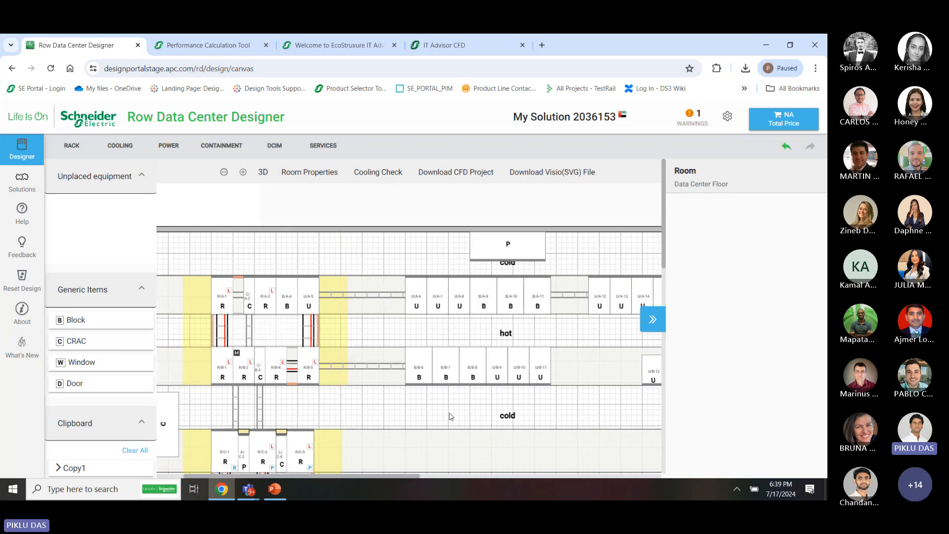
{"action": "scroll", "coordinate": [445, 415], "scroll_direction": "left", "scroll_amount": 3}
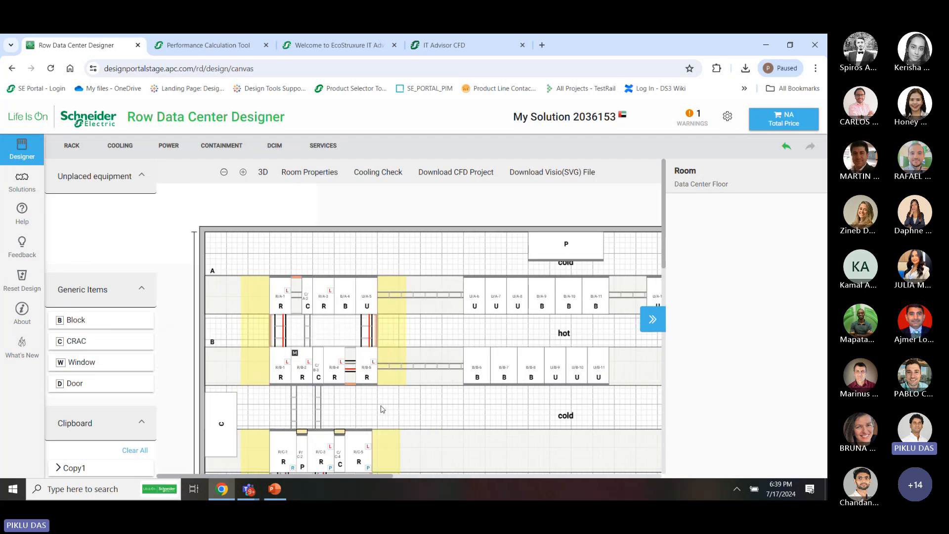
{"action": "left_click_drag", "start_coordinate": [221, 407], "coordinate": [639, 414]}
Move the CRAC against the right wall and check its 6000 CFM airflow and 37.5 kW cooling
{"action": "scroll", "coordinate": [644, 263], "scroll_direction": "right", "scroll_amount": 3}
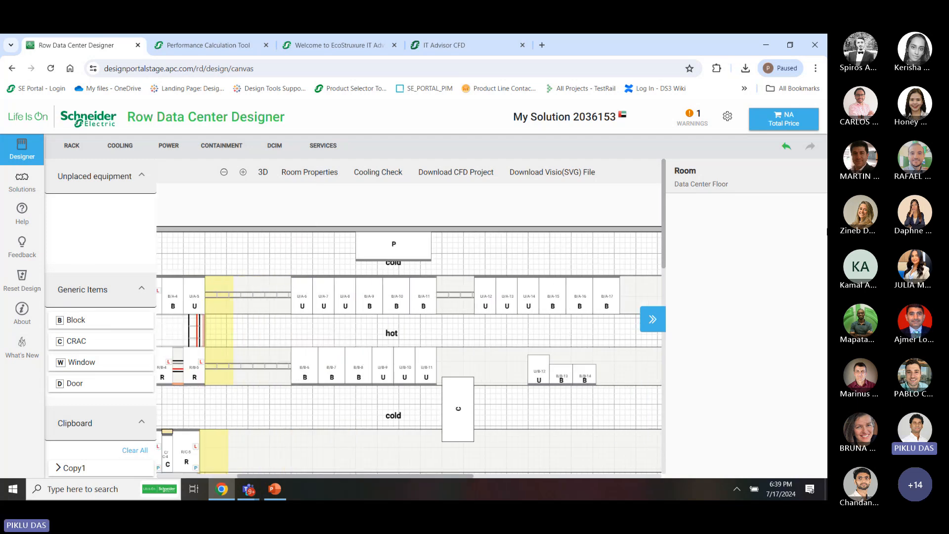
{"action": "scroll", "coordinate": [542, 381], "scroll_direction": "right", "scroll_amount": 3}
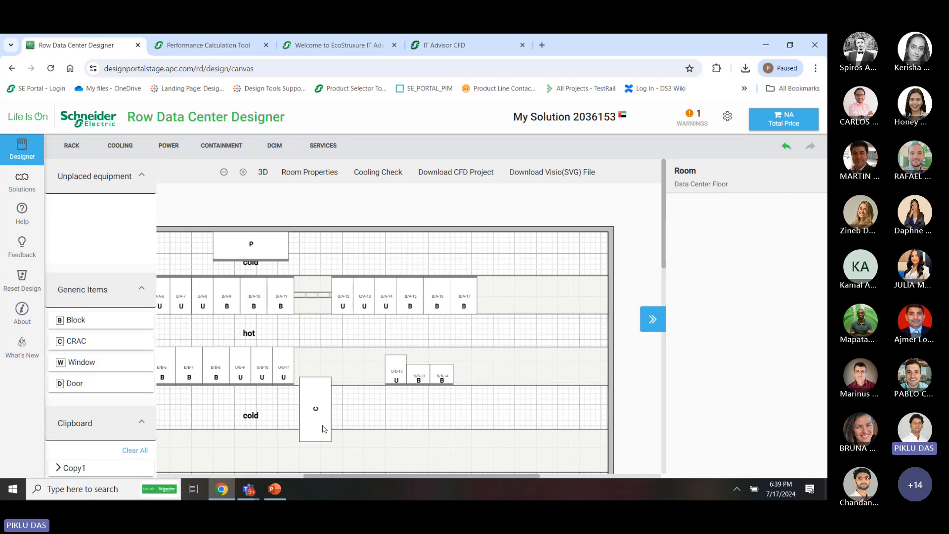
{"action": "left_click_drag", "start_coordinate": [321, 427], "coordinate": [594, 395]}
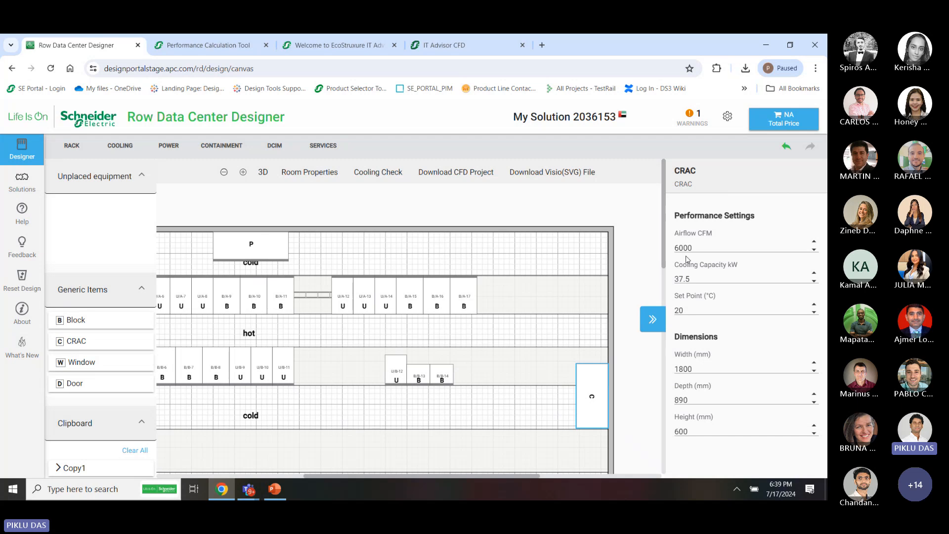
{"action": "left_click_drag", "start_coordinate": [689, 246], "coordinate": [656, 247]}
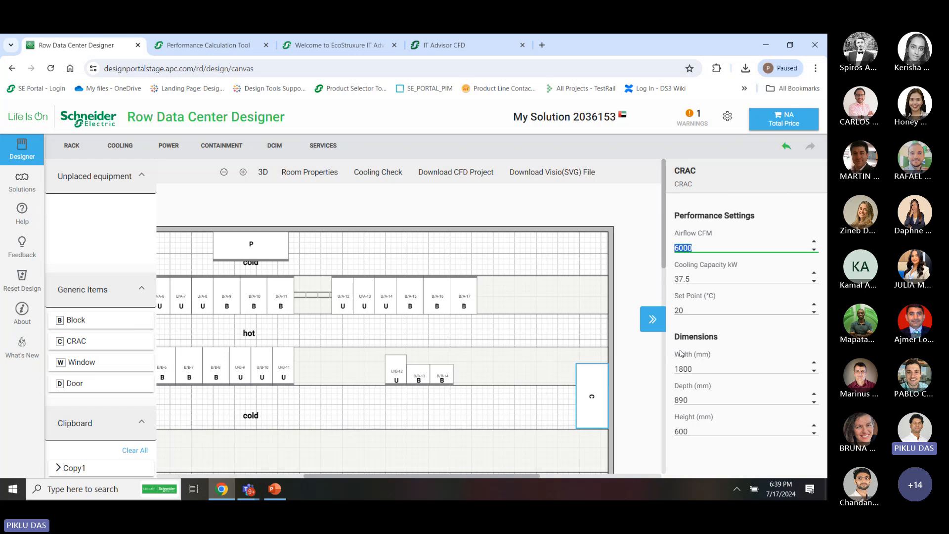
Collapse the properties panel and drag a window, a door and a generic block onto the top wall
{"action": "mouse_move", "coordinate": [687, 279]}
{"action": "left_click", "coordinate": [653, 319]}
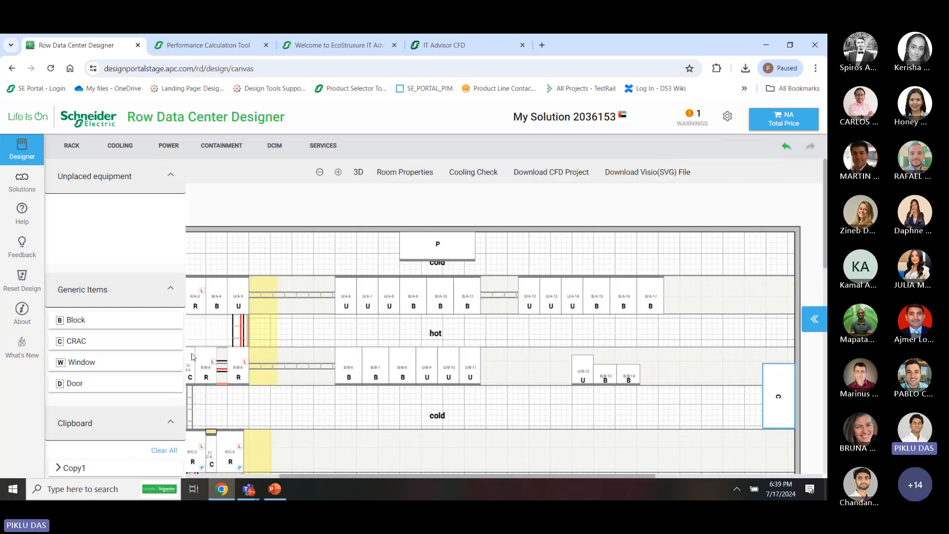
{"action": "left_click_drag", "start_coordinate": [144, 359], "coordinate": [280, 234]}
{"action": "left_click_drag", "start_coordinate": [117, 383], "coordinate": [720, 250]}
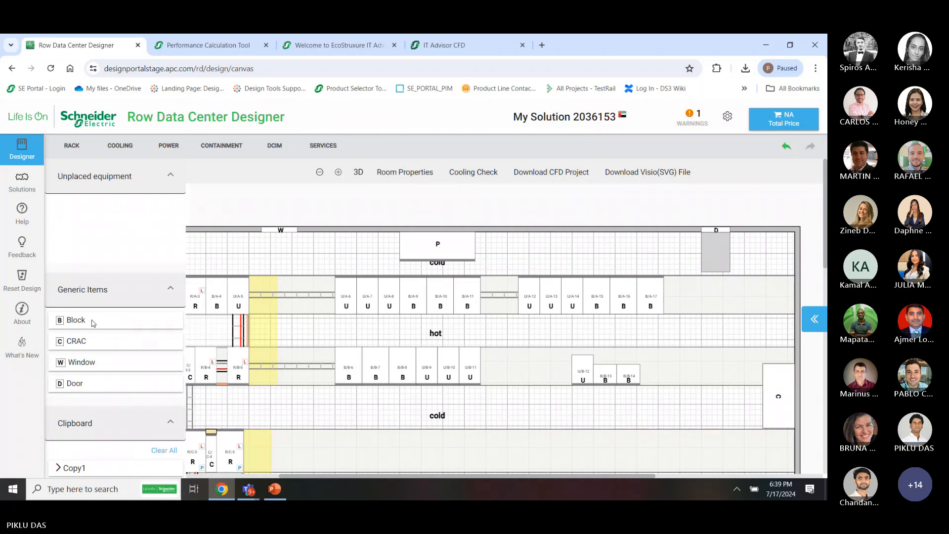
{"action": "left_click_drag", "start_coordinate": [91, 322], "coordinate": [316, 245]}
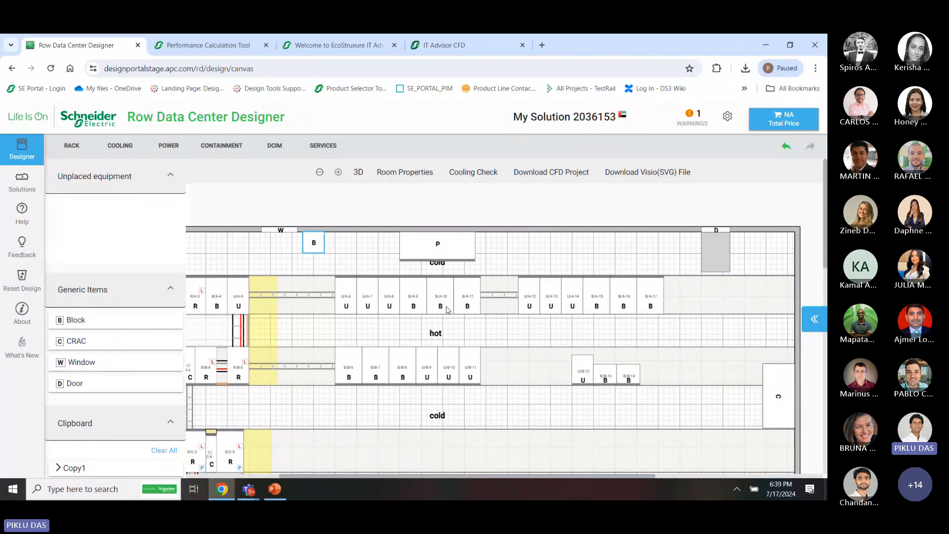
{"action": "scroll", "coordinate": [568, 355], "scroll_direction": "right", "scroll_amount": 1}
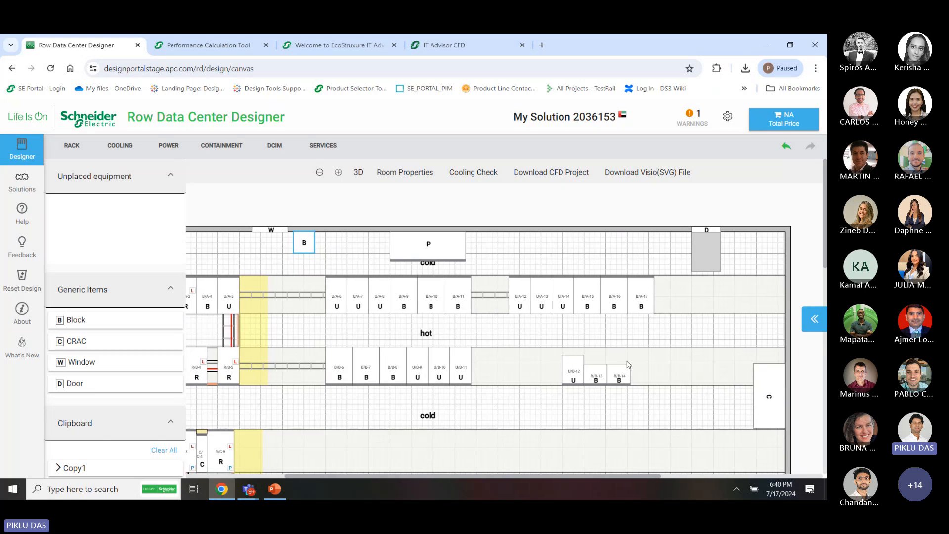
Size the block to 1991 mm high and 200 mm wide, re-entering its depth as 20000 mm
{"action": "left_click", "coordinate": [814, 318]}
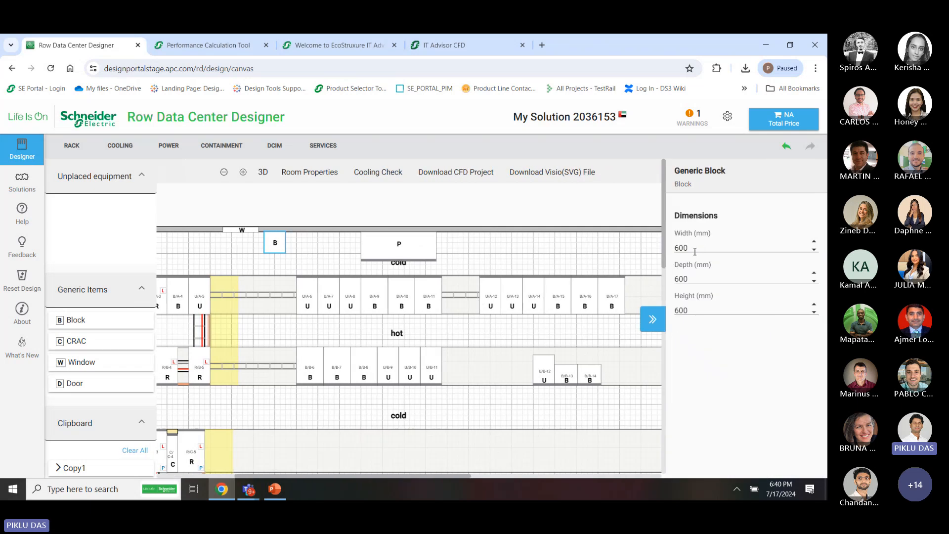
{"action": "left_click_drag", "start_coordinate": [695, 311], "coordinate": [651, 308]}
{"action": "type", "text": "1991"}
{"action": "left_click_drag", "start_coordinate": [689, 248], "coordinate": [666, 249]}
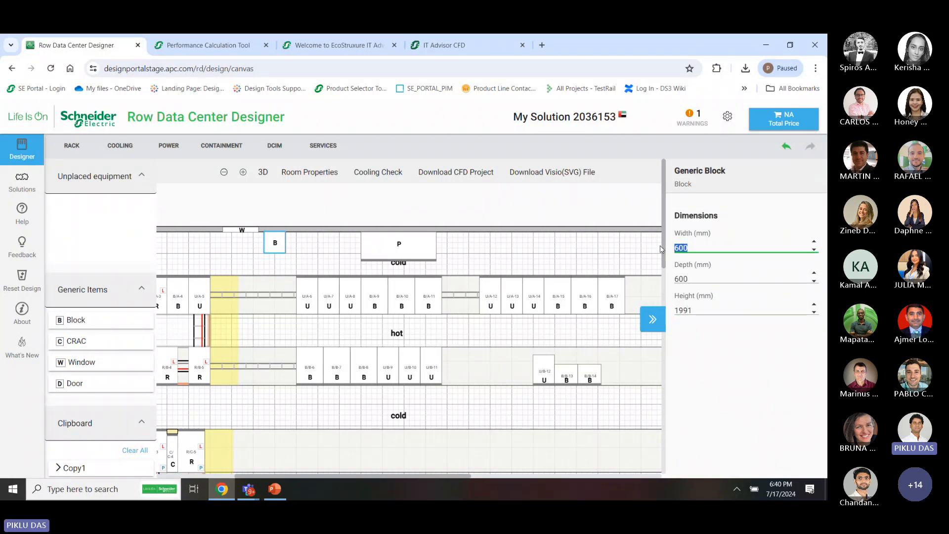
{"action": "type", "text": "20"}
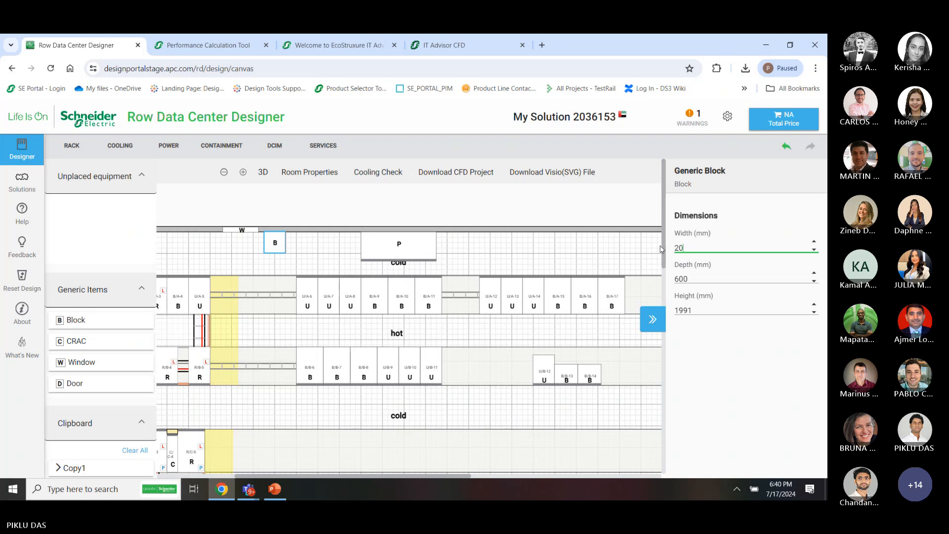
{"action": "type", "text": "000"}
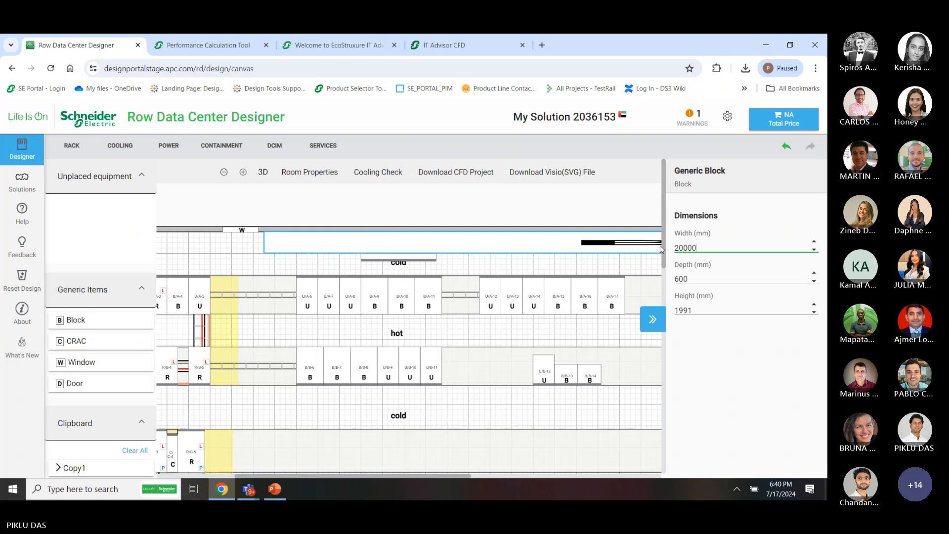
{"action": "key", "text": "BackSpace"}
{"action": "key", "text": "BackSpace"}
{"action": "key", "text": "BackSpace"}
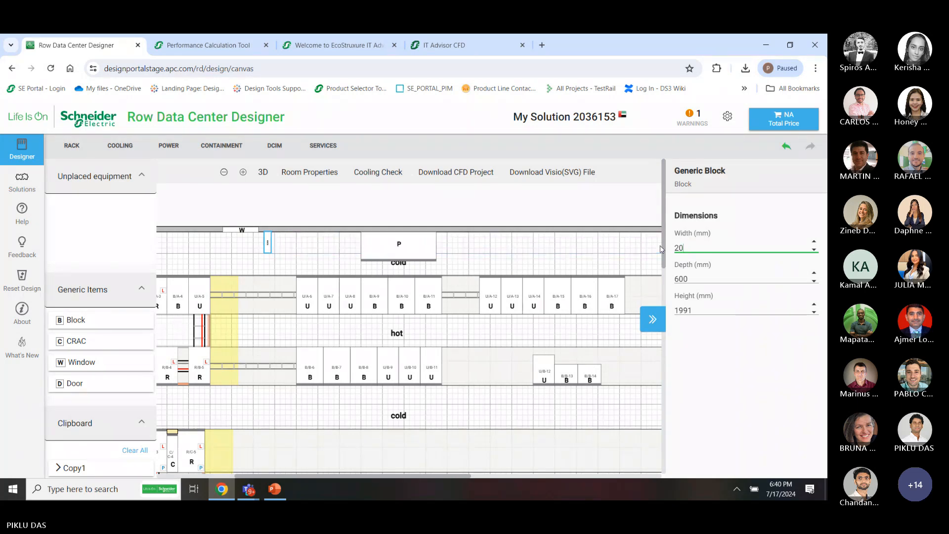
{"action": "double_click", "coordinate": [700, 275]}
{"action": "type", "text": "20"}
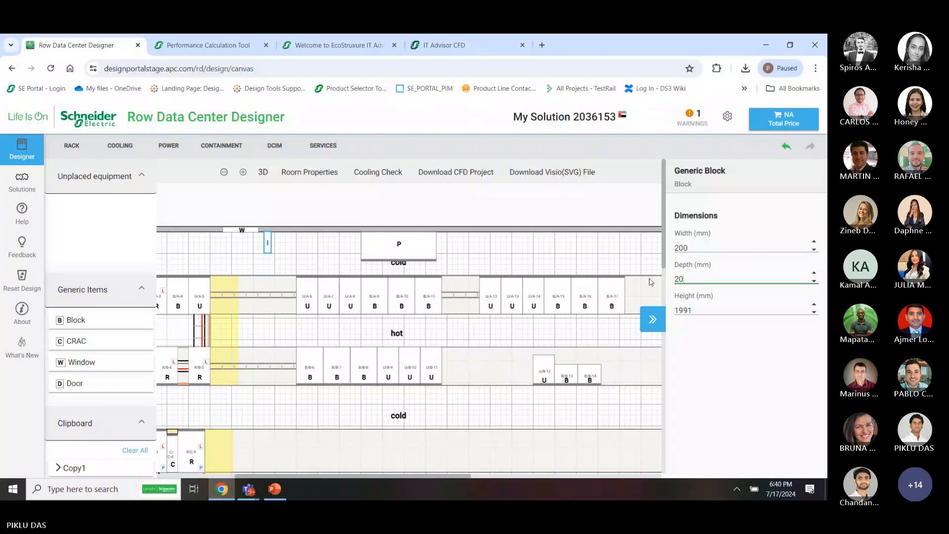
{"action": "type", "text": "000"}
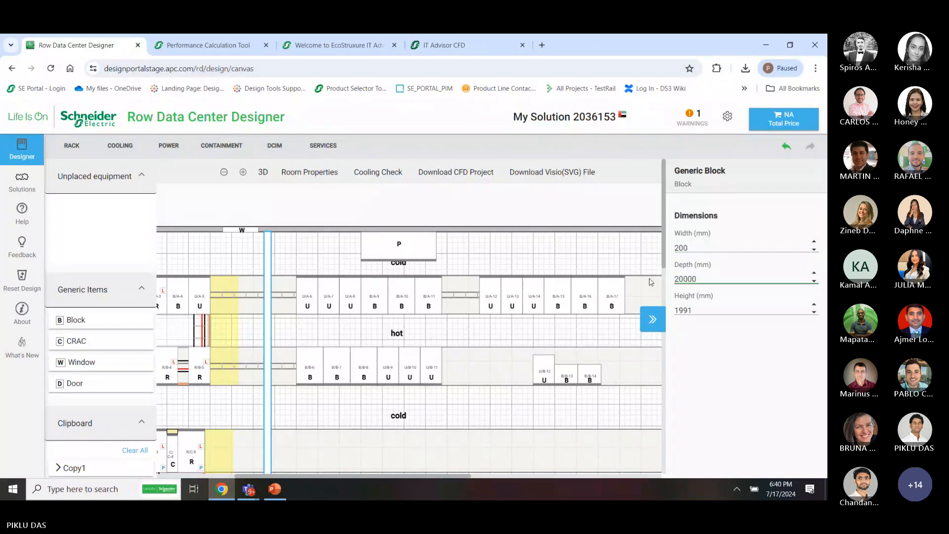
Switch the room to 3D and orbit to inspect the partition wall beside the racks
{"action": "left_click", "coordinate": [636, 386]}
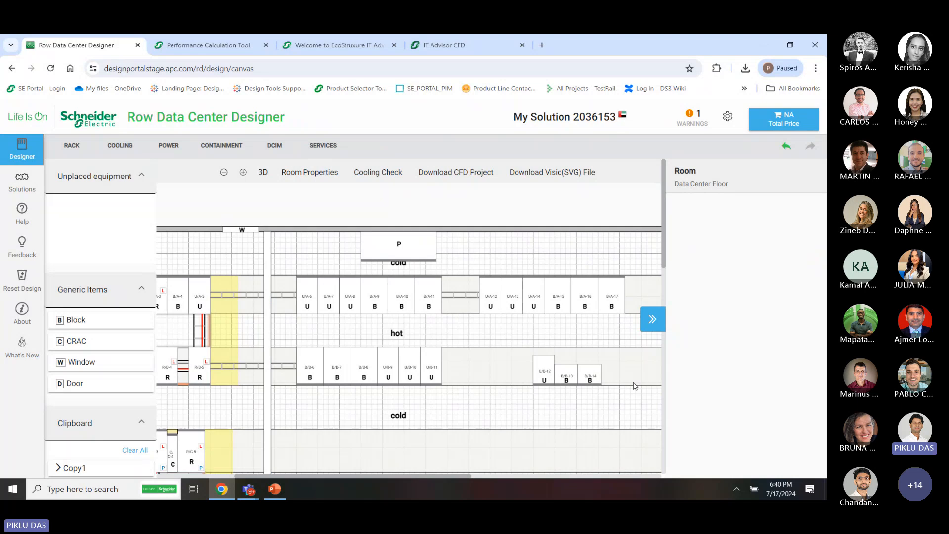
{"action": "left_click", "coordinate": [652, 320]}
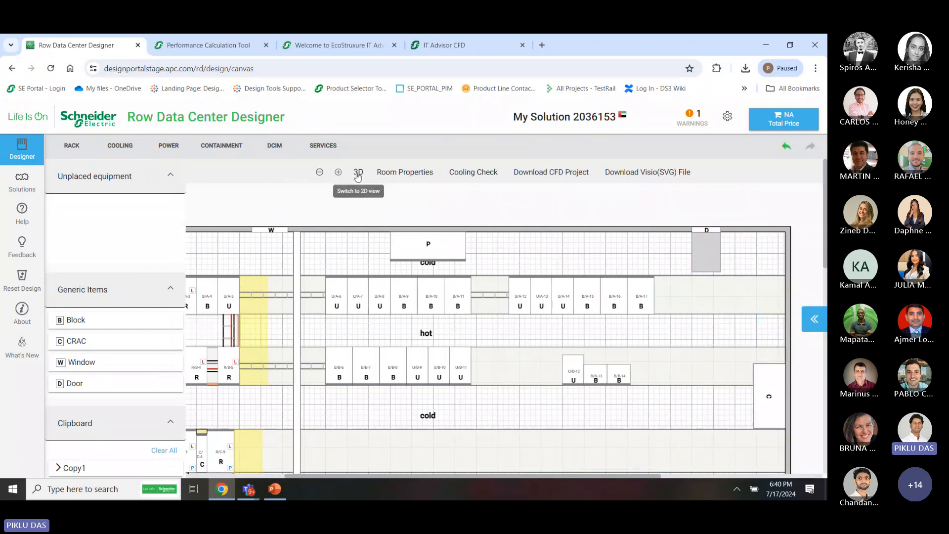
{"action": "left_click", "coordinate": [348, 172]}
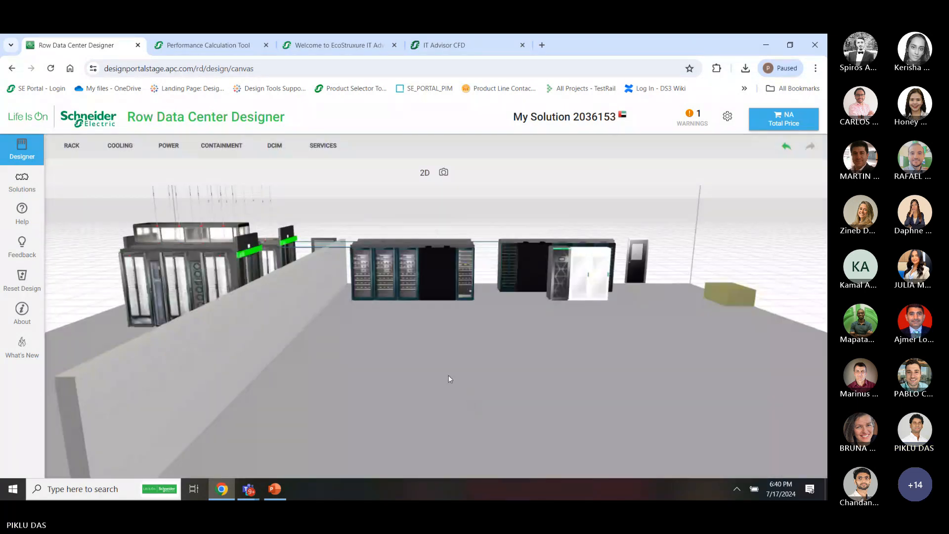
{"action": "left_click_drag", "start_coordinate": [398, 385], "coordinate": [485, 377]}
{"action": "scroll", "coordinate": [485, 377], "scroll_direction": "down", "scroll_amount": 3}
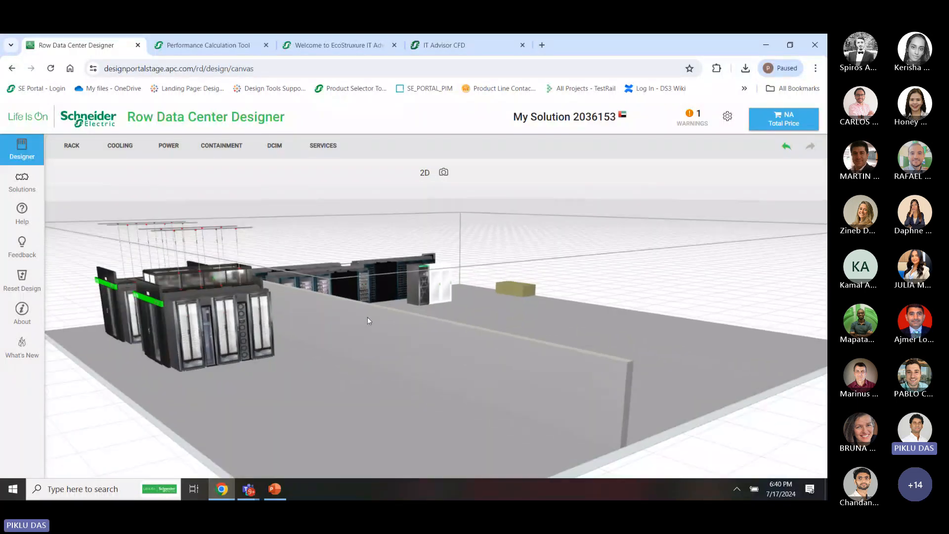
{"action": "left_click_drag", "start_coordinate": [337, 314], "coordinate": [358, 326]}
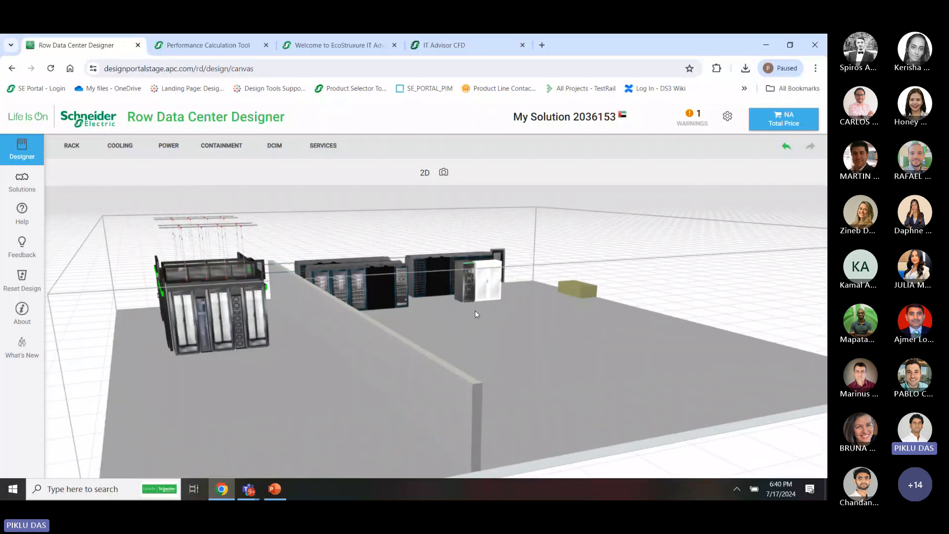
{"action": "left_click_drag", "start_coordinate": [462, 318], "coordinate": [458, 317]}
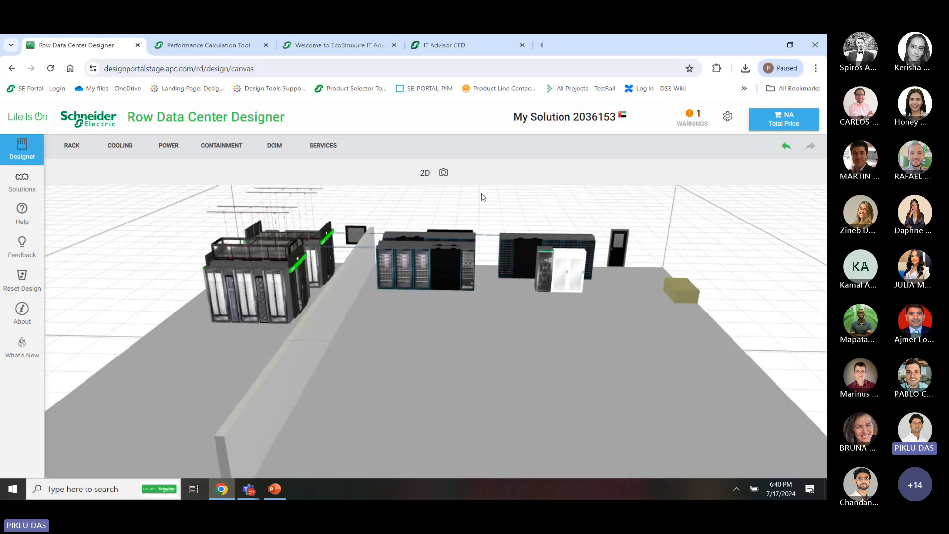
Set the CRAC unit's height to 1991 mm, then inspect the equipment in 3D
{"action": "left_click", "coordinate": [425, 173]}
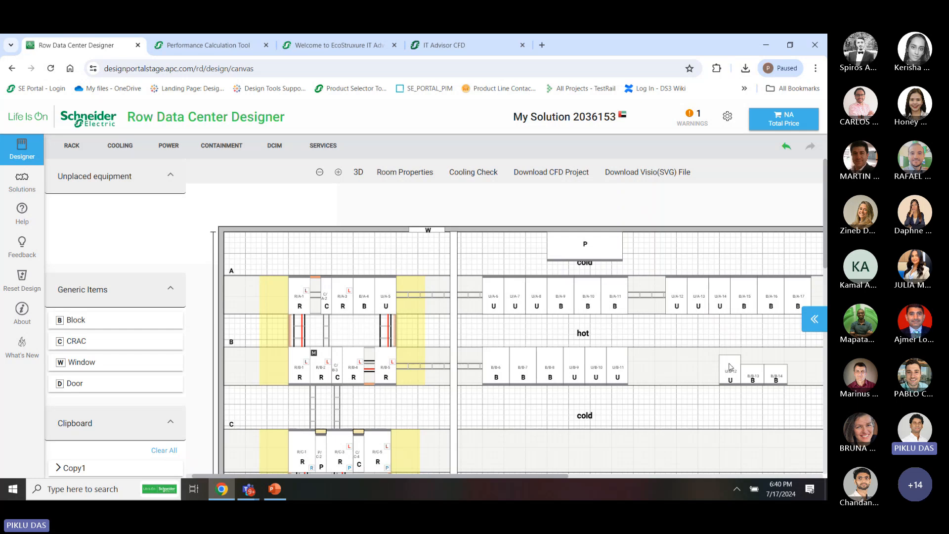
{"action": "scroll", "coordinate": [695, 357], "scroll_direction": "right", "scroll_amount": 5}
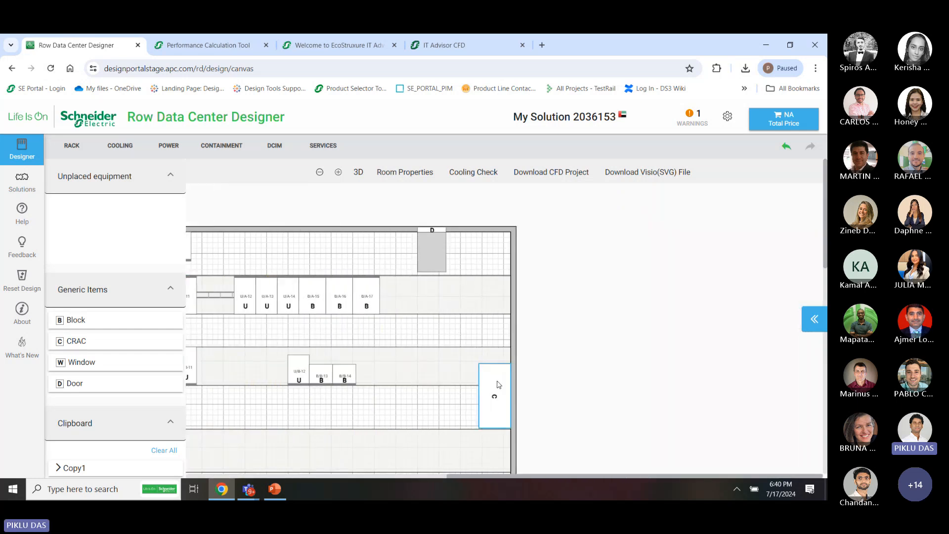
{"action": "left_click", "coordinate": [813, 320]}
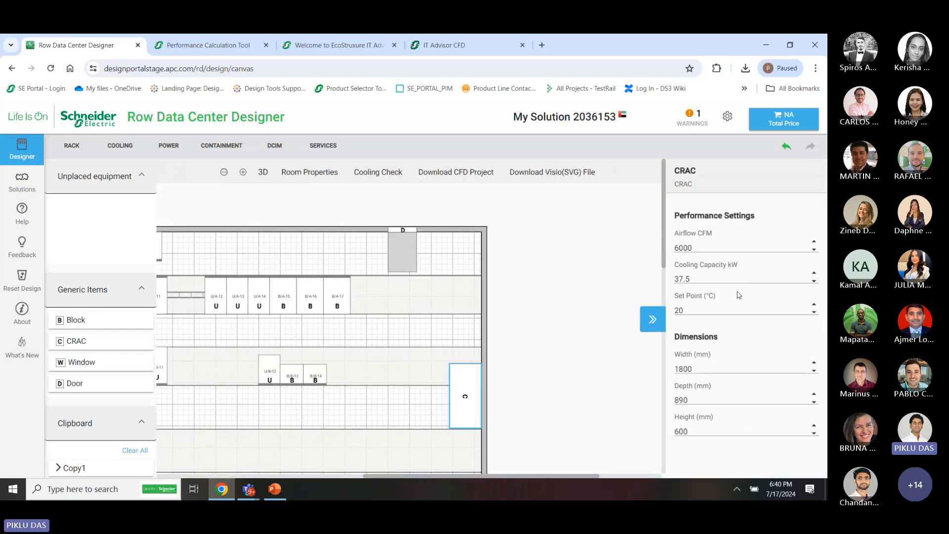
{"action": "double_click", "coordinate": [694, 434]}
{"action": "key", "text": "BackSpace"}
{"action": "type", "text": "1991"}
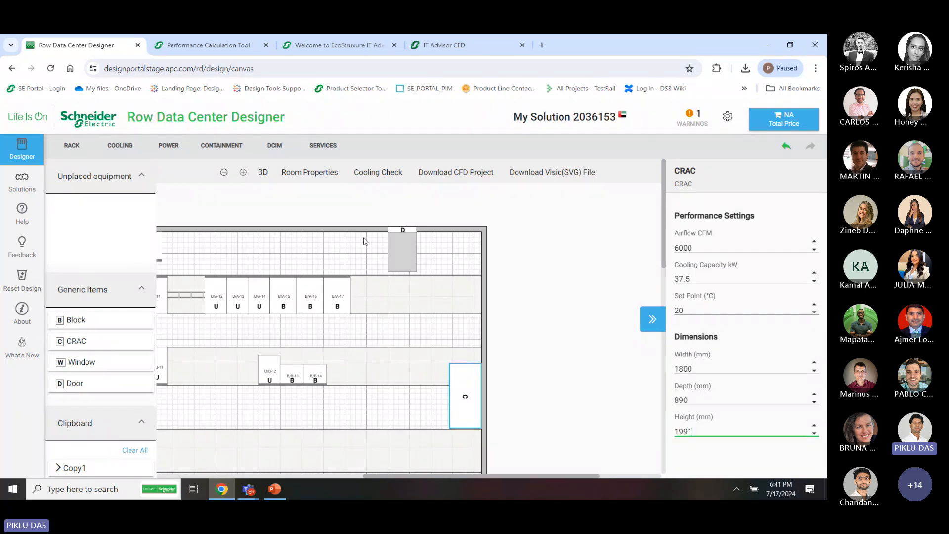
{"action": "left_click", "coordinate": [263, 172]}
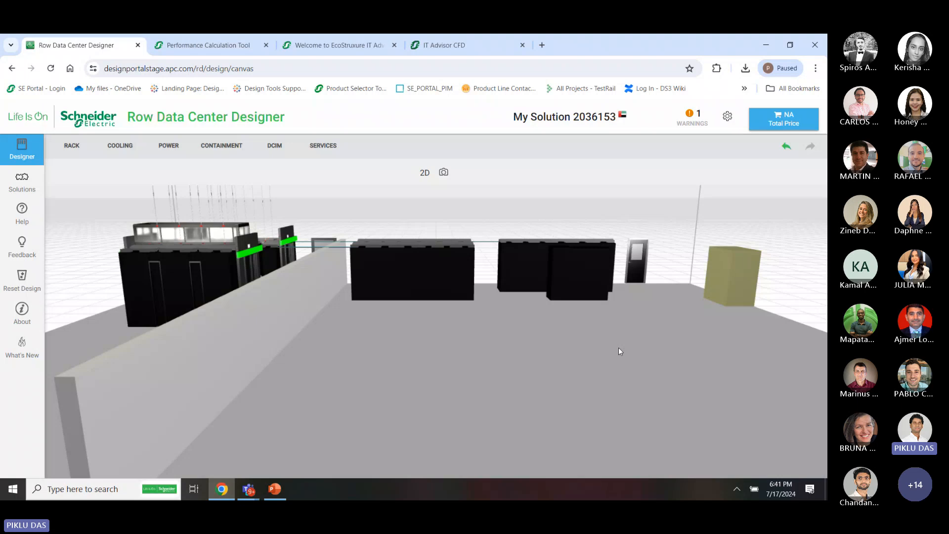
{"action": "left_click_drag", "start_coordinate": [627, 356], "coordinate": [553, 346]}
Return to the 2D plan with the panel collapsed and review the design's warnings
{"action": "left_click", "coordinate": [424, 172]}
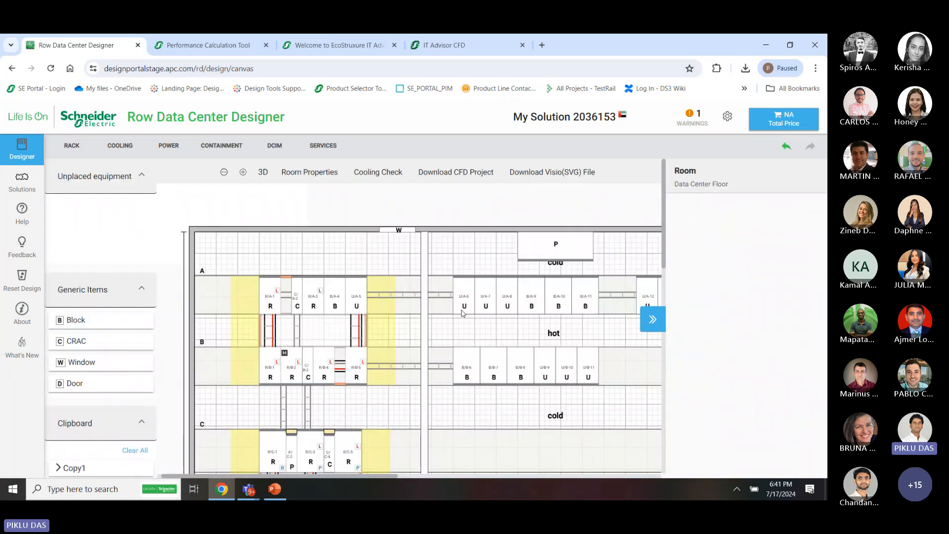
{"action": "left_click", "coordinate": [645, 312]}
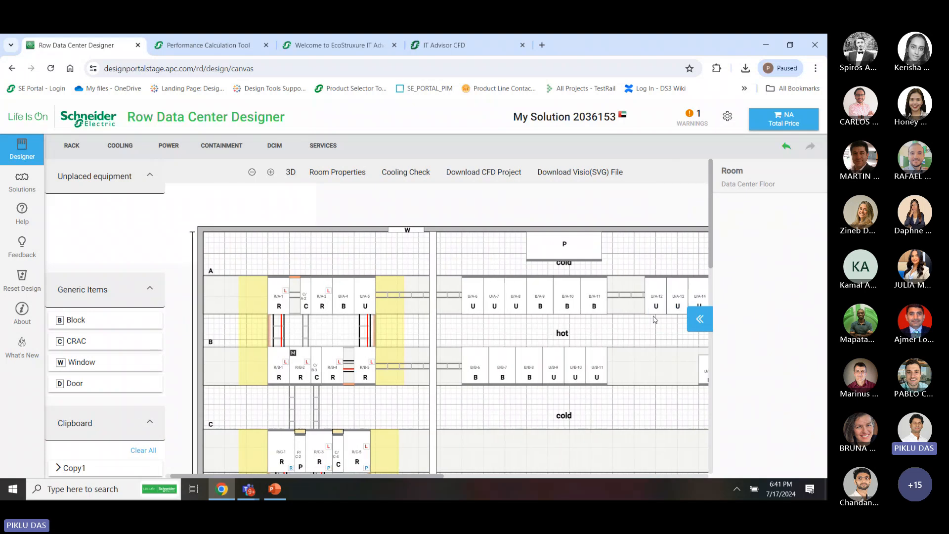
{"action": "left_click", "coordinate": [694, 117]}
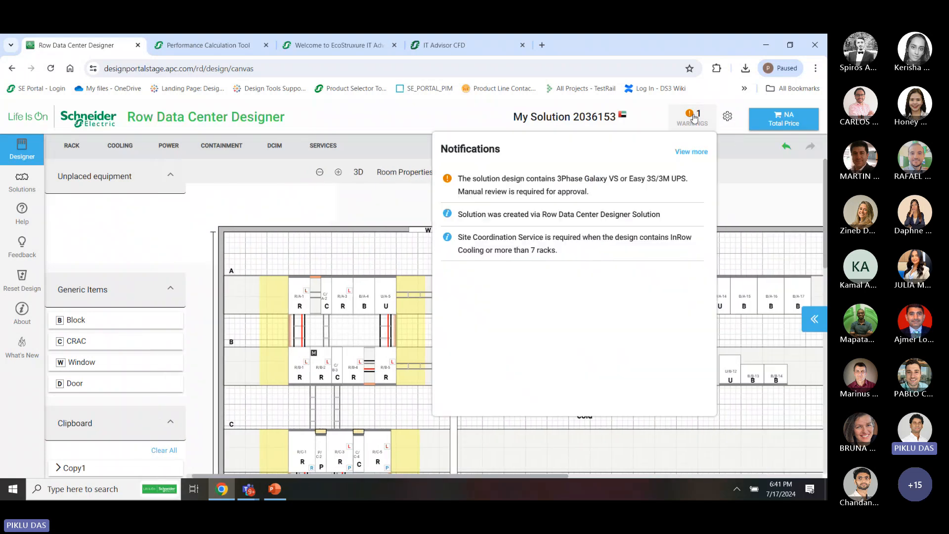
{"action": "left_click", "coordinate": [616, 452]}
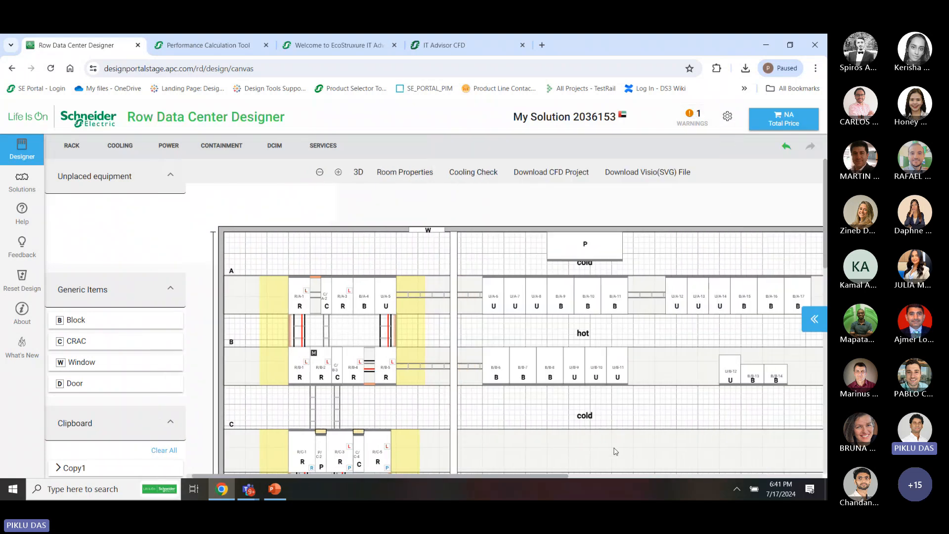
{"action": "left_click", "coordinate": [690, 118]}
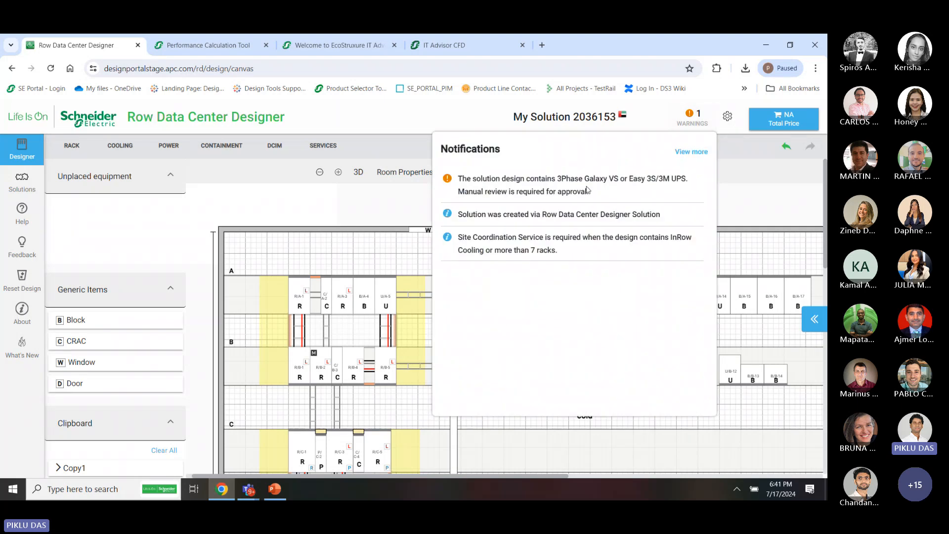
{"action": "left_click", "coordinate": [736, 212]}
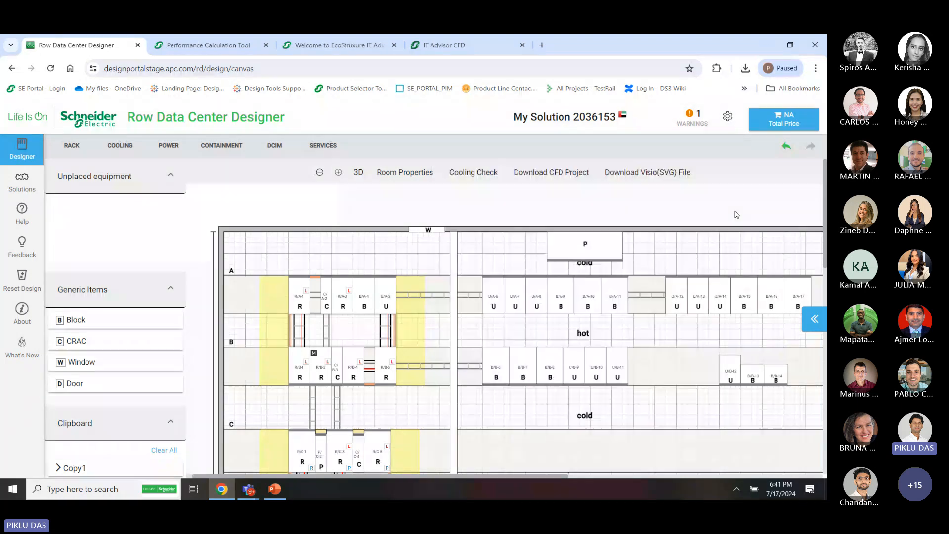
Review the bill of materials, expanding Service Plan 2YR, then head back to Design Portal
{"action": "left_click", "coordinate": [784, 120]}
{"action": "scroll", "coordinate": [751, 379], "scroll_direction": "down", "scroll_amount": 1}
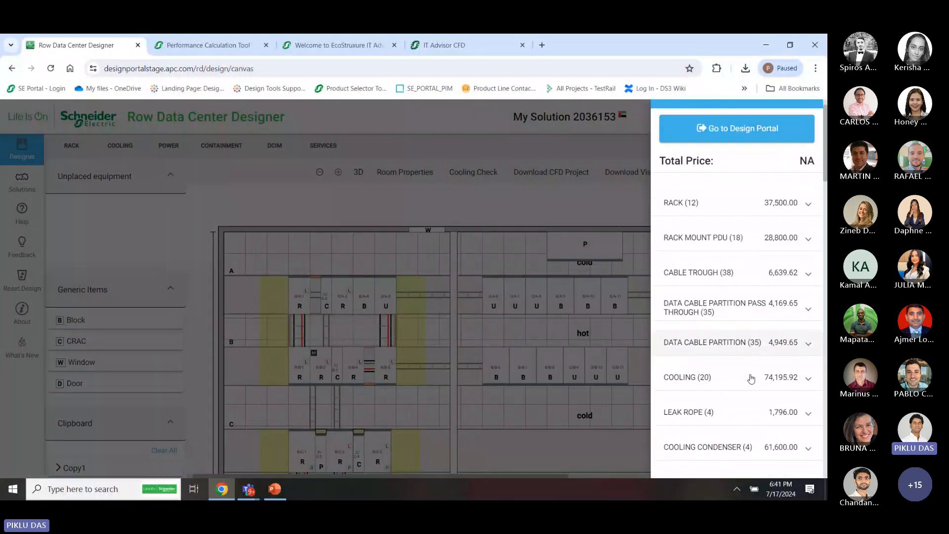
{"action": "scroll", "coordinate": [751, 379], "scroll_direction": "down", "scroll_amount": 15}
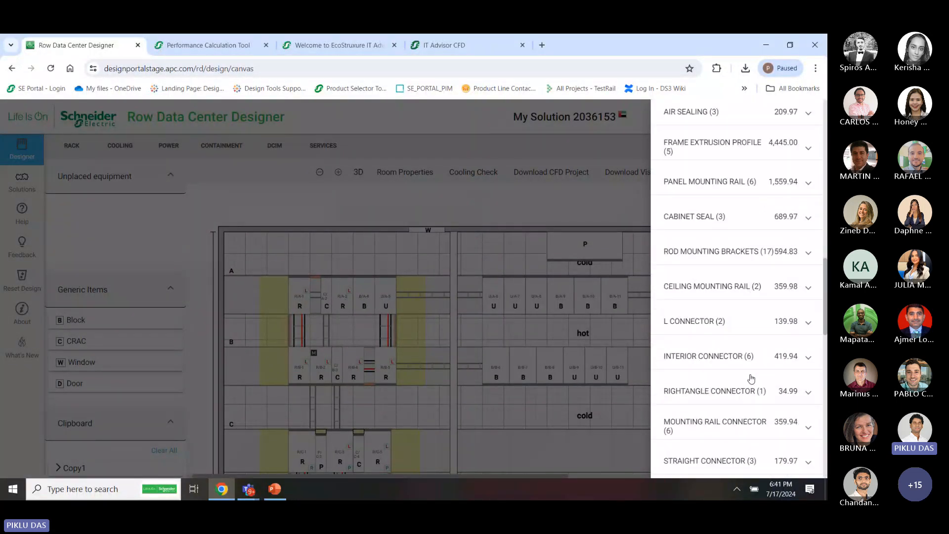
{"action": "scroll", "coordinate": [751, 378], "scroll_direction": "down", "scroll_amount": 10}
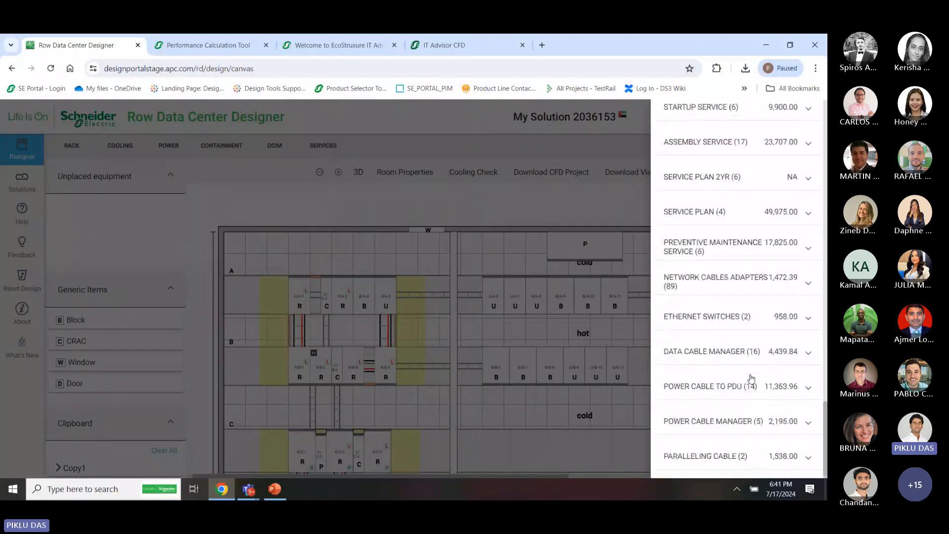
{"action": "left_click", "coordinate": [776, 180]}
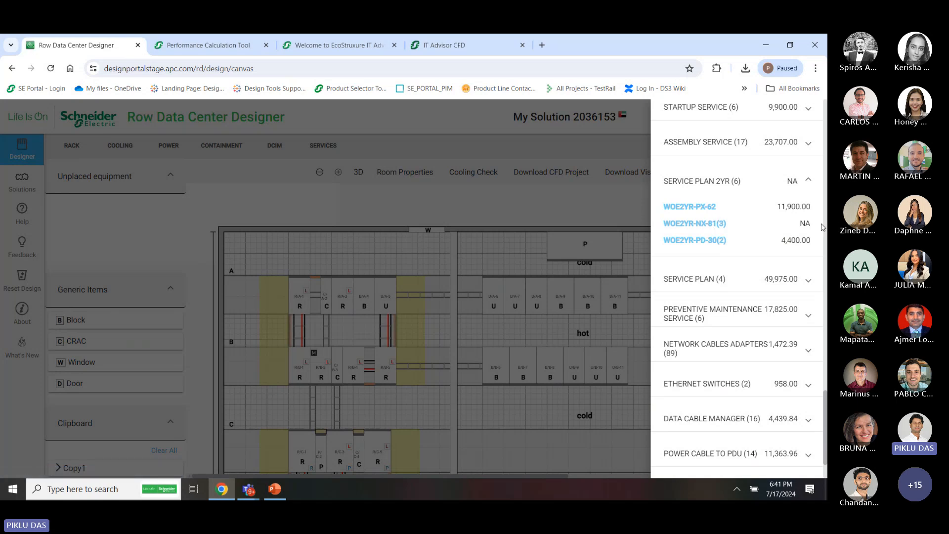
{"action": "left_click", "coordinate": [602, 200]}
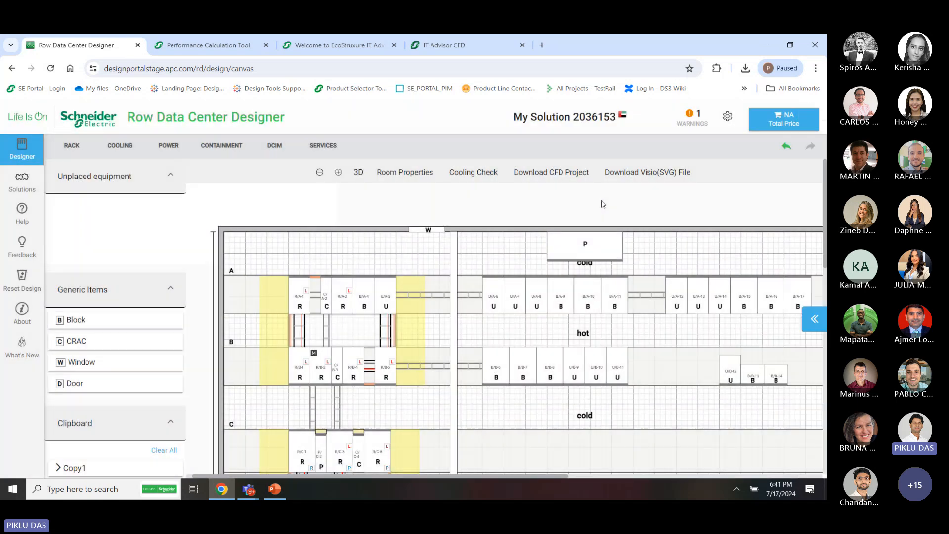
{"action": "left_click", "coordinate": [784, 121]}
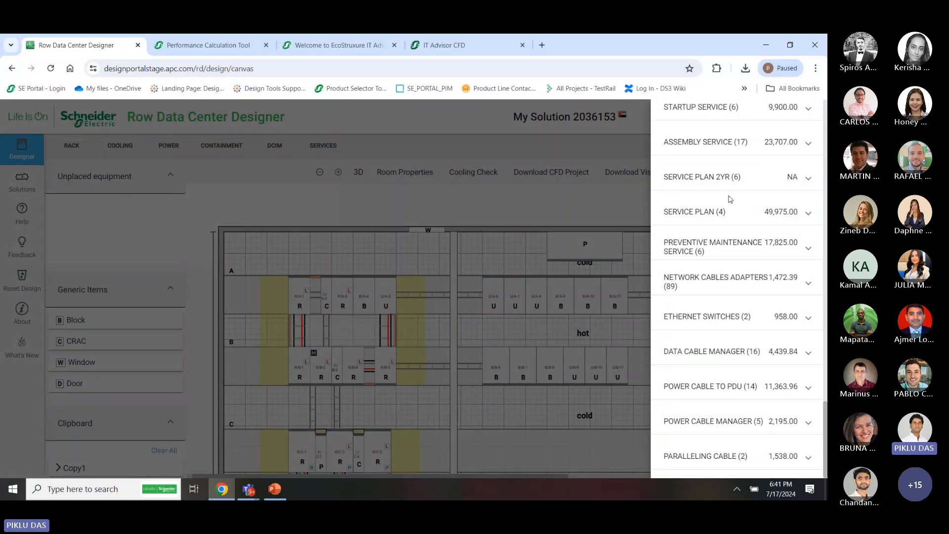
{"action": "scroll", "coordinate": [729, 198], "scroll_direction": "up", "scroll_amount": 15}
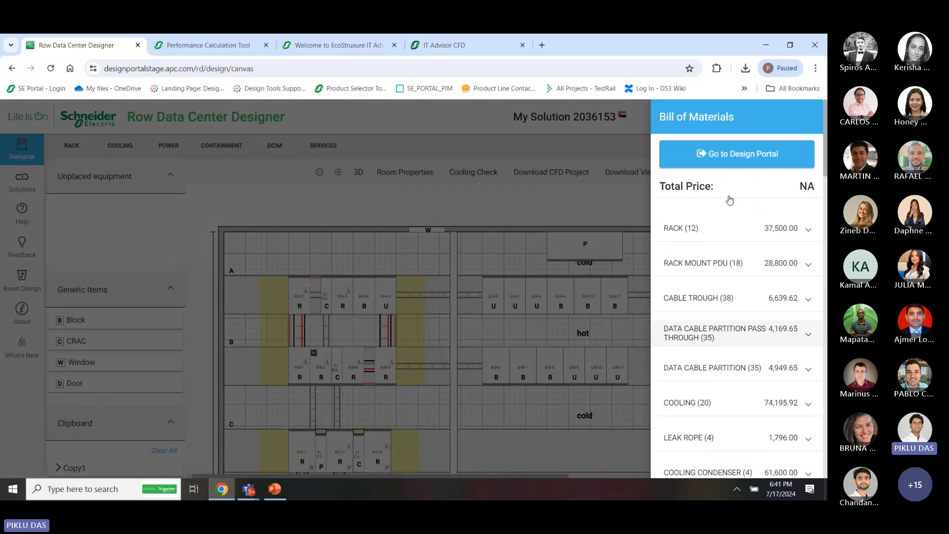
{"action": "left_click", "coordinate": [737, 157]}
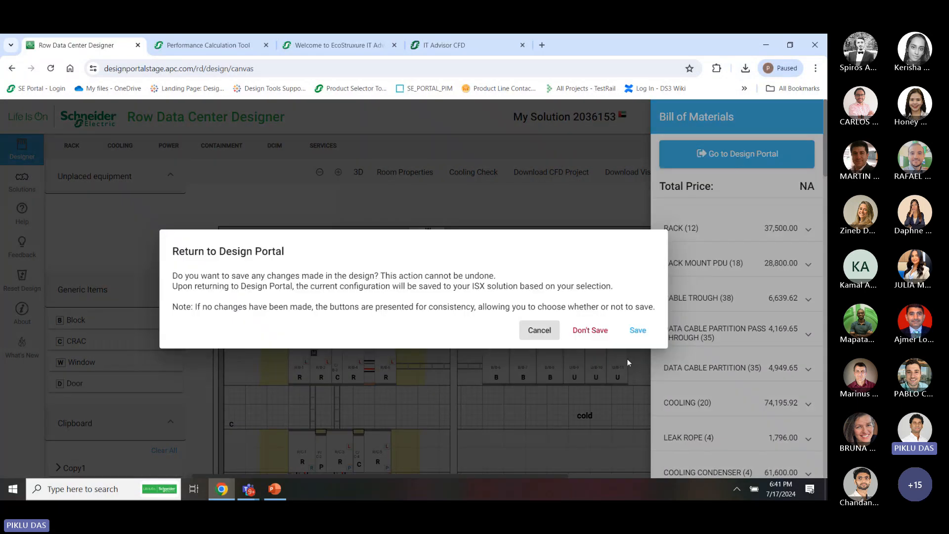
Save the design changes so the Solution Overview shows Design 1 at 2,363,514.31 USD
{"action": "left_click", "coordinate": [636, 334]}
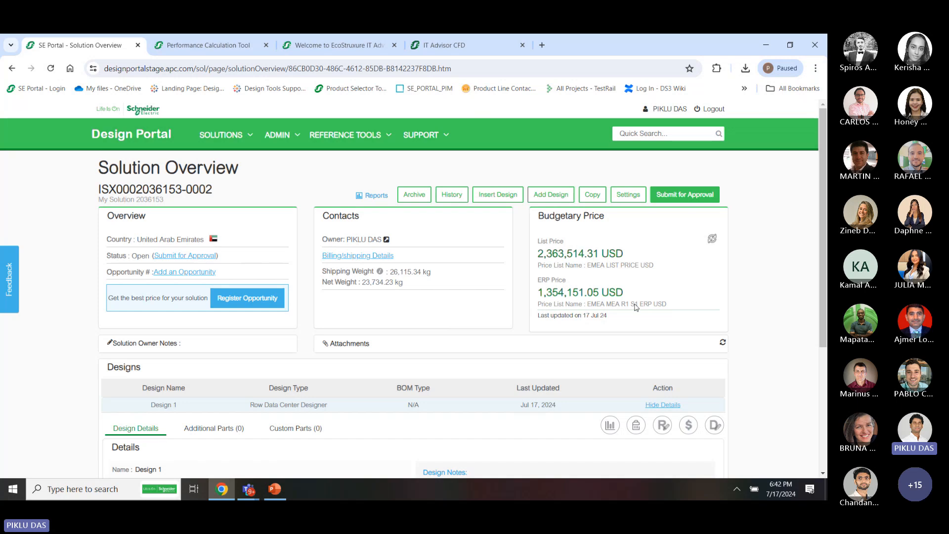
View the Detailed Quote Report, return to the Solution Overview, then switch to the PowerPoint training deck
{"action": "left_click", "coordinate": [373, 197]}
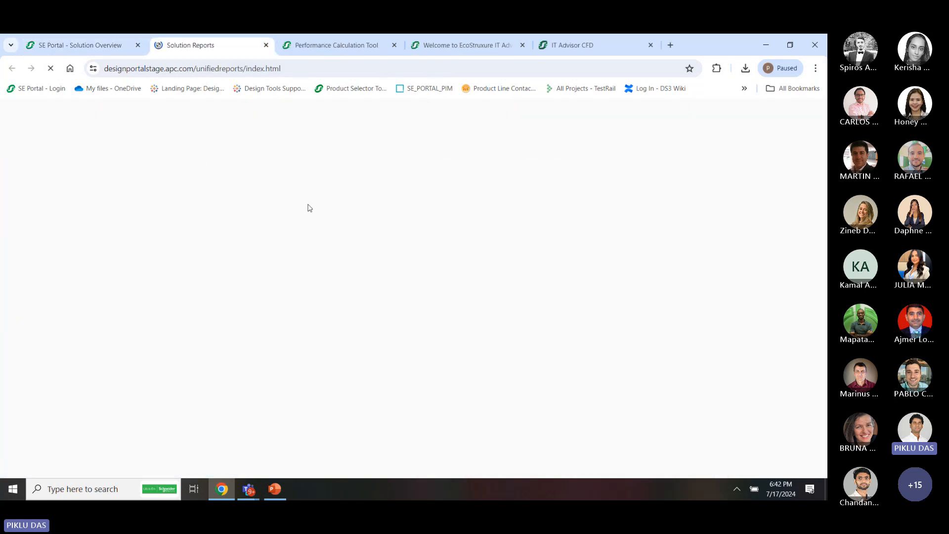
{"action": "left_click", "coordinate": [92, 45]}
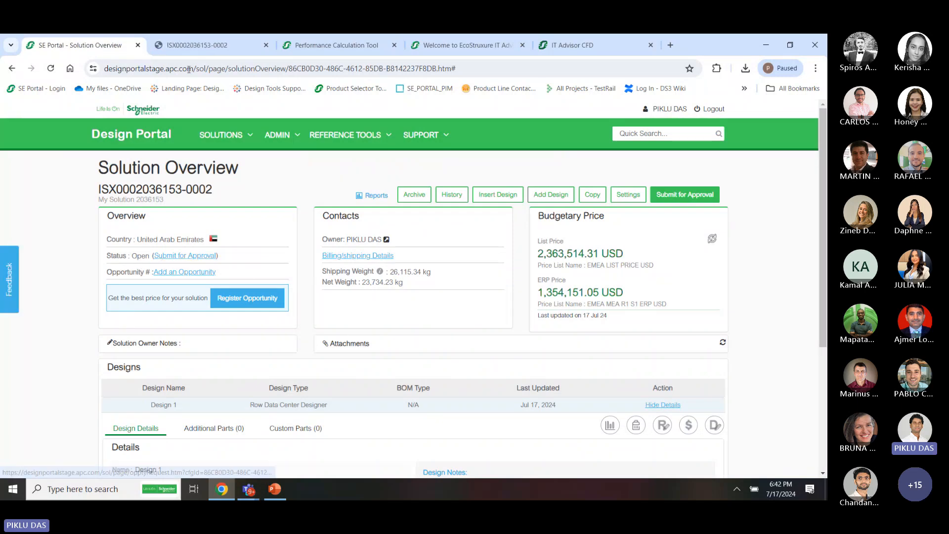
{"action": "left_click", "coordinate": [197, 46]}
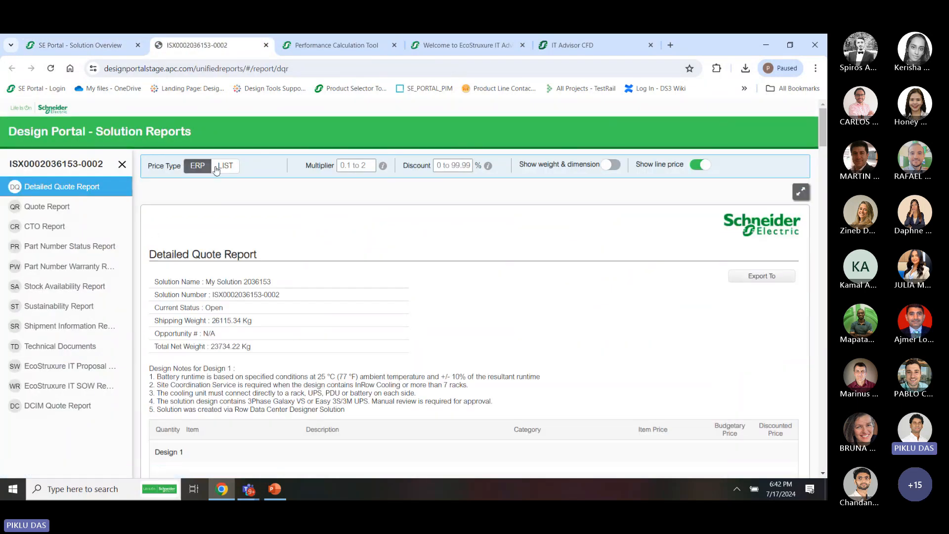
{"action": "left_click", "coordinate": [72, 47]}
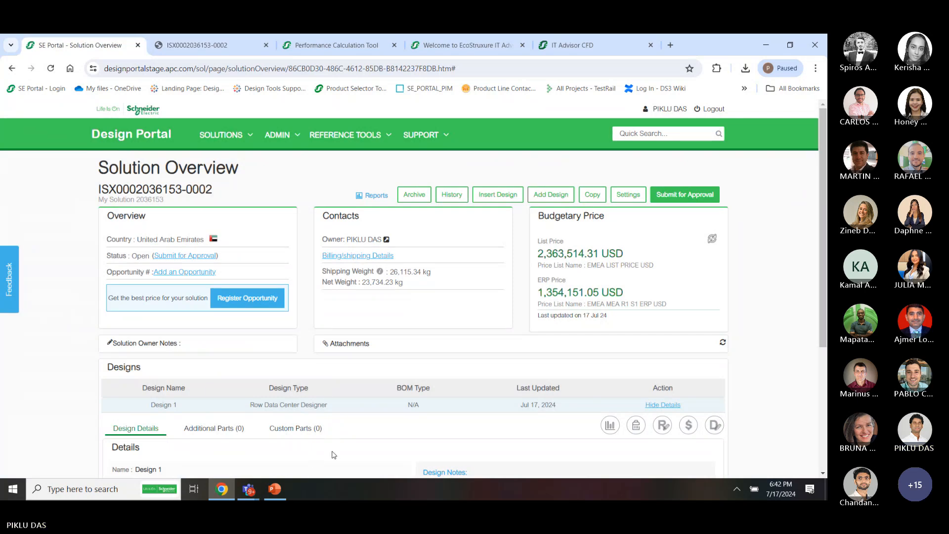
{"action": "scroll", "coordinate": [333, 455], "scroll_direction": "down", "scroll_amount": 1}
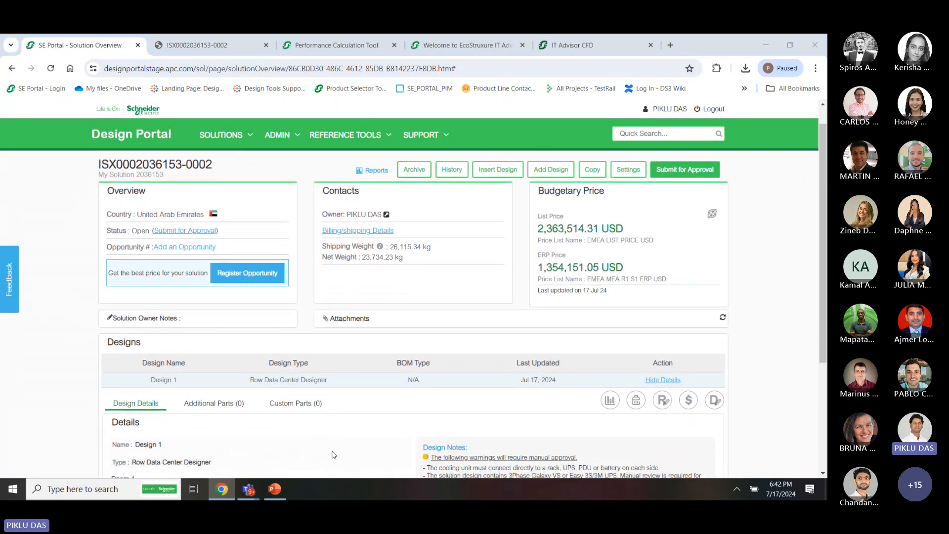
{"action": "key", "text": "alt+Tab"}
{"action": "key", "text": "alt+Tab"}
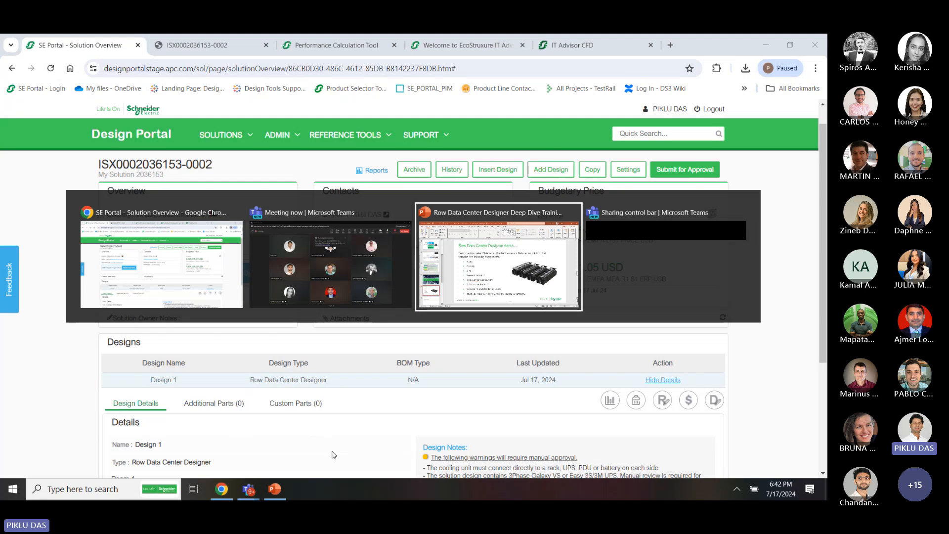
{"action": "scroll", "coordinate": [334, 454], "scroll_direction": "down", "scroll_amount": 1}
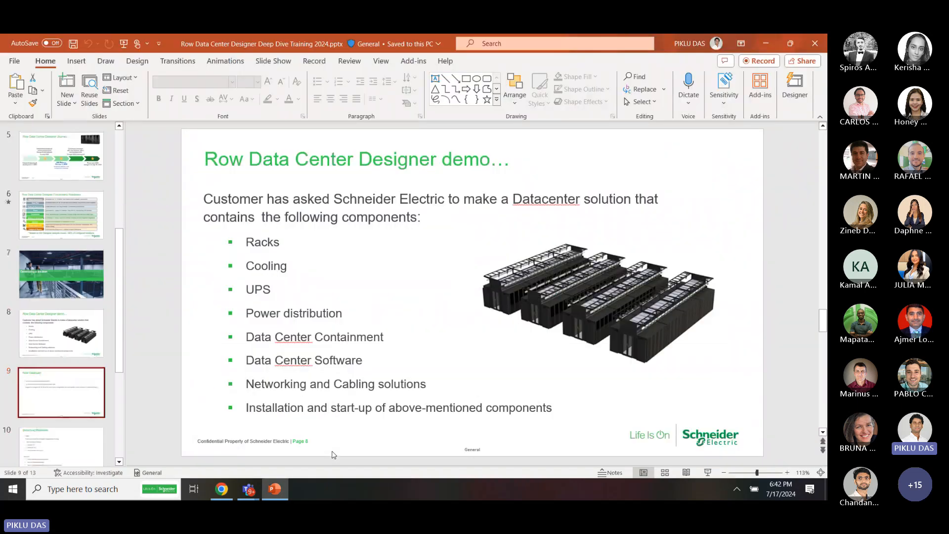
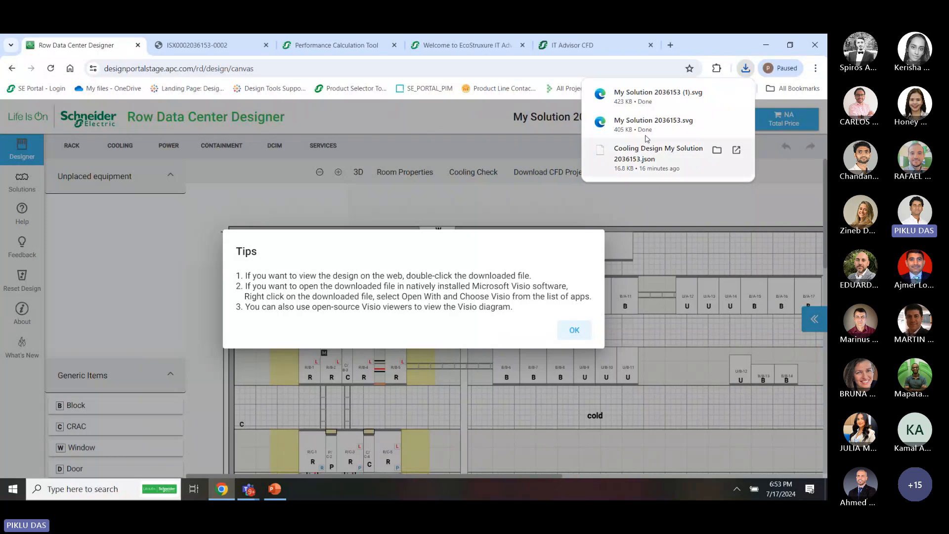
Open the downloaded My Solution 2036153 (1).svg layout in a new Chrome tab
{"action": "left_click", "coordinate": [647, 99]}
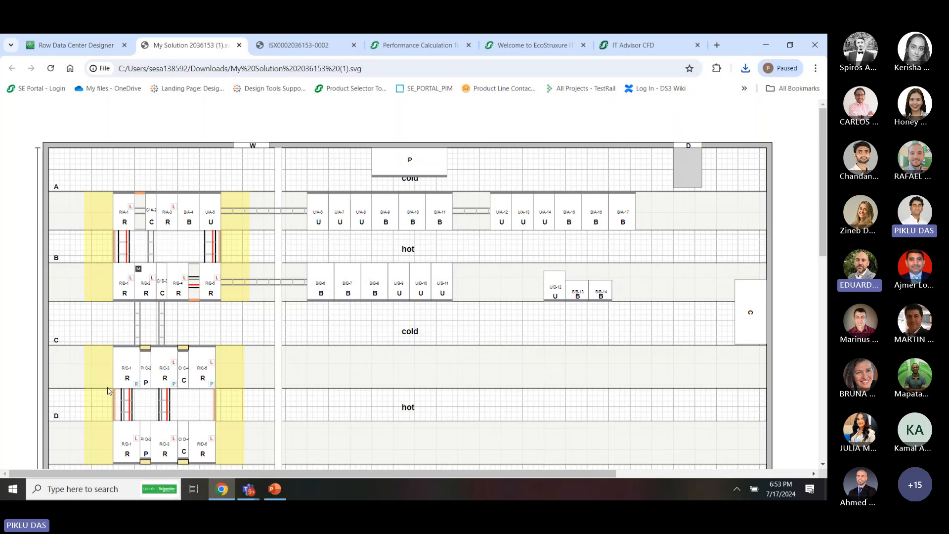
Look over the exported SVG floor layout rows A to H, then return to the Row Data Center Designer tab
{"action": "scroll", "coordinate": [109, 390], "scroll_direction": "down", "scroll_amount": 5}
{"action": "scroll", "coordinate": [86, 424], "scroll_direction": "down", "scroll_amount": 5}
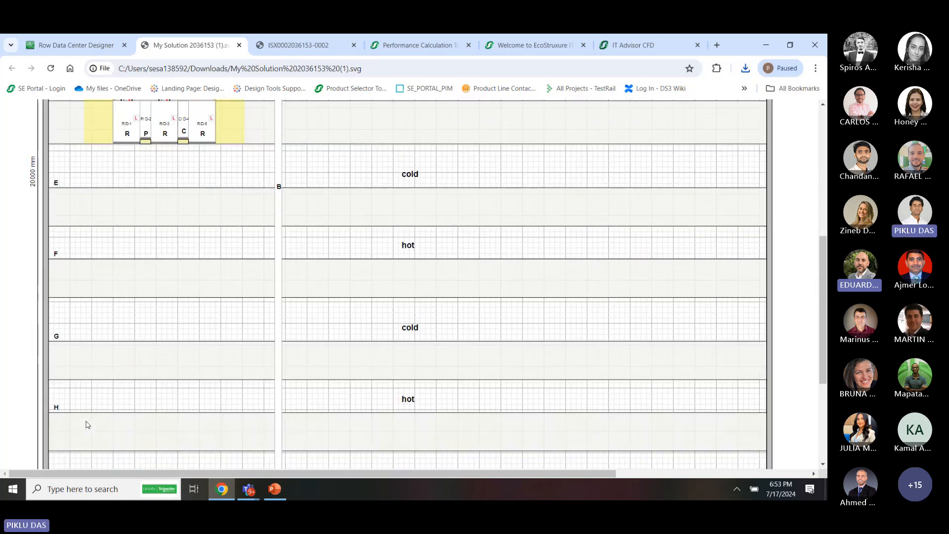
{"action": "scroll", "coordinate": [81, 357], "scroll_direction": "up", "scroll_amount": 1}
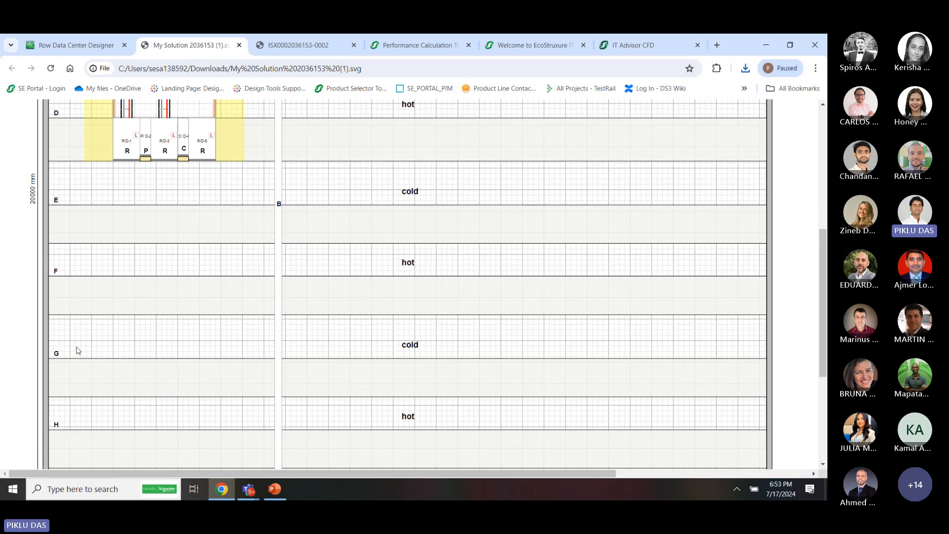
{"action": "scroll", "coordinate": [77, 350], "scroll_direction": "up", "scroll_amount": 6}
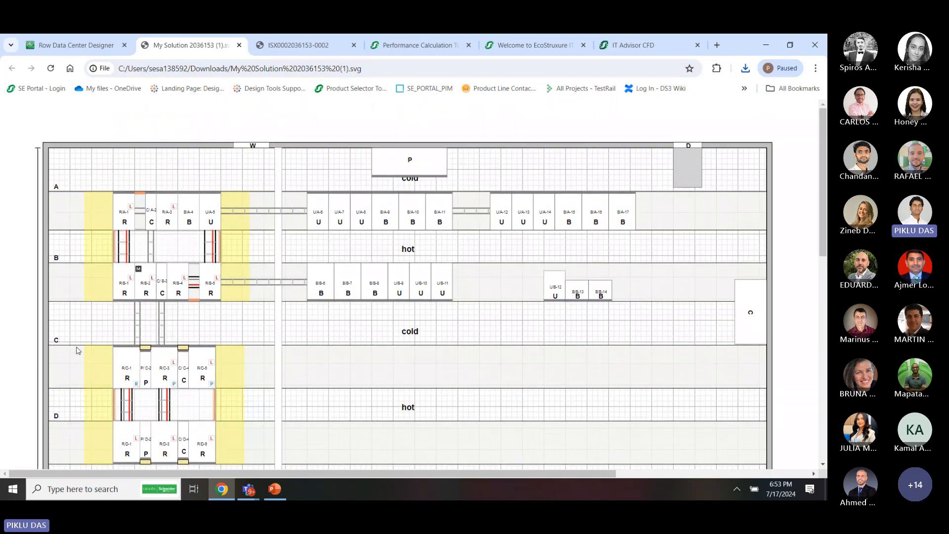
{"action": "scroll", "coordinate": [77, 350], "scroll_direction": "down", "scroll_amount": 3}
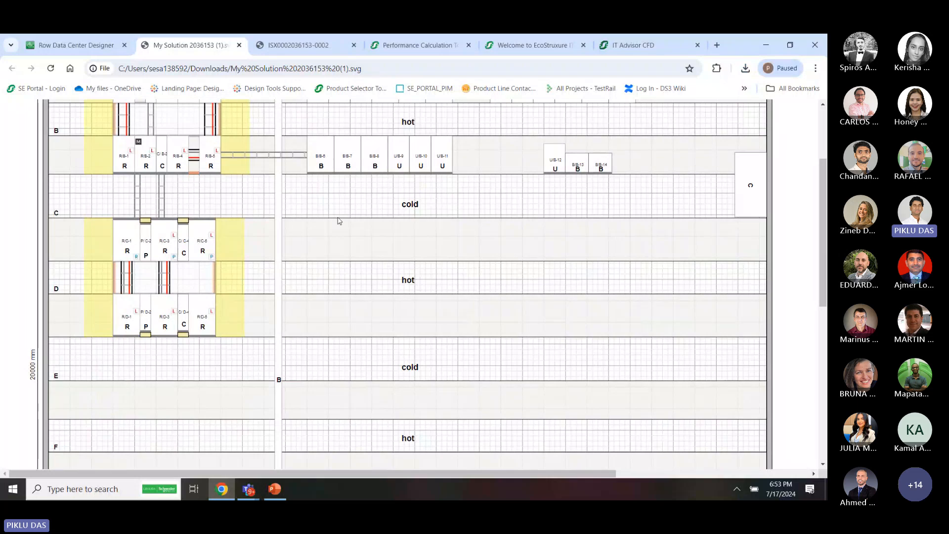
{"action": "scroll", "coordinate": [277, 379], "scroll_direction": "down", "scroll_amount": 7}
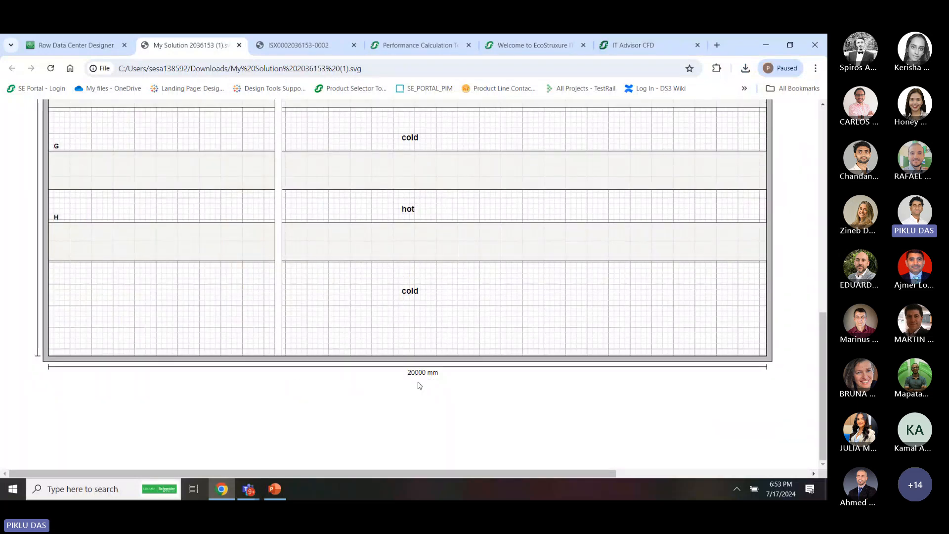
{"action": "scroll", "coordinate": [396, 297], "scroll_direction": "up", "scroll_amount": 10}
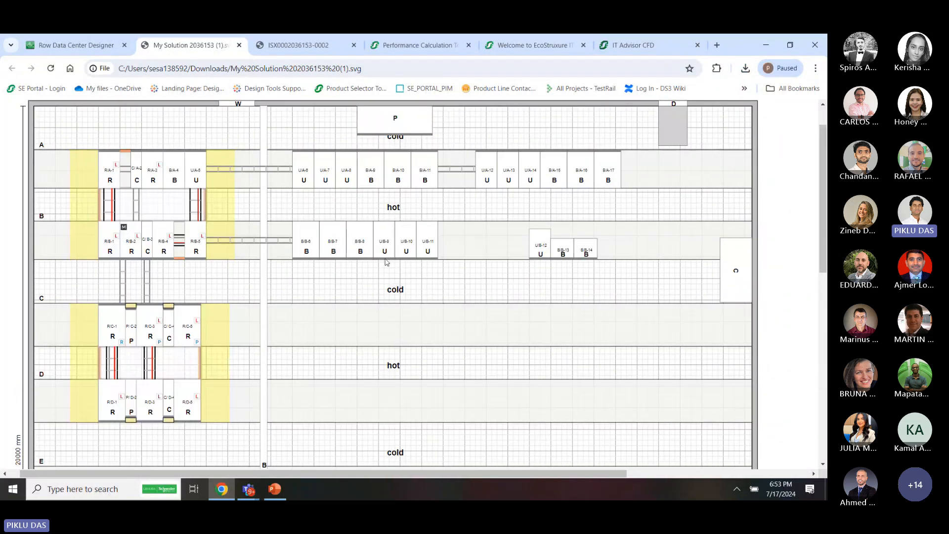
{"action": "scroll", "coordinate": [346, 236], "scroll_direction": "up", "scroll_amount": 1}
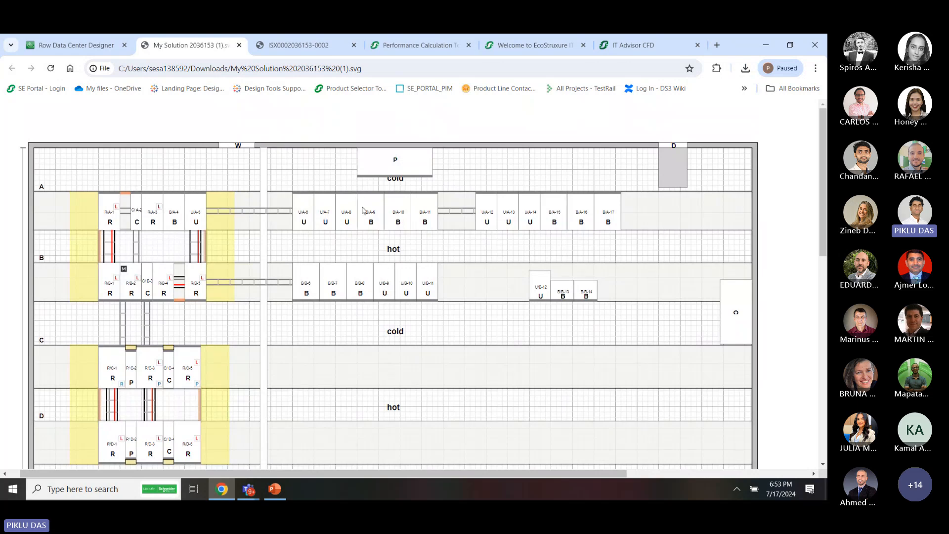
{"action": "left_click", "coordinate": [91, 42]}
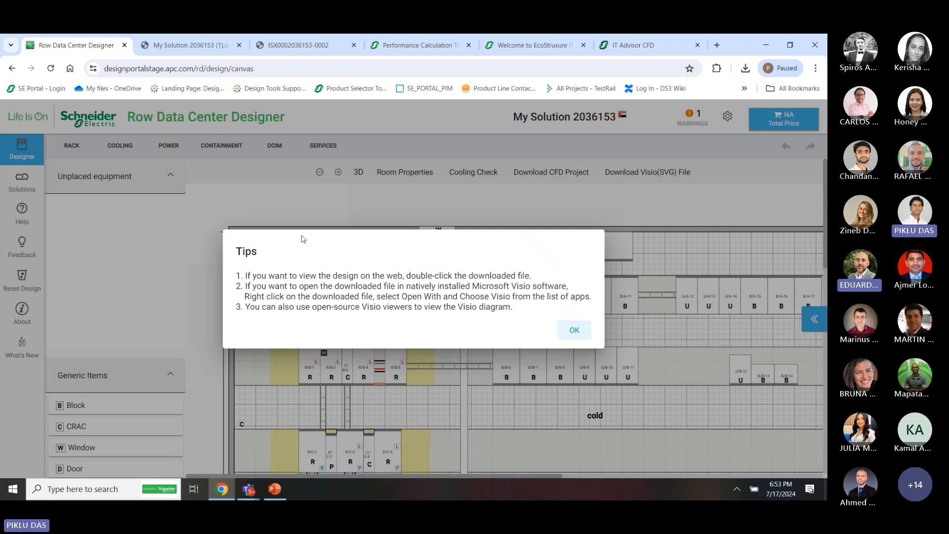
Dismiss the Tips dialog about the downloaded file and switch to the Teams meeting
{"action": "left_click", "coordinate": [576, 331]}
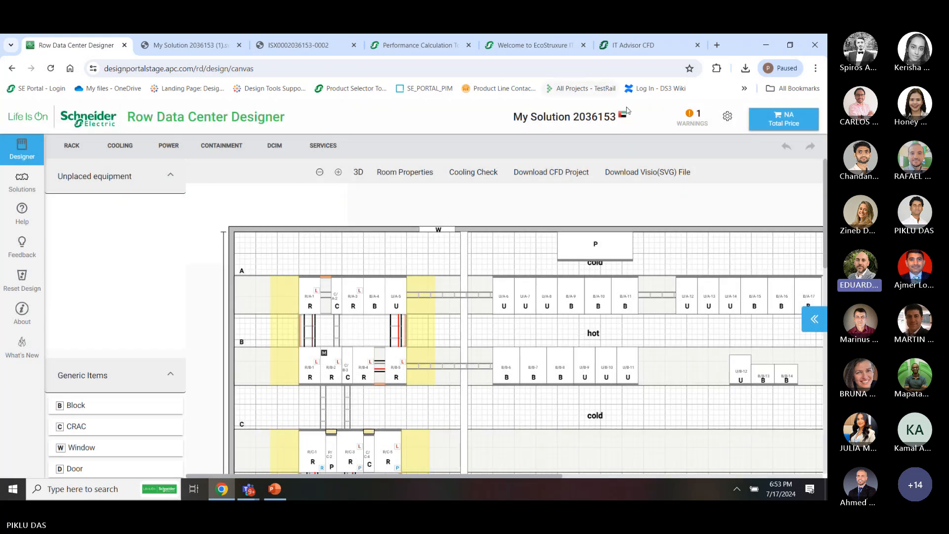
{"action": "key", "text": "alt+Tab"}
{"action": "key", "text": "alt+Tab"}
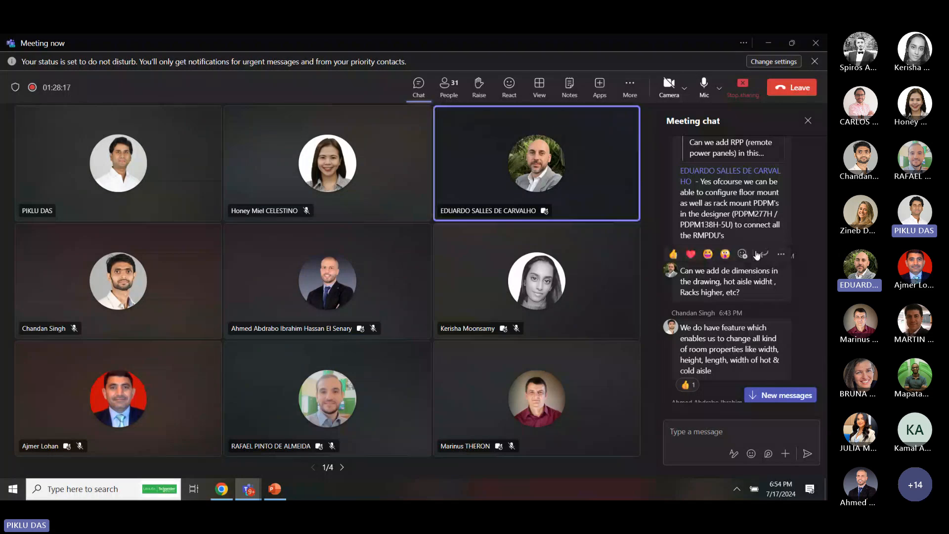
Read back through earlier meeting chat questions, then switch back to Row Data Center Designer
{"action": "scroll", "coordinate": [750, 208], "scroll_direction": "up", "scroll_amount": 2}
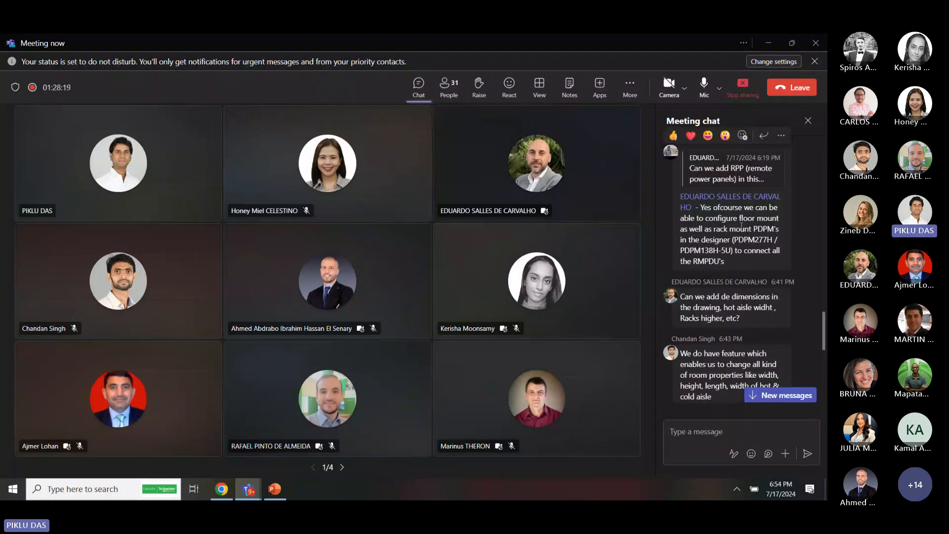
{"action": "scroll", "coordinate": [741, 226], "scroll_direction": "up", "scroll_amount": 3}
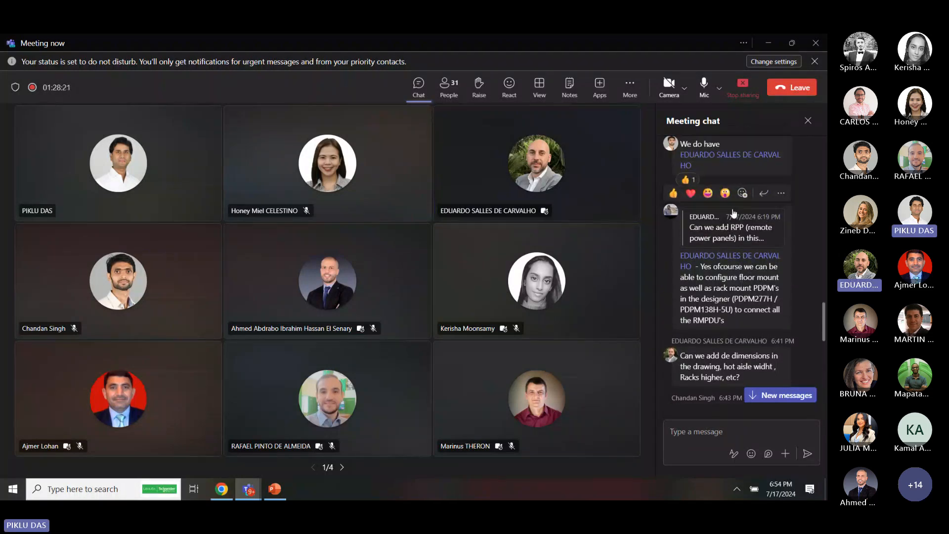
{"action": "key", "text": "alt+Tab"}
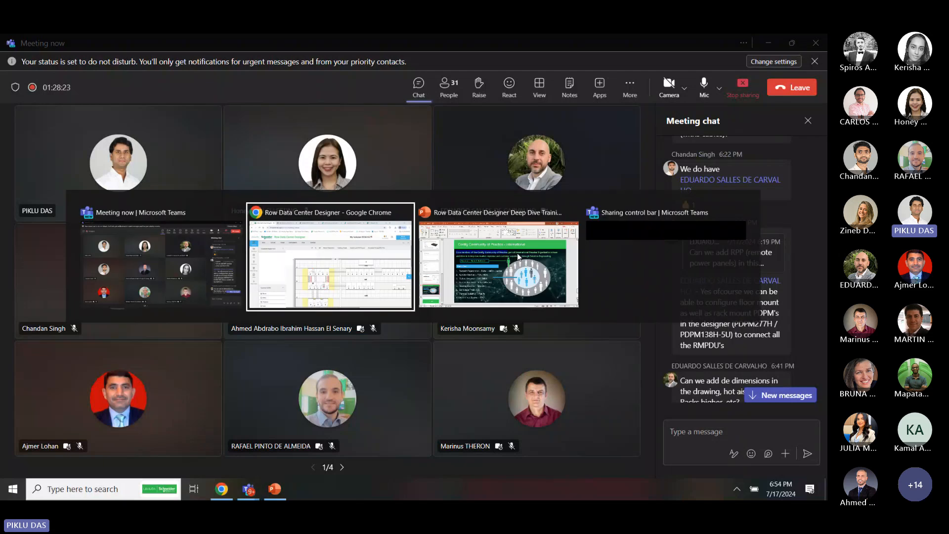
Add four AR3350 NetShelter SX 42U racks from the rack catalog to unplaced equipment
{"action": "scroll", "coordinate": [553, 352], "scroll_direction": "down", "scroll_amount": 1}
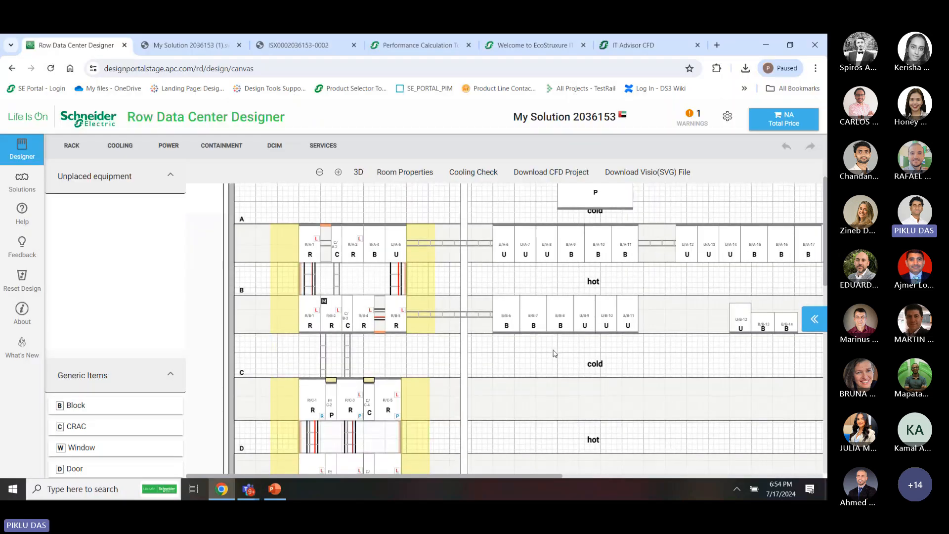
{"action": "scroll", "coordinate": [498, 374], "scroll_direction": "down", "scroll_amount": 3}
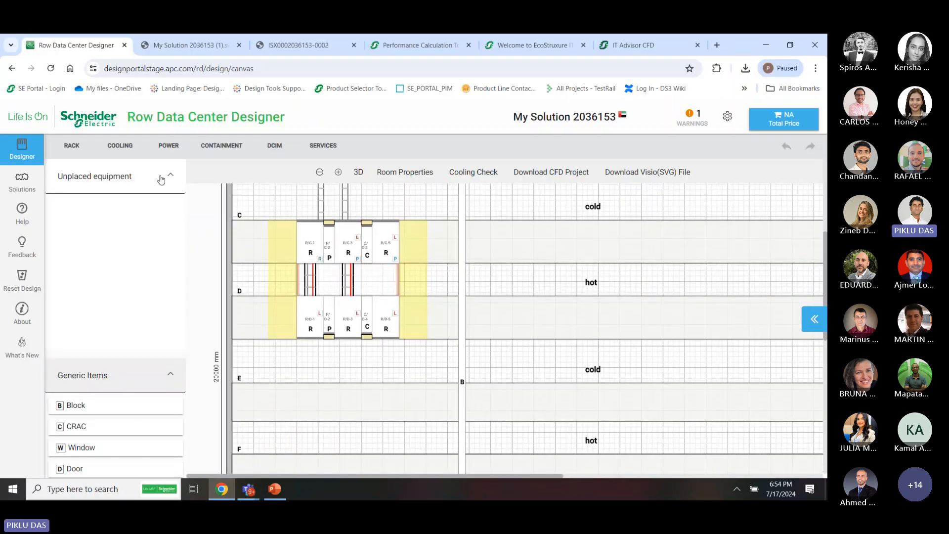
{"action": "left_click", "coordinate": [72, 145]}
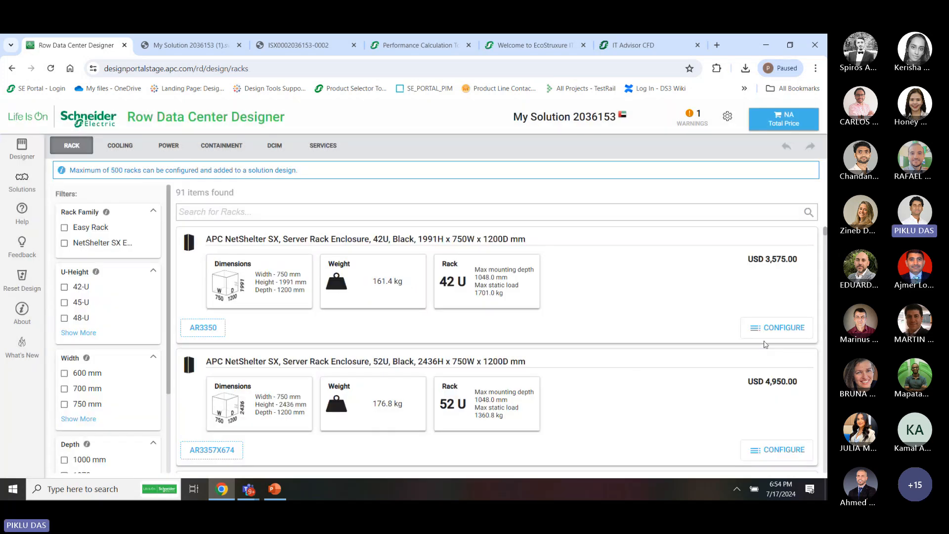
{"action": "left_click", "coordinate": [765, 330]}
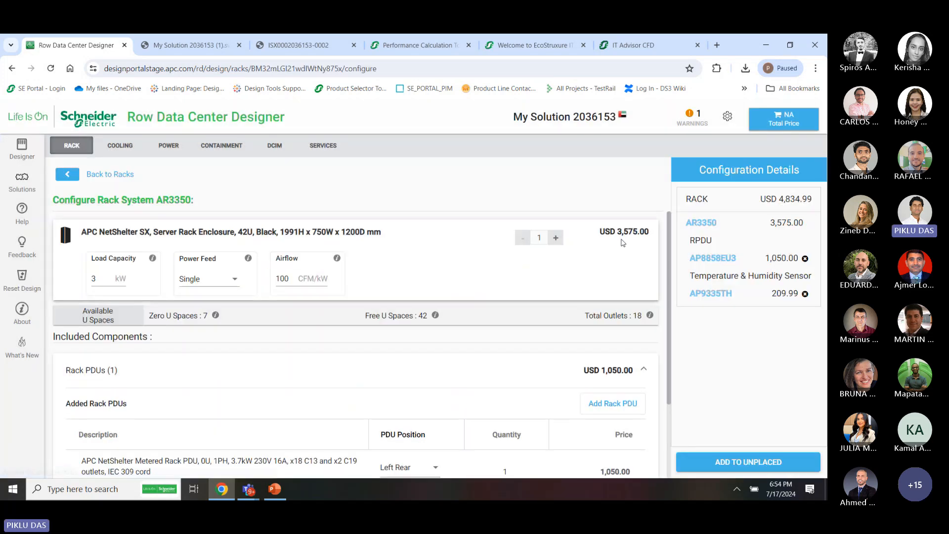
{"action": "left_click", "coordinate": [555, 238]}
{"action": "left_click", "coordinate": [556, 238]}
{"action": "left_click", "coordinate": [555, 238]}
{"action": "left_click", "coordinate": [766, 460]}
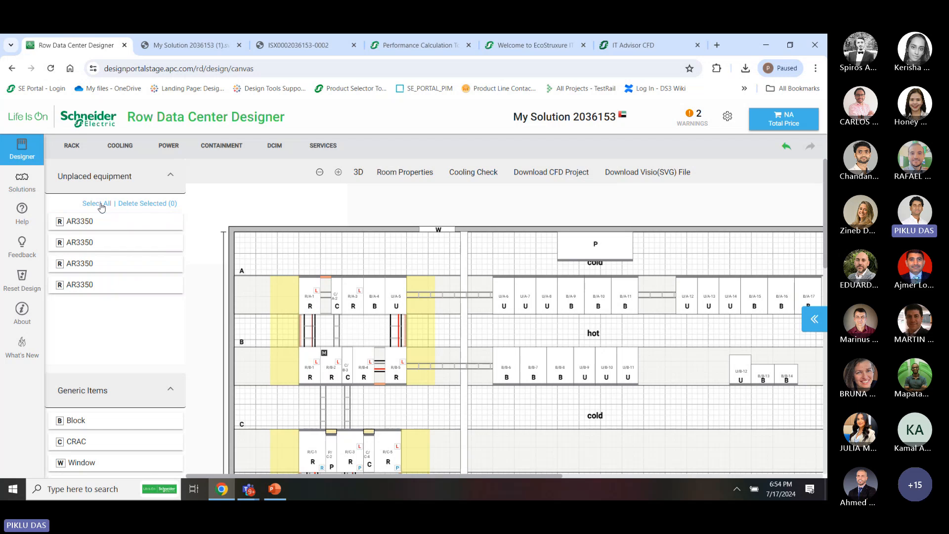
Place the four AR3350 racks R/C-6 to R/C-9 as a new group in row C
{"action": "left_click_drag", "start_coordinate": [121, 324], "coordinate": [533, 420]}
{"action": "scroll", "coordinate": [533, 420], "scroll_direction": "down", "scroll_amount": 2}
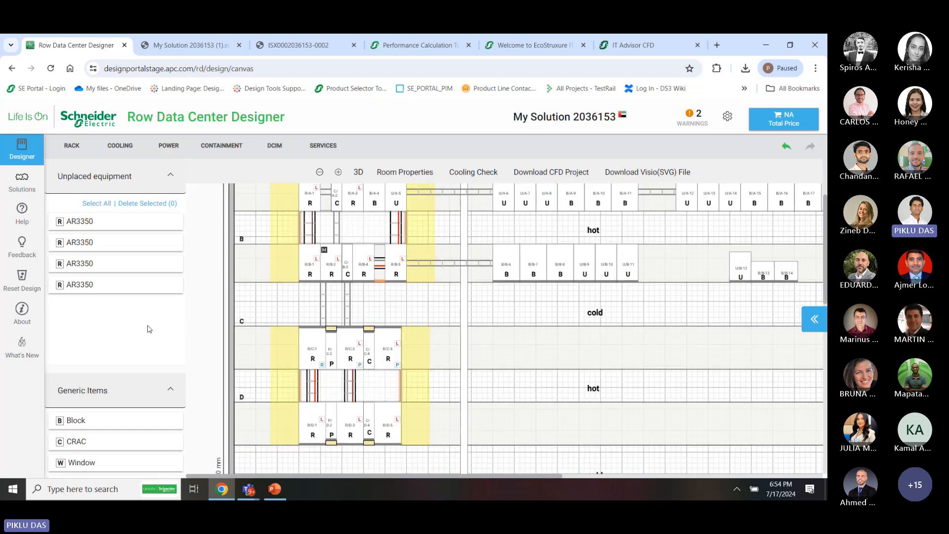
{"action": "left_click_drag", "start_coordinate": [148, 327], "coordinate": [508, 325]}
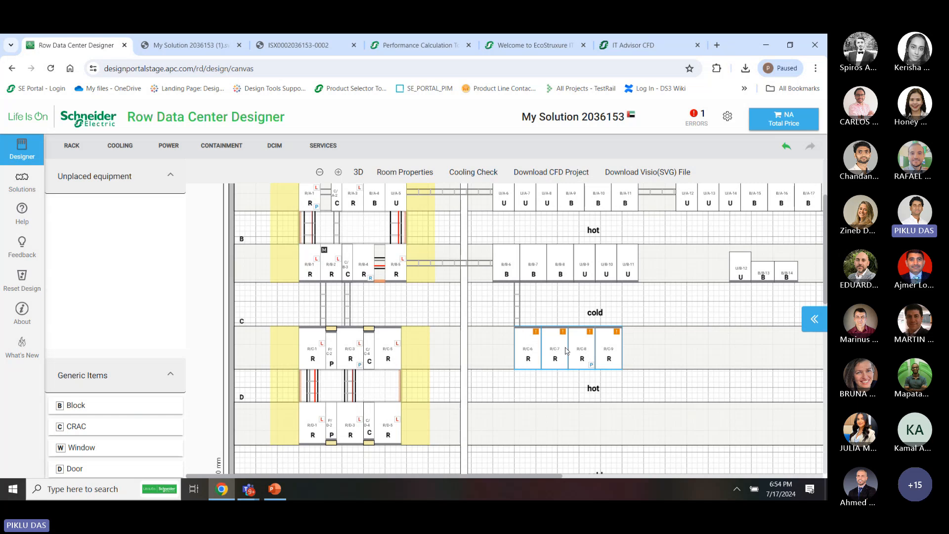
Check the notifications and total price, then filter the power catalog to Rack Mounted Distribution
{"action": "left_click", "coordinate": [169, 145]}
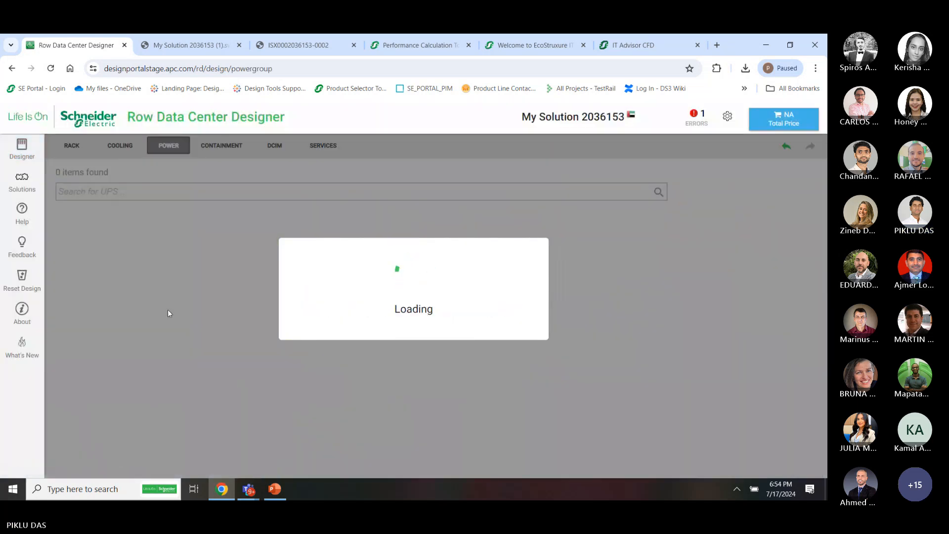
{"action": "left_click", "coordinate": [704, 126]}
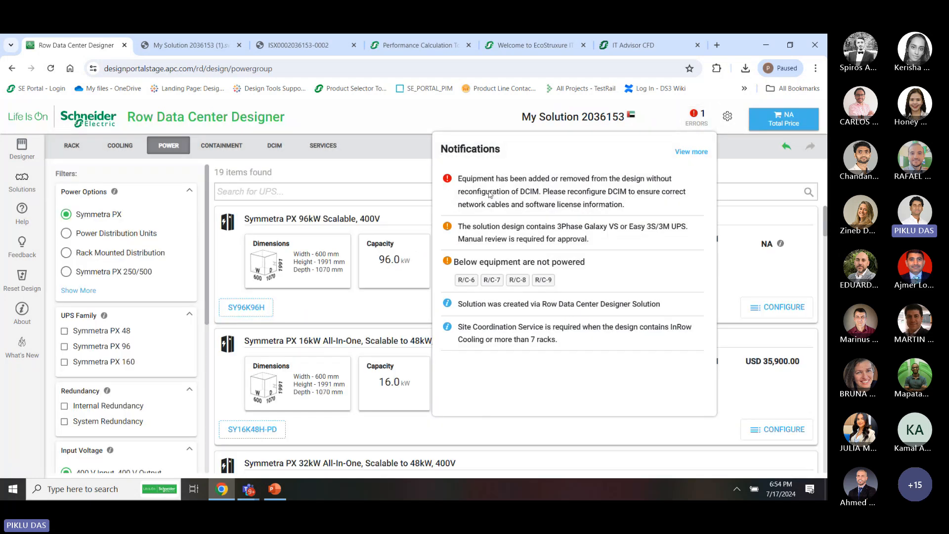
{"action": "left_click", "coordinate": [361, 187]}
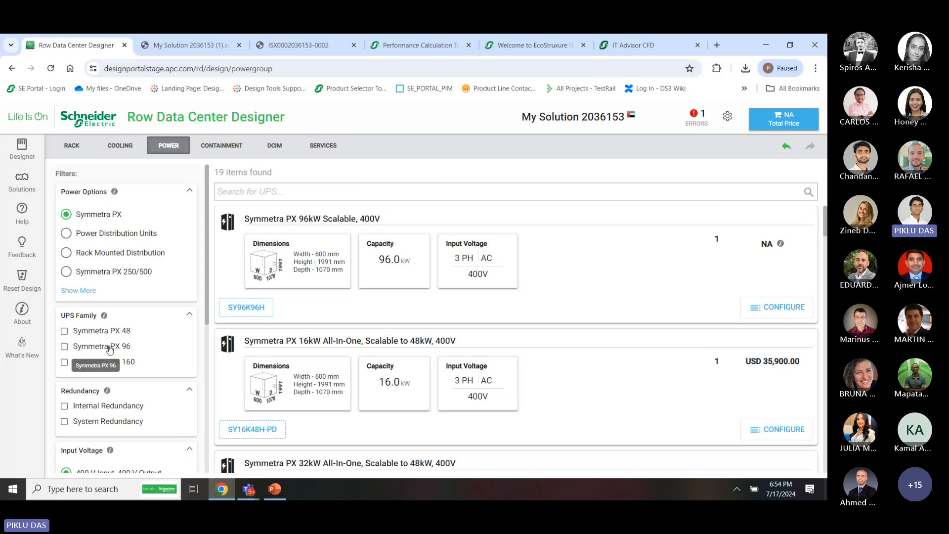
{"action": "scroll", "coordinate": [109, 350], "scroll_direction": "down", "scroll_amount": 1}
{"action": "left_click", "coordinate": [778, 121]}
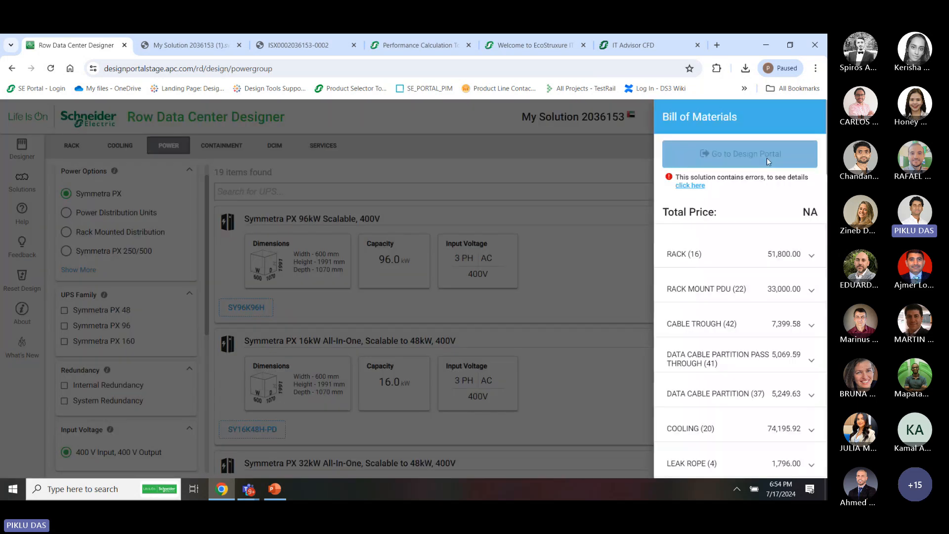
{"action": "left_click", "coordinate": [555, 177]}
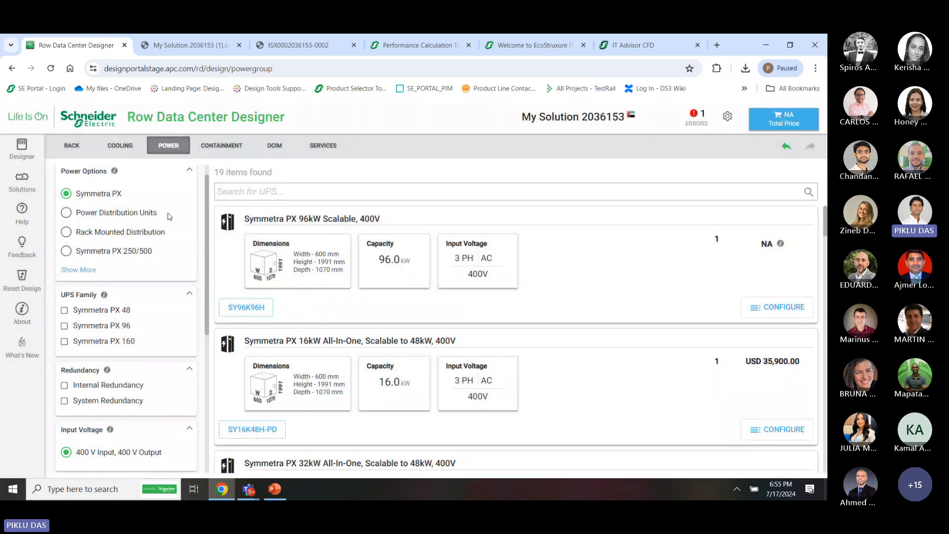
{"action": "left_click", "coordinate": [113, 235]}
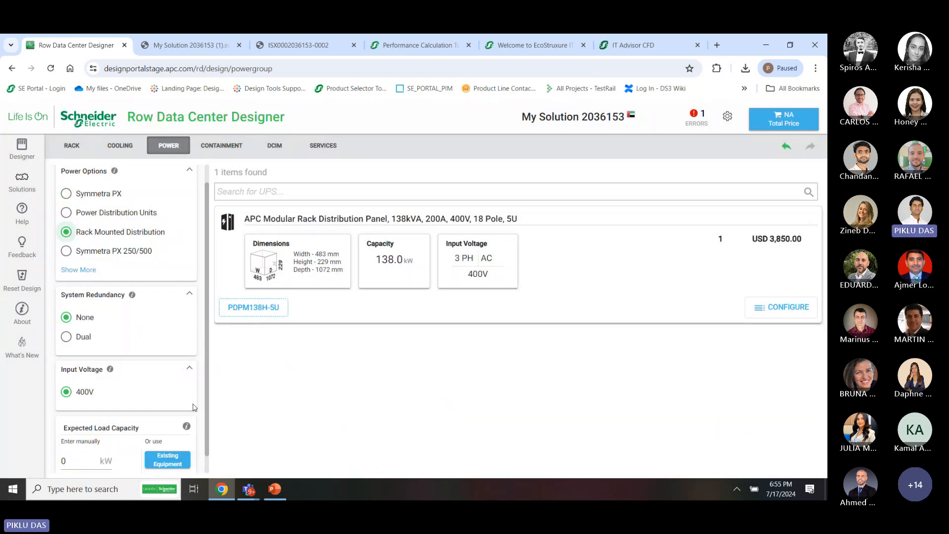
{"action": "scroll", "coordinate": [171, 416], "scroll_direction": "down", "scroll_amount": 1}
Add the PDPM138H-5U panel powering racks R/C-6 to R/C-9, mounted in rack R/C-8
{"action": "left_click", "coordinate": [171, 439]}
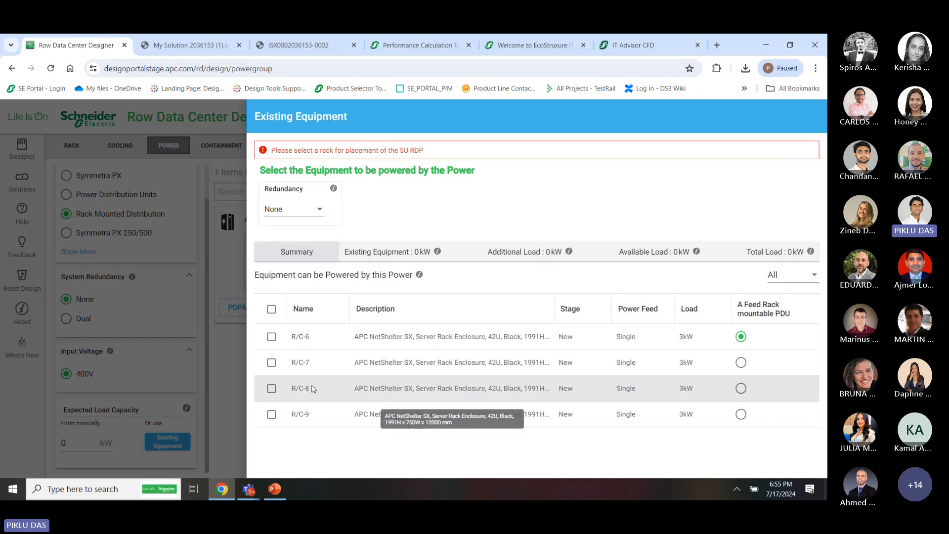
{"action": "left_click", "coordinate": [271, 309]}
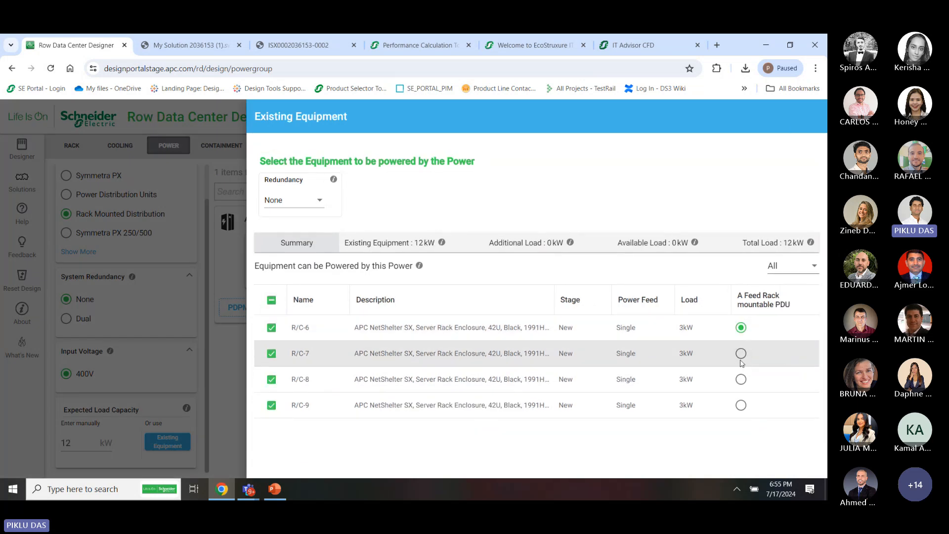
{"action": "left_click", "coordinate": [740, 379]}
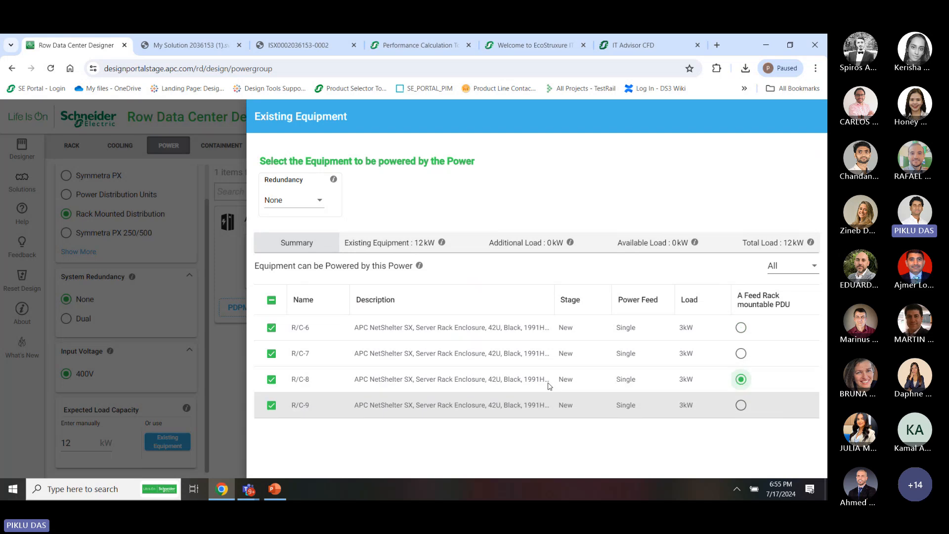
{"action": "left_click", "coordinate": [226, 381]}
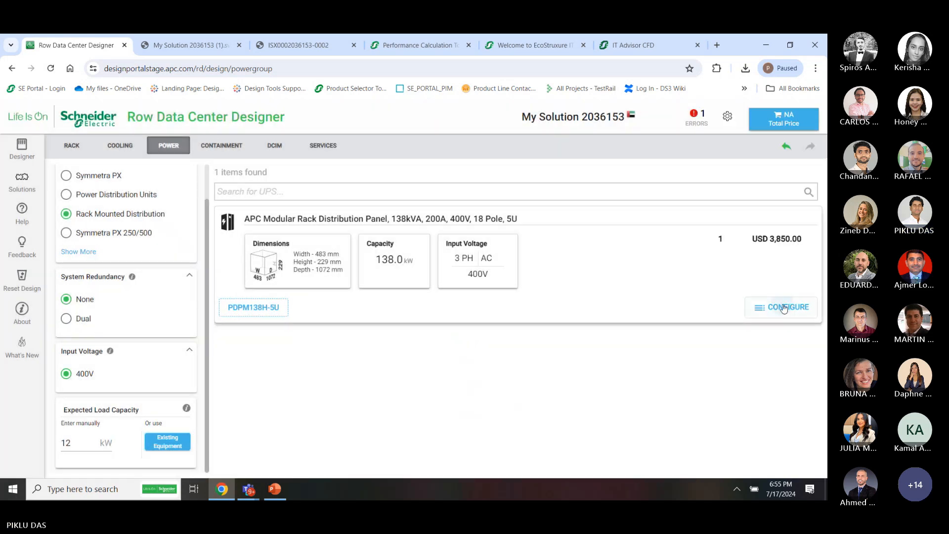
{"action": "left_click", "coordinate": [783, 306]}
{"action": "left_click", "coordinate": [752, 468]}
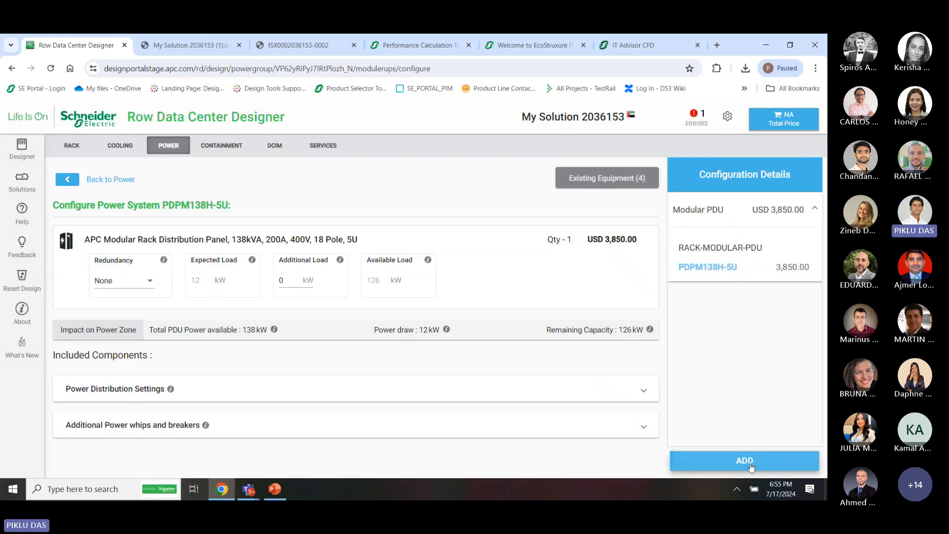
Select rack R/C-8 on the floor plan and list its contents, including the PDPM138H-5U front PDU
{"action": "left_click", "coordinate": [22, 148]}
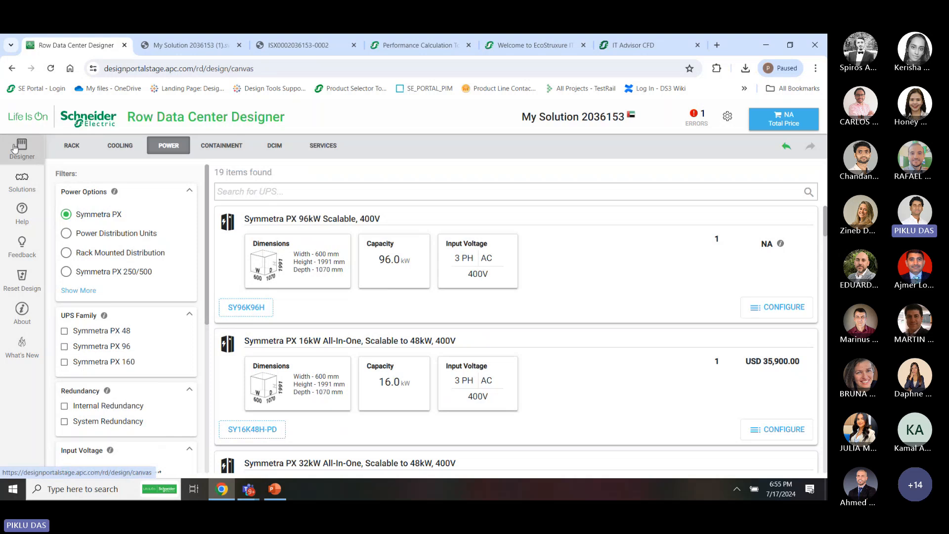
{"action": "scroll", "coordinate": [589, 407], "scroll_direction": "down", "scroll_amount": 2}
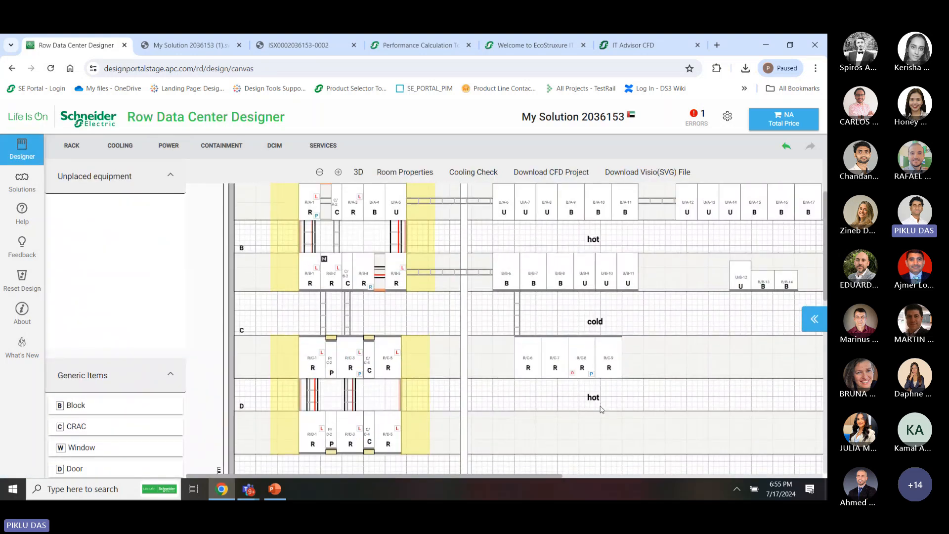
{"action": "left_click", "coordinate": [581, 371]}
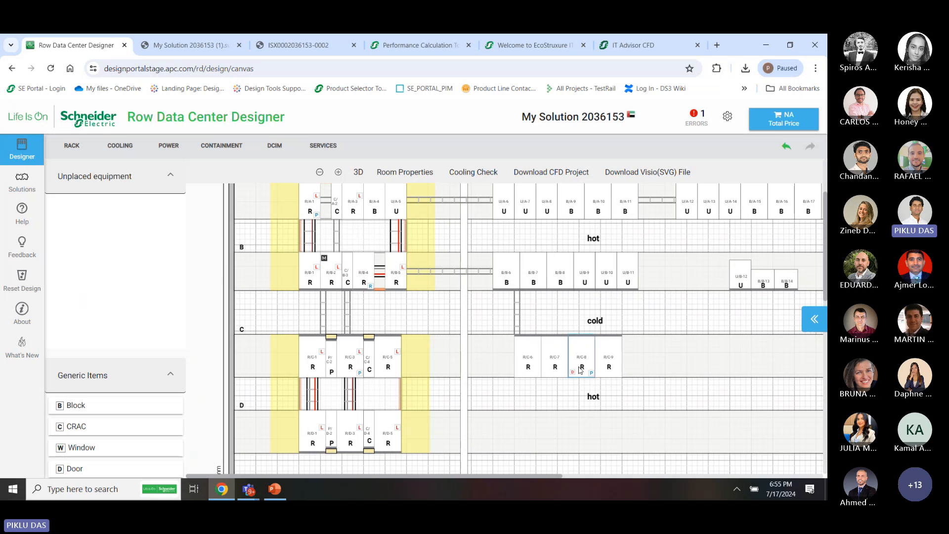
{"action": "left_click", "coordinate": [811, 325]}
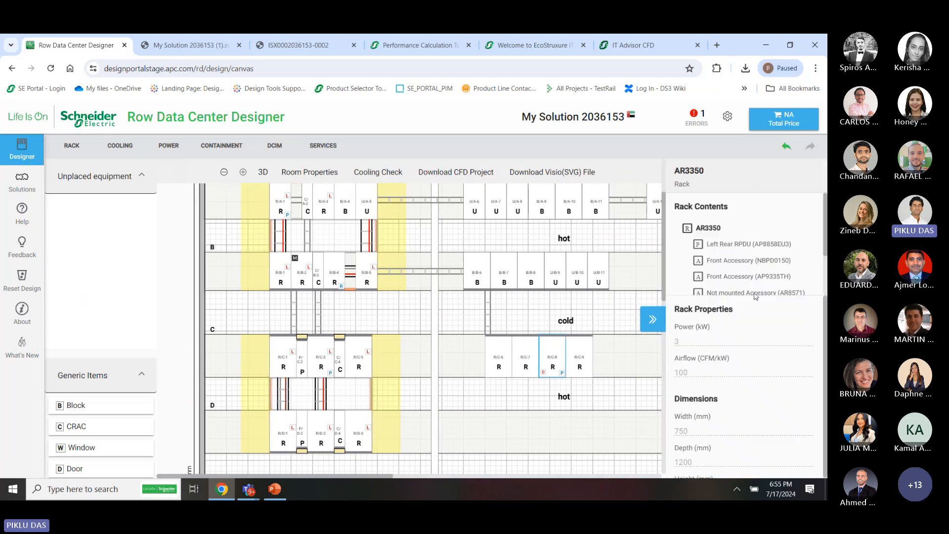
{"action": "scroll", "coordinate": [782, 267], "scroll_direction": "down", "scroll_amount": 2}
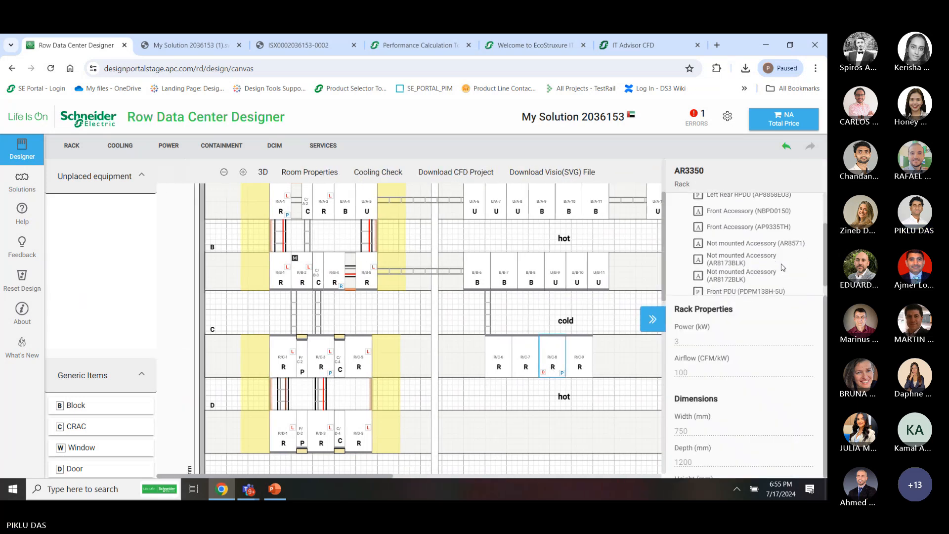
{"action": "scroll", "coordinate": [771, 267], "scroll_direction": "down", "scroll_amount": 1}
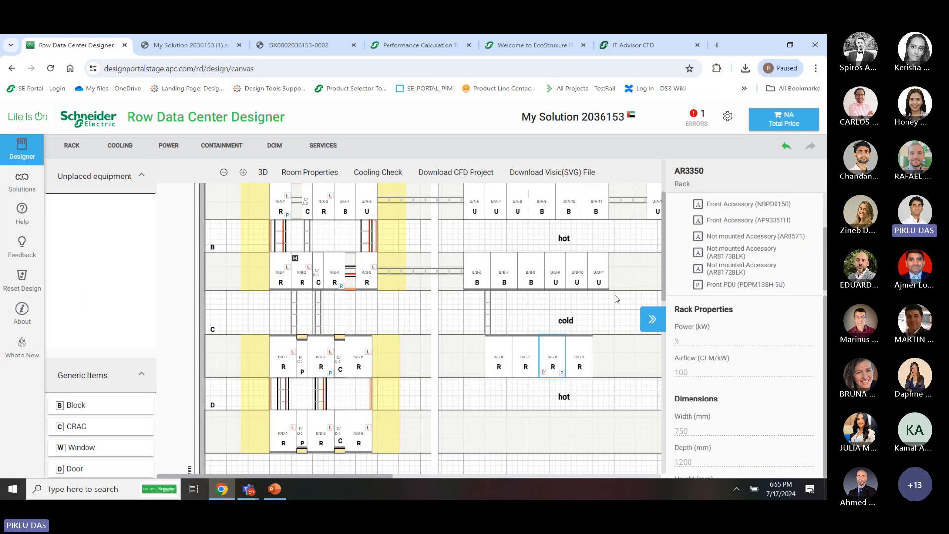
Switch to the Teams meeting and scroll the chat back to questions about remote power panels
{"action": "key", "text": "alt+Tab"}
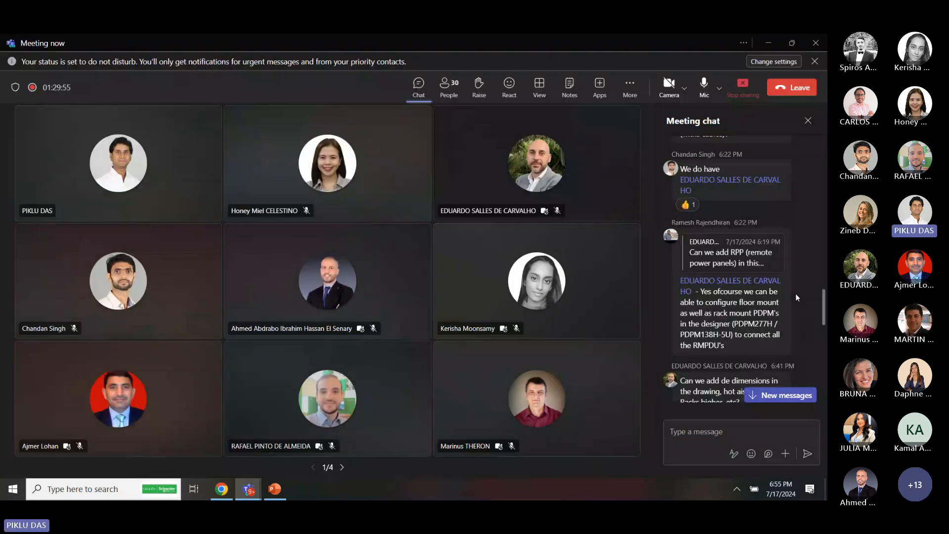
{"action": "scroll", "coordinate": [802, 274], "scroll_direction": "up", "scroll_amount": 3}
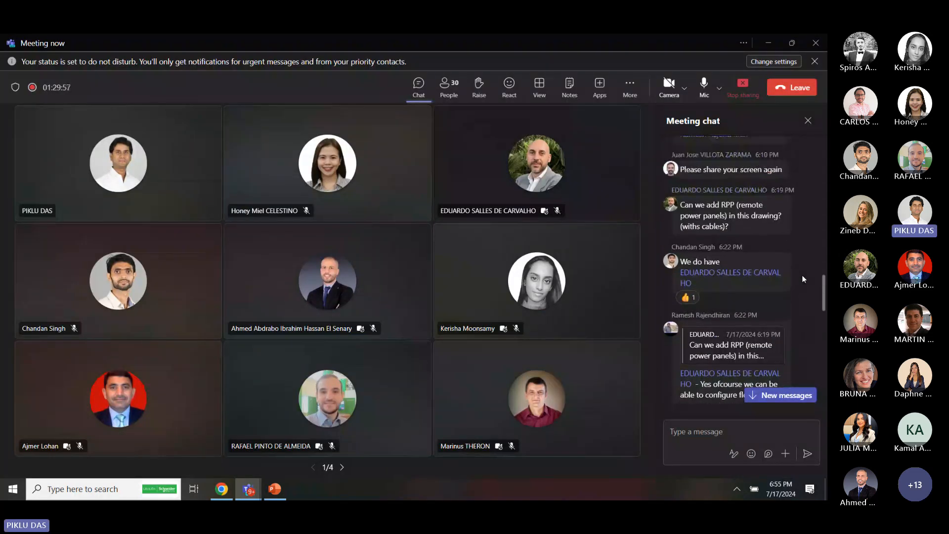
{"action": "scroll", "coordinate": [710, 212], "scroll_direction": "up", "scroll_amount": 2}
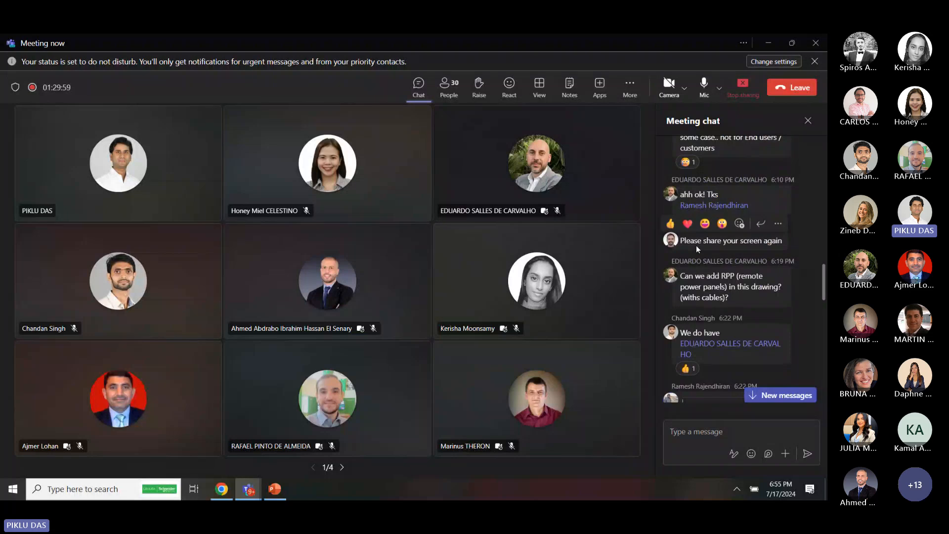